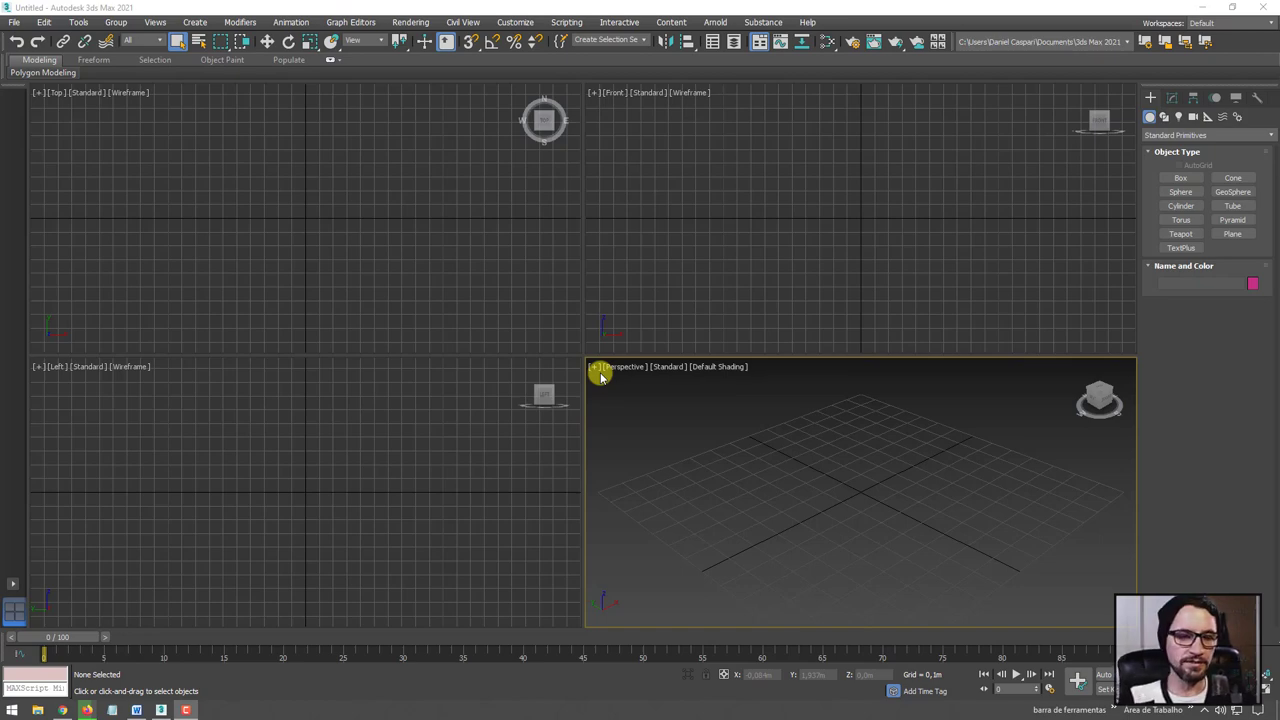
Switch from the empty 3ds Max scene to the Word document of student questions
{"action": "left_click", "coordinate": [136, 708]}
Scroll through the questions and highlight the 'Ver Imagens em anexo' line under question A
{"action": "scroll", "coordinate": [930, 434], "scroll_direction": "down", "scroll_amount": 1}
{"action": "scroll", "coordinate": [930, 434], "scroll_direction": "down", "scroll_amount": 1}
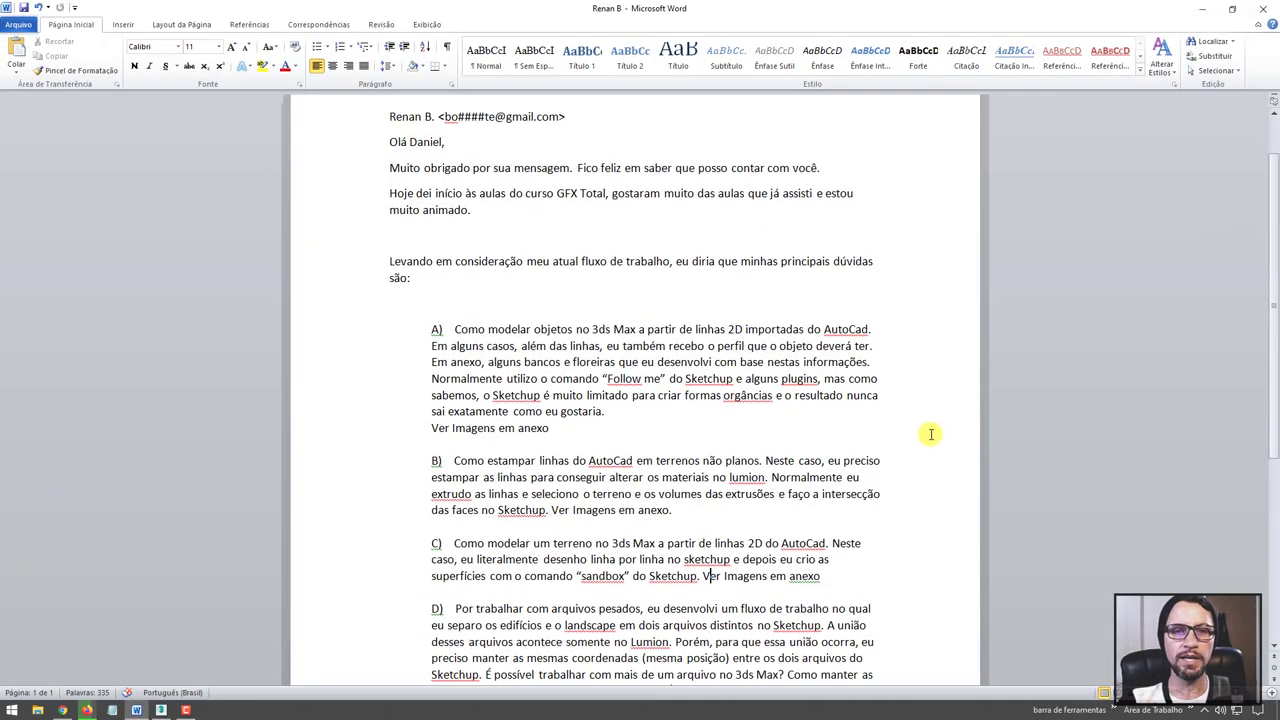
{"action": "scroll", "coordinate": [930, 434], "scroll_direction": "down", "scroll_amount": 2}
{"action": "scroll", "coordinate": [930, 434], "scroll_direction": "down", "scroll_amount": 1}
{"action": "scroll", "coordinate": [930, 434], "scroll_direction": "up", "scroll_amount": 1}
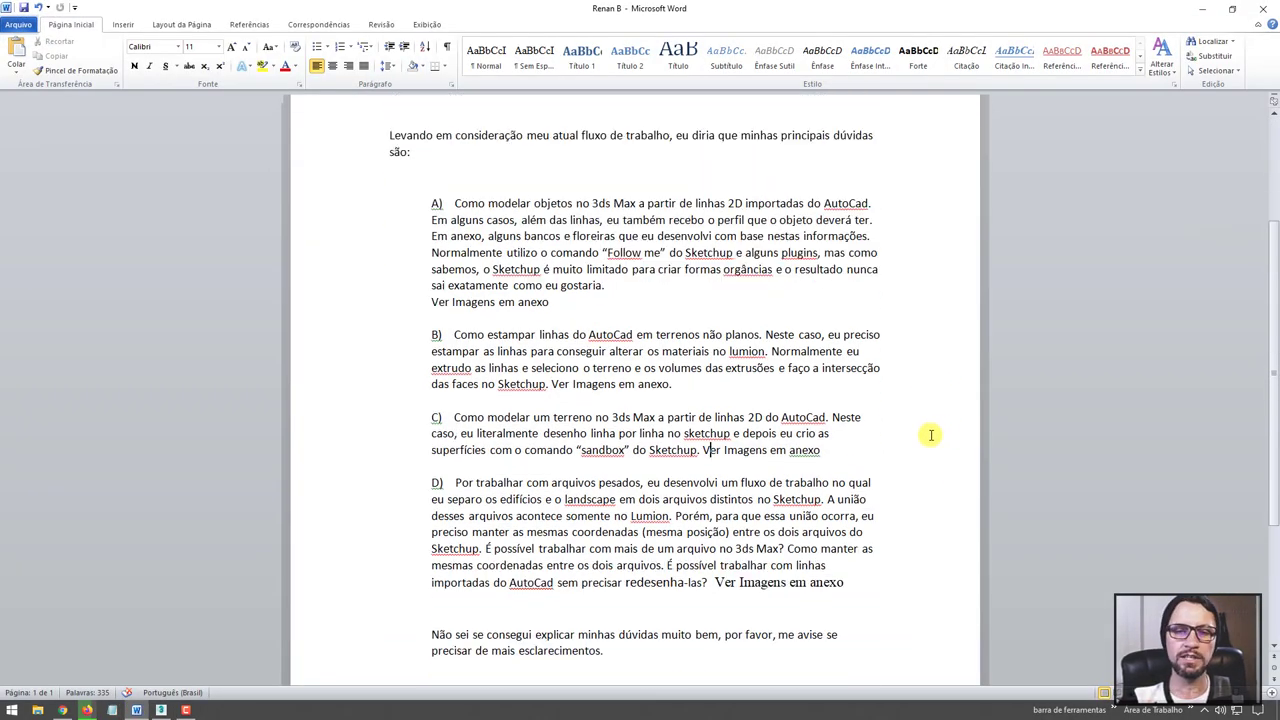
{"action": "scroll", "coordinate": [930, 434], "scroll_direction": "up", "scroll_amount": 2}
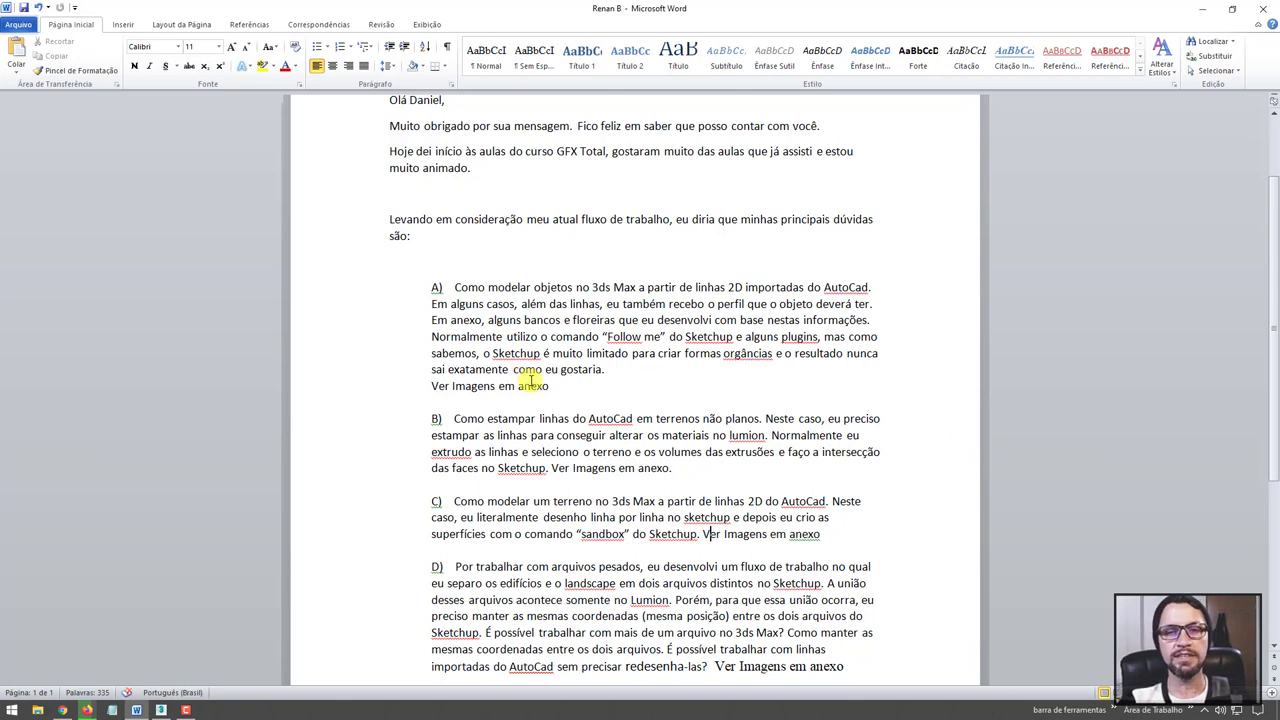
{"action": "left_click_drag", "start_coordinate": [553, 386], "coordinate": [432, 386]}
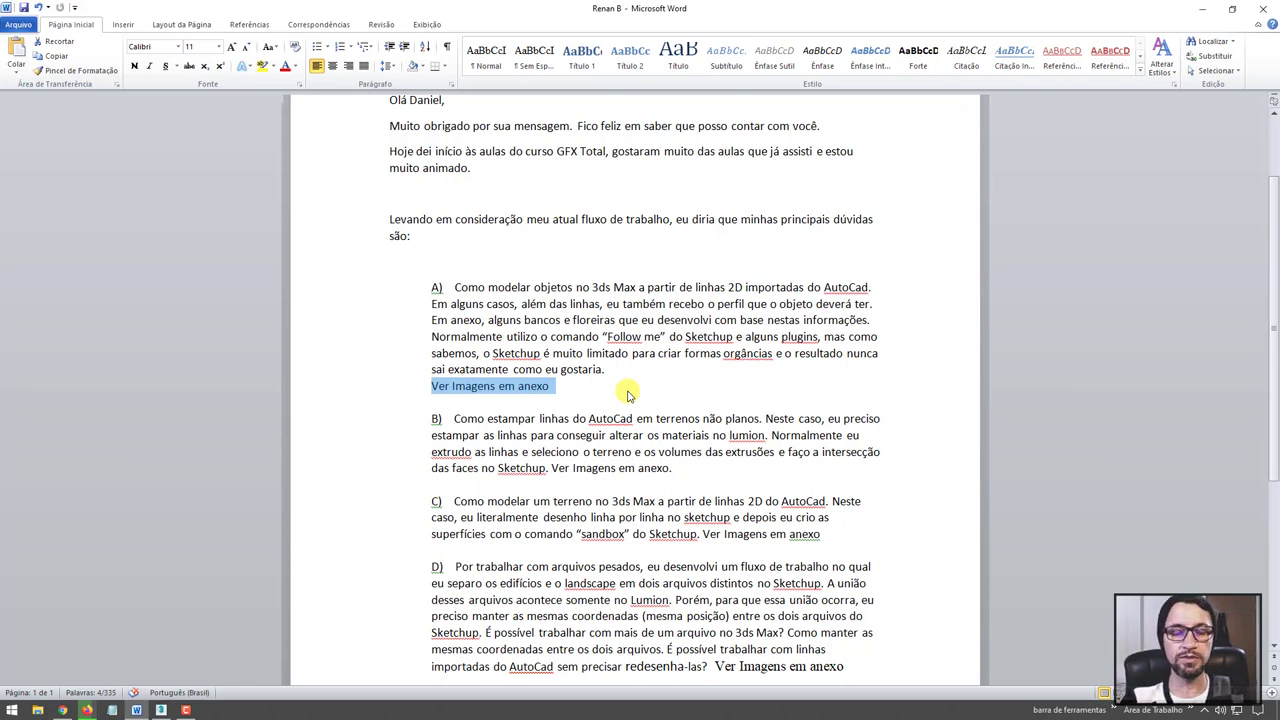
{"action": "left_click", "coordinate": [626, 388]}
Highlight the first two lines of question A, then bring up the browser
{"action": "scroll", "coordinate": [626, 382], "scroll_direction": "down", "scroll_amount": 1}
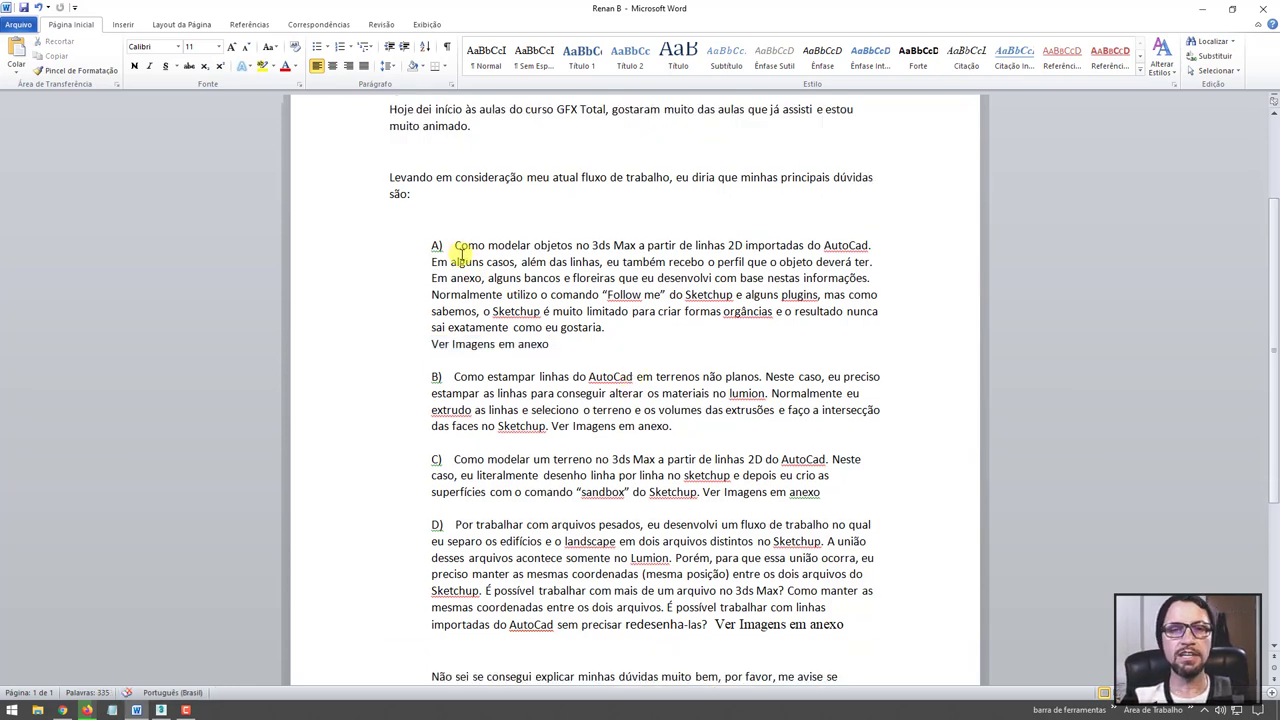
{"action": "left_click_drag", "start_coordinate": [453, 245], "coordinate": [874, 250]}
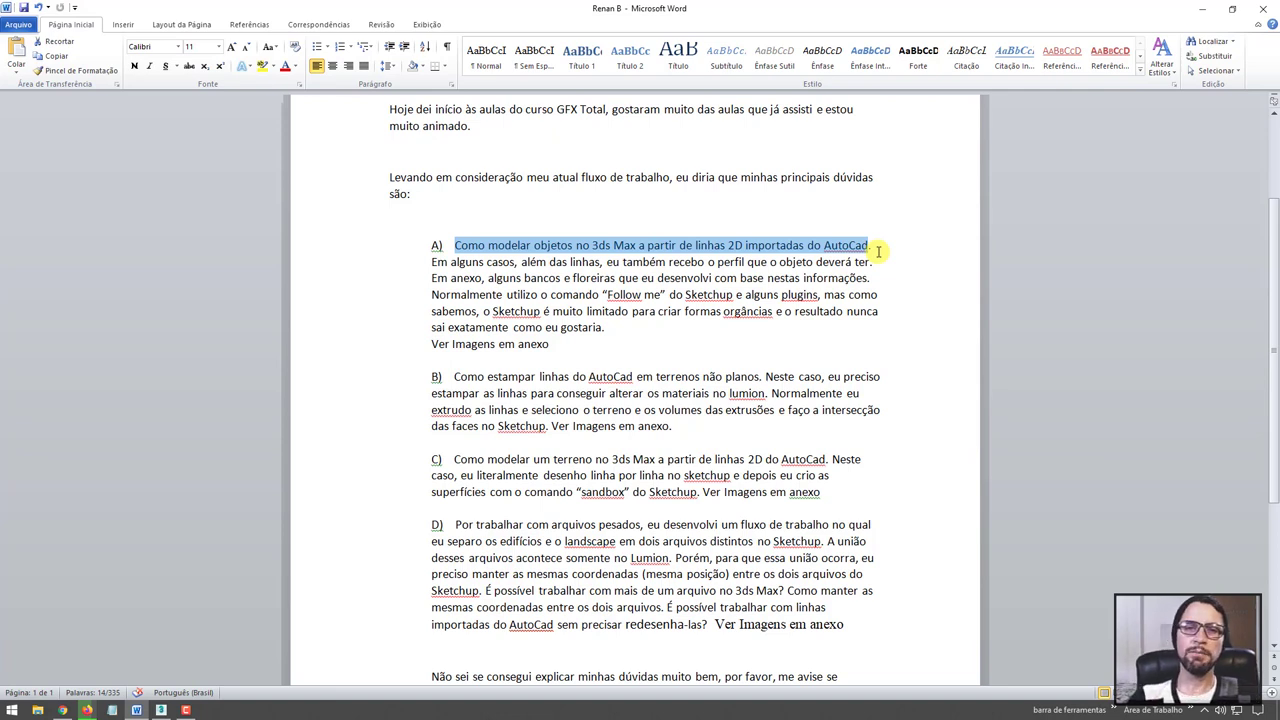
{"action": "left_click_drag", "start_coordinate": [874, 262], "coordinate": [456, 245]}
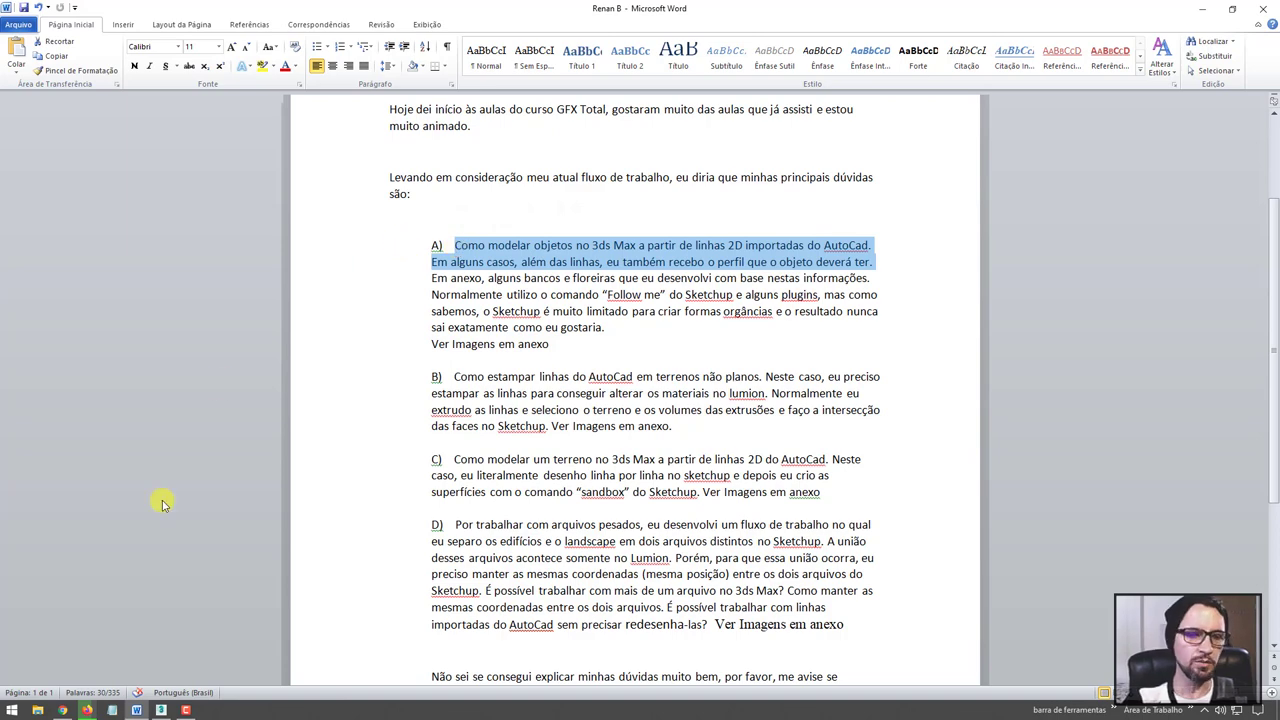
{"action": "left_click", "coordinate": [60, 710]}
Highlight the 'shapes gfx total' search, browse earlier tutorial videos, and return to 3ds Max
{"action": "scroll", "coordinate": [40, 334], "scroll_direction": "up", "scroll_amount": 3}
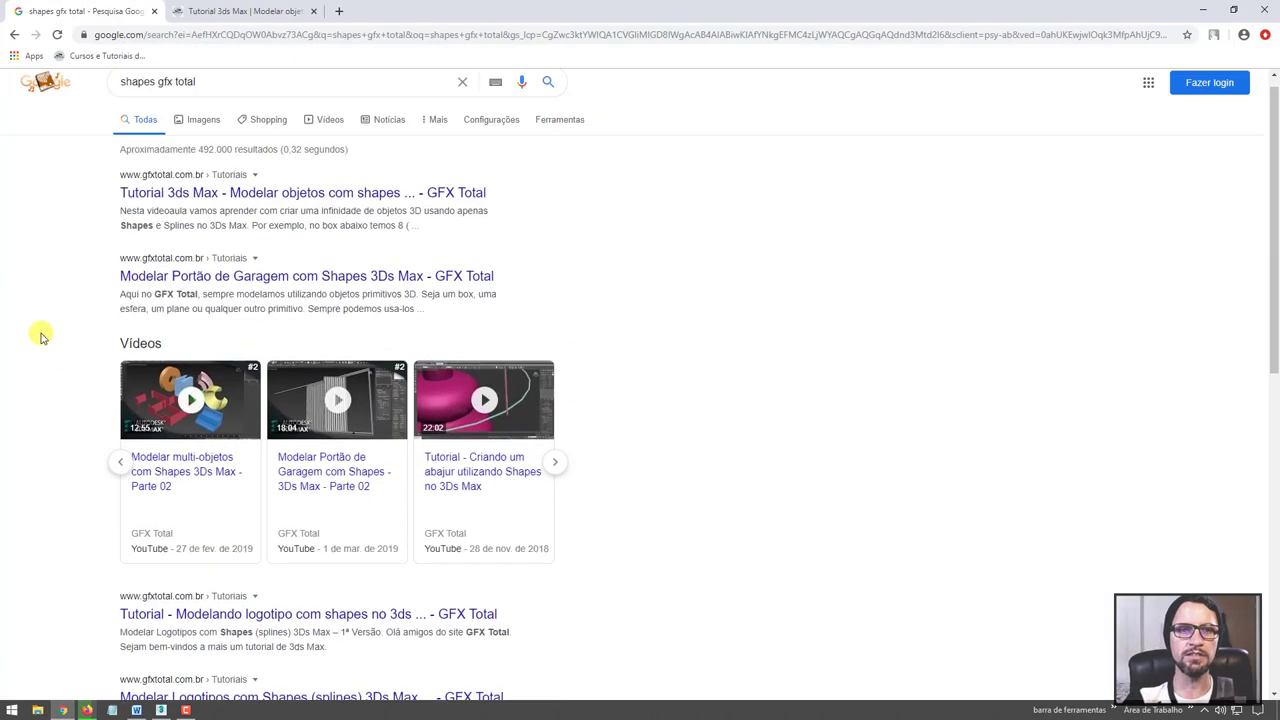
{"action": "left_click_drag", "start_coordinate": [210, 94], "coordinate": [70, 100]}
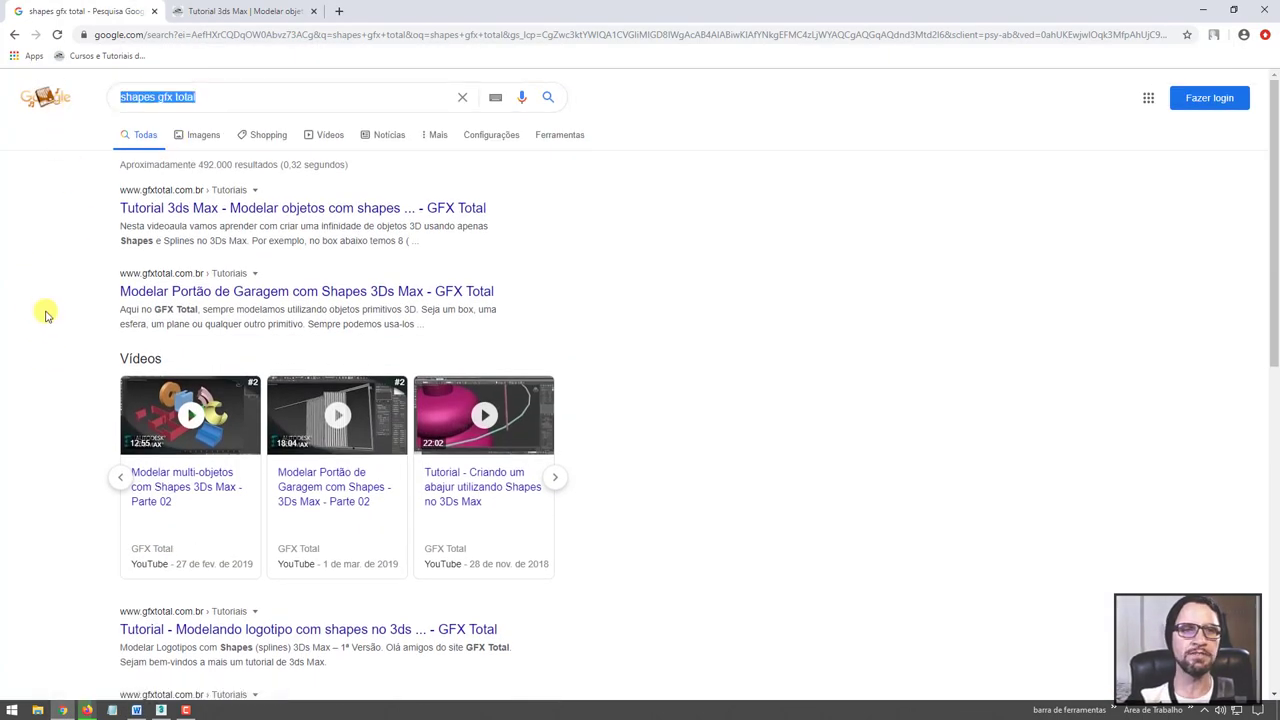
{"action": "scroll", "coordinate": [40, 320], "scroll_direction": "down", "scroll_amount": 2}
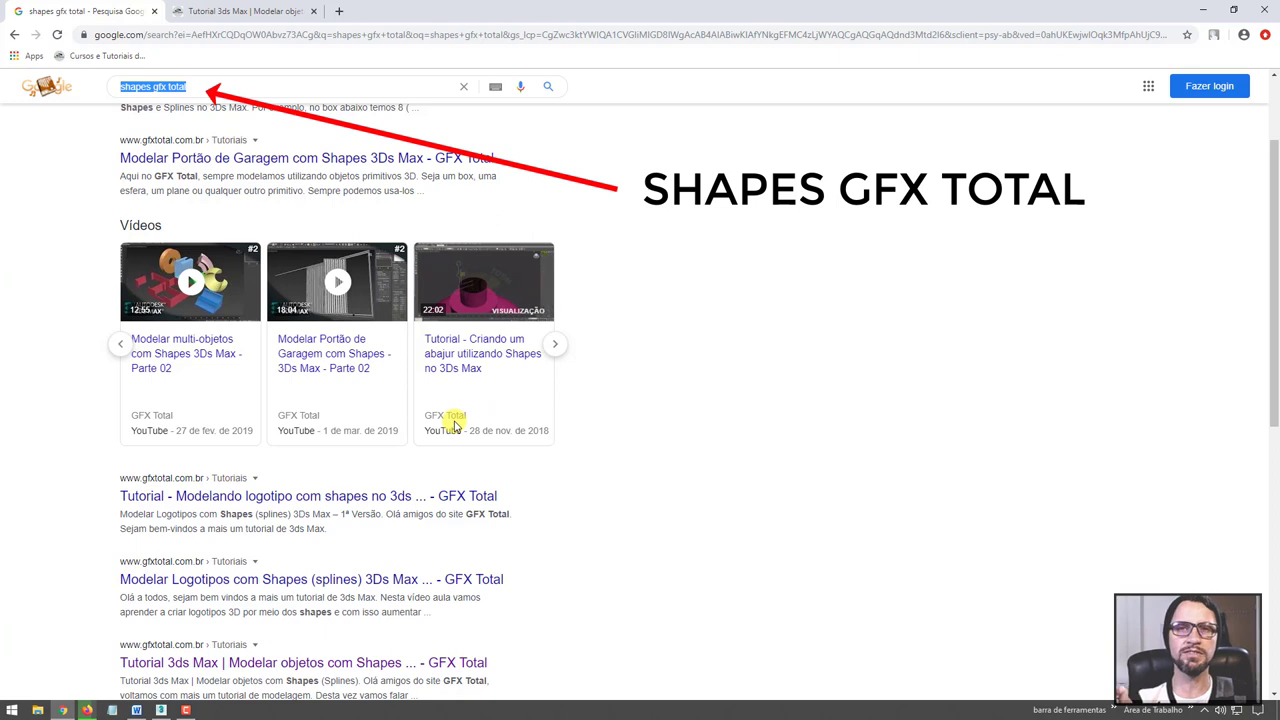
{"action": "left_click", "coordinate": [121, 345]}
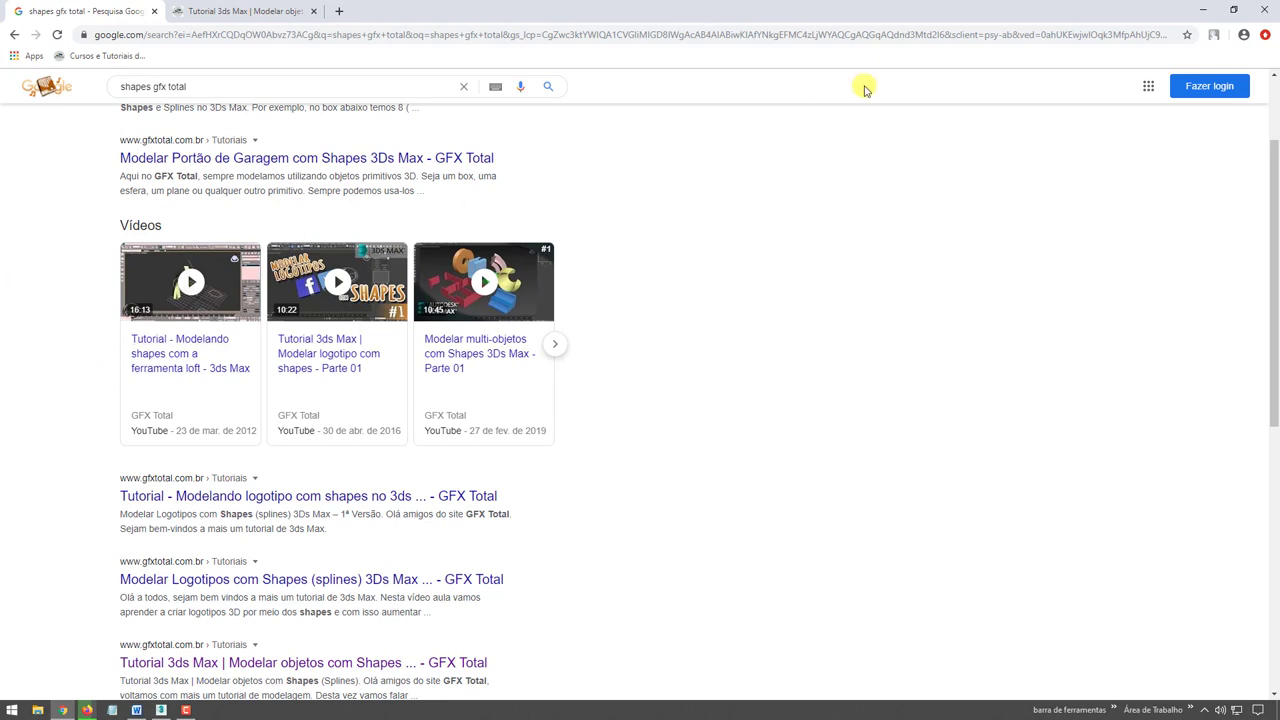
{"action": "left_click", "coordinate": [161, 710]}
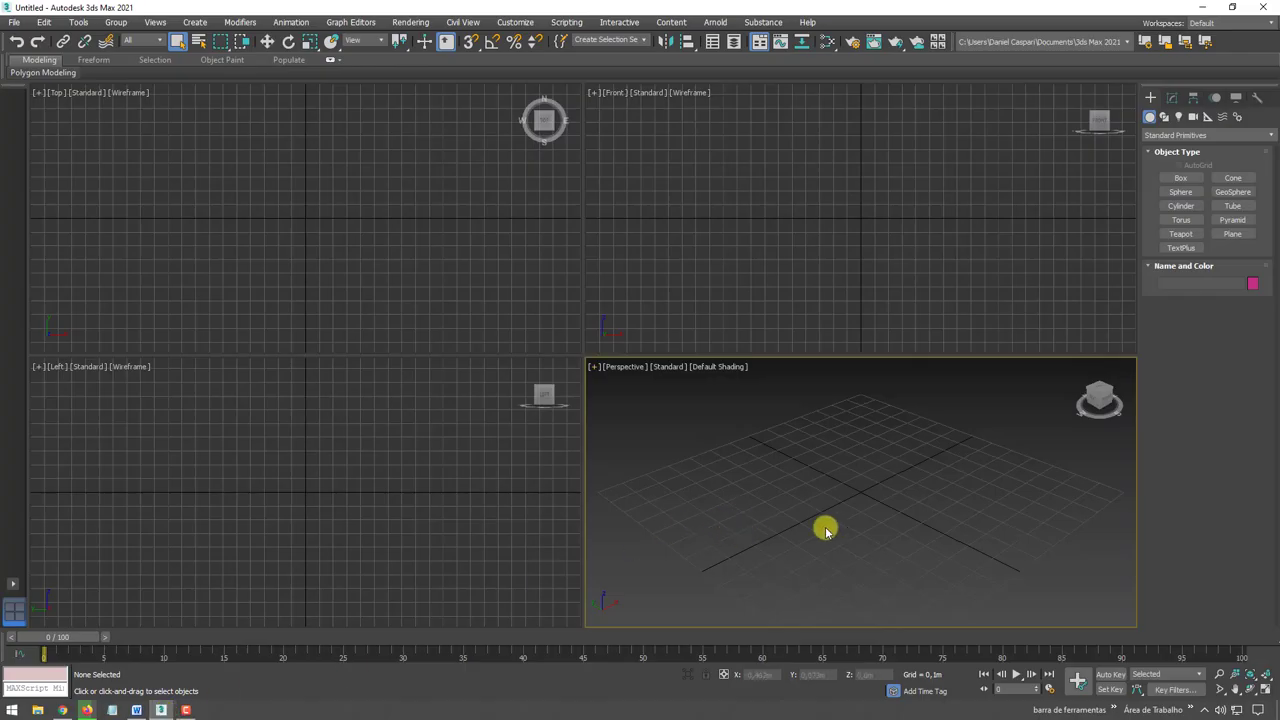
Draw a closed ten-vertex zigzag Line spline in Perspective and open it in the Modify panel
{"action": "left_click", "coordinate": [1164, 116]}
{"action": "left_click", "coordinate": [1180, 180]}
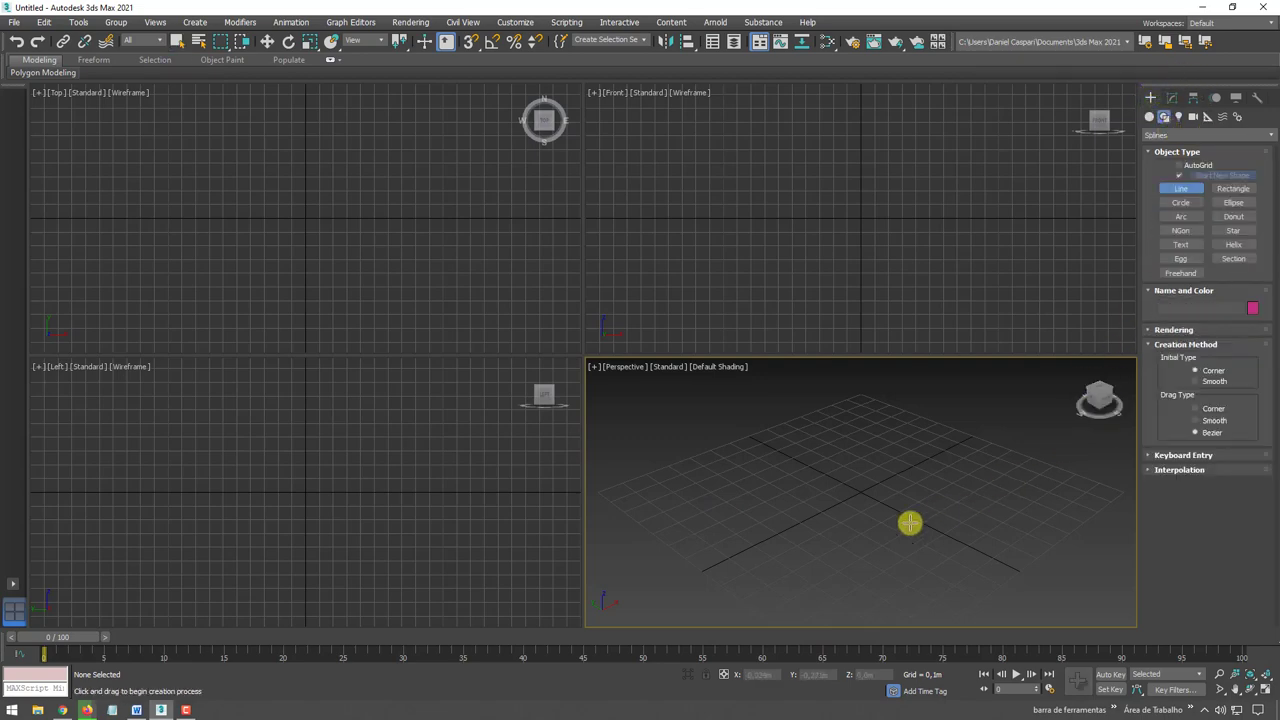
{"action": "left_click", "coordinate": [710, 557]}
{"action": "left_click", "coordinate": [707, 496]}
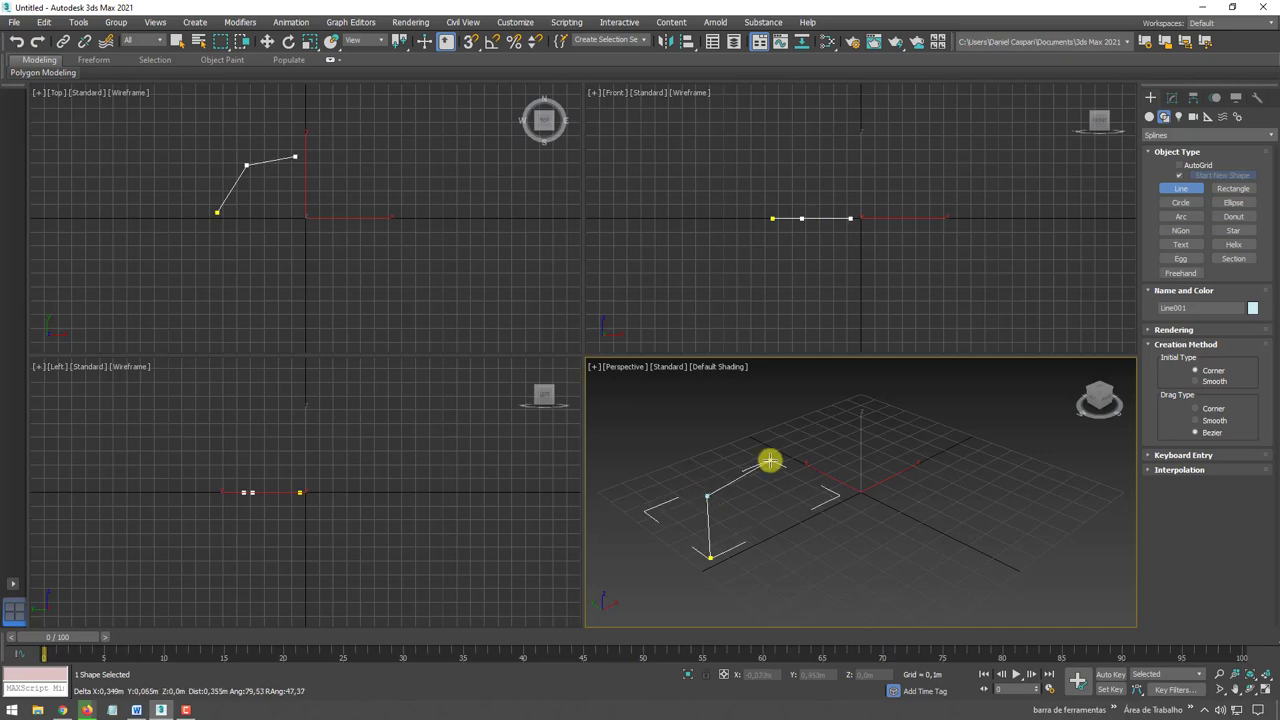
{"action": "left_click", "coordinate": [770, 460]}
{"action": "left_click", "coordinate": [829, 425]}
{"action": "left_click", "coordinate": [849, 447]}
{"action": "left_click", "coordinate": [932, 420]}
{"action": "left_click", "coordinate": [930, 470]}
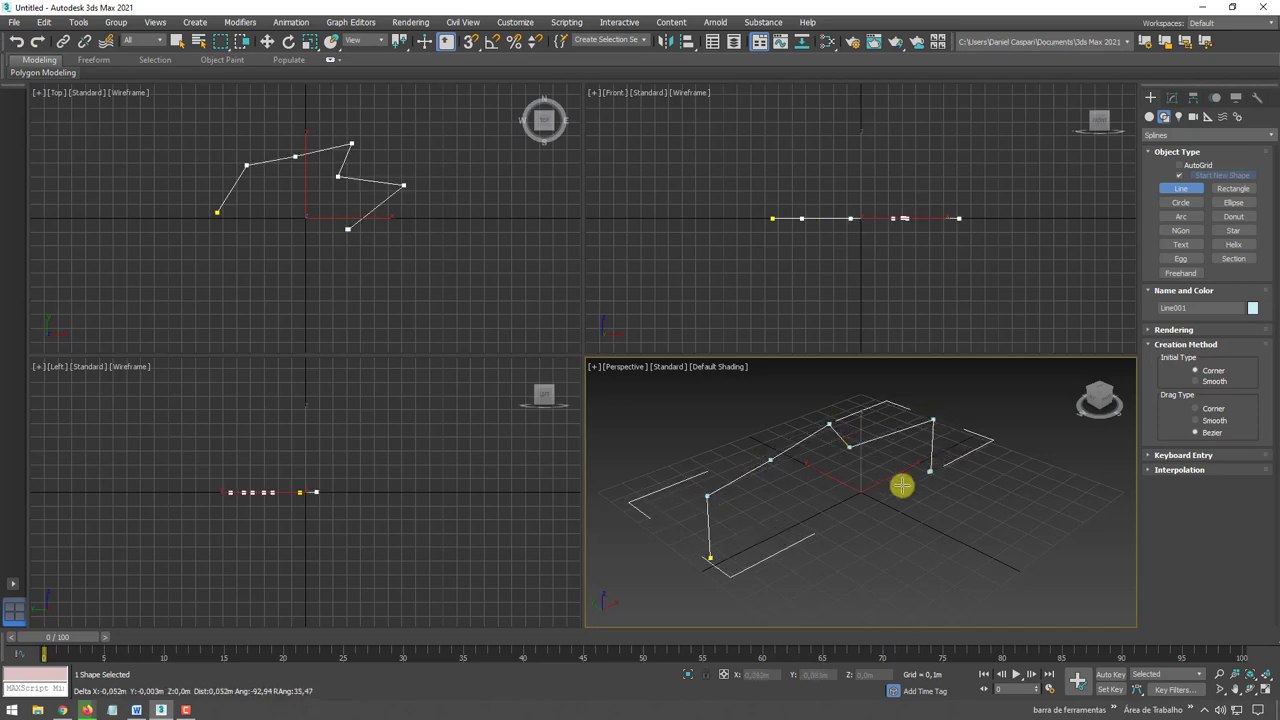
{"action": "left_click", "coordinate": [847, 500]}
{"action": "left_click", "coordinate": [793, 472]}
{"action": "left_click", "coordinate": [777, 521]}
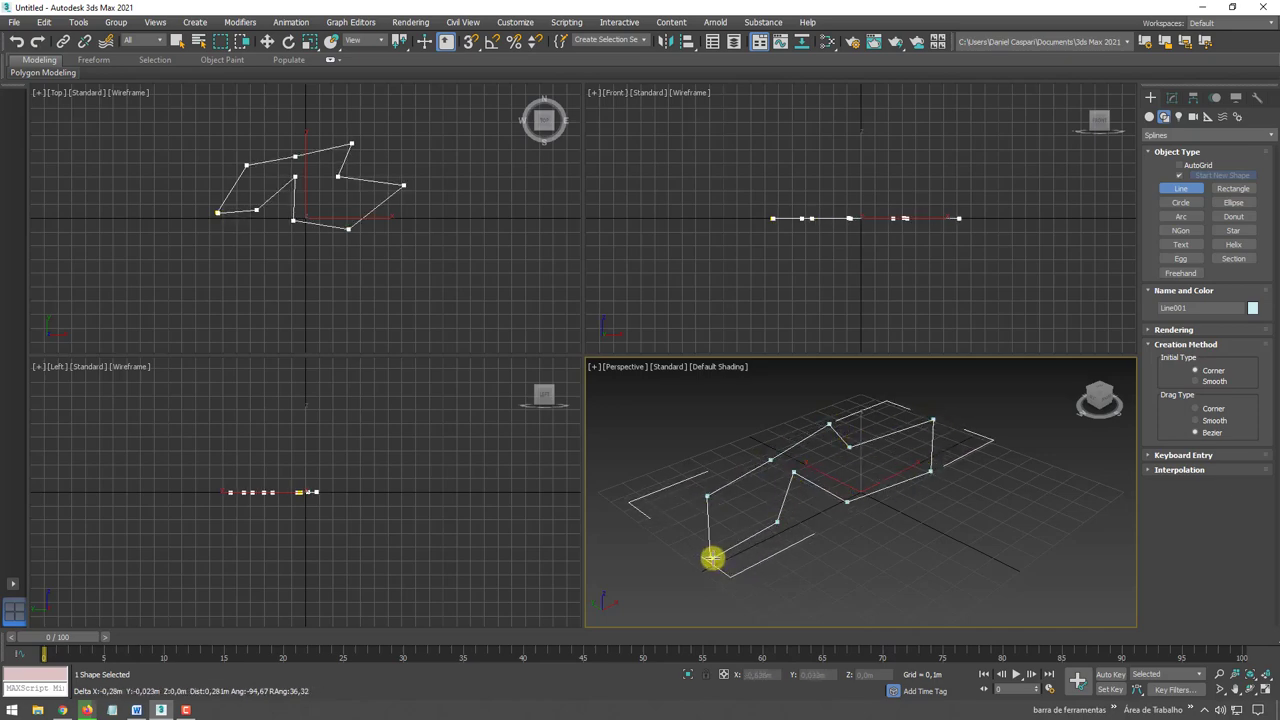
{"action": "left_click", "coordinate": [710, 560]}
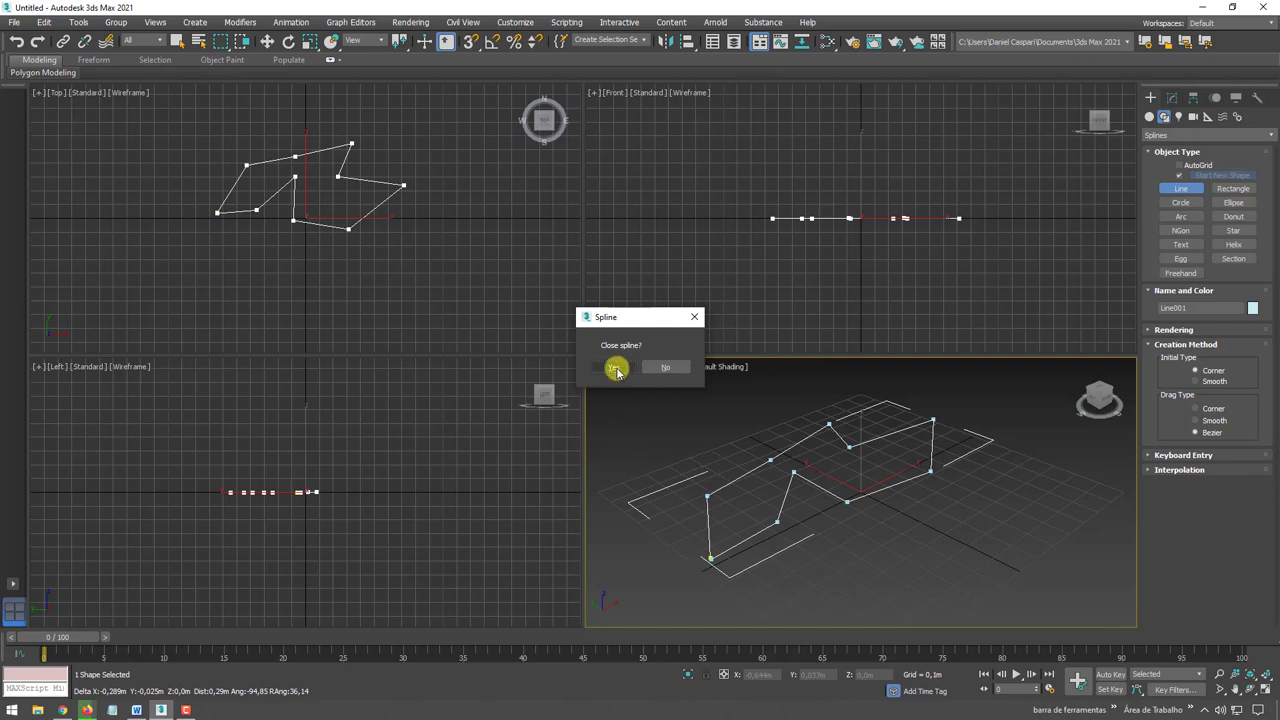
{"action": "left_click", "coordinate": [613, 367]}
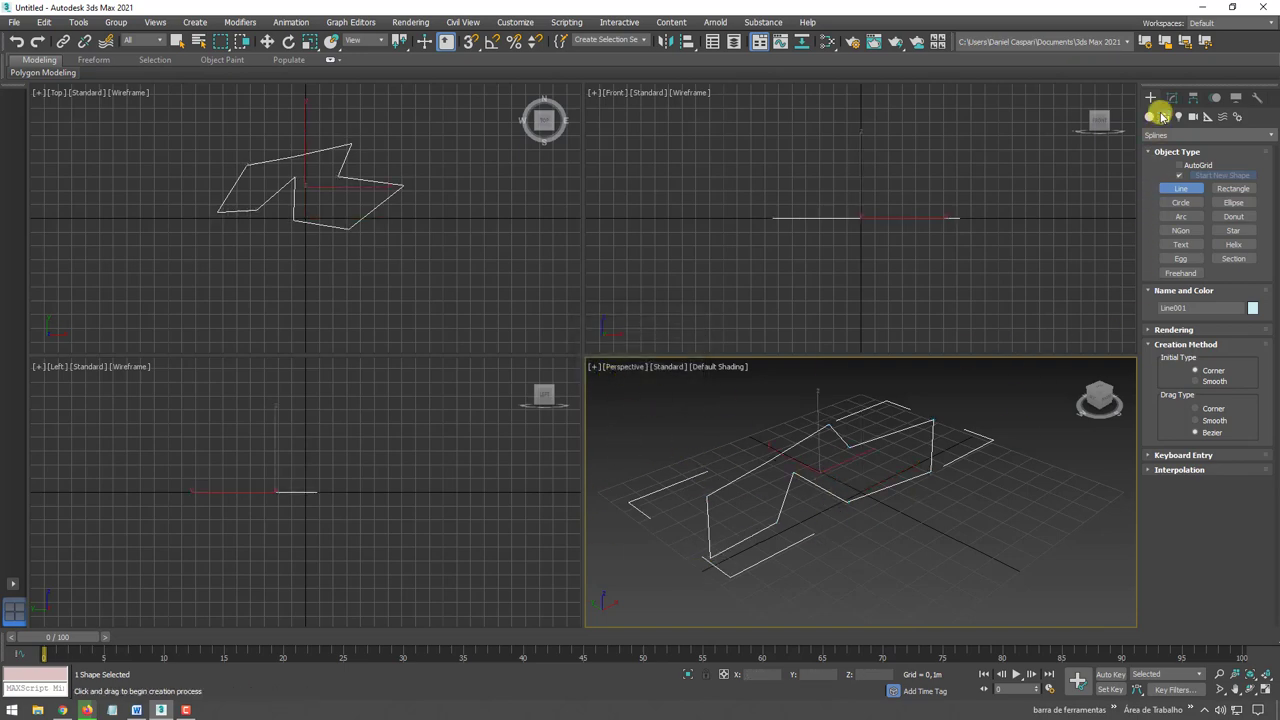
{"action": "left_click", "coordinate": [1172, 97]}
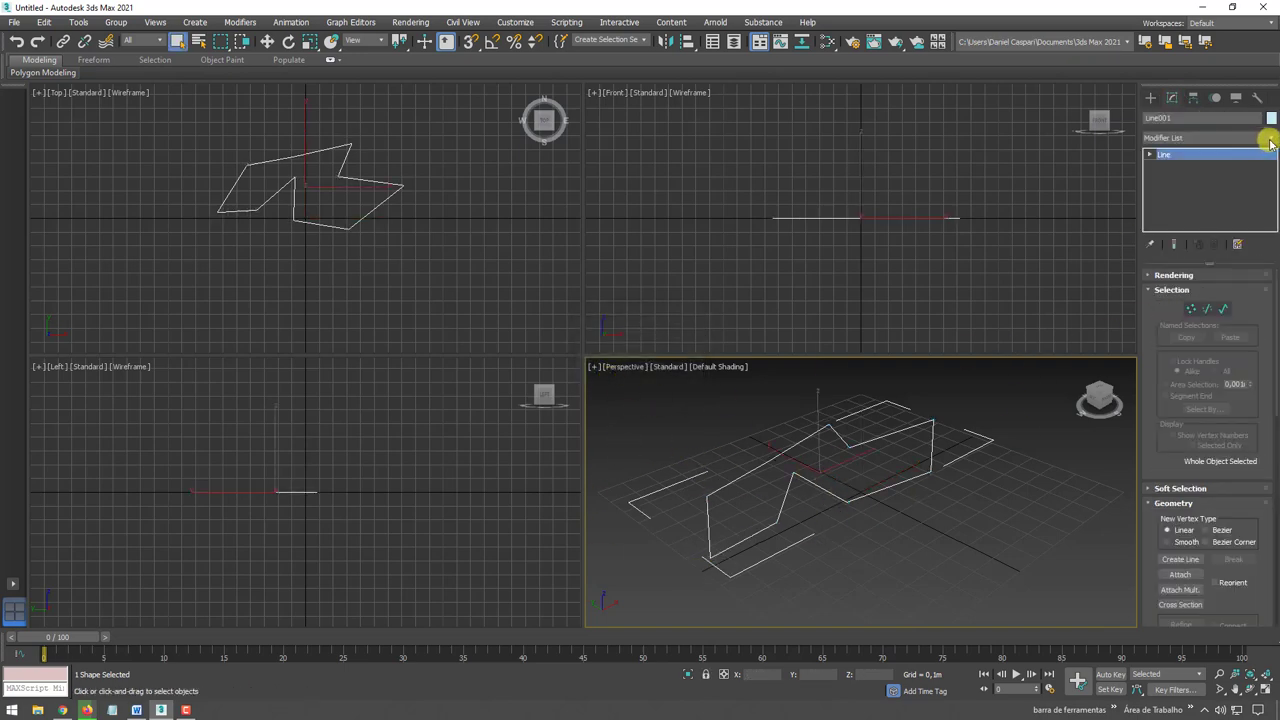
Extrude Line001 by 0.23m, show edged faces, then switch the Extrude modifier off
{"action": "left_click", "coordinate": [1266, 138]}
{"action": "left_click_drag", "start_coordinate": [1269, 177], "coordinate": [1274, 238]}
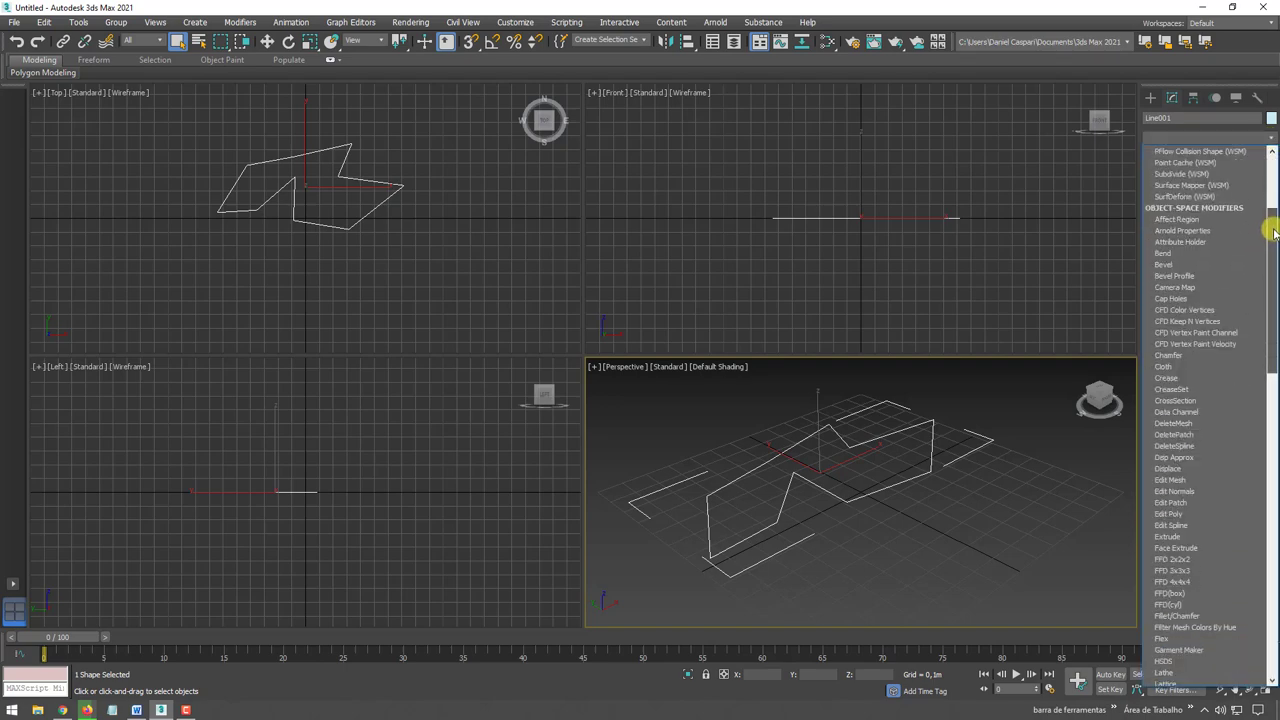
{"action": "left_click", "coordinate": [1168, 525]}
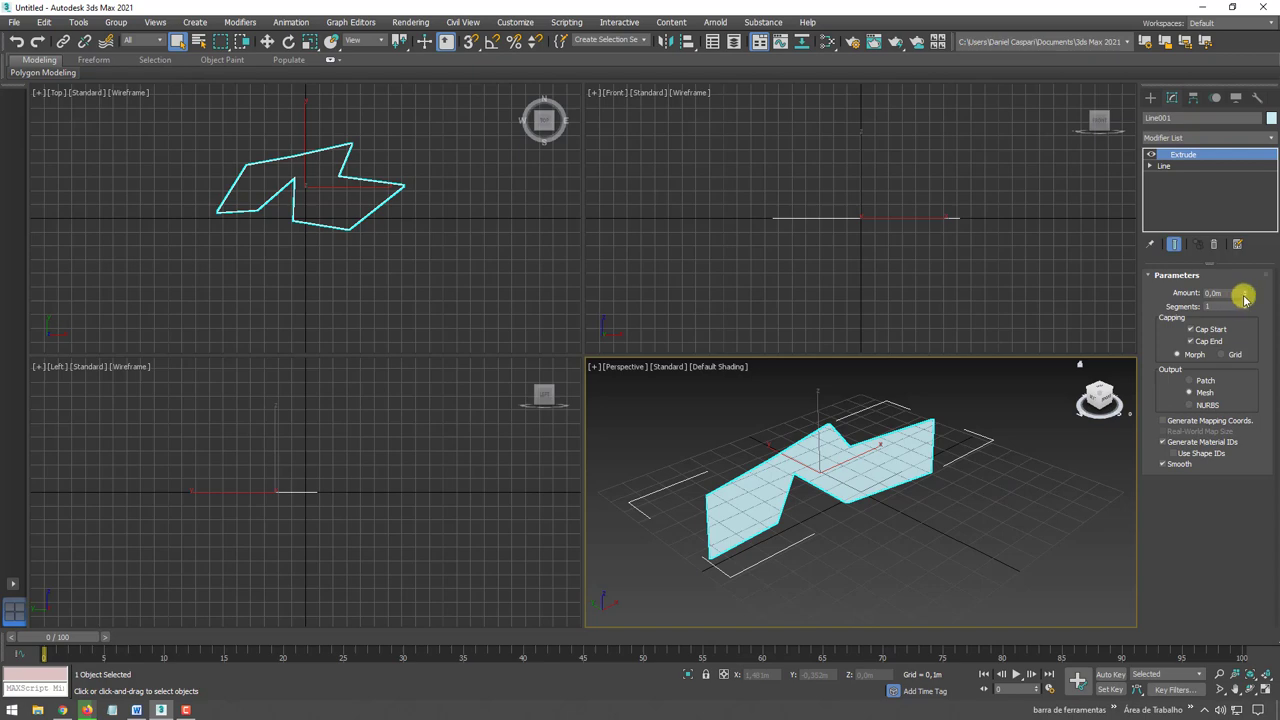
{"action": "left_click_drag", "start_coordinate": [1243, 293], "coordinate": [1241, 262]}
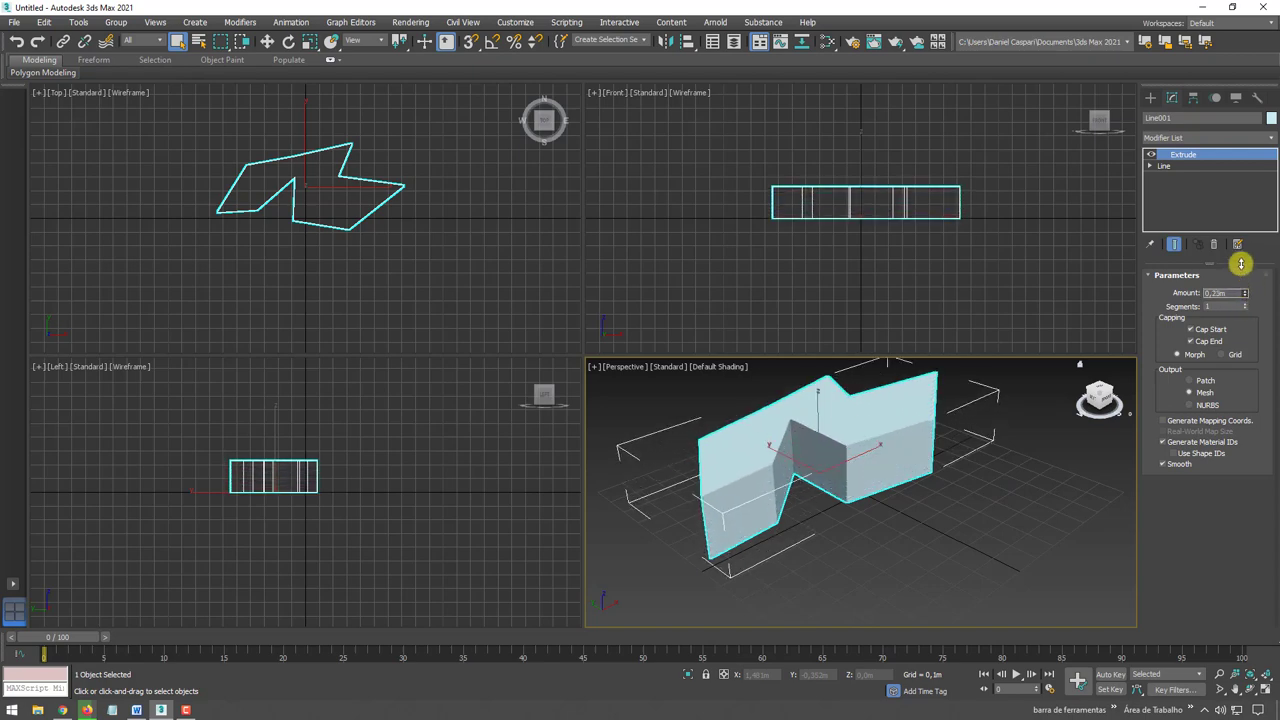
{"action": "key", "text": "F4"}
{"action": "mouse_move", "coordinate": [901, 474]}
{"action": "middle_mouse_down", "text": "alt"}
{"action": "mouse_move", "coordinate": [923, 500]}
{"action": "mouse_move", "coordinate": [908, 591]}
{"action": "mouse_move", "coordinate": [880, 543]}
{"action": "mouse_move", "coordinate": [910, 474]}
{"action": "mouse_move", "coordinate": [1023, 491]}
{"action": "mouse_move", "coordinate": [983, 563]}
{"action": "mouse_move", "coordinate": [903, 549]}
{"action": "mouse_move", "coordinate": [910, 585]}
{"action": "mouse_move", "coordinate": [903, 569]}
{"action": "middle_mouse_up", "text": "alt"}
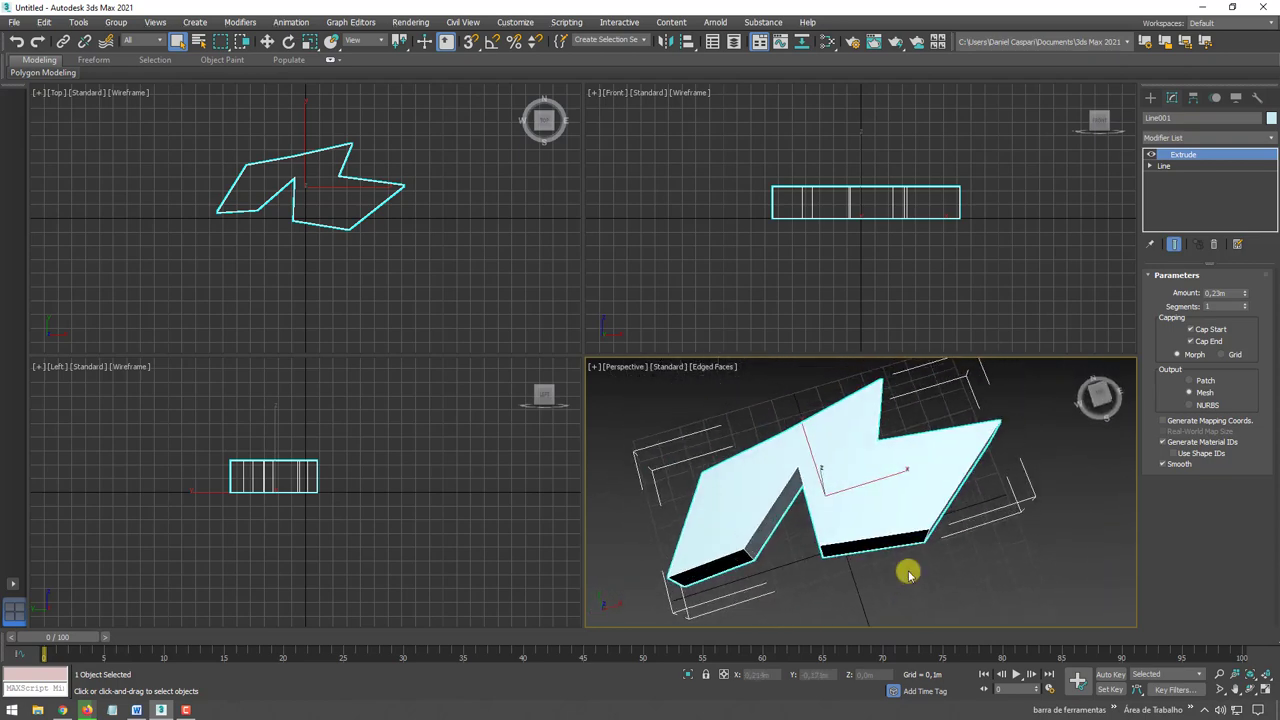
{"action": "left_click", "coordinate": [1150, 154]}
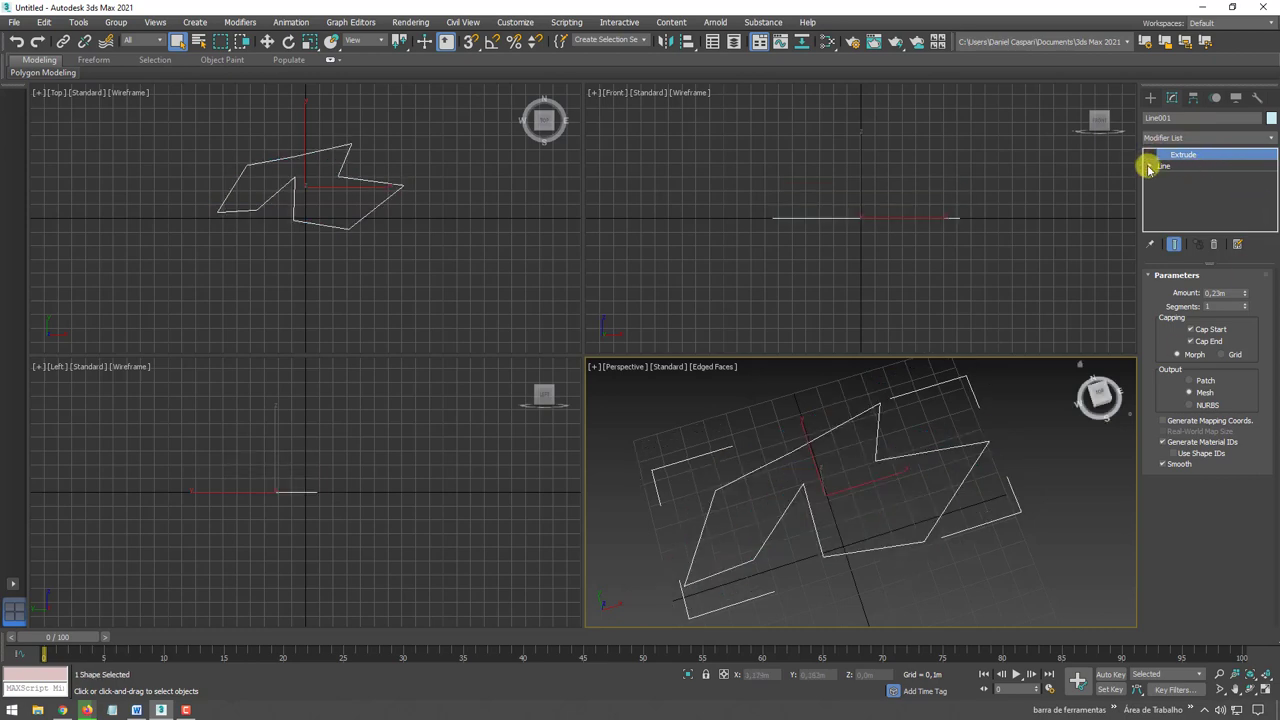
Draw a small circle inside the zigzag outline and move it into place
{"action": "left_click", "coordinate": [1178, 166]}
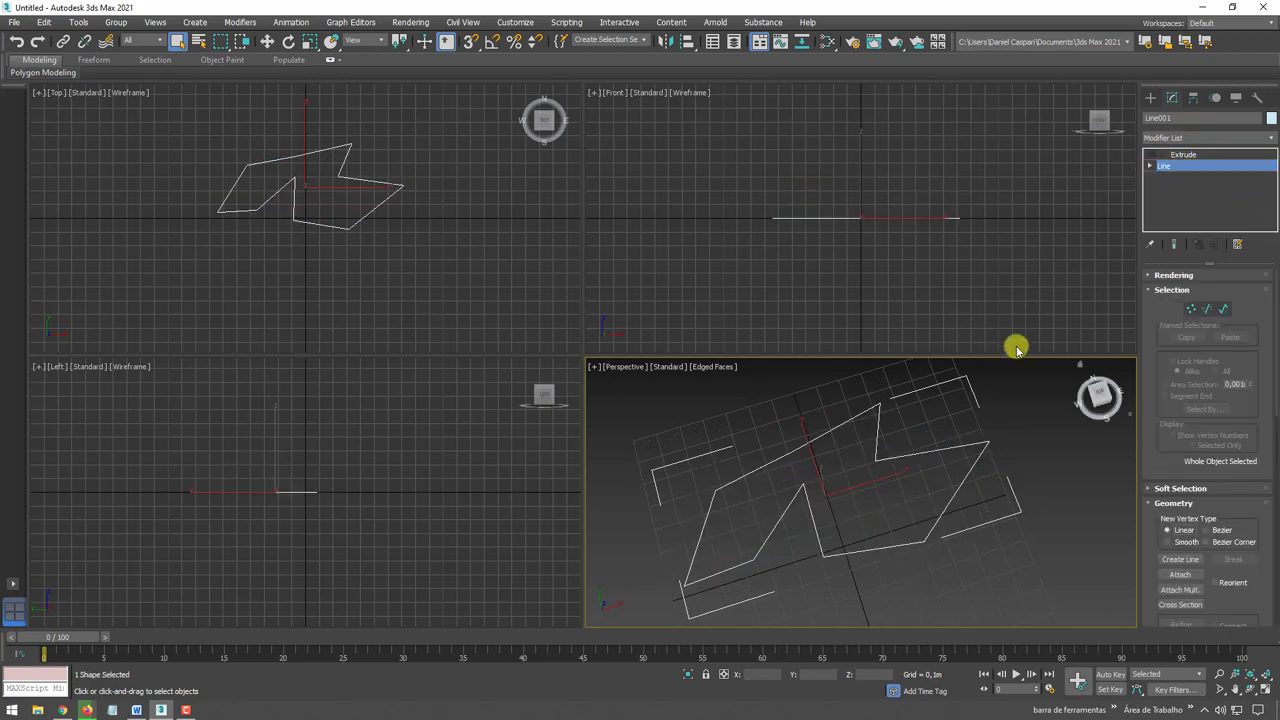
{"action": "left_click", "coordinate": [1150, 97]}
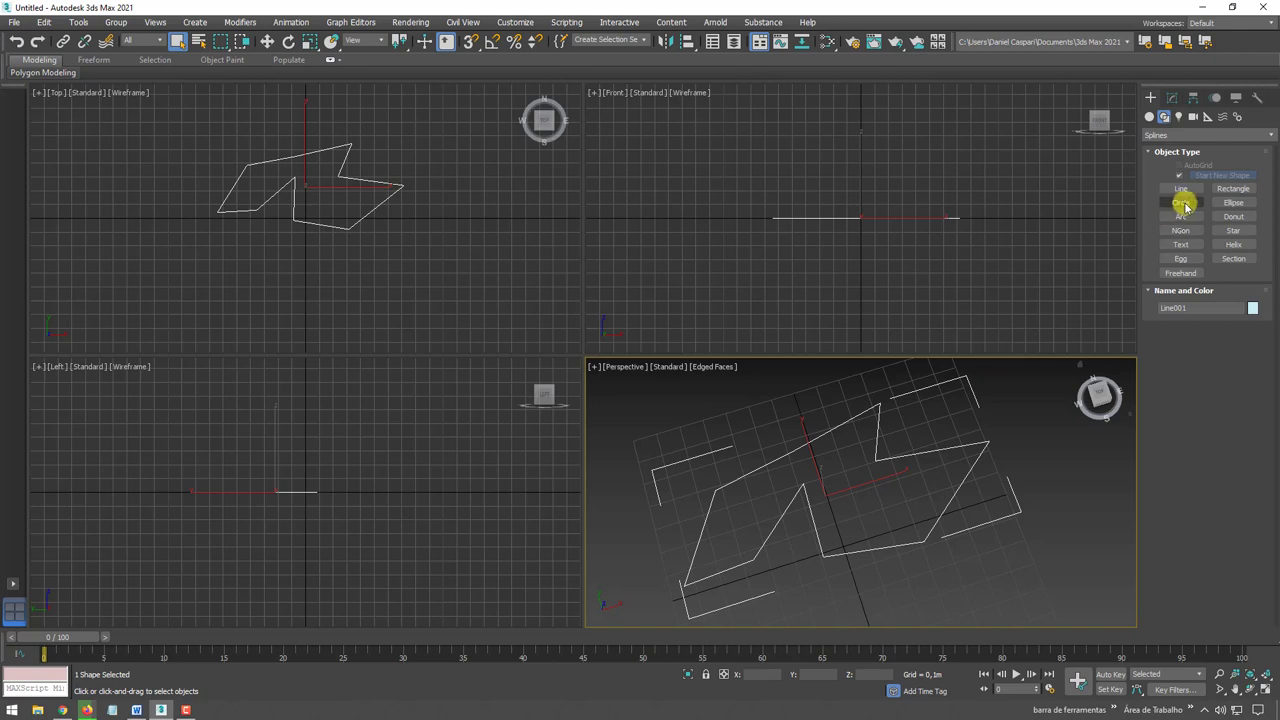
{"action": "left_click_drag", "start_coordinate": [862, 490], "coordinate": [875, 508]}
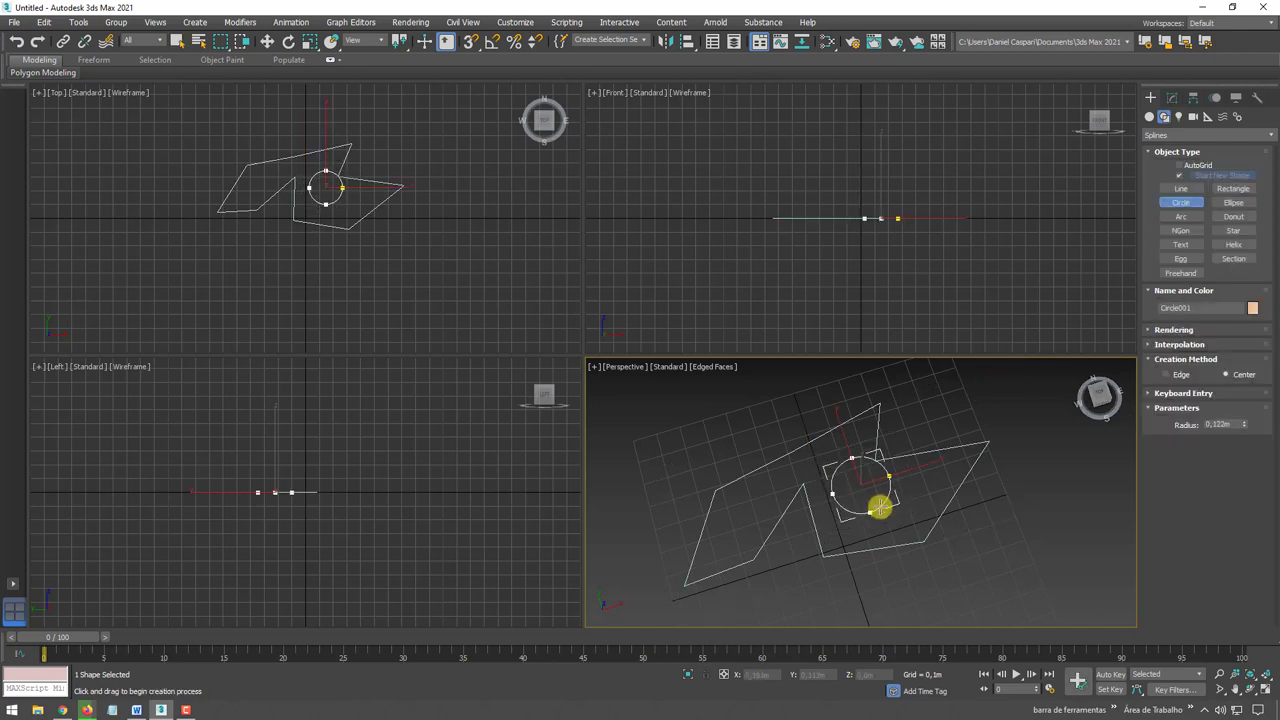
{"action": "key", "text": "w"}
{"action": "left_click_drag", "start_coordinate": [877, 463], "coordinate": [899, 479]}
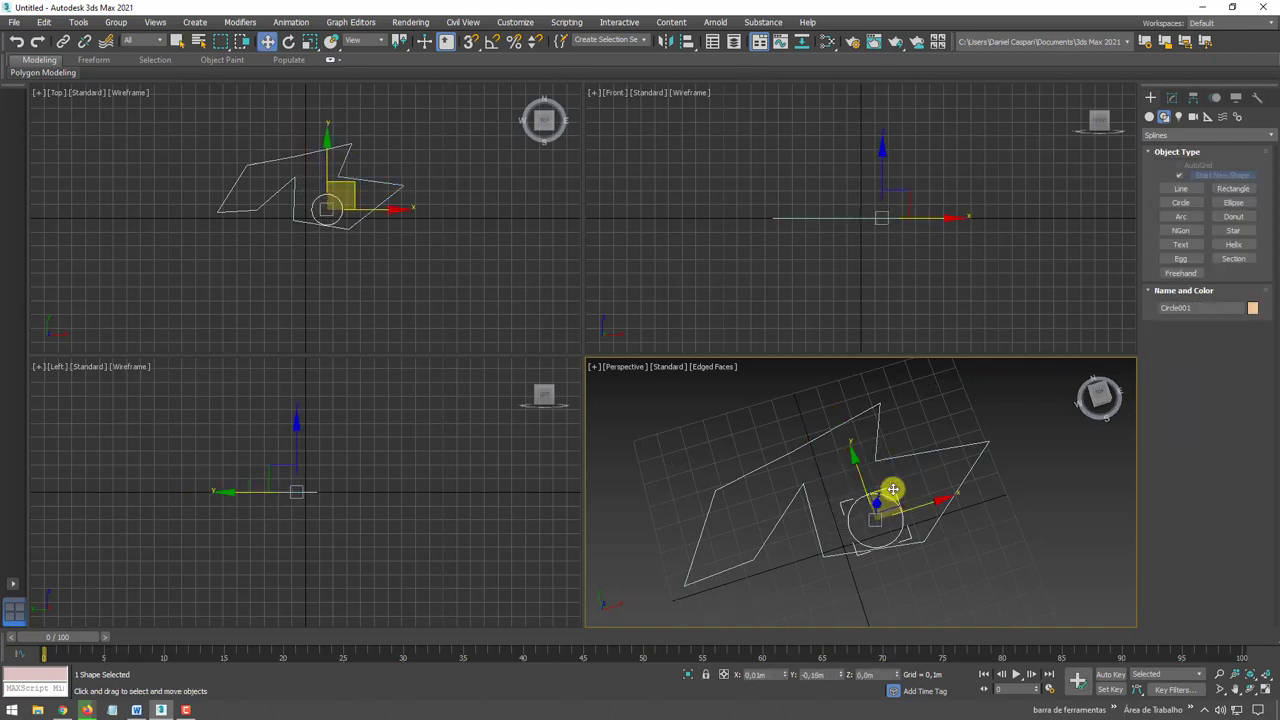
Draw a small rectangle inside the outline
{"action": "left_click", "coordinate": [1228, 188]}
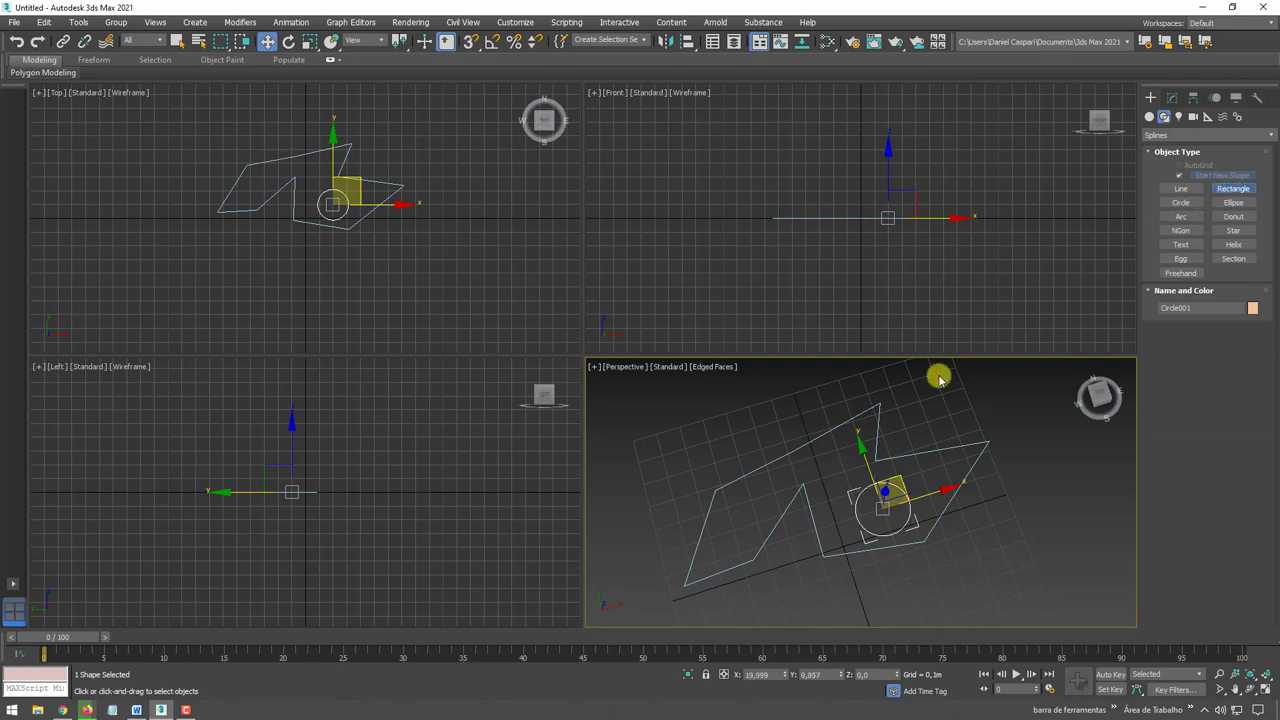
{"action": "left_click_drag", "start_coordinate": [804, 461], "coordinate": [822, 456]}
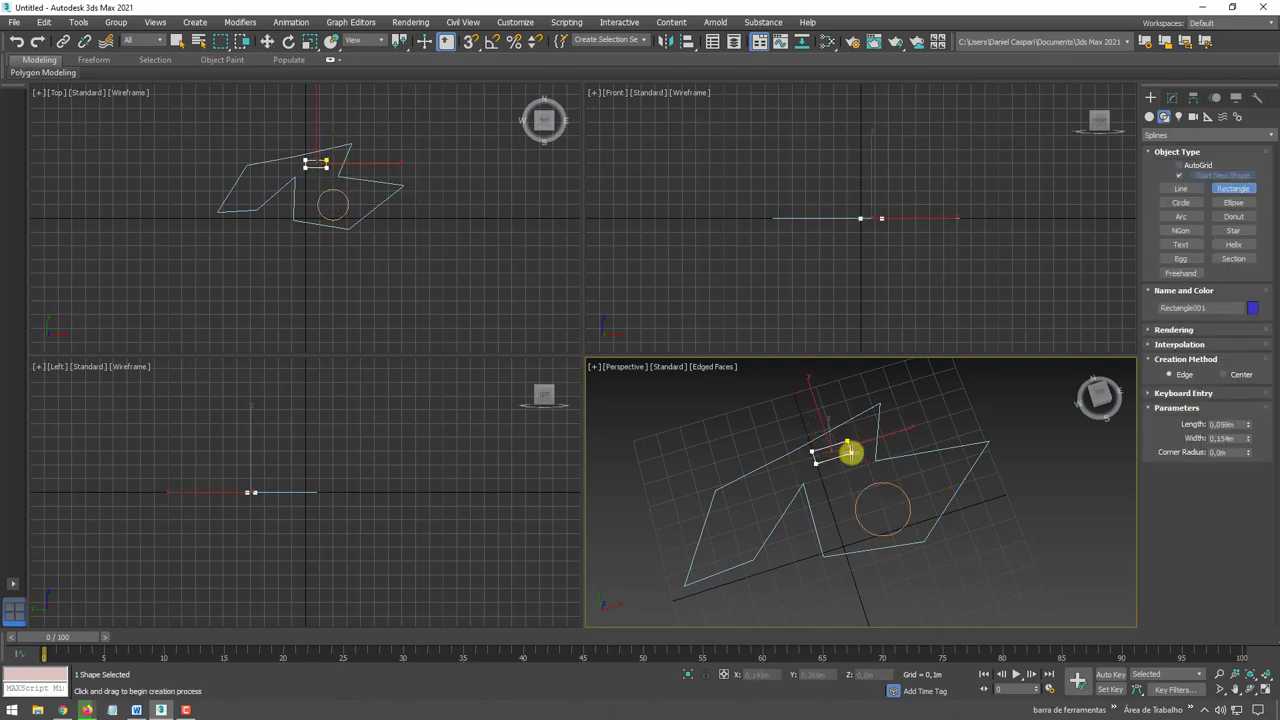
{"action": "left_click_drag", "start_coordinate": [835, 455], "coordinate": [851, 452]}
Draw a six-pointed star near the outline's left side and position it
{"action": "left_click", "coordinate": [1233, 231]}
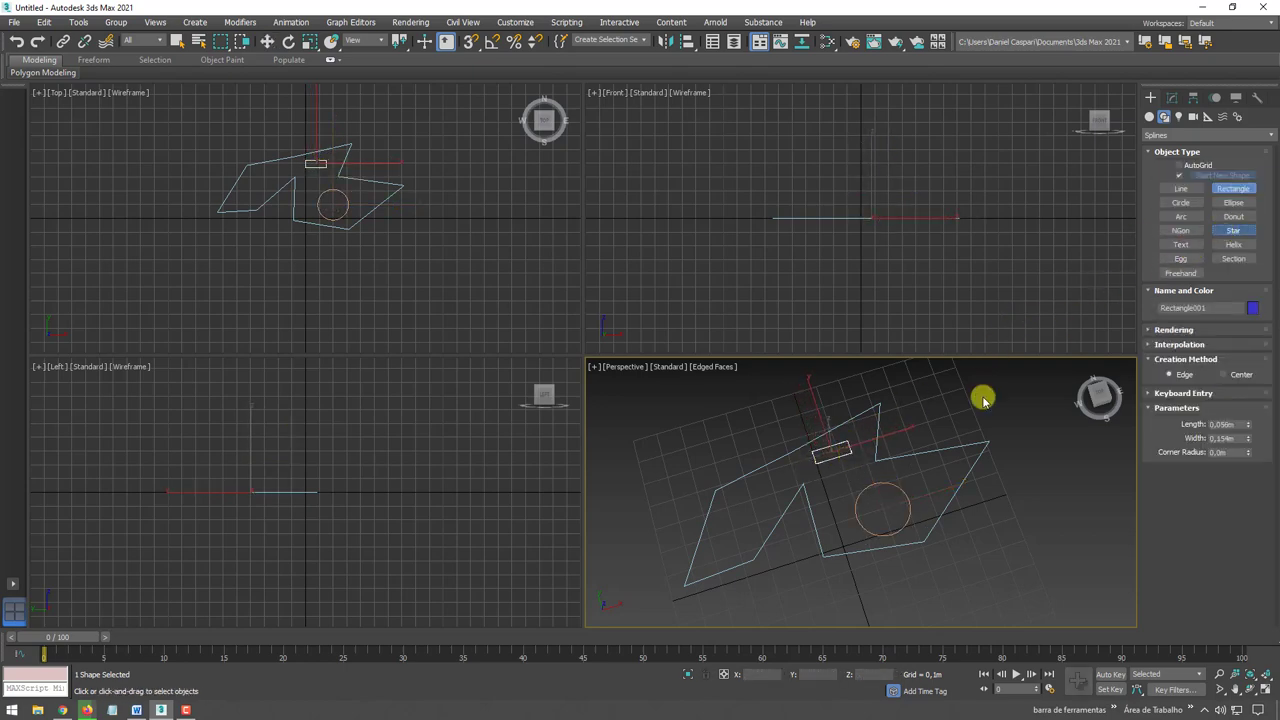
{"action": "left_click_drag", "start_coordinate": [740, 521], "coordinate": [750, 530]}
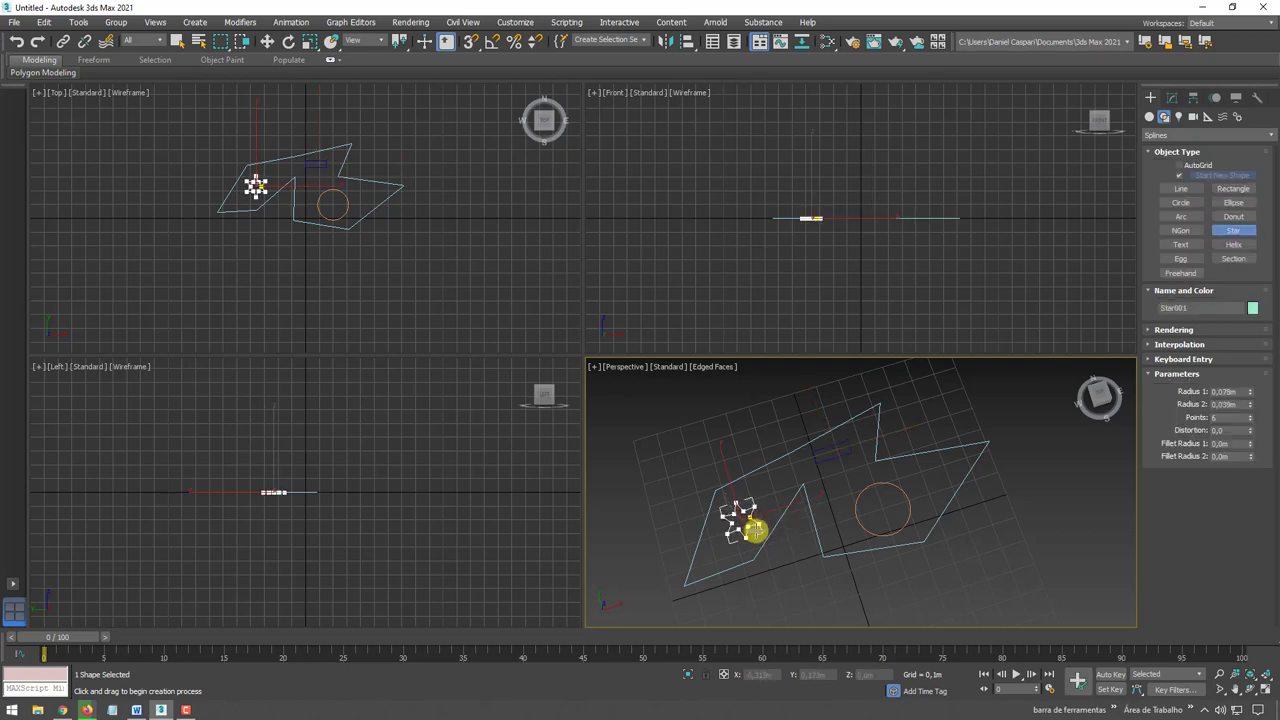
{"action": "right_click", "coordinate": [751, 528]}
{"action": "middle_click_drag", "start_coordinate": [767, 506], "coordinate": [737, 534], "text": "alt"}
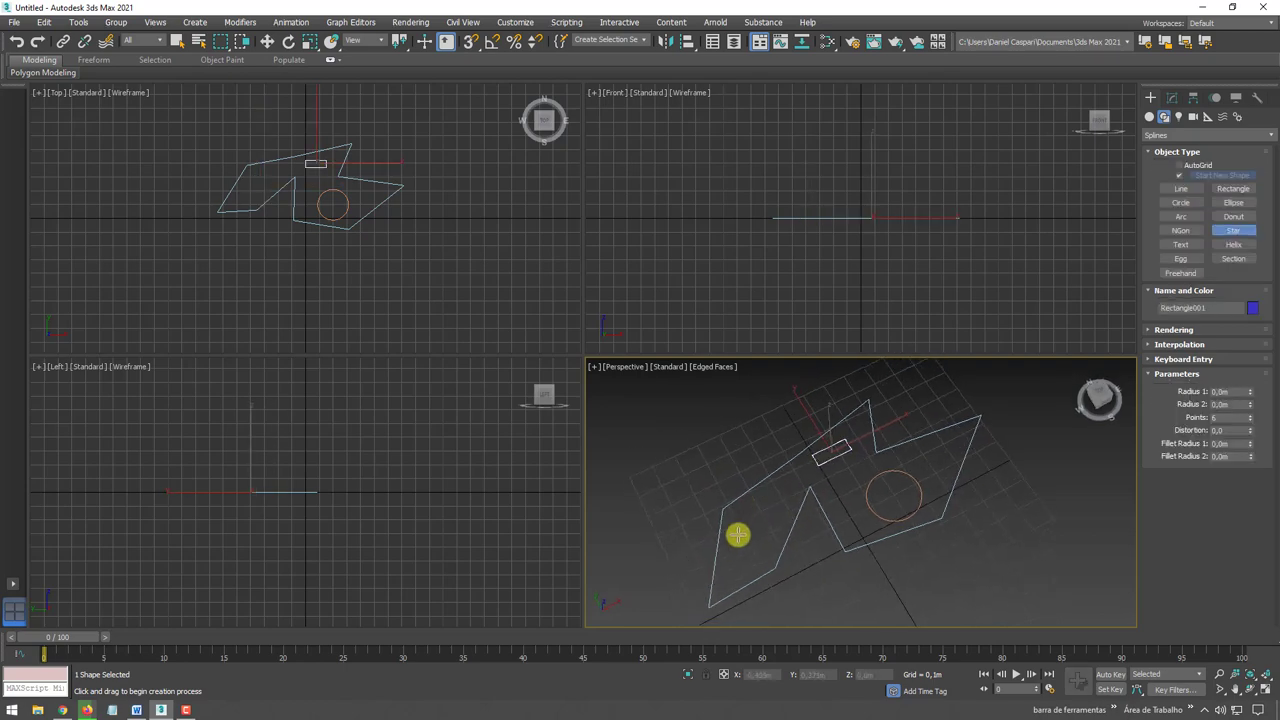
{"action": "left_click_drag", "start_coordinate": [740, 528], "coordinate": [755, 536]}
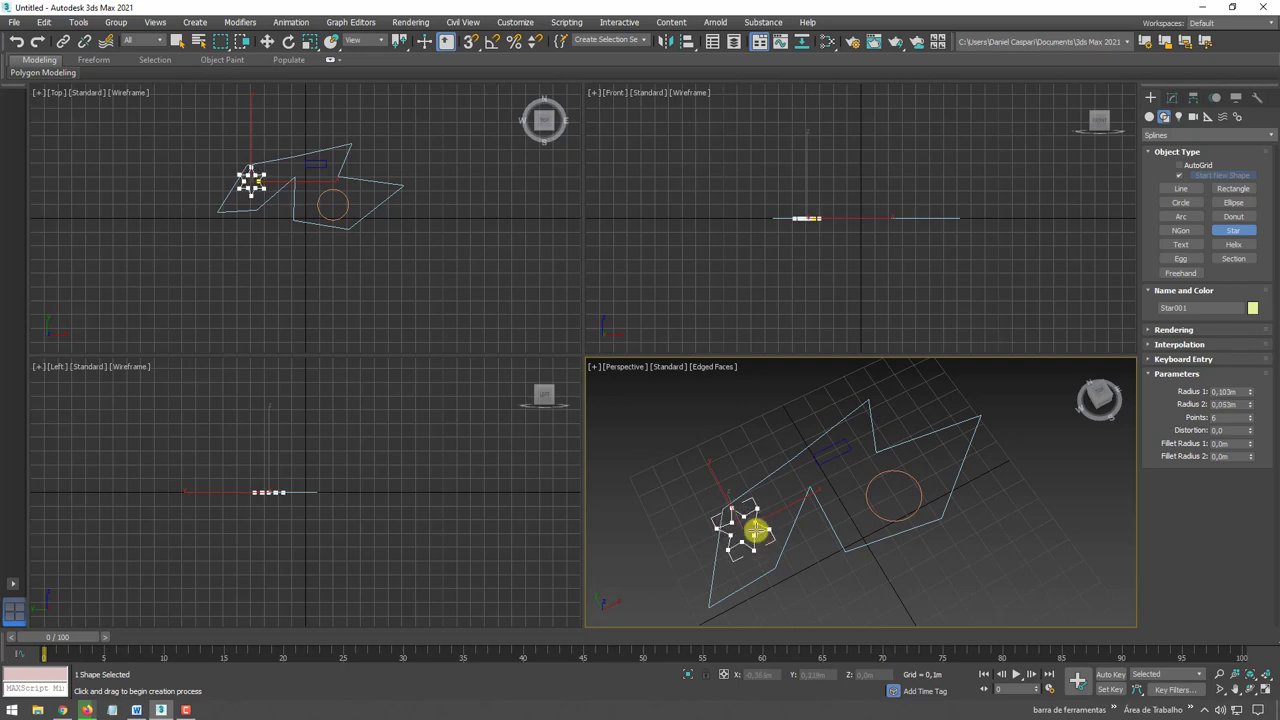
{"action": "key", "text": "w"}
{"action": "left_click_drag", "start_coordinate": [752, 495], "coordinate": [765, 500]}
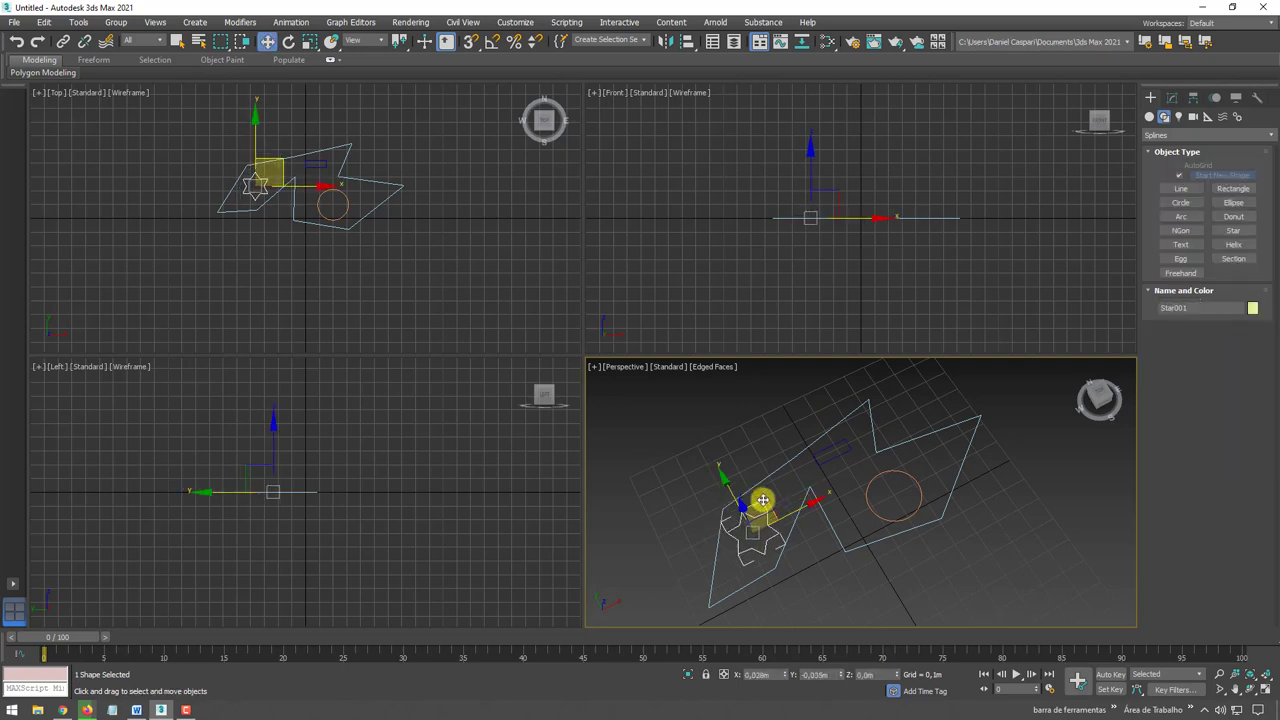
{"action": "left_click", "coordinate": [851, 541]}
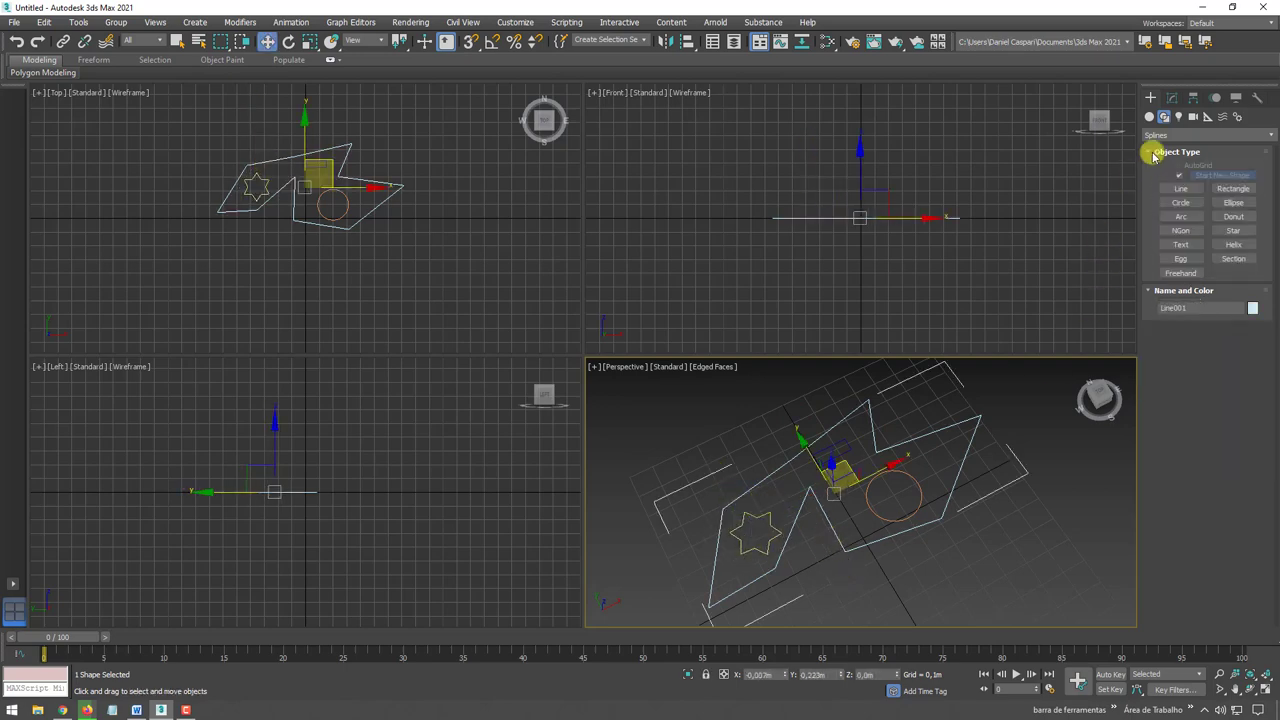
Attach the circle, rectangle and star to Line001 so the 0.23m extrusion shows them as holes
{"action": "left_click", "coordinate": [1170, 99]}
{"action": "left_click", "coordinate": [1166, 167]}
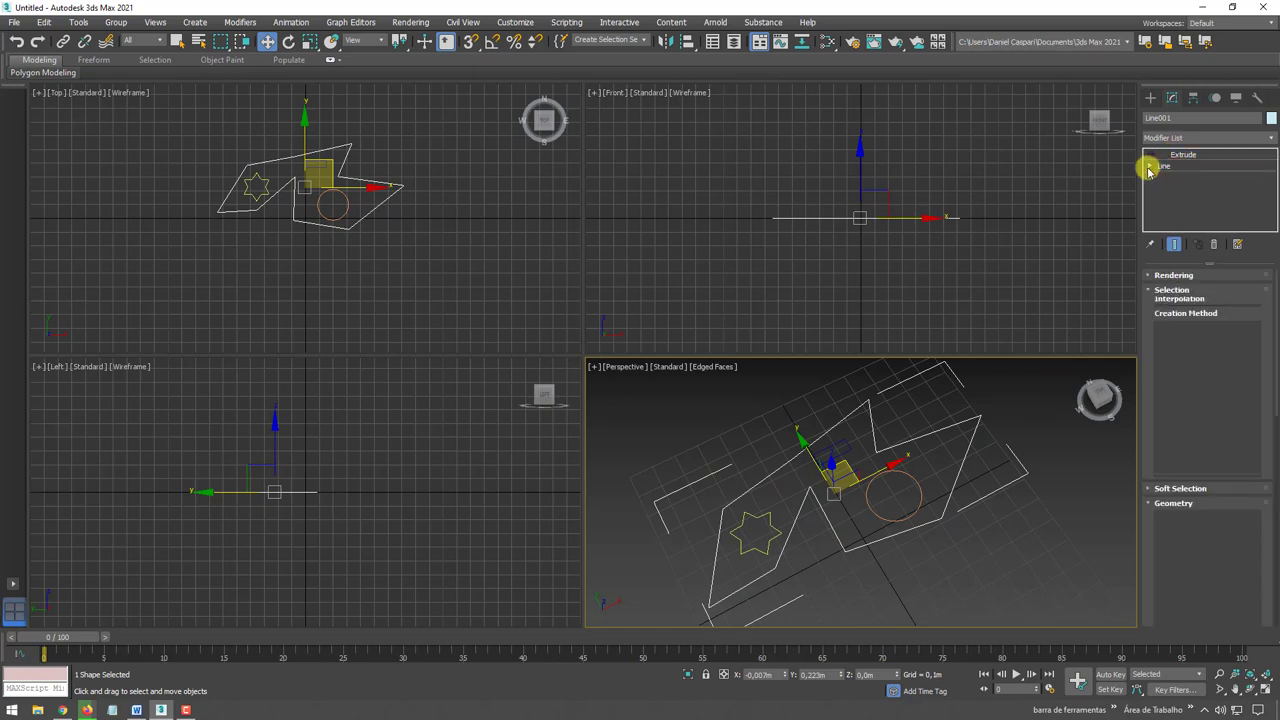
{"action": "left_click_drag", "start_coordinate": [1150, 432], "coordinate": [1149, 338]}
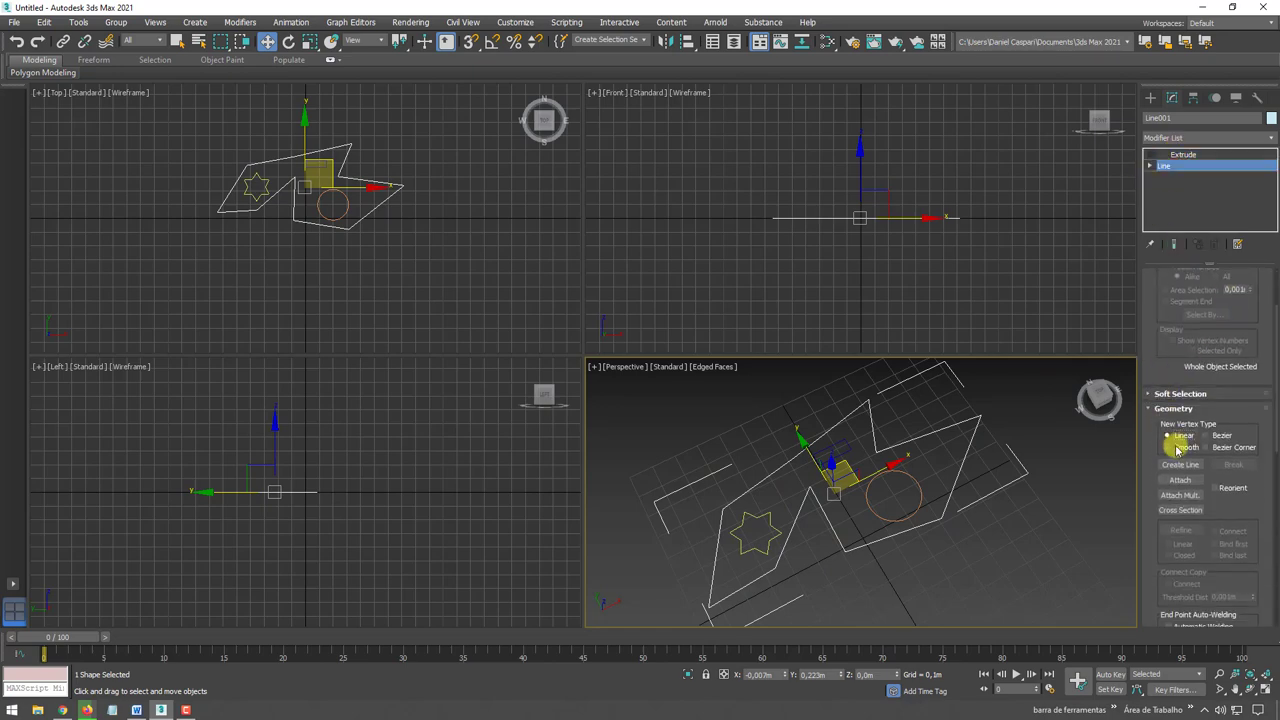
{"action": "left_click", "coordinate": [1180, 480]}
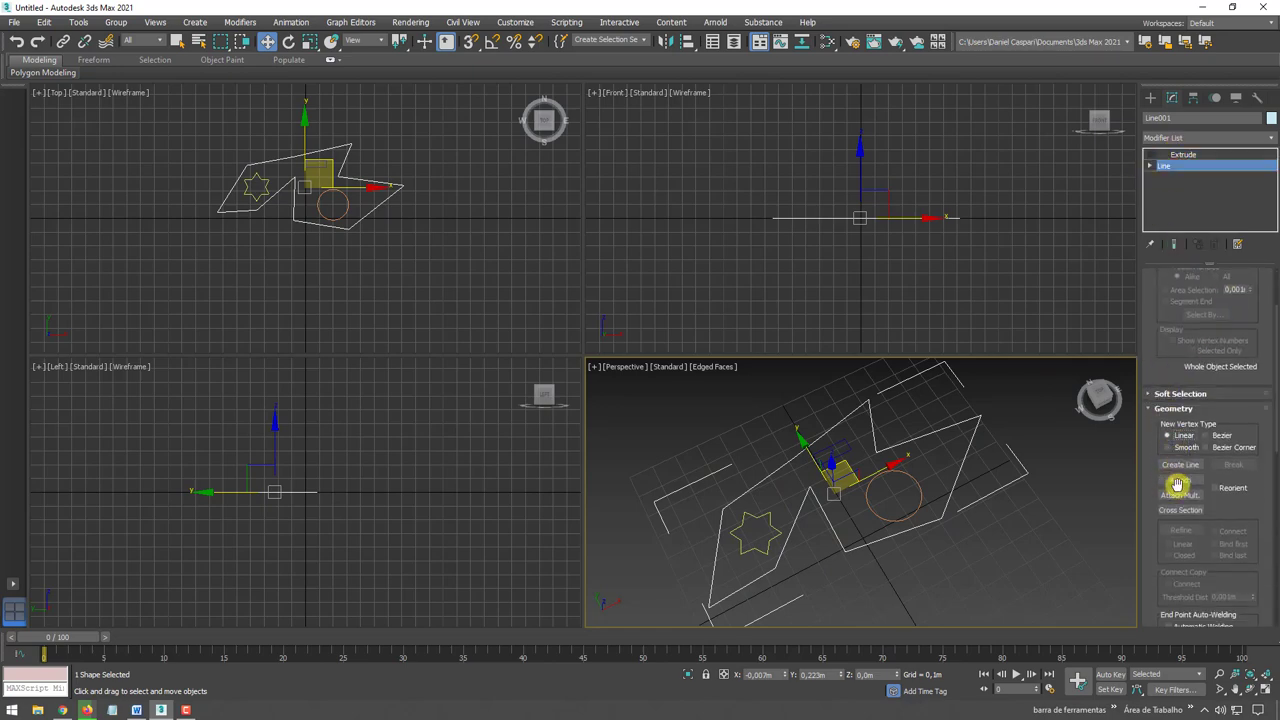
{"action": "left_click", "coordinate": [921, 492]}
{"action": "left_click", "coordinate": [846, 450]}
{"action": "left_click", "coordinate": [797, 521]}
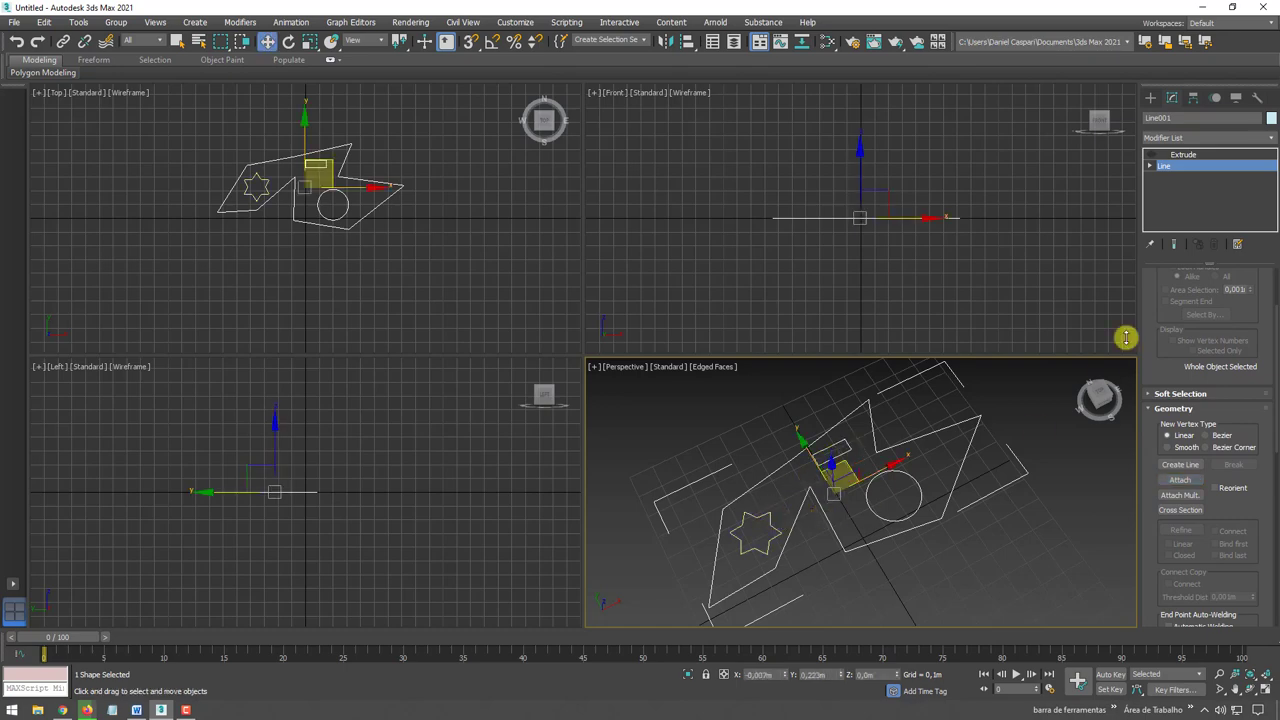
{"action": "left_click", "coordinate": [1151, 155]}
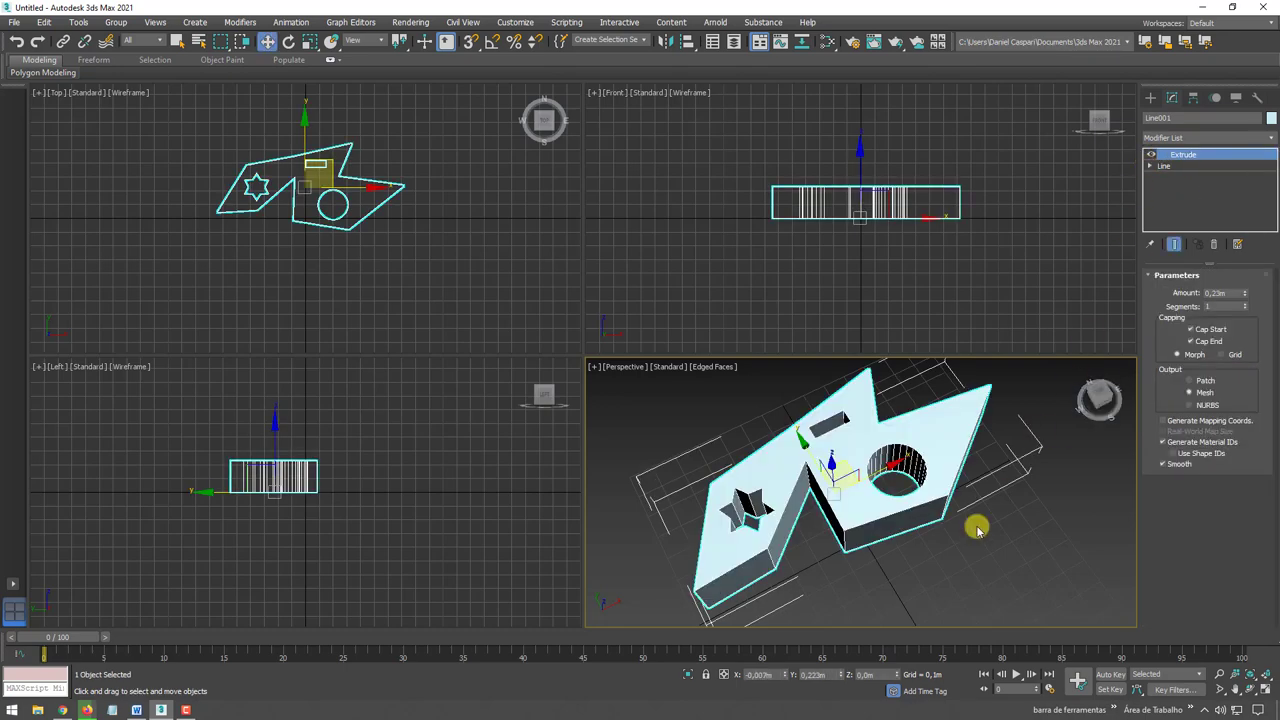
{"action": "mouse_move", "coordinate": [977, 523]}
{"action": "middle_mouse_down", "text": "alt"}
{"action": "mouse_move", "coordinate": [980, 566]}
{"action": "mouse_move", "coordinate": [943, 609]}
{"action": "mouse_move", "coordinate": [966, 455]}
{"action": "mouse_move", "coordinate": [1008, 517]}
{"action": "mouse_move", "coordinate": [966, 497]}
{"action": "middle_mouse_up", "text": "alt"}
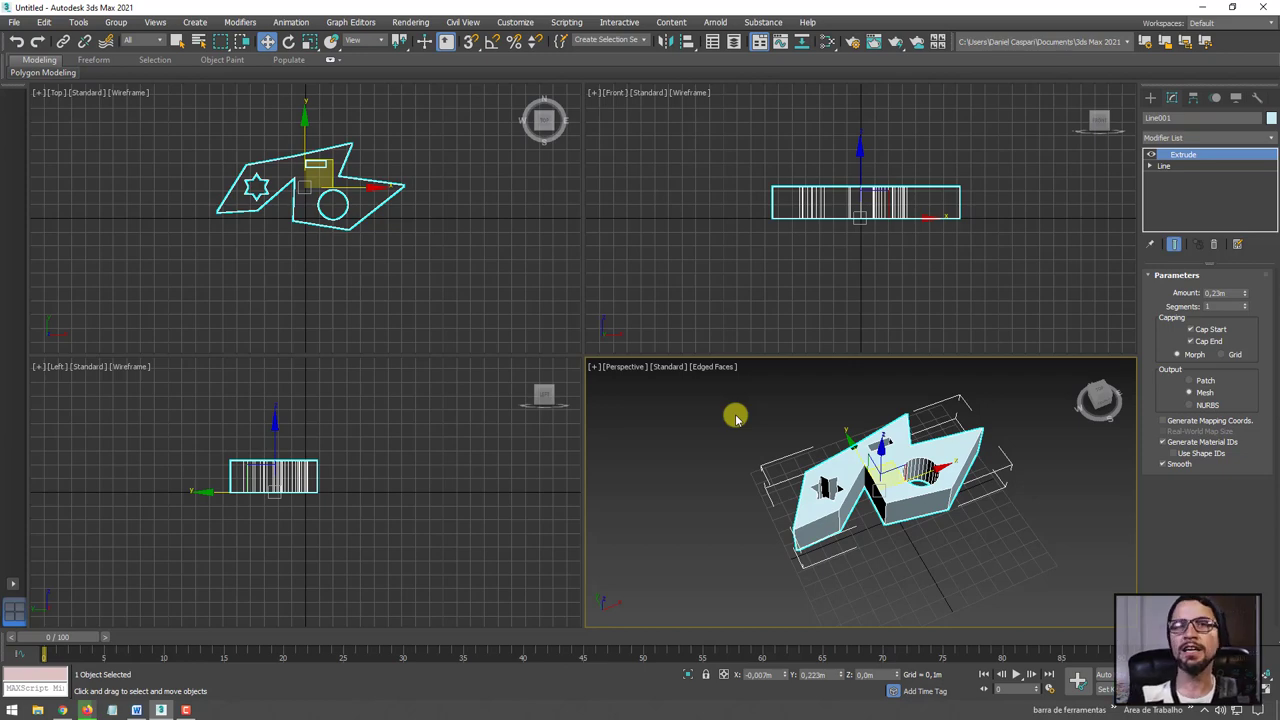
Page twice through more GFX Total tutorial videos in Chrome, then return to the Word questions
{"action": "middle_click_drag", "start_coordinate": [891, 523], "coordinate": [850, 520], "text": "alt"}
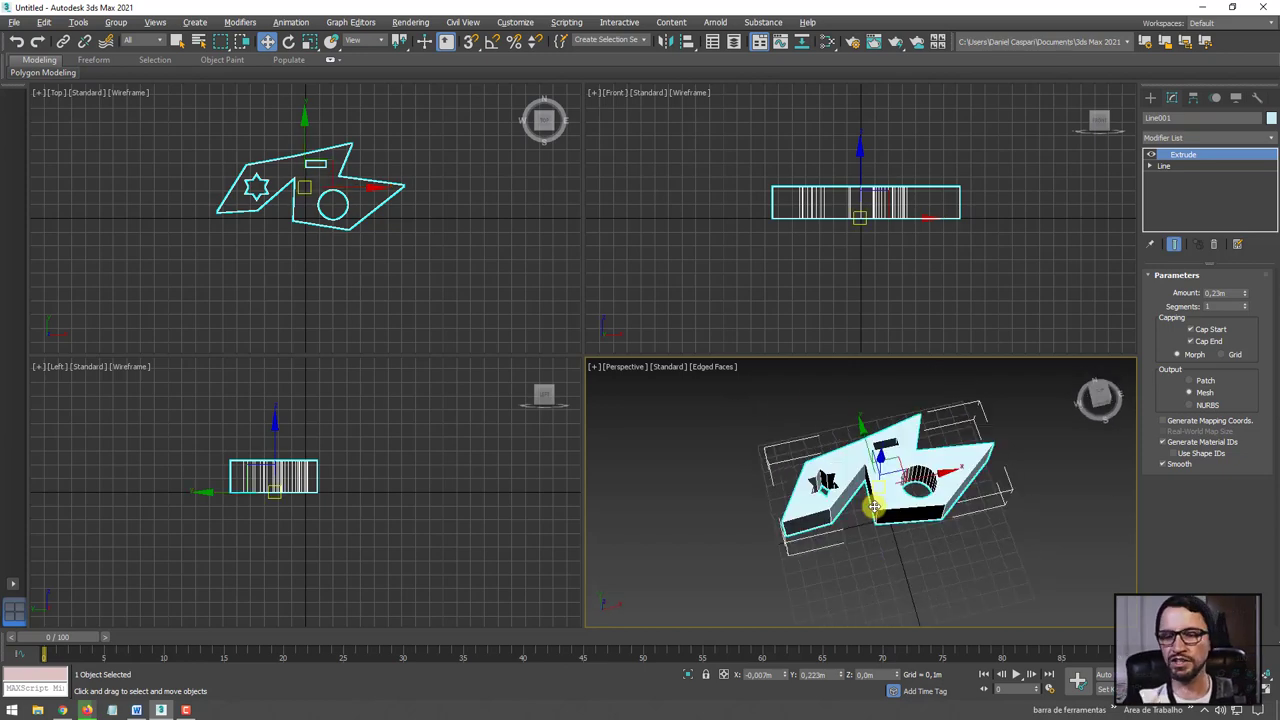
{"action": "left_click", "coordinate": [62, 710]}
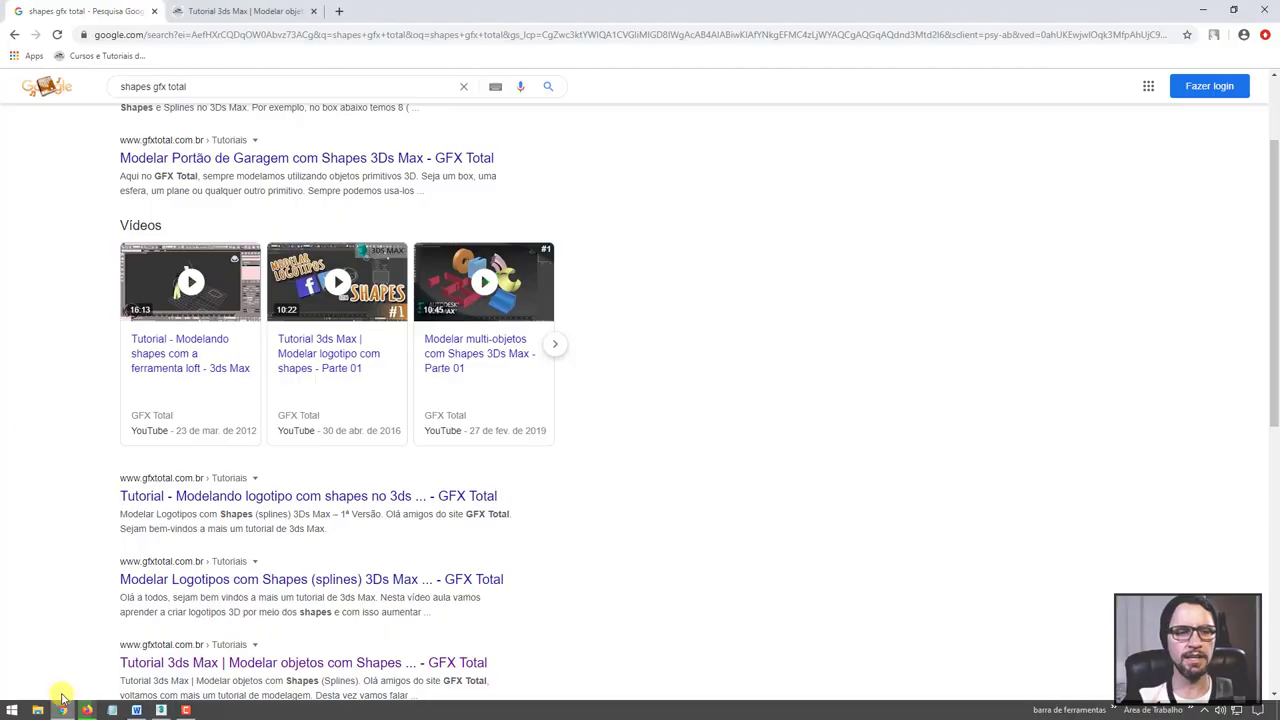
{"action": "left_click_drag", "start_coordinate": [472, 210], "coordinate": [558, 345]}
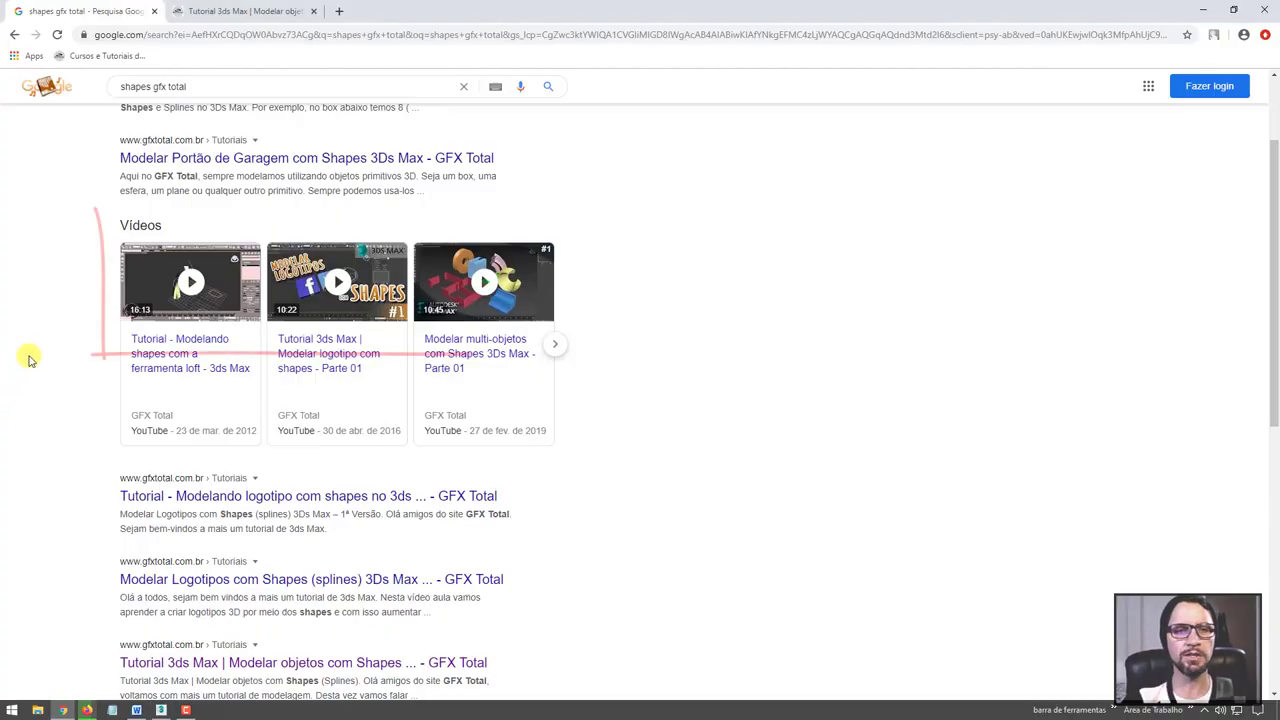
{"action": "left_click", "coordinate": [557, 344]}
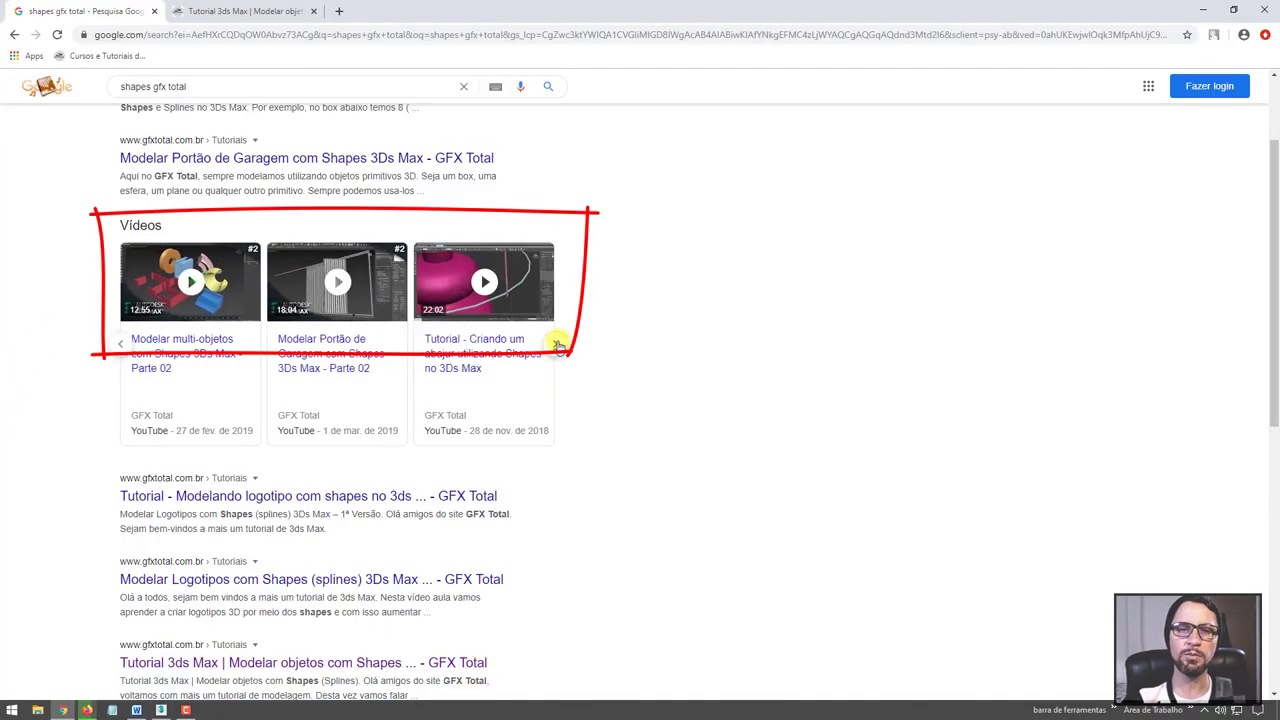
{"action": "left_click", "coordinate": [557, 344]}
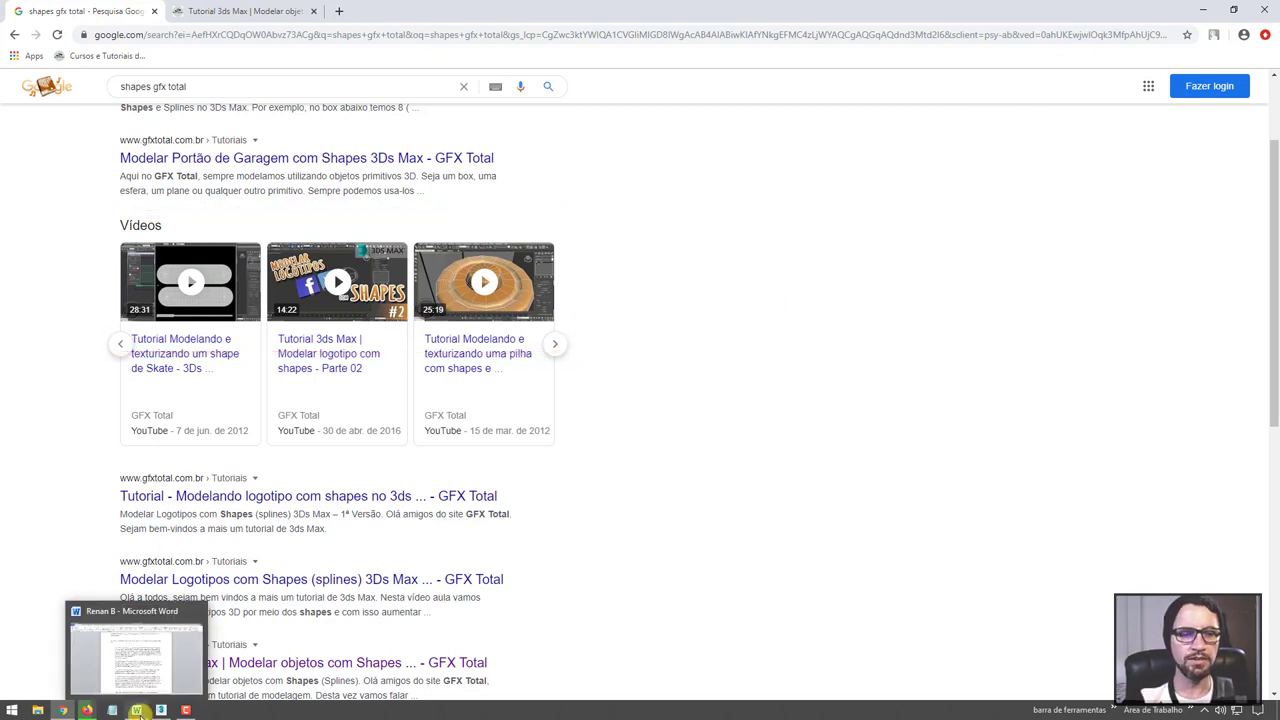
{"action": "left_click", "coordinate": [137, 710]}
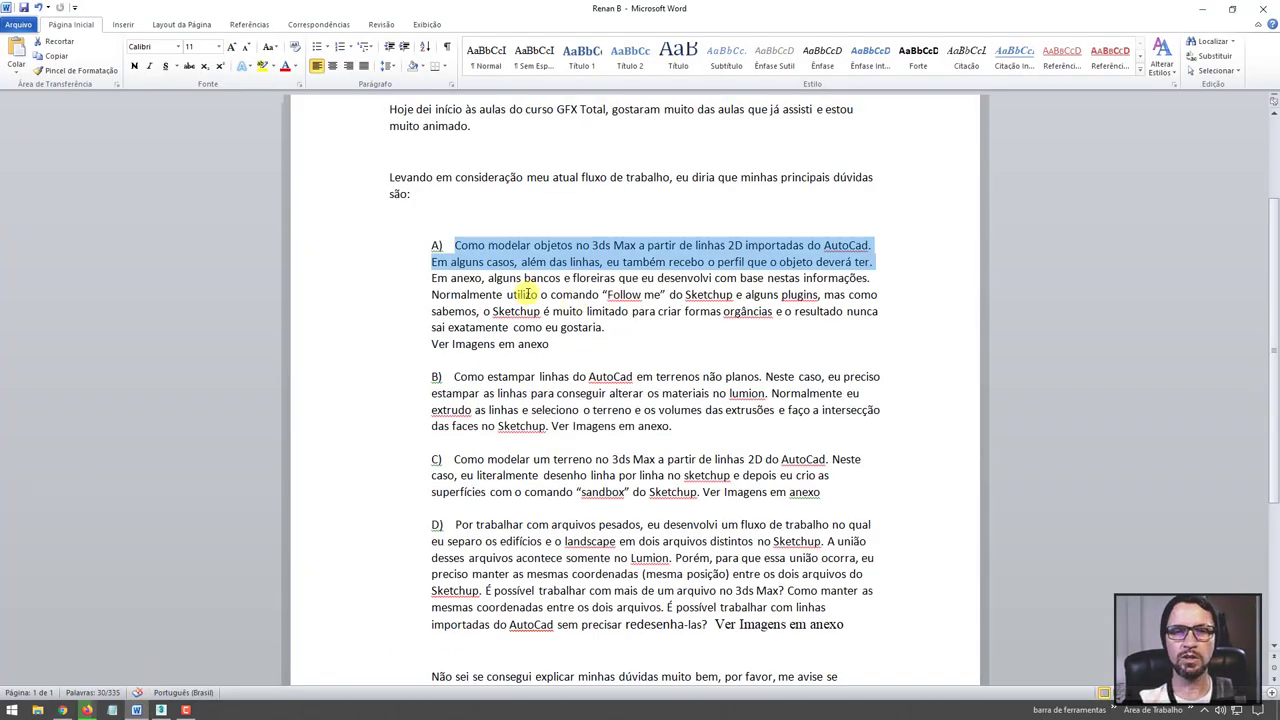
Highlight 'Em anexo' and the 'Ver Imagens em anexo' line of question A
{"action": "left_click_drag", "start_coordinate": [432, 278], "coordinate": [482, 279]}
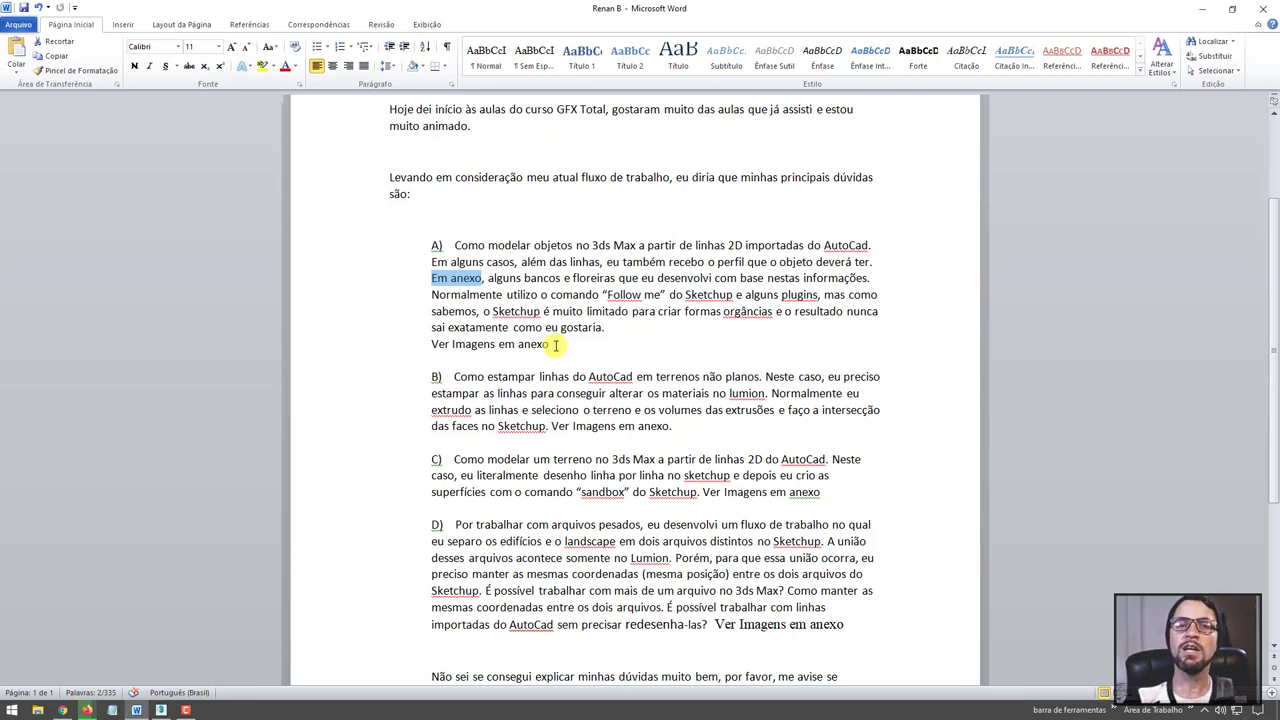
{"action": "left_click_drag", "start_coordinate": [552, 344], "coordinate": [431, 344]}
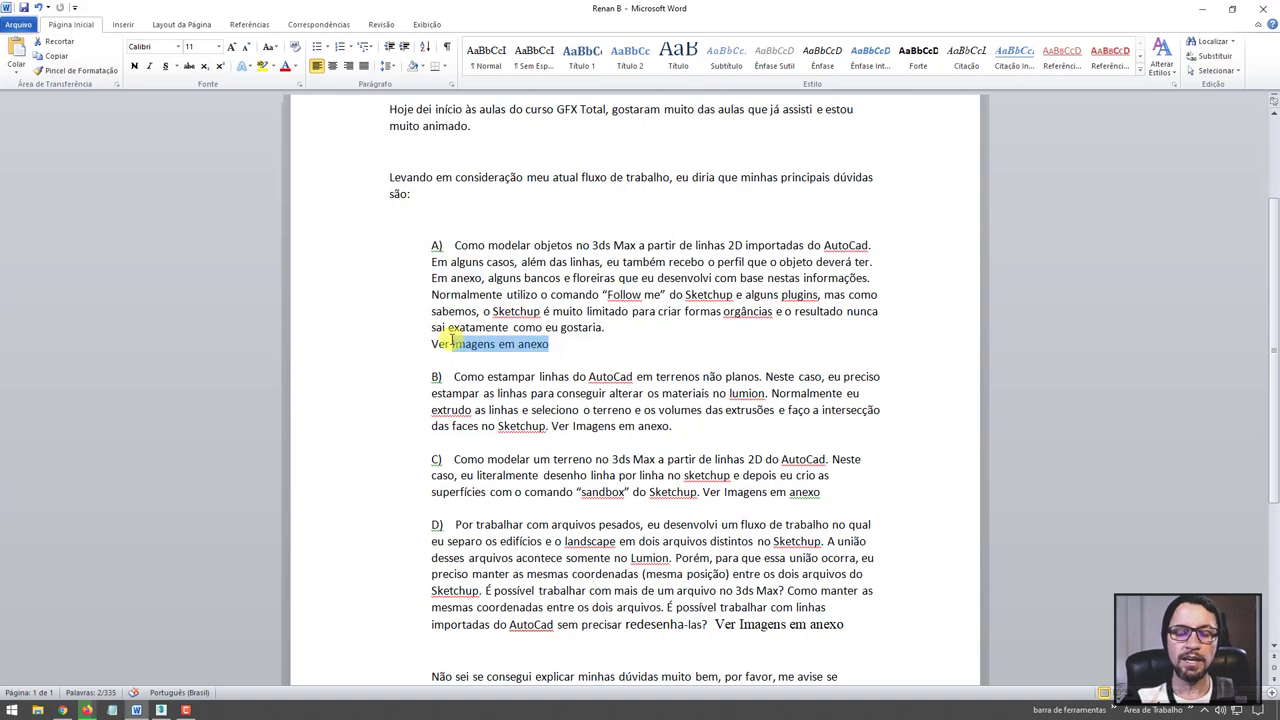
Minimize Word, Chrome and 3ds Max to reveal the desktop
{"action": "left_click", "coordinate": [1203, 8]}
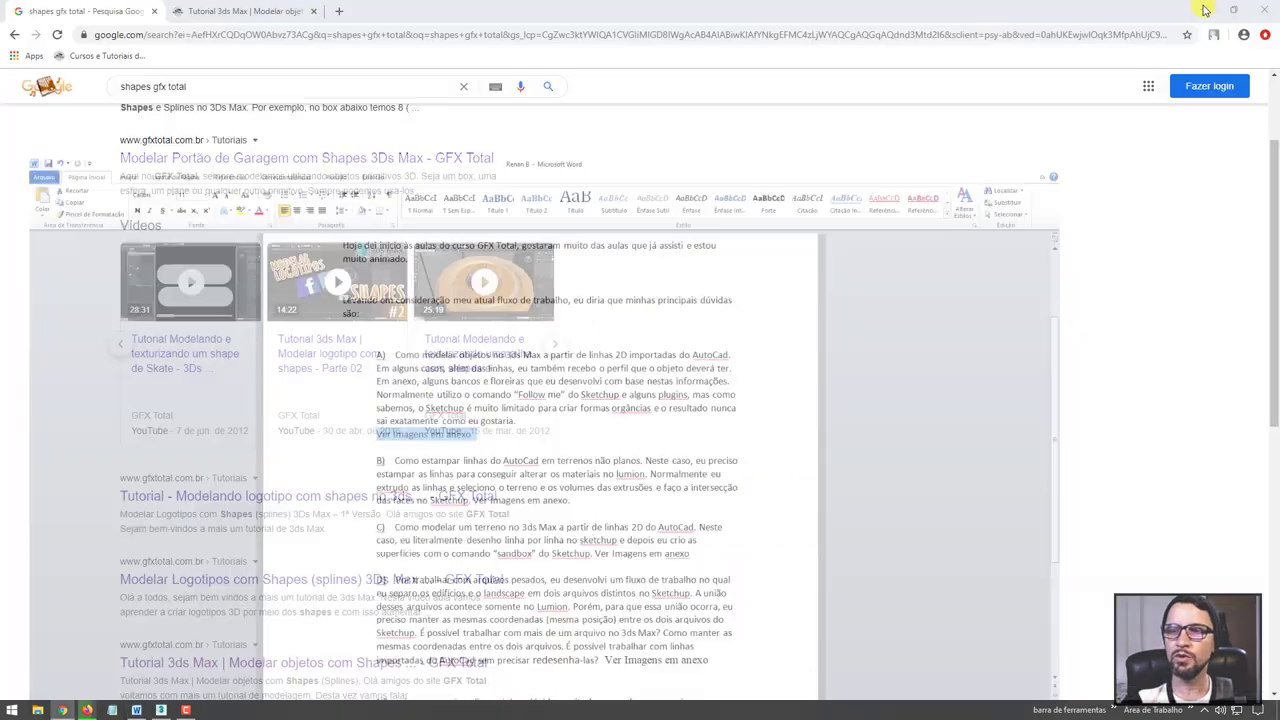
{"action": "left_click", "coordinate": [1203, 8]}
{"action": "left_click", "coordinate": [1202, 8]}
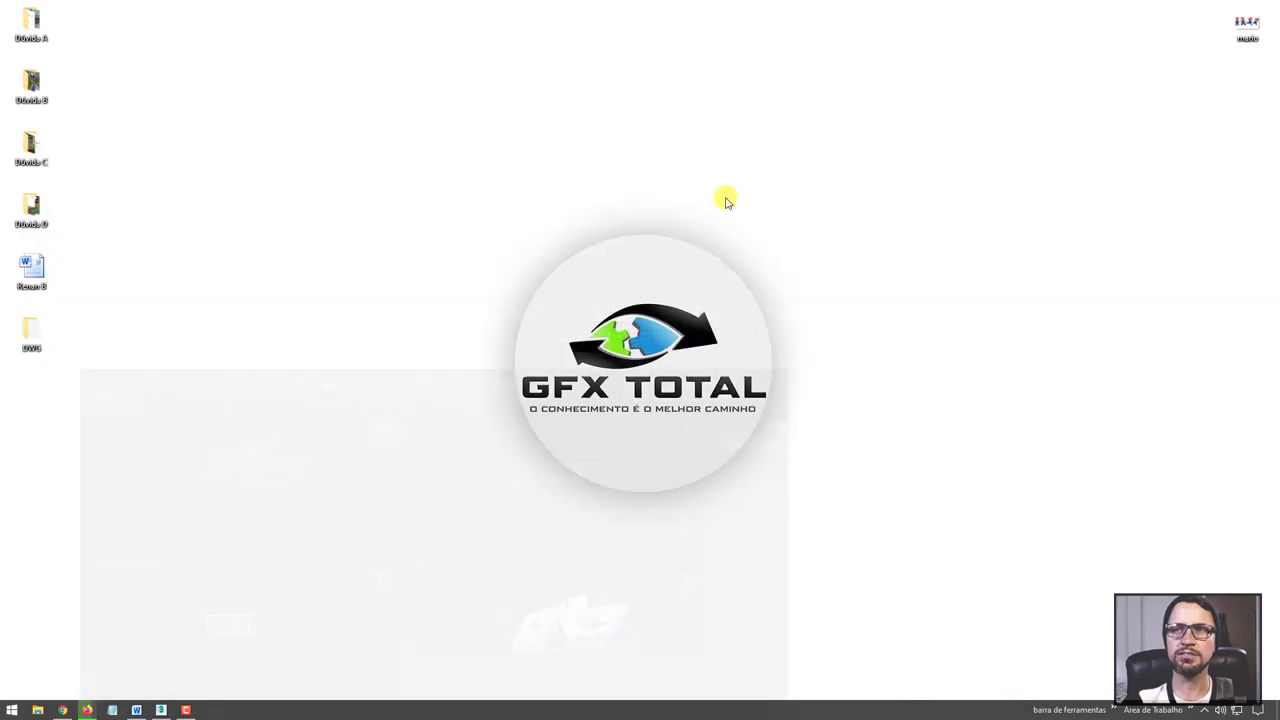
Open the Dúvida A desktop folder and view the Bancos 01 Lumion image
{"action": "left_click_drag", "start_coordinate": [140, 3], "coordinate": [9, 48]}
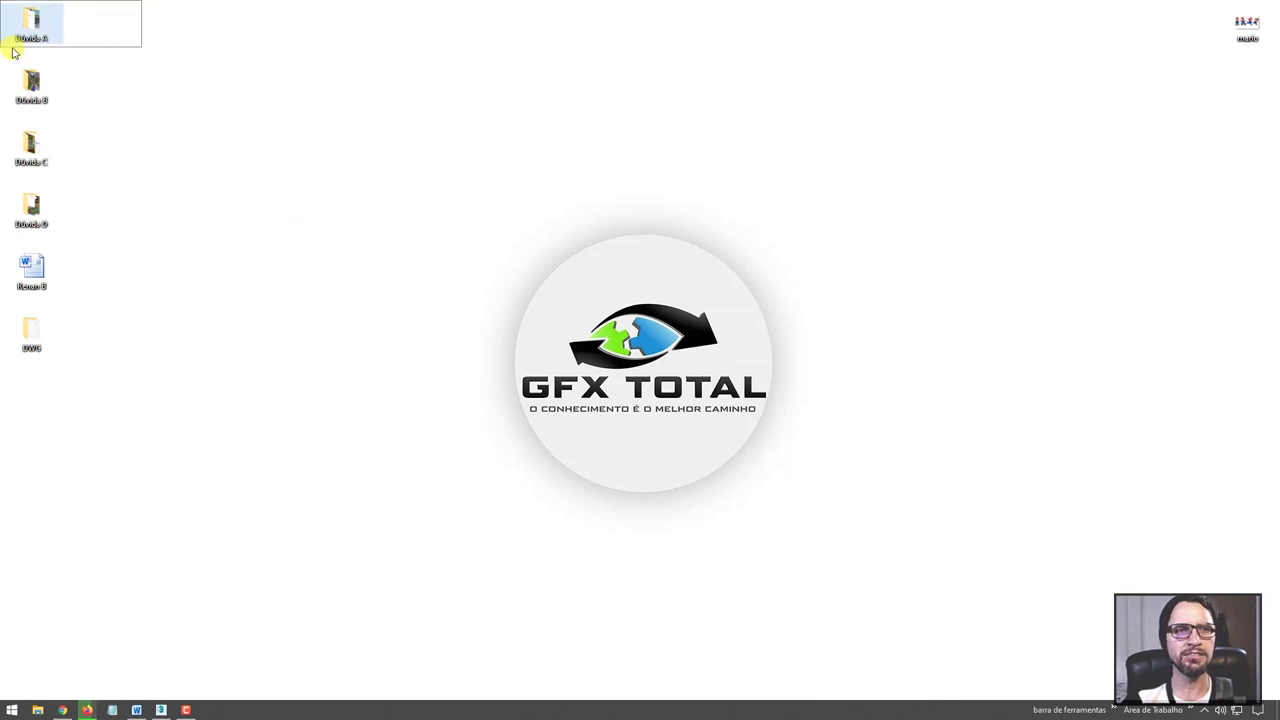
{"action": "mouse_move", "coordinate": [160, 2]}
{"action": "left_mouse_down"}
{"action": "mouse_move", "coordinate": [67, 178]}
{"action": "mouse_move", "coordinate": [20, 228]}
{"action": "left_mouse_up"}
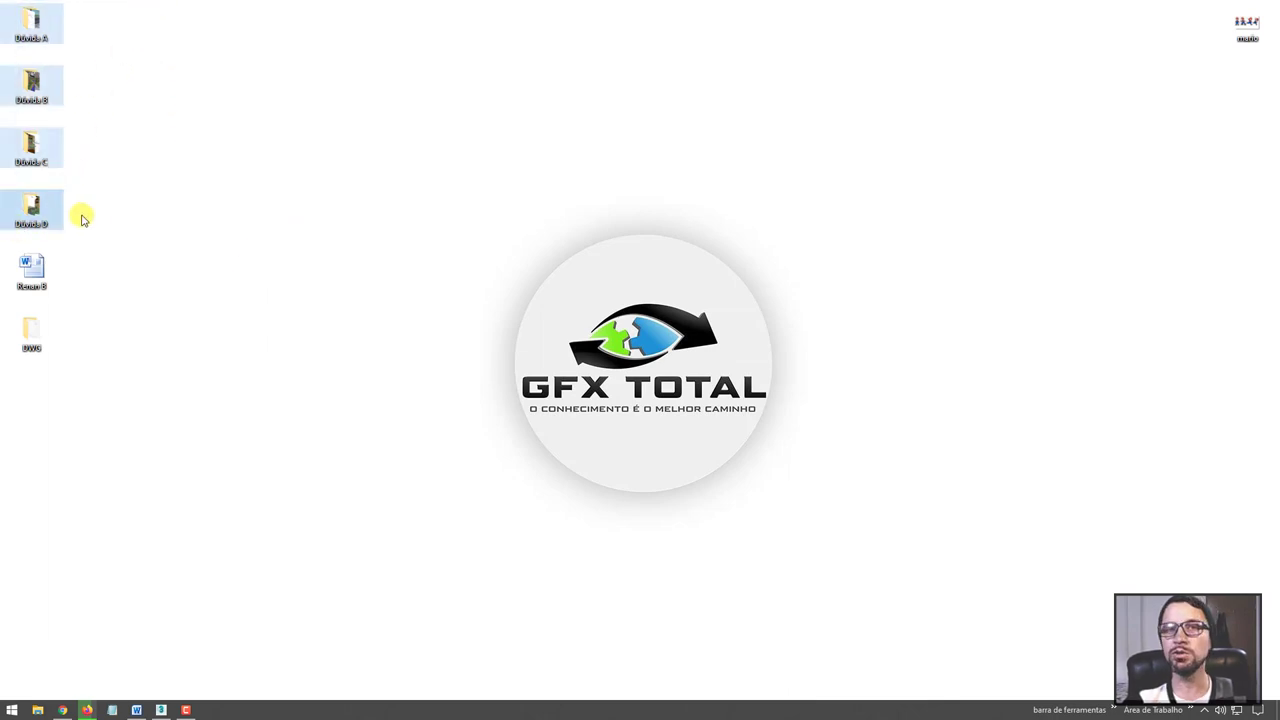
{"action": "left_click", "coordinate": [110, 208]}
{"action": "double_click", "coordinate": [31, 25]}
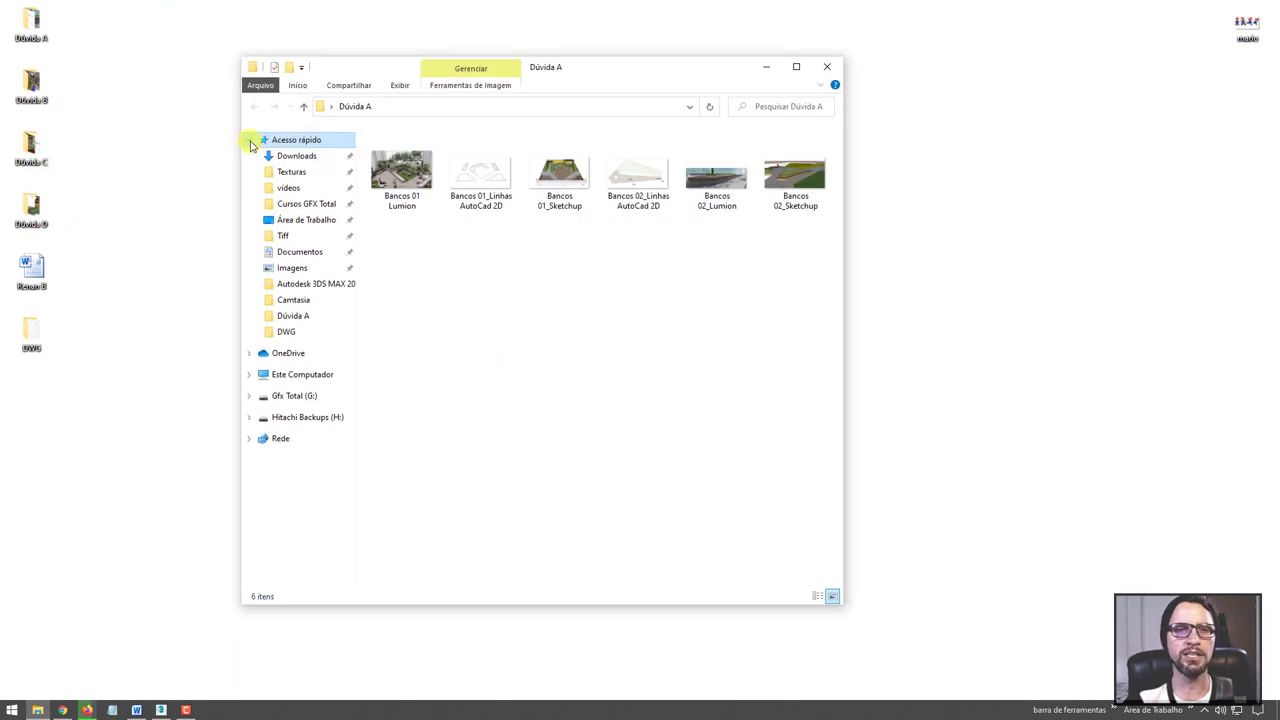
{"action": "left_click", "coordinate": [250, 140]}
{"action": "double_click", "coordinate": [401, 170]}
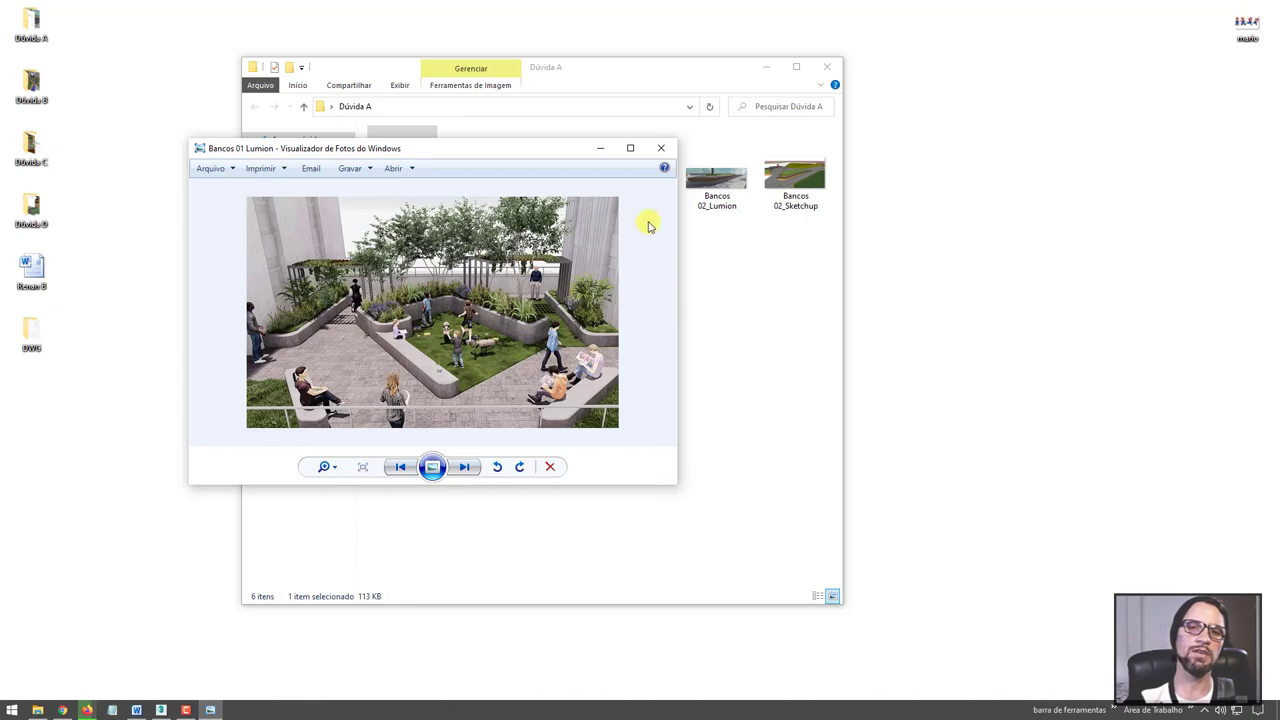
Page through the Bancos AutoCAD, SketchUp and 2D plan images to the Lumion bench render, then return to 3ds Max
{"action": "left_click", "coordinate": [630, 148]}
{"action": "scroll", "coordinate": [726, 364], "scroll_direction": "up", "scroll_amount": 1}
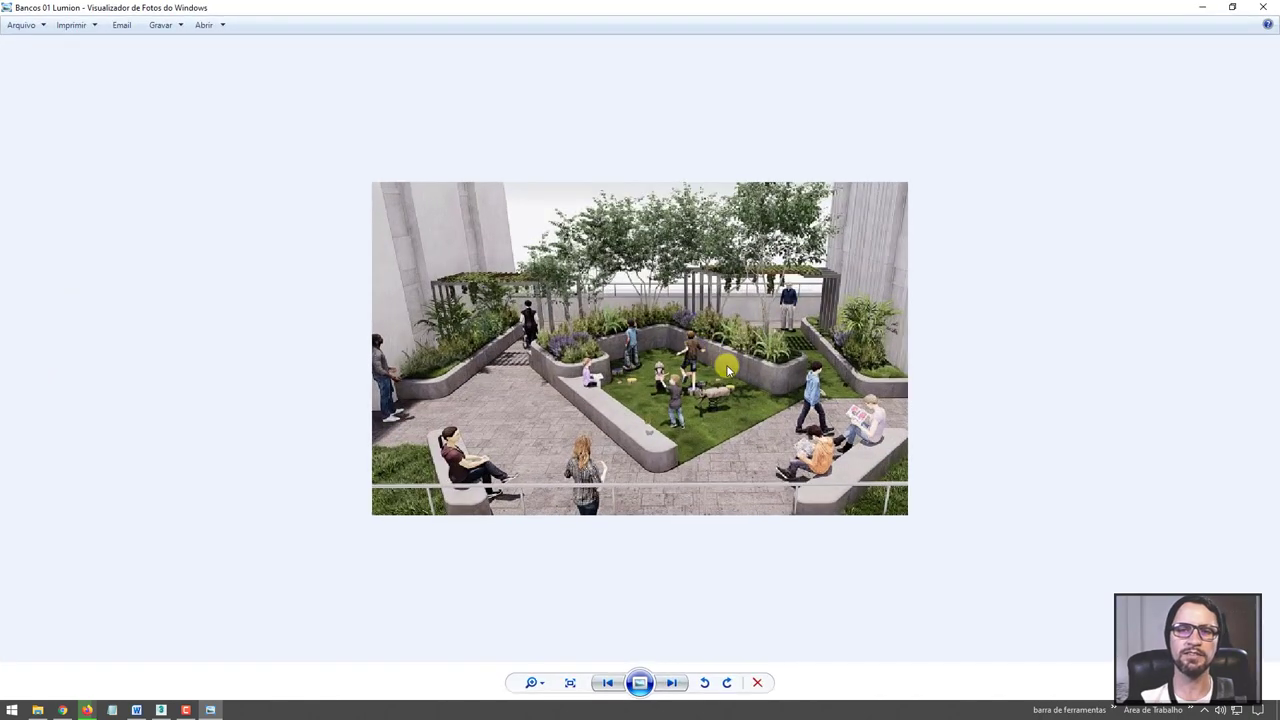
{"action": "scroll", "coordinate": [719, 370], "scroll_direction": "up", "scroll_amount": 1}
{"action": "scroll", "coordinate": [719, 370], "scroll_direction": "down", "scroll_amount": 2}
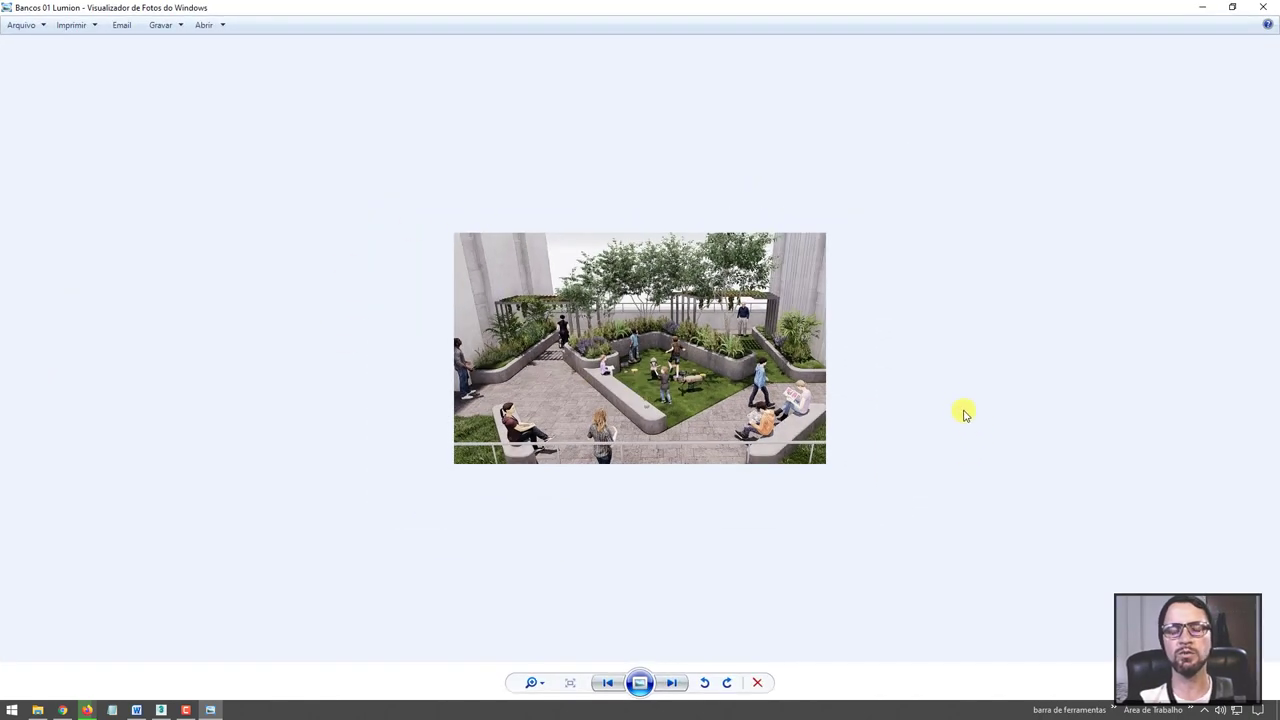
{"action": "key", "text": "Right"}
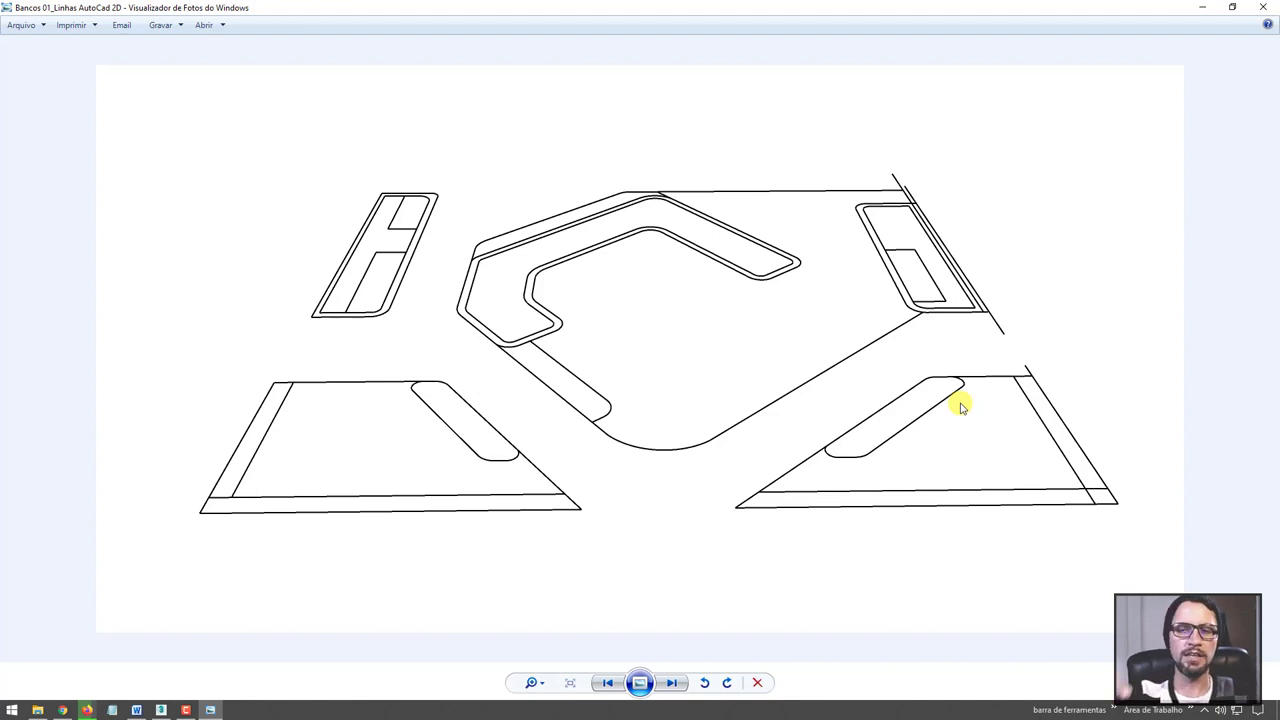
{"action": "key", "text": "Right"}
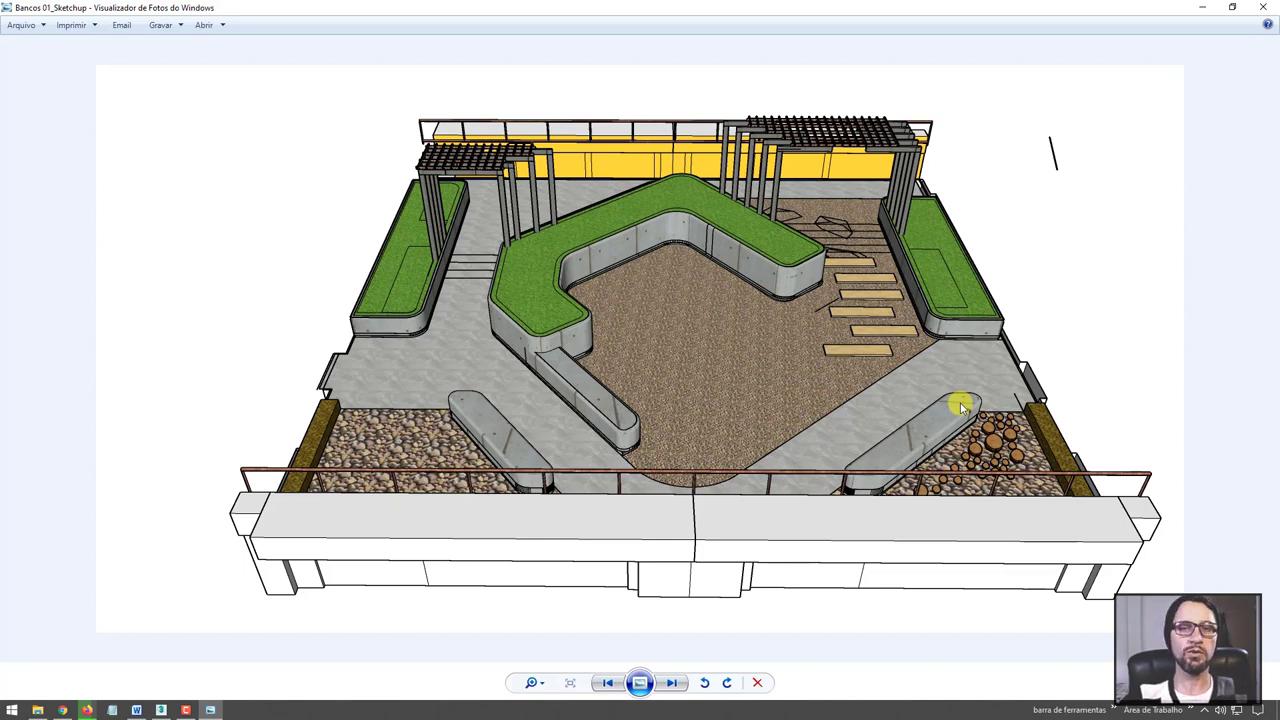
{"action": "key", "text": "Right"}
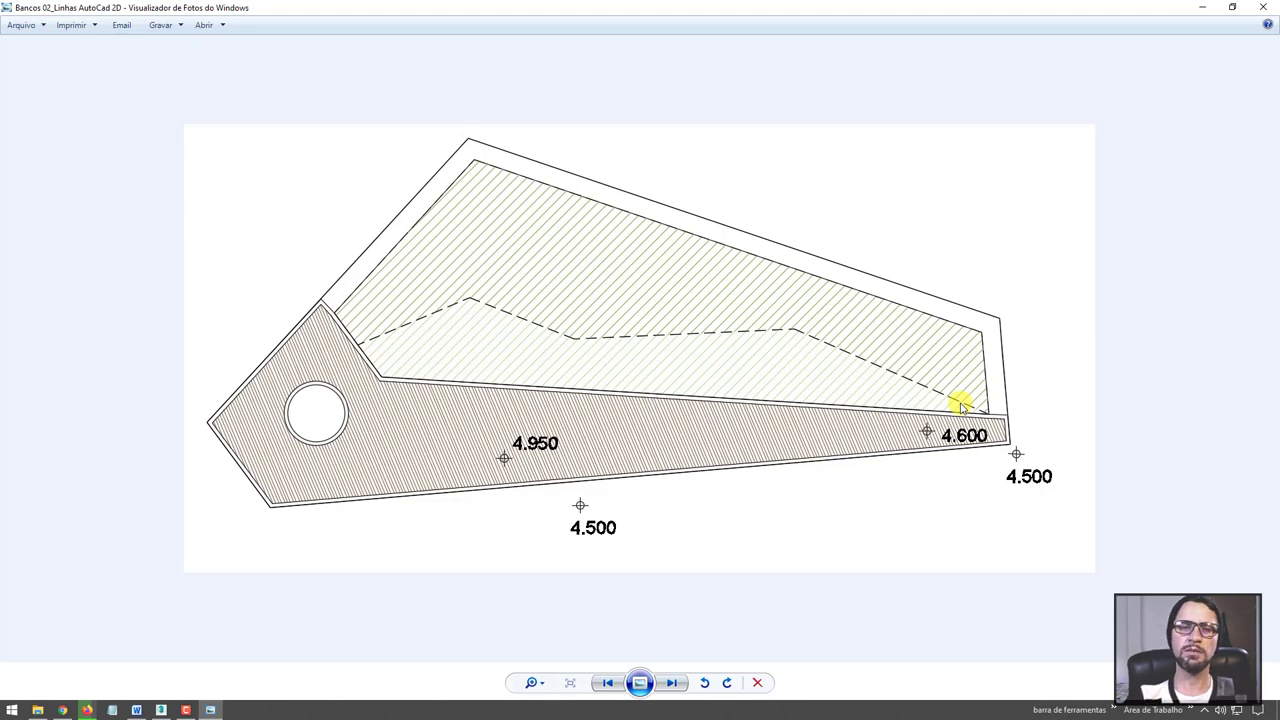
{"action": "key", "text": "Right"}
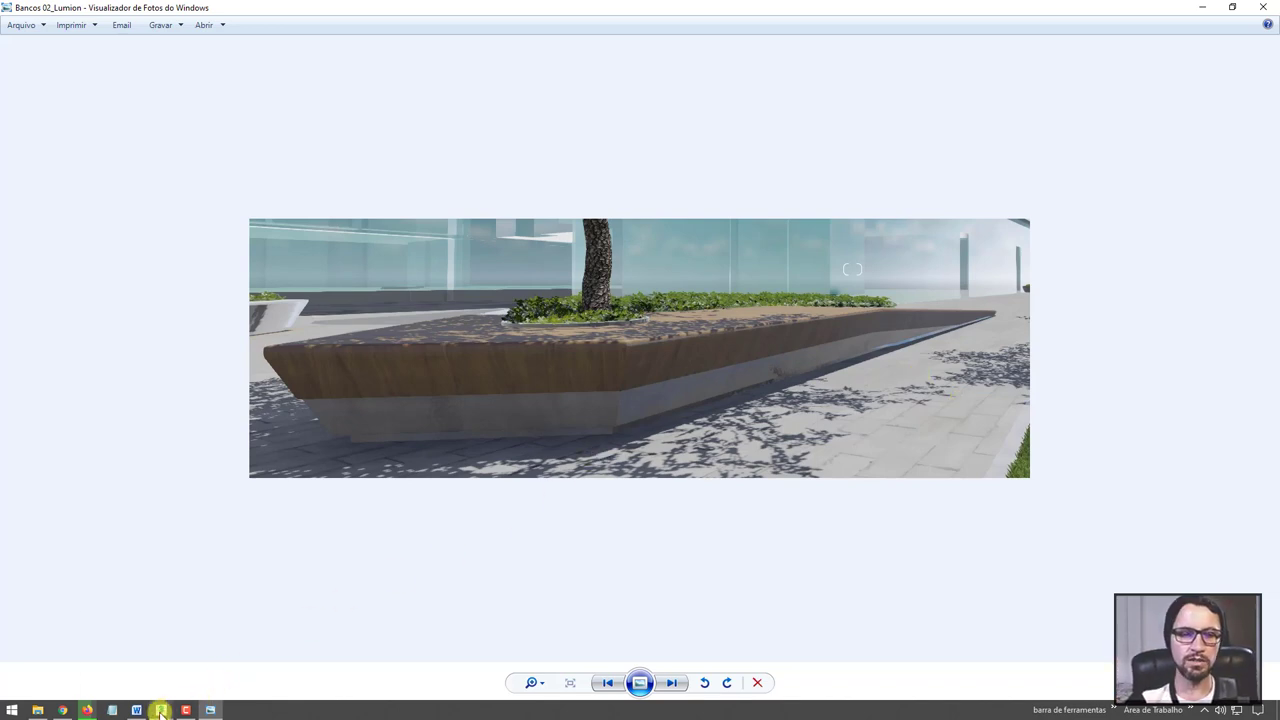
{"action": "left_click", "coordinate": [210, 706]}
Add an Edit Poly modifier above the Extrude on Line001
{"action": "mouse_move", "coordinate": [842, 480]}
{"action": "middle_mouse_down", "text": "alt"}
{"action": "mouse_move", "coordinate": [846, 463]}
{"action": "mouse_move", "coordinate": [880, 470]}
{"action": "middle_mouse_up", "text": "alt"}
{"action": "left_click", "coordinate": [1271, 143]}
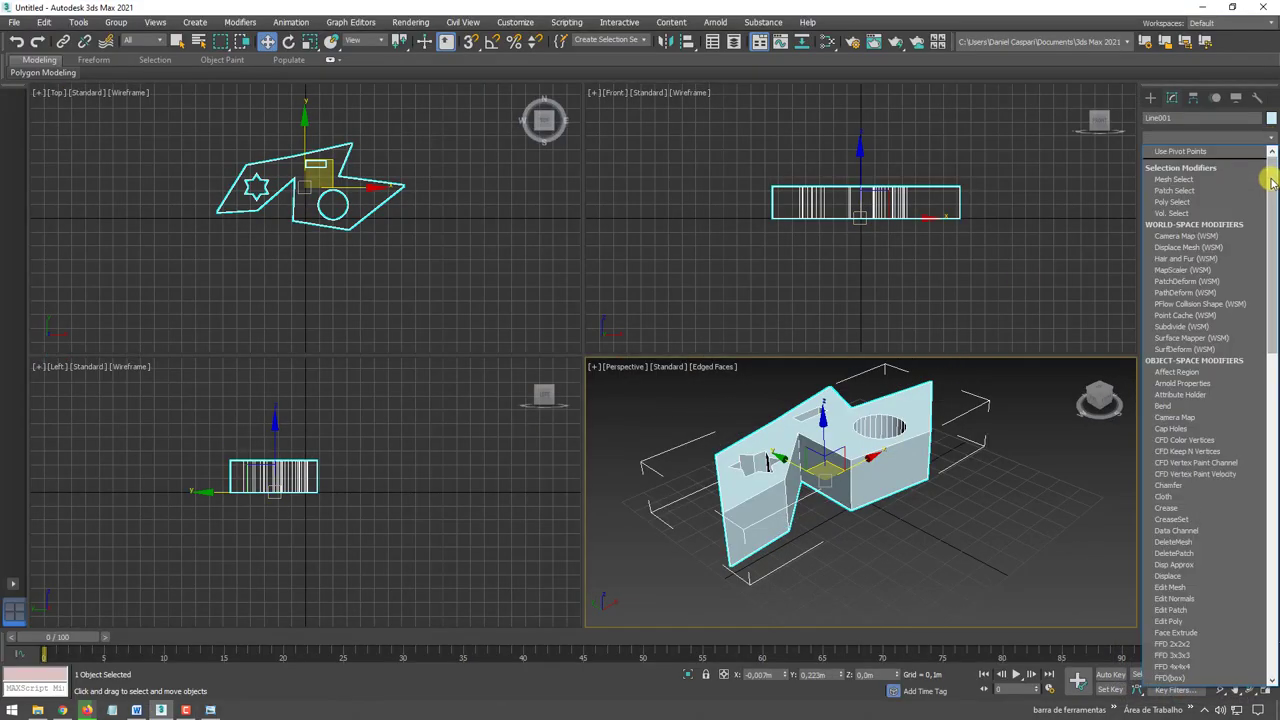
{"action": "left_click_drag", "start_coordinate": [1266, 177], "coordinate": [1266, 243]}
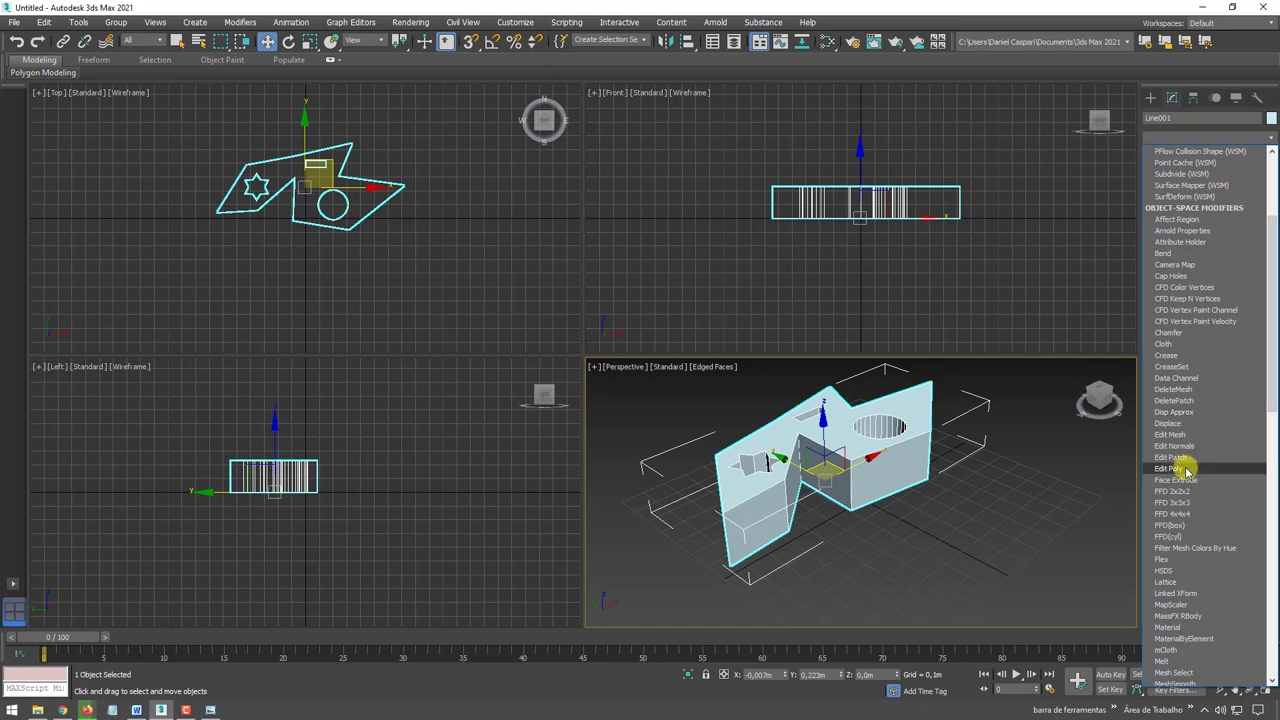
{"action": "left_click", "coordinate": [1187, 468]}
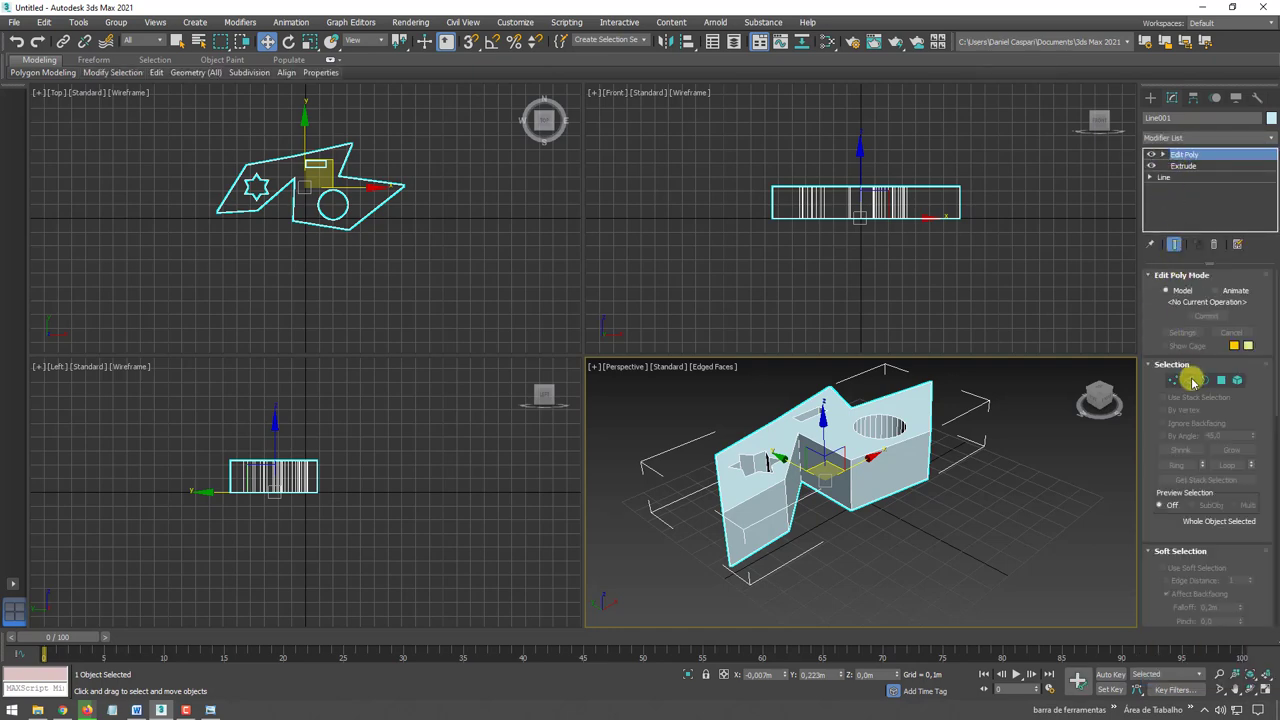
At Edge level, region-select the top edges of the slab in the Front viewport
{"action": "left_click", "coordinate": [1189, 380]}
{"action": "left_click", "coordinate": [857, 194]}
{"action": "key", "text": "ctrl+a"}
{"action": "left_click_drag", "start_coordinate": [1013, 213], "coordinate": [720, 243]}
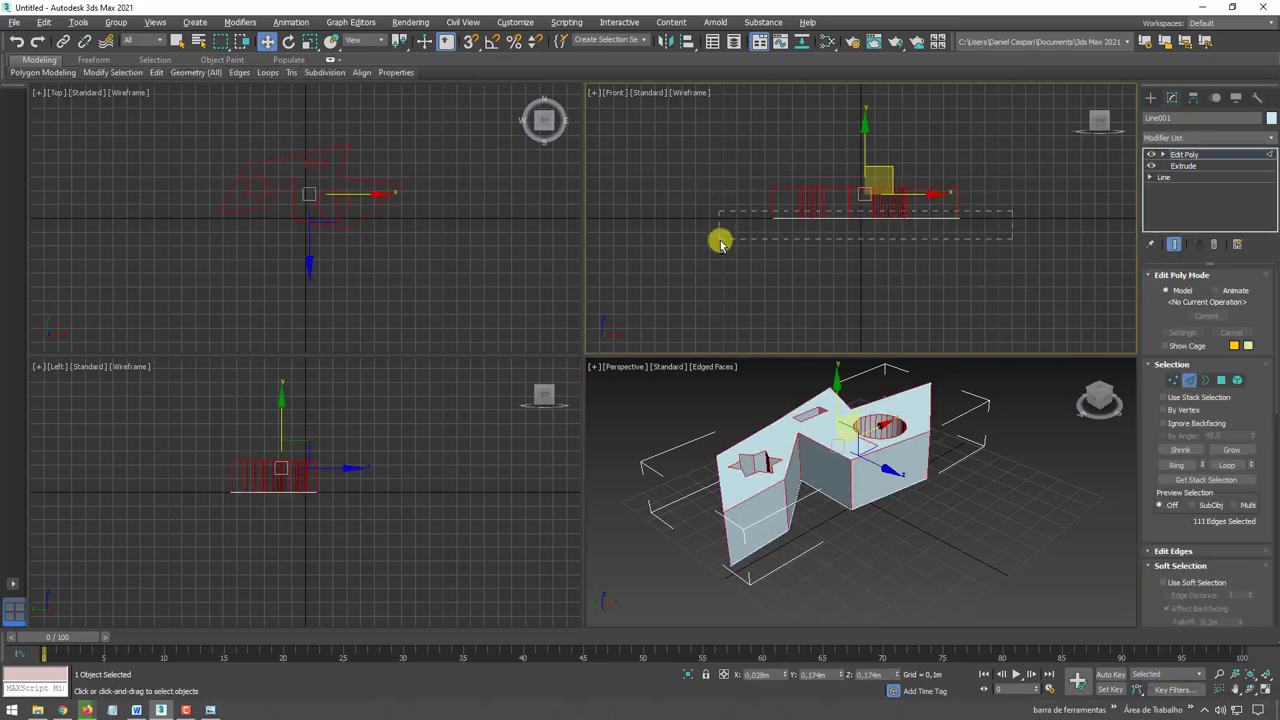
{"action": "scroll", "coordinate": [863, 491], "scroll_direction": "up", "scroll_amount": 2}
{"action": "mouse_move", "coordinate": [840, 470]}
{"action": "middle_mouse_down", "text": "alt"}
{"action": "mouse_move", "coordinate": [863, 491]}
{"action": "mouse_move", "coordinate": [991, 491]}
{"action": "middle_mouse_up", "text": "alt"}
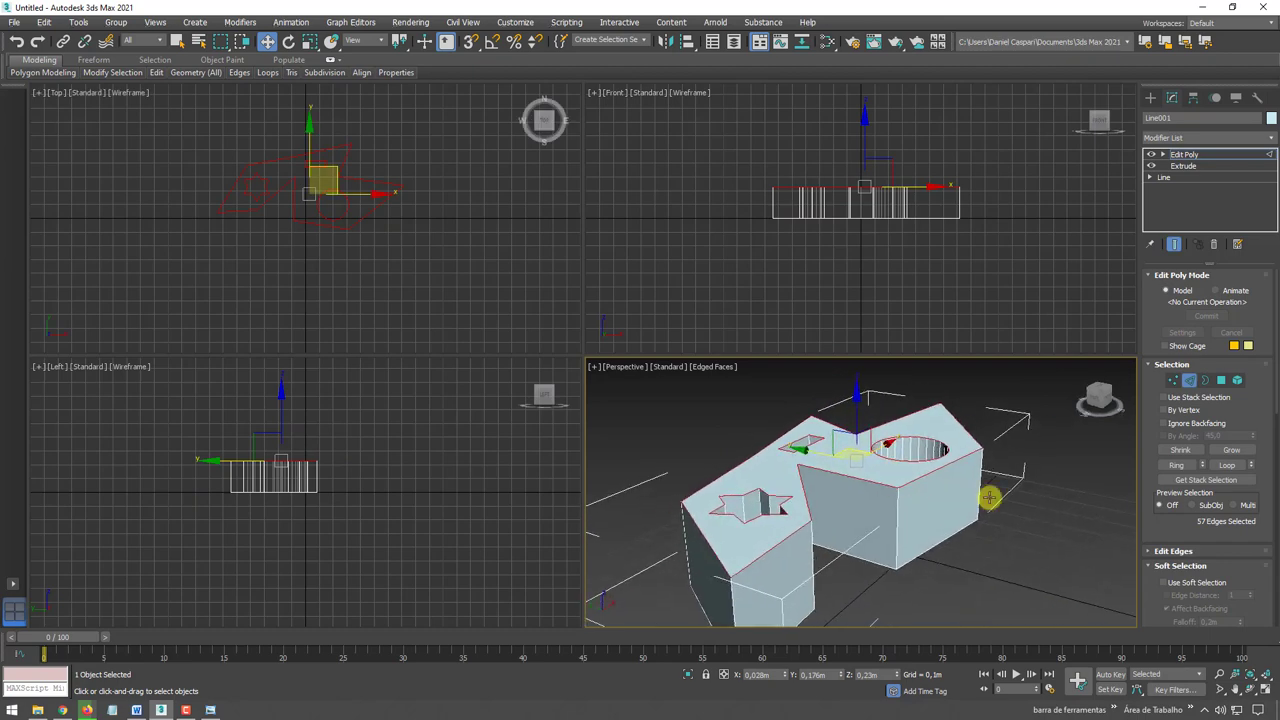
Collapse the Soft Selection and Edit Geometry rollouts and expand Edit Edges
{"action": "left_click_drag", "start_coordinate": [1163, 531], "coordinate": [1158, 330]}
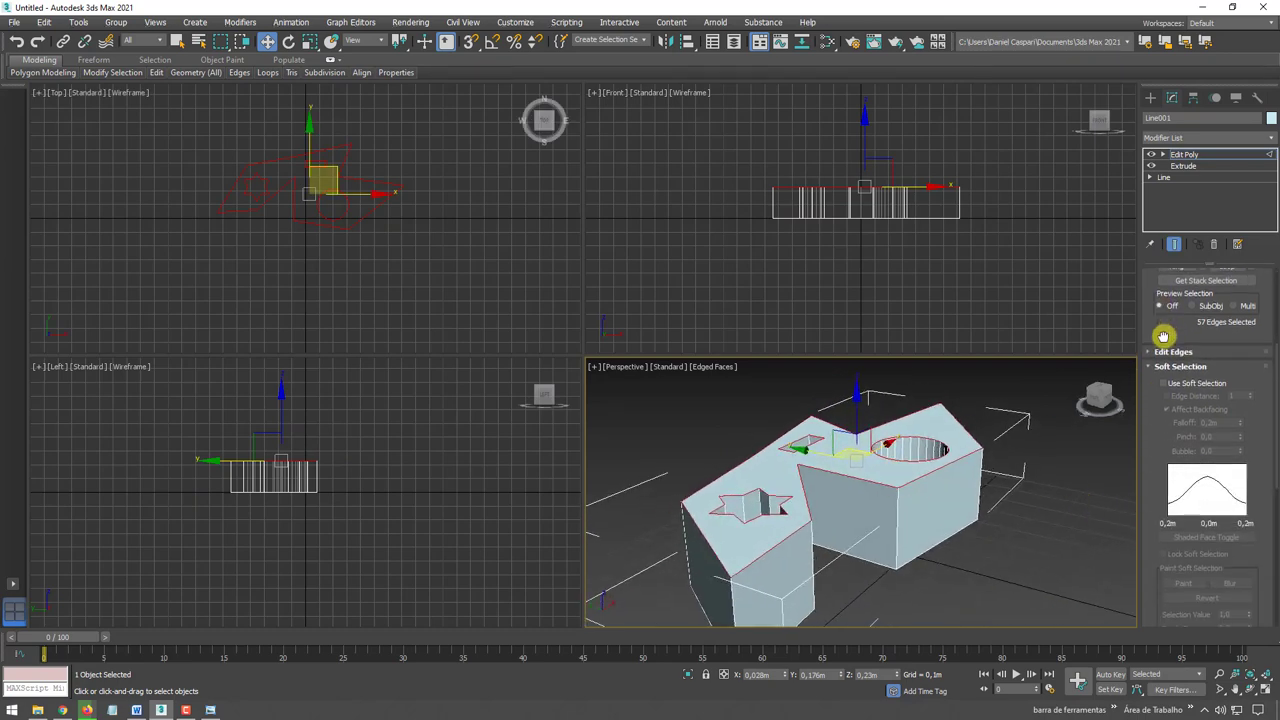
{"action": "left_click", "coordinate": [1151, 366]}
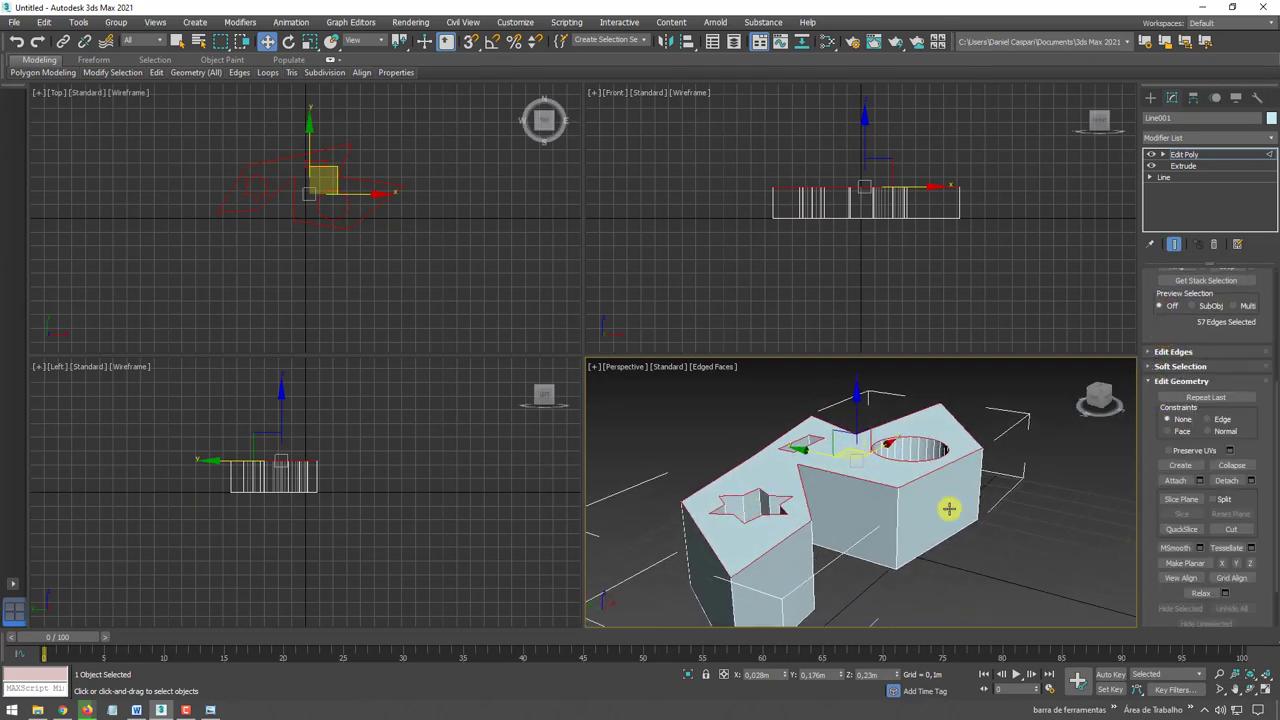
{"action": "left_click", "coordinate": [1151, 381]}
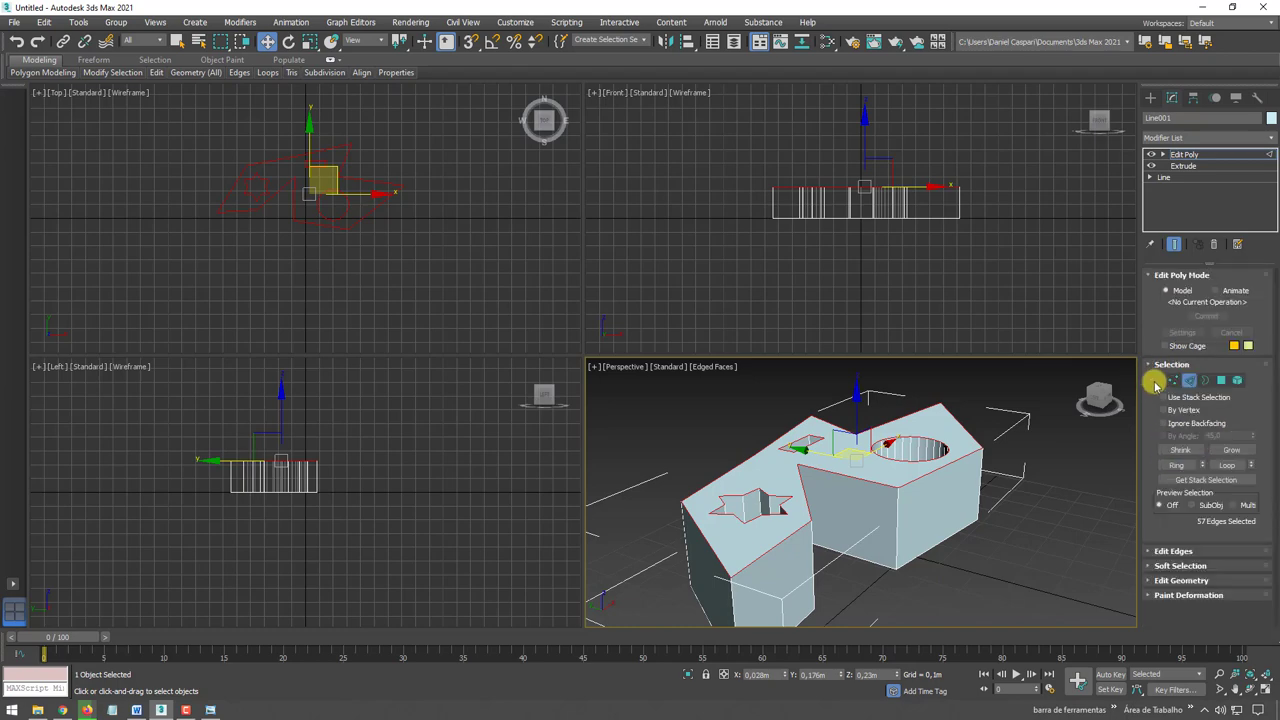
{"action": "left_click", "coordinate": [1153, 549]}
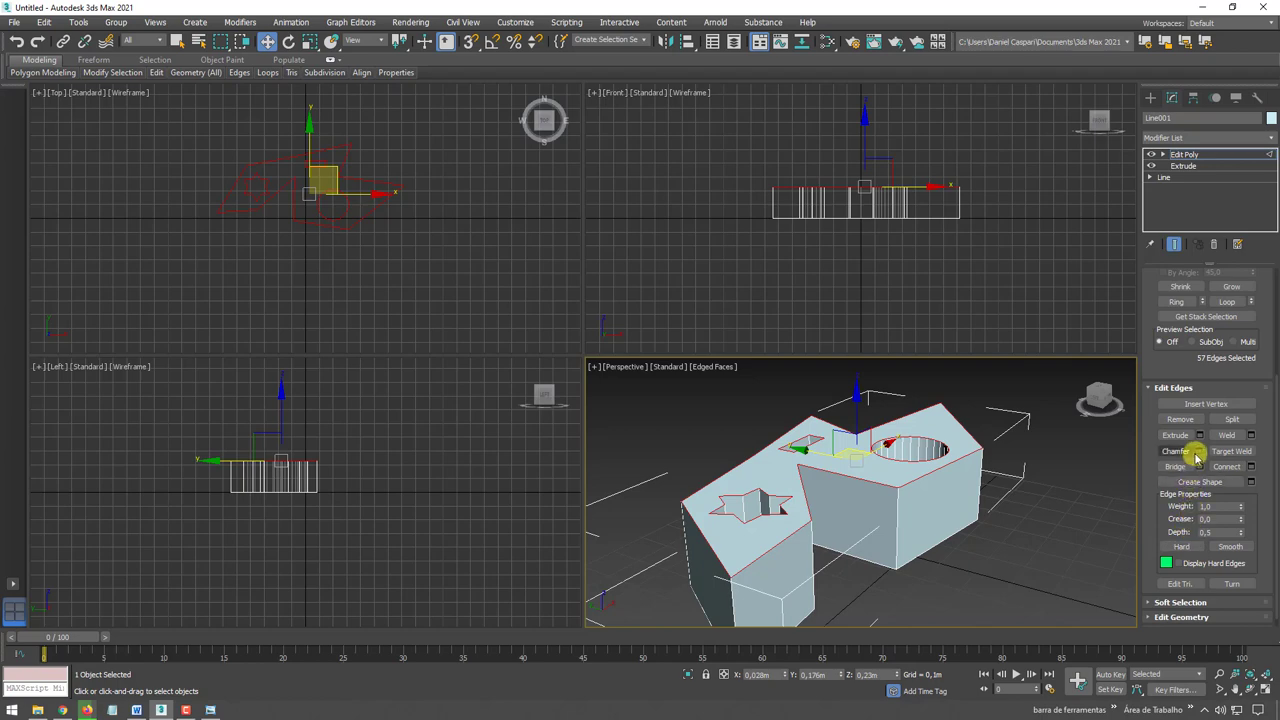
Chamfer the selected top edges and adjust the chamfer amount in the caddy
{"action": "key", "text": "ctrl+shift+c"}
{"action": "scroll", "coordinate": [986, 466], "scroll_direction": "up", "scroll_amount": 5}
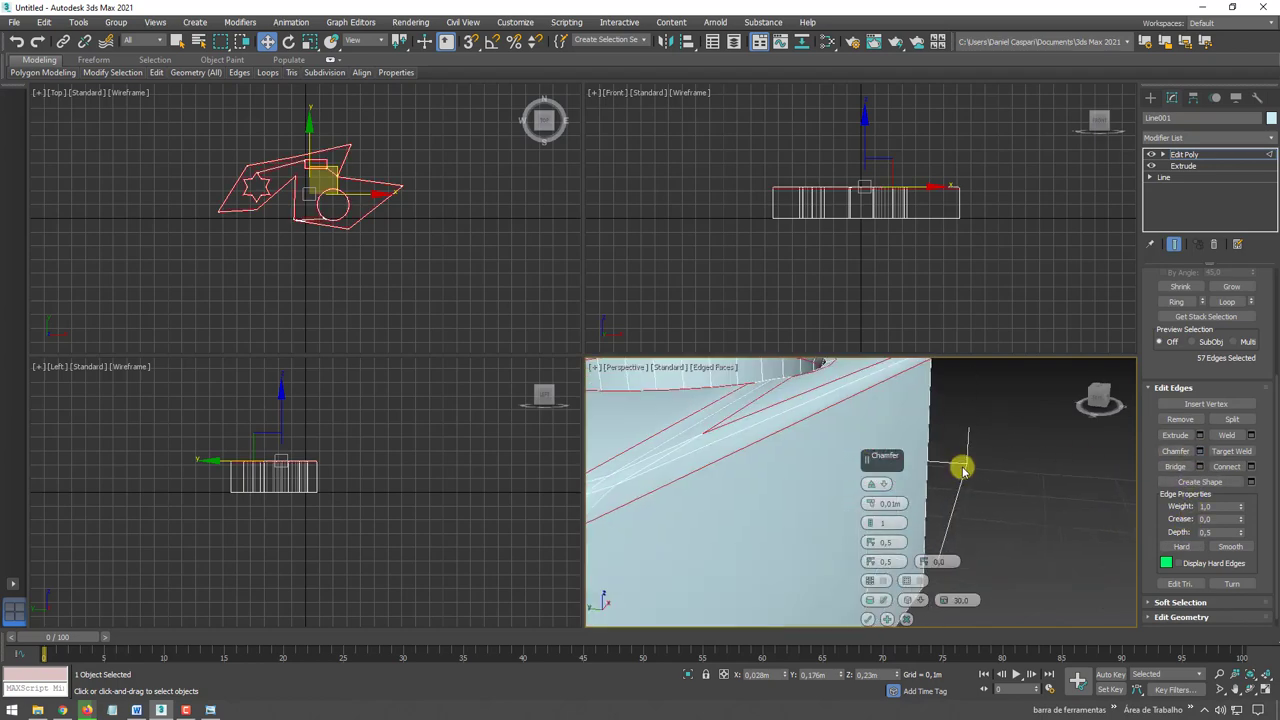
{"action": "scroll", "coordinate": [957, 443], "scroll_direction": "down", "scroll_amount": 2}
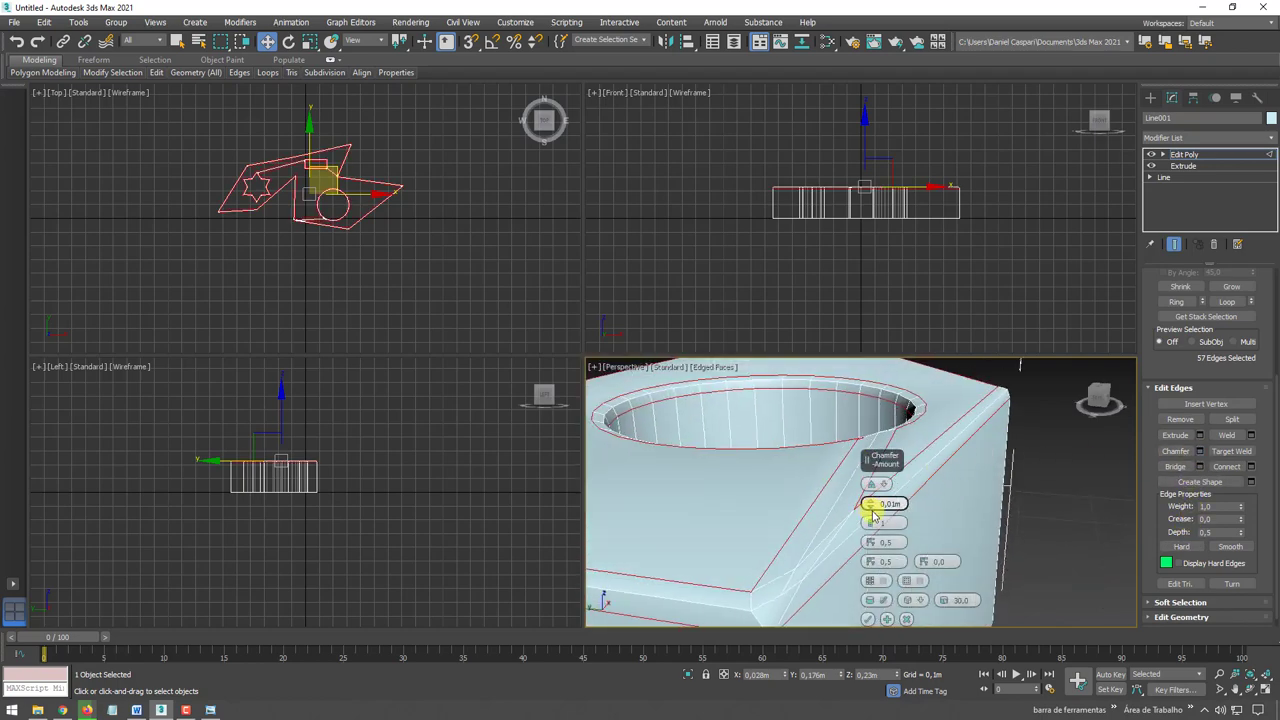
{"action": "mouse_move", "coordinate": [872, 500]}
{"action": "left_mouse_down"}
{"action": "mouse_move", "coordinate": [870, 523]}
{"action": "mouse_move", "coordinate": [909, 420]}
{"action": "left_mouse_up"}
{"action": "mouse_move", "coordinate": [820, 486]}
{"action": "middle_mouse_down", "text": "alt"}
{"action": "mouse_move", "coordinate": [777, 554]}
{"action": "mouse_move", "coordinate": [777, 471]}
{"action": "middle_mouse_up", "text": "alt"}
{"action": "mouse_move", "coordinate": [793, 400]}
{"action": "middle_mouse_down", "text": "alt"}
{"action": "mouse_move", "coordinate": [797, 491]}
{"action": "mouse_move", "coordinate": [820, 488]}
{"action": "middle_mouse_up", "text": "alt"}
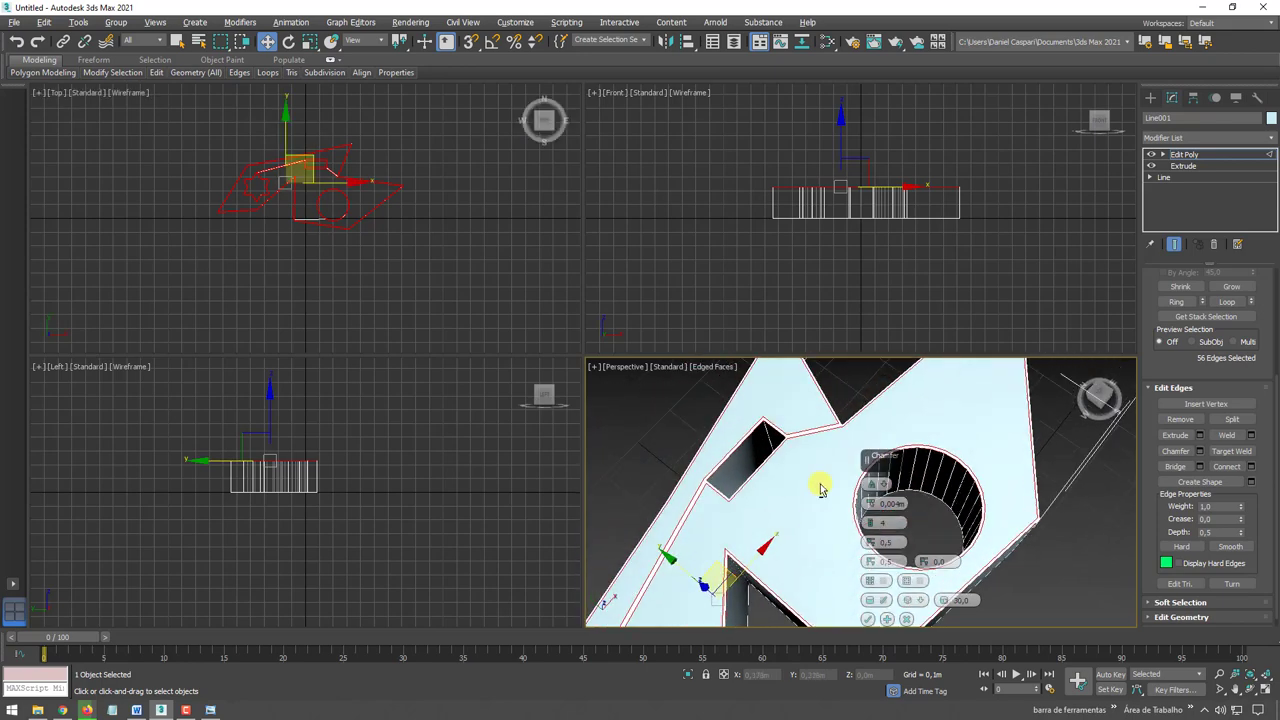
Drop two edges from the chamfer and apply it
{"action": "left_click", "coordinate": [808, 430], "text": "alt"}
{"action": "mouse_move", "coordinate": [808, 430]}
{"action": "middle_mouse_down", "text": "alt"}
{"action": "mouse_move", "coordinate": [780, 490]}
{"action": "mouse_move", "coordinate": [800, 529]}
{"action": "mouse_move", "coordinate": [803, 471]}
{"action": "mouse_move", "coordinate": [709, 480]}
{"action": "mouse_move", "coordinate": [873, 458]}
{"action": "mouse_move", "coordinate": [791, 443]}
{"action": "mouse_move", "coordinate": [748, 454]}
{"action": "middle_mouse_up", "text": "alt"}
{"action": "left_click", "coordinate": [756, 504], "text": "alt"}
{"action": "left_click", "coordinate": [867, 619]}
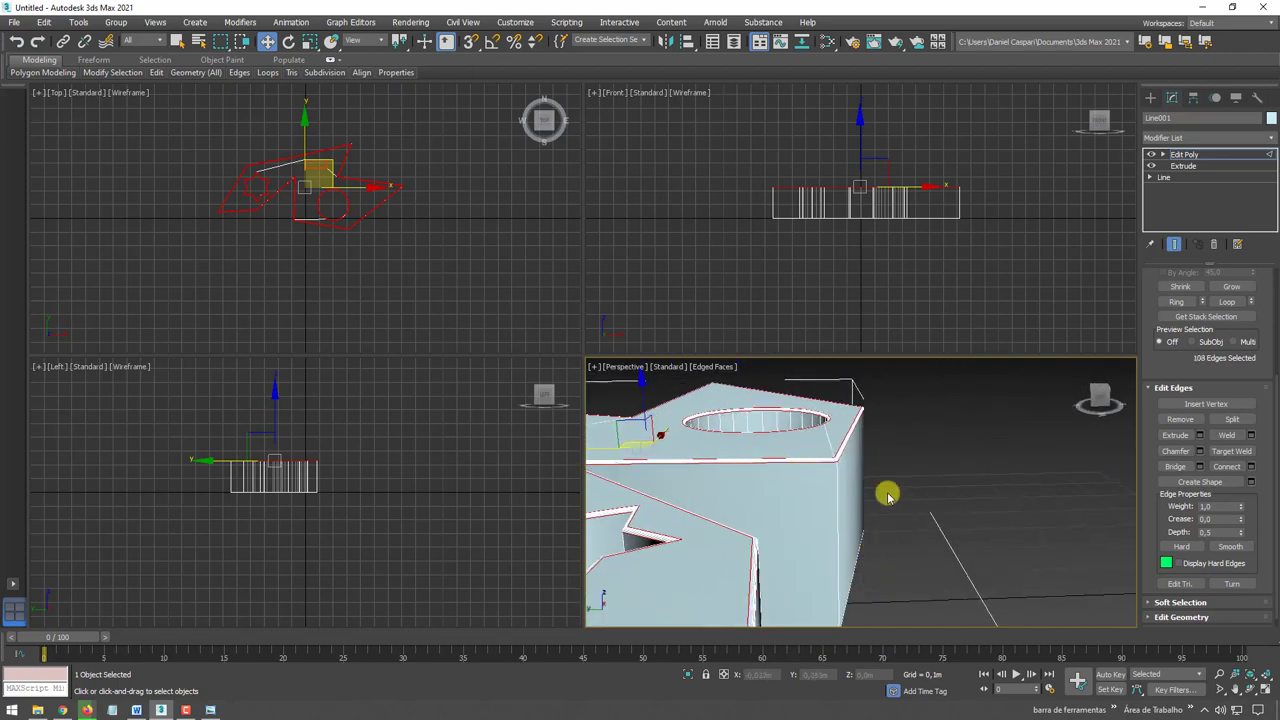
Exit Edge level, inspect the clean chamfered top, reselect the object and switch to Word
{"action": "key", "text": "z"}
{"action": "key", "text": "F4"}
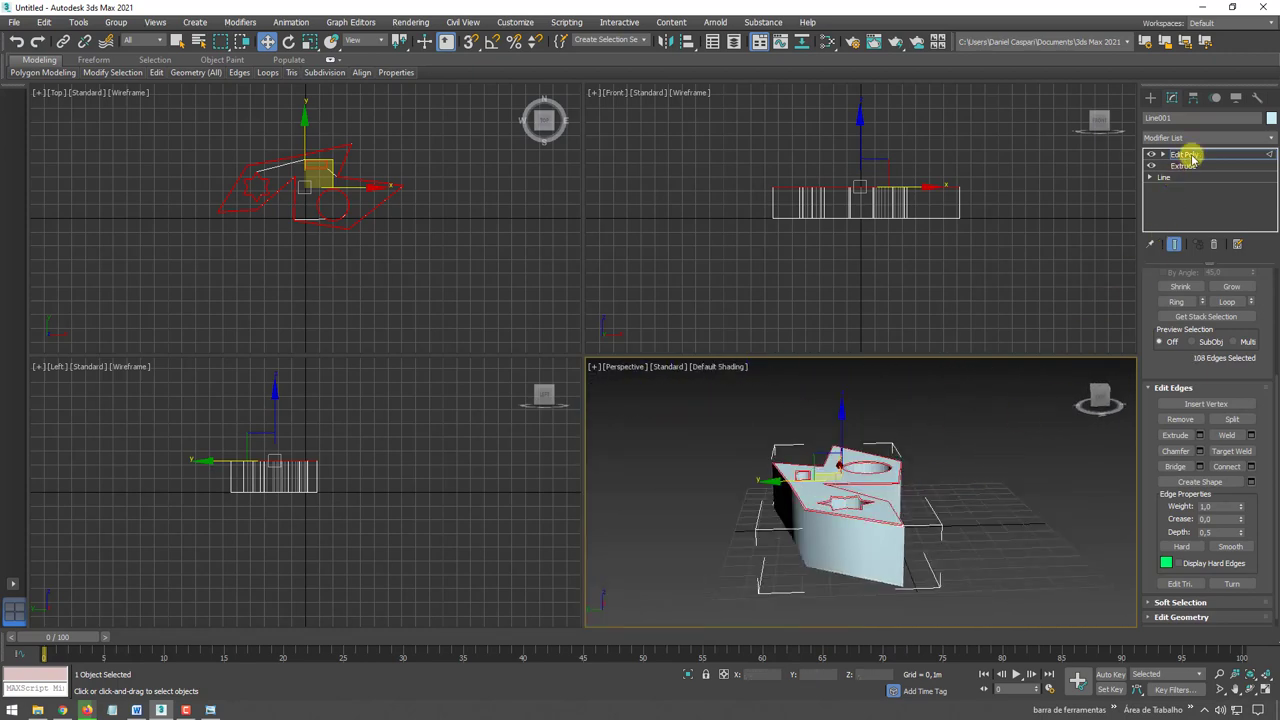
{"action": "left_click", "coordinate": [1182, 155]}
{"action": "scroll", "coordinate": [1000, 477], "scroll_direction": "up", "scroll_amount": 3}
{"action": "scroll", "coordinate": [950, 475], "scroll_direction": "up", "scroll_amount": 3}
{"action": "left_click", "coordinate": [968, 470]}
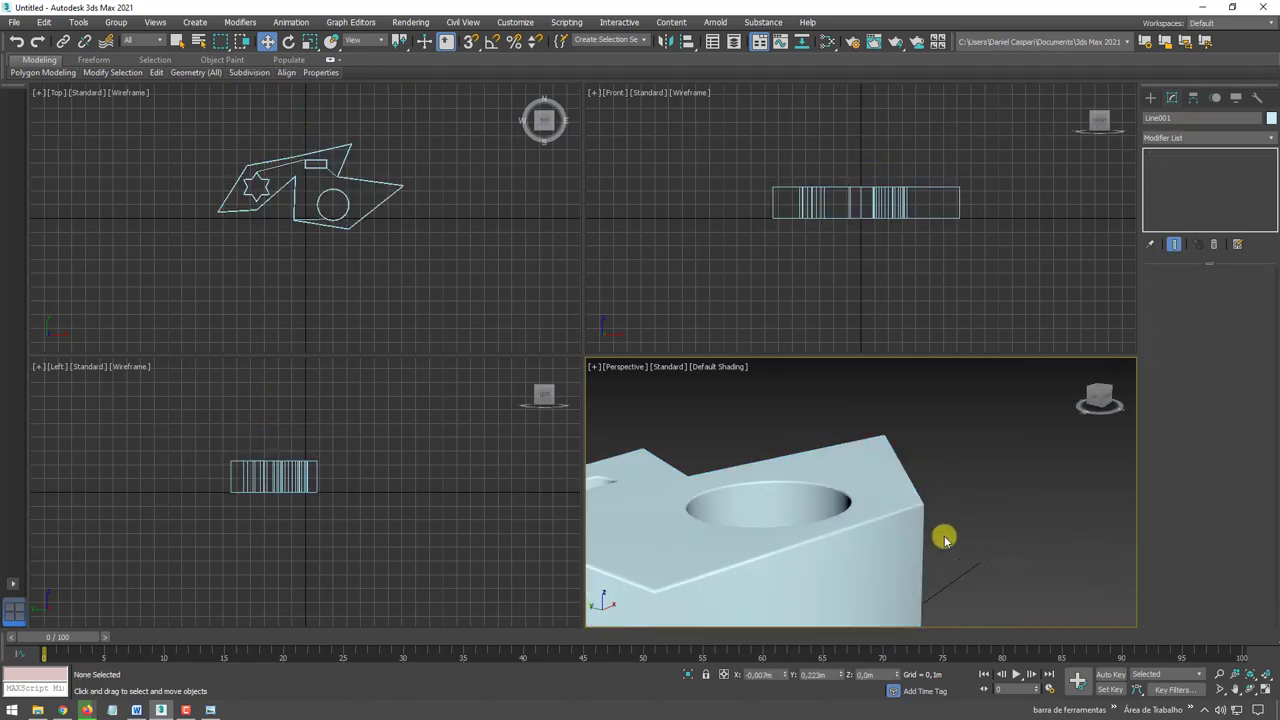
{"action": "mouse_move", "coordinate": [943, 529]}
{"action": "middle_mouse_down", "text": "alt"}
{"action": "mouse_move", "coordinate": [823, 529]}
{"action": "mouse_move", "coordinate": [986, 443]}
{"action": "mouse_move", "coordinate": [900, 505]}
{"action": "mouse_move", "coordinate": [857, 480]}
{"action": "mouse_move", "coordinate": [846, 463]}
{"action": "mouse_move", "coordinate": [857, 454]}
{"action": "mouse_move", "coordinate": [960, 468]}
{"action": "mouse_move", "coordinate": [943, 466]}
{"action": "middle_mouse_up", "text": "alt"}
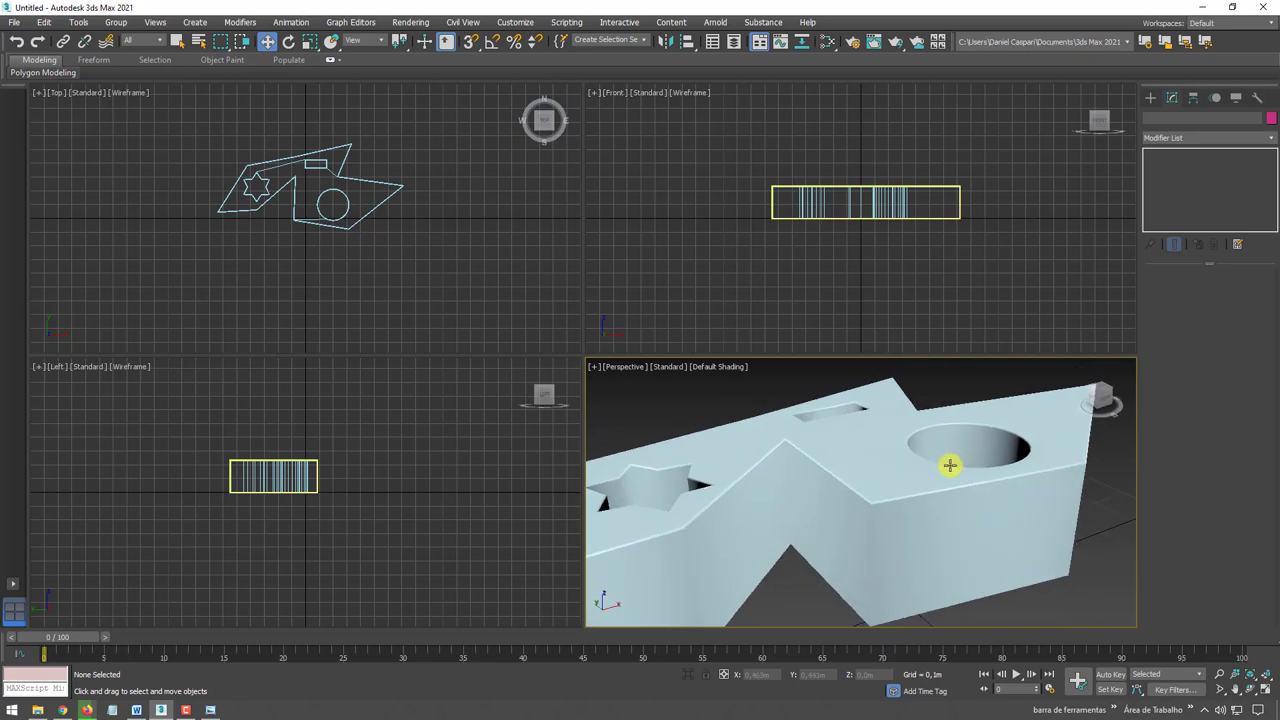
{"action": "scroll", "coordinate": [943, 466], "scroll_direction": "down", "scroll_amount": 5}
{"action": "left_click", "coordinate": [889, 477]}
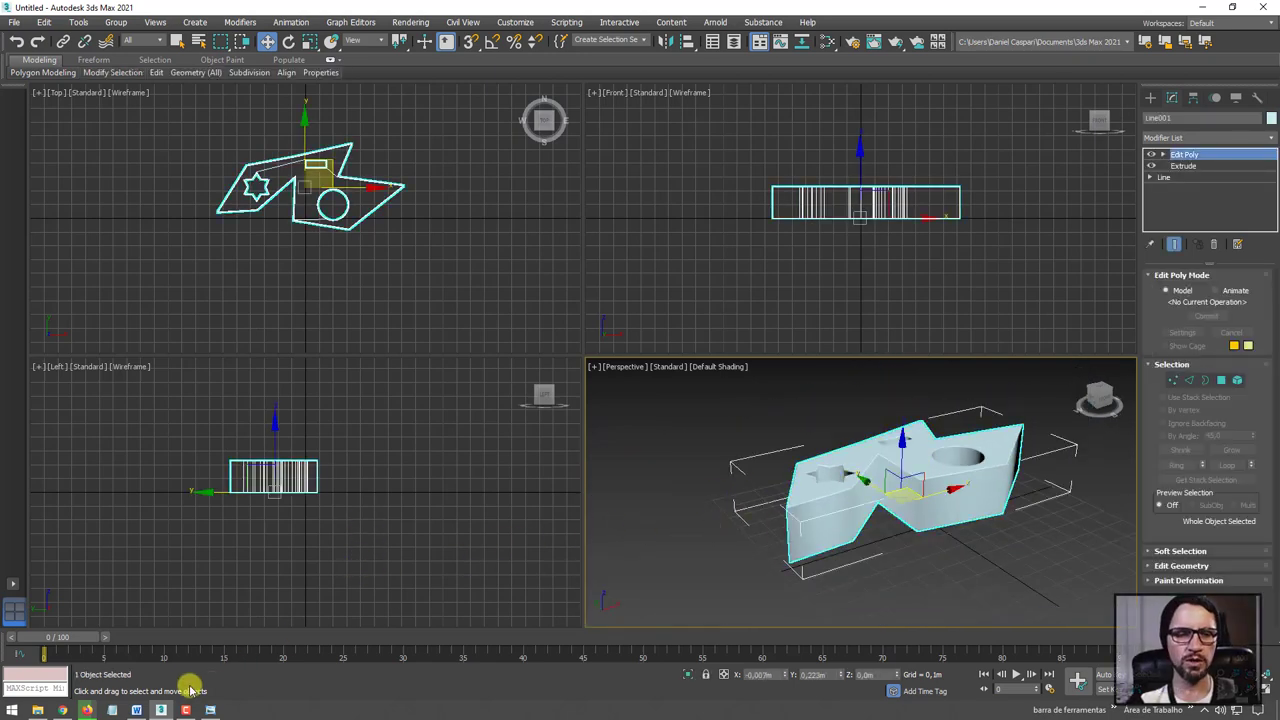
{"action": "left_click", "coordinate": [136, 708]}
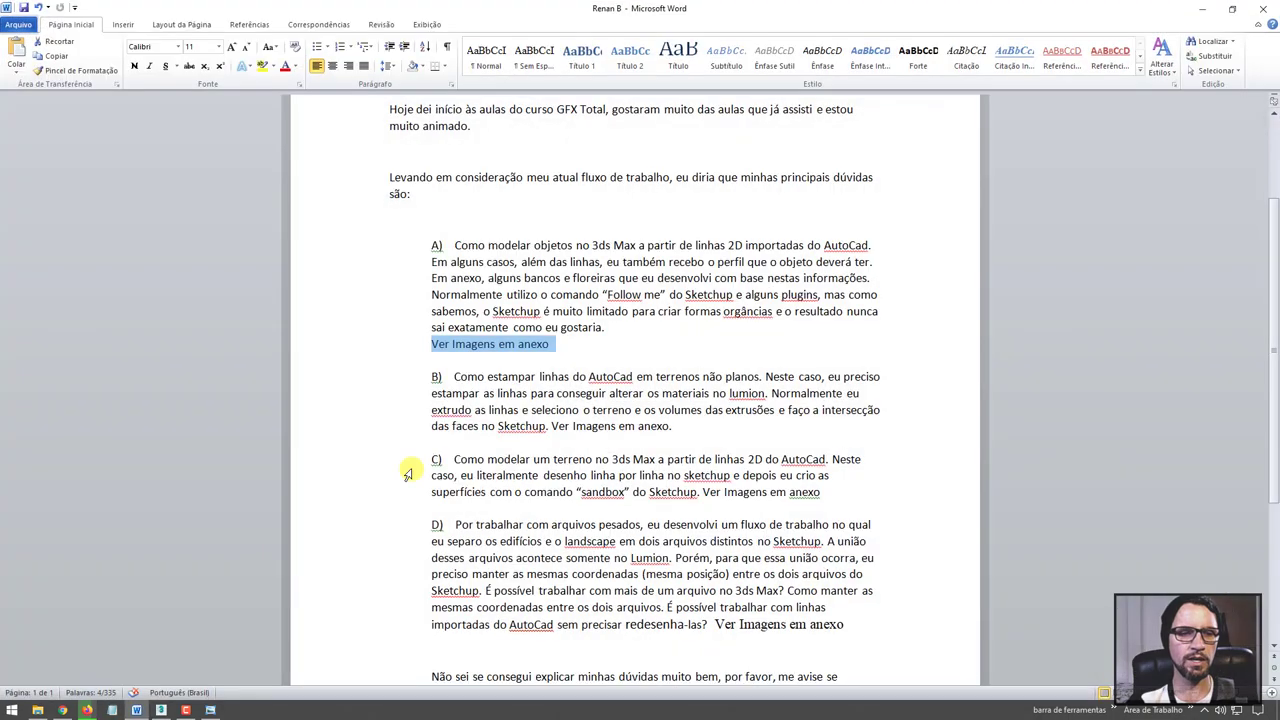
Clear the selection, scroll down and highlight the start of question B
{"action": "left_click", "coordinate": [600, 348]}
{"action": "scroll", "coordinate": [470, 372], "scroll_direction": "down", "scroll_amount": 3}
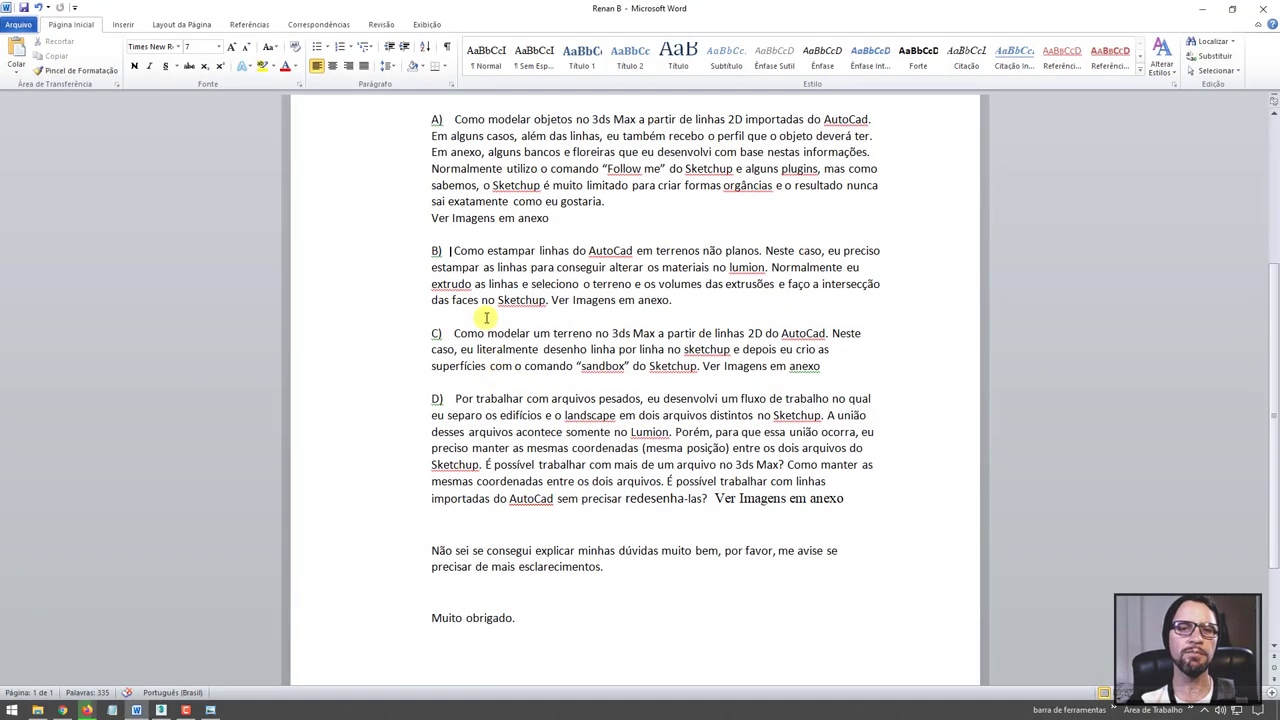
{"action": "left_click_drag", "start_coordinate": [449, 251], "coordinate": [562, 258]}
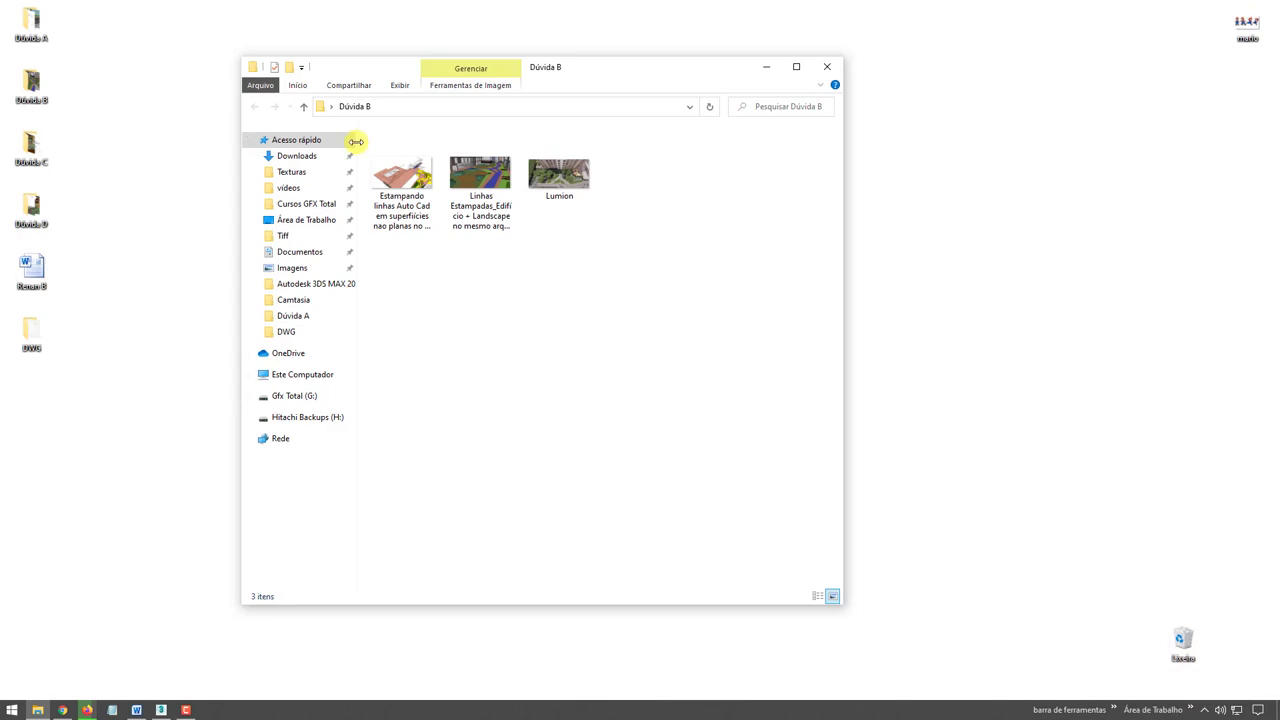
Browse the Dúvida B images: stamped lines, building and landscape model, Lumion aerial render
{"action": "left_click_drag", "start_coordinate": [356, 141], "coordinate": [285, 220]}
{"action": "double_click", "coordinate": [325, 190]}
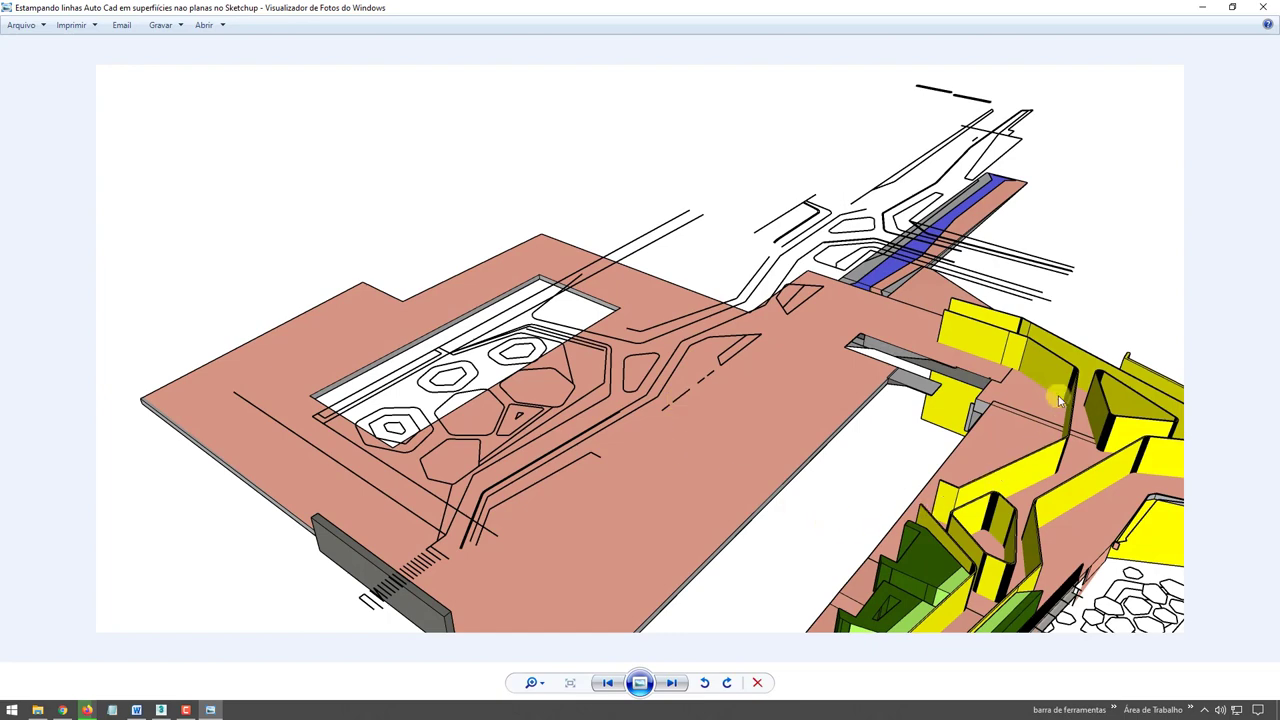
{"action": "key", "text": "Right"}
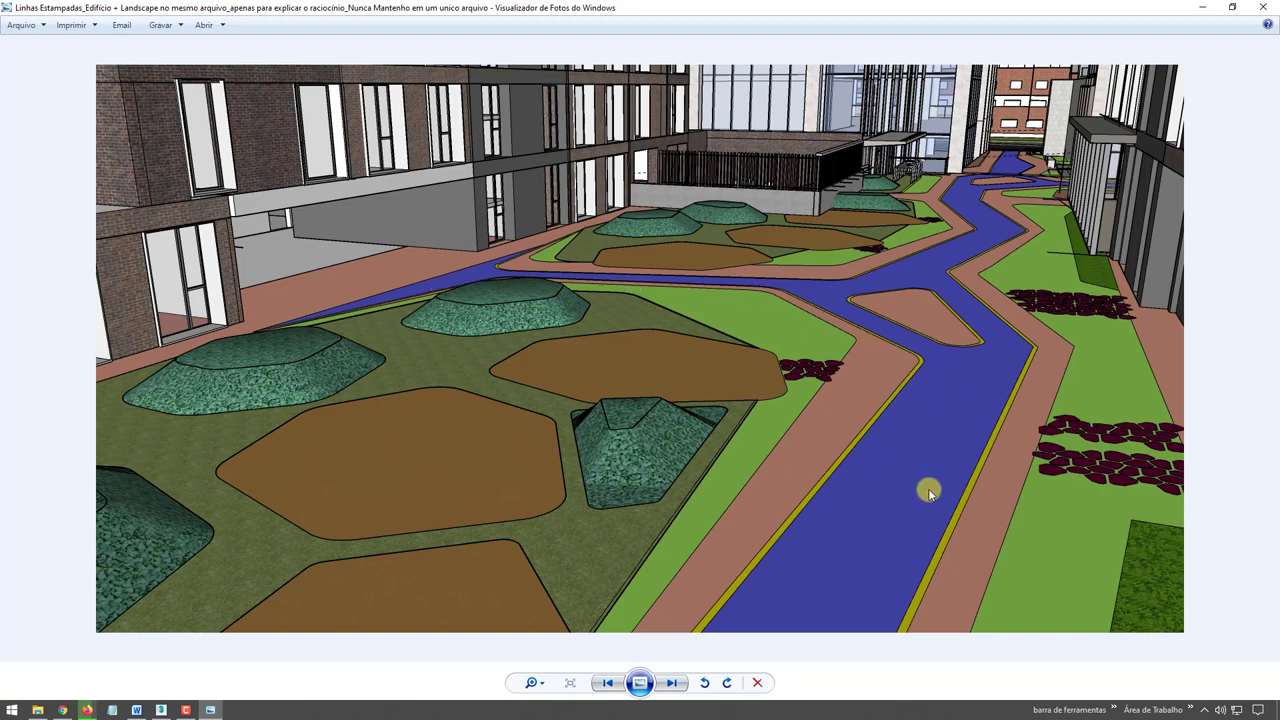
{"action": "key", "text": "Right"}
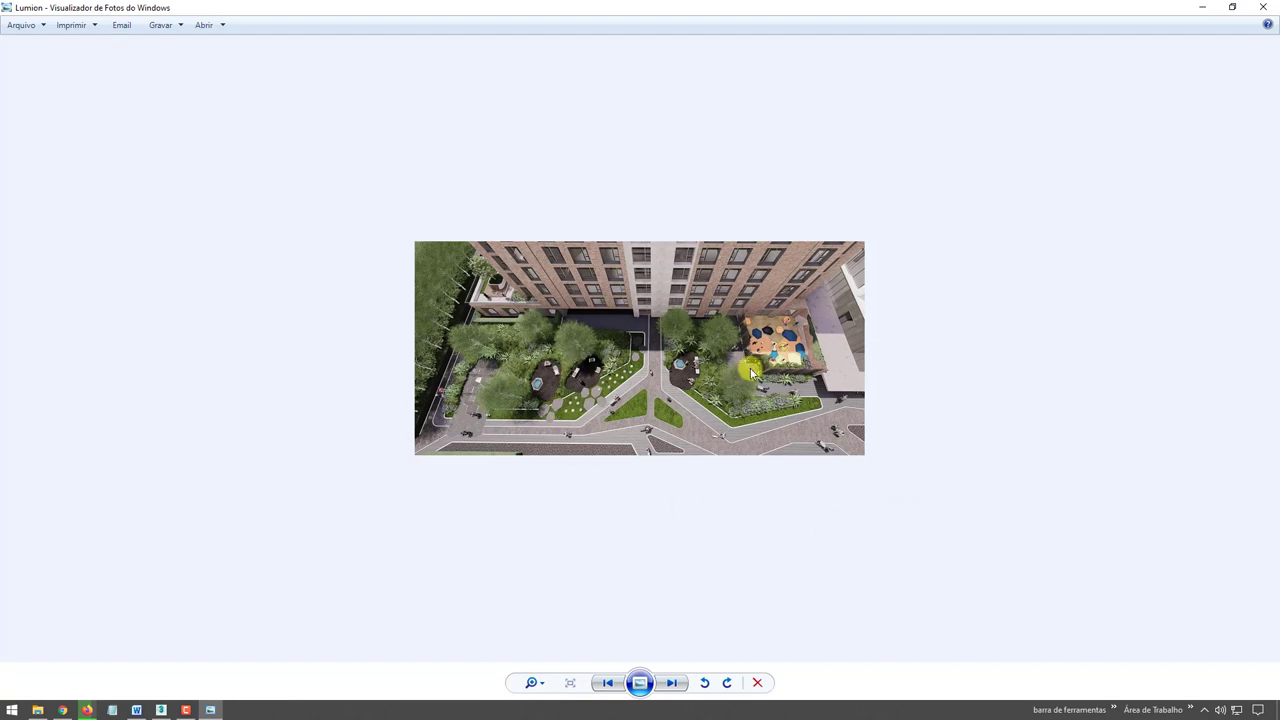
{"action": "key", "text": "Right"}
{"action": "key", "text": "Right"}
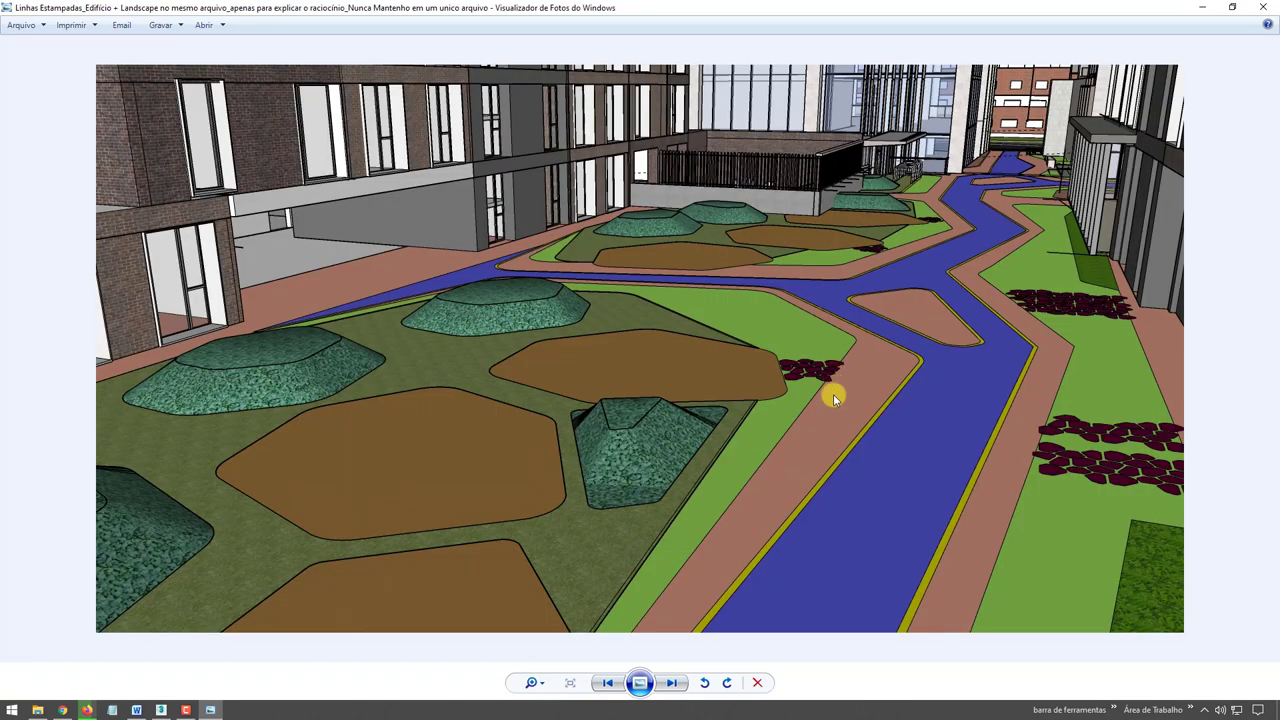
{"action": "key", "text": "Right"}
{"action": "key", "text": "Left"}
{"action": "key", "text": "Left"}
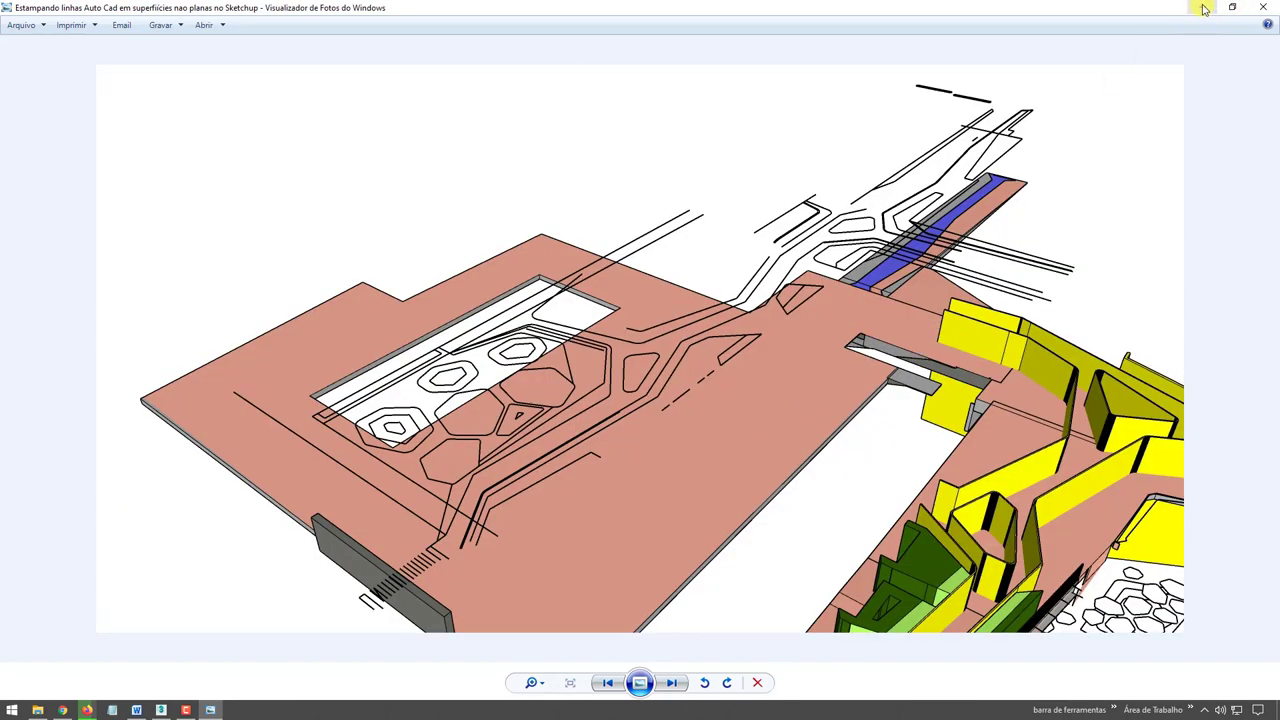
Close the photo viewer and return to 3ds Max
{"action": "left_click", "coordinate": [1202, 7]}
{"action": "left_click", "coordinate": [488, 312]}
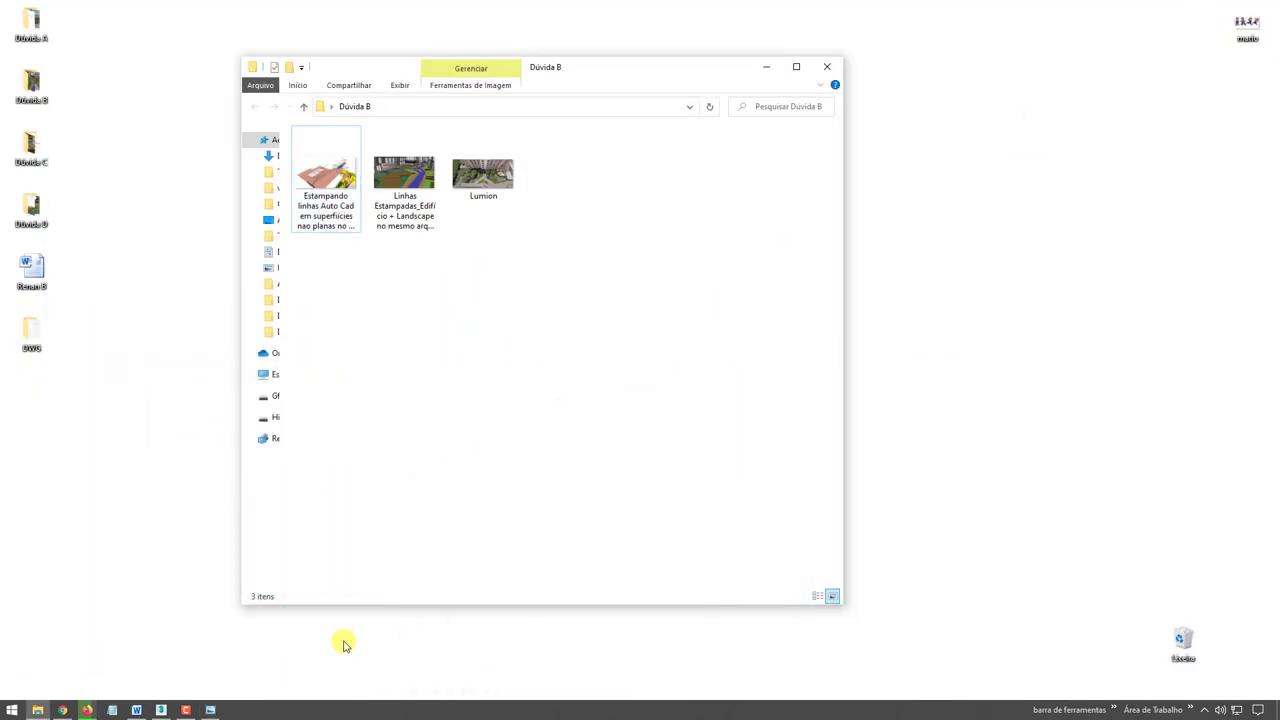
{"action": "left_click", "coordinate": [161, 711]}
{"action": "mouse_move", "coordinate": [136, 710]}
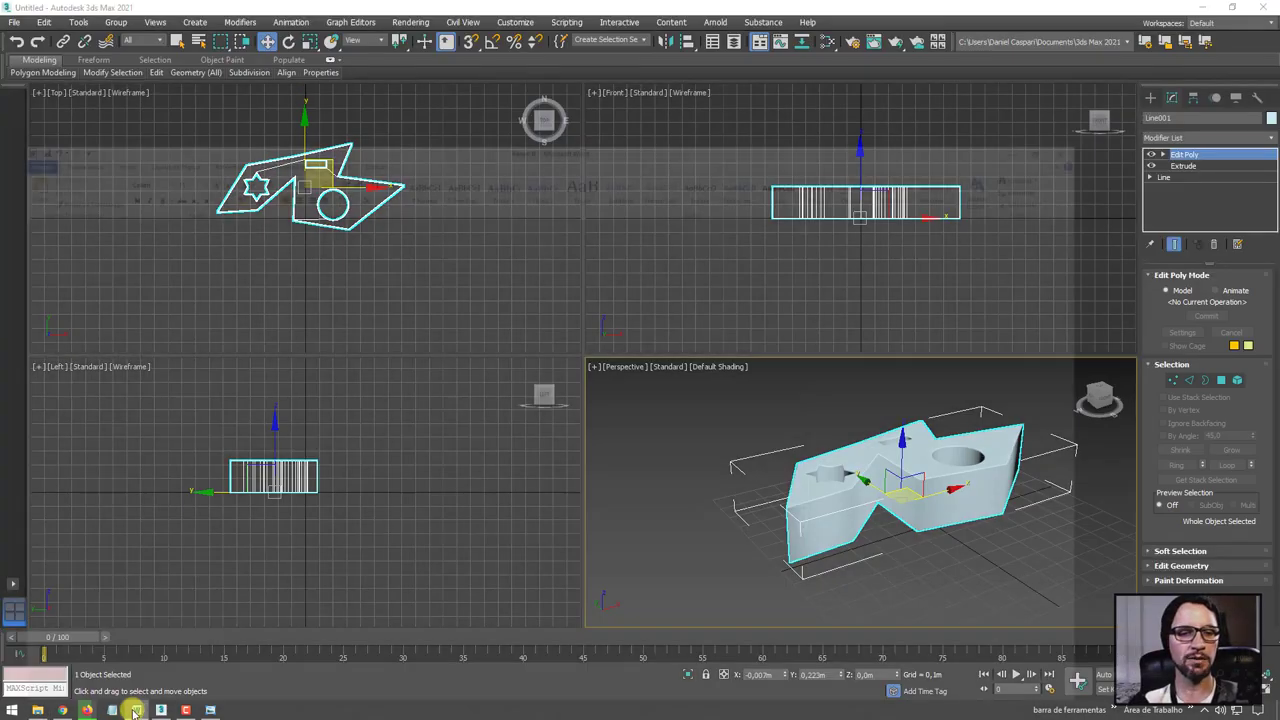
In Word, outline paragraph B in red and highlight the word 'estampar'
{"action": "left_click", "coordinate": [132, 708]}
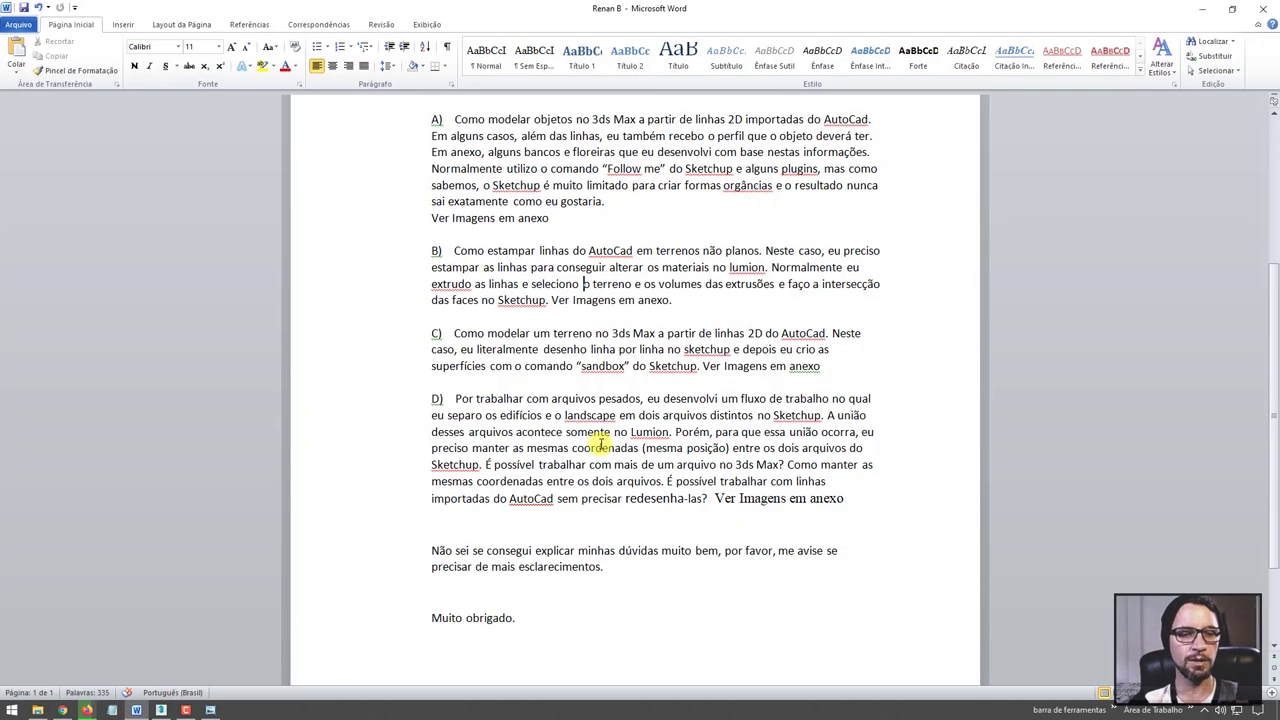
{"action": "scroll", "coordinate": [640, 355], "scroll_direction": "up", "scroll_amount": 1}
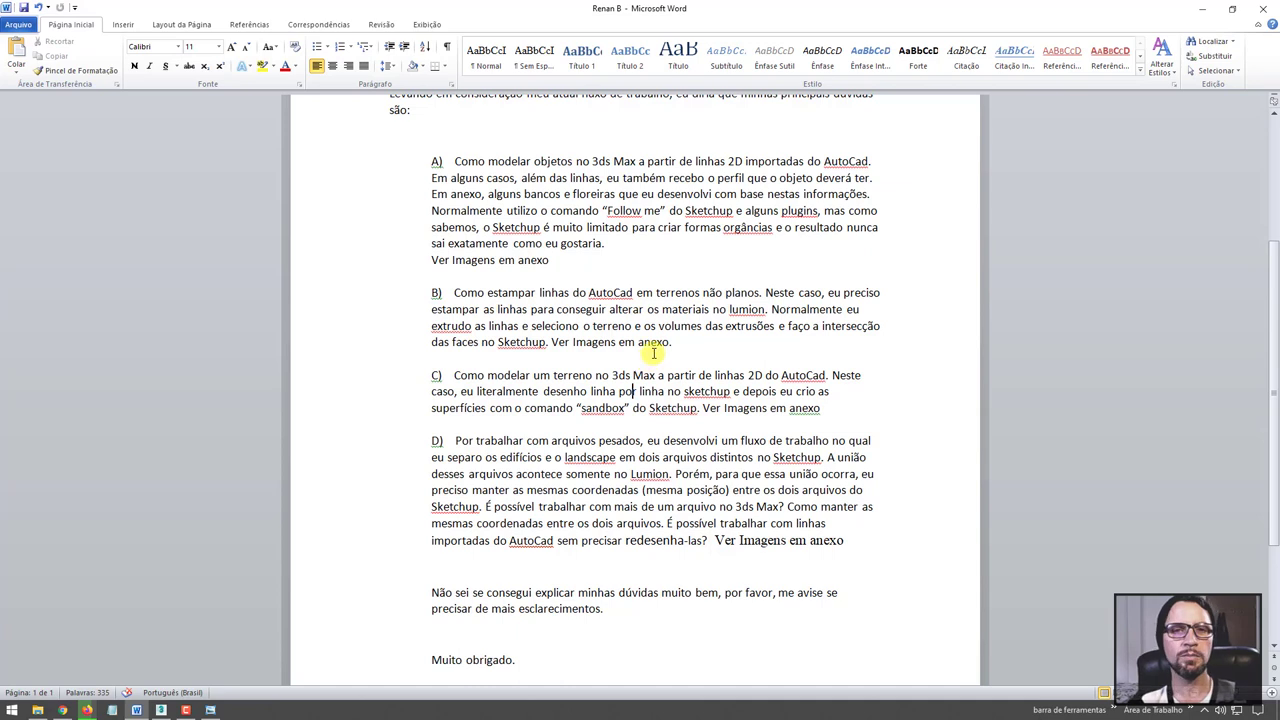
{"action": "scroll", "coordinate": [650, 352], "scroll_direction": "down", "scroll_amount": 2}
{"action": "mouse_move", "coordinate": [420, 197]}
{"action": "left_mouse_down"}
{"action": "mouse_move", "coordinate": [898, 200]}
{"action": "mouse_move", "coordinate": [424, 196]}
{"action": "left_mouse_up"}
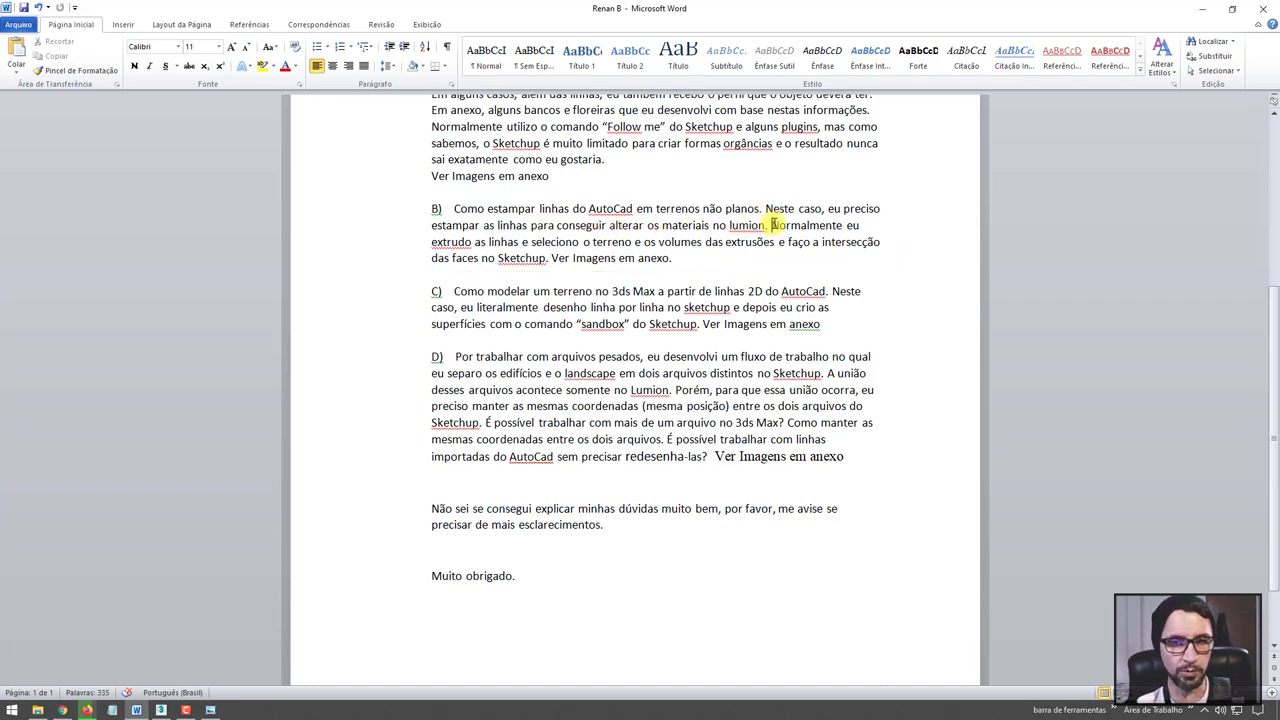
{"action": "double_click", "coordinate": [510, 208]}
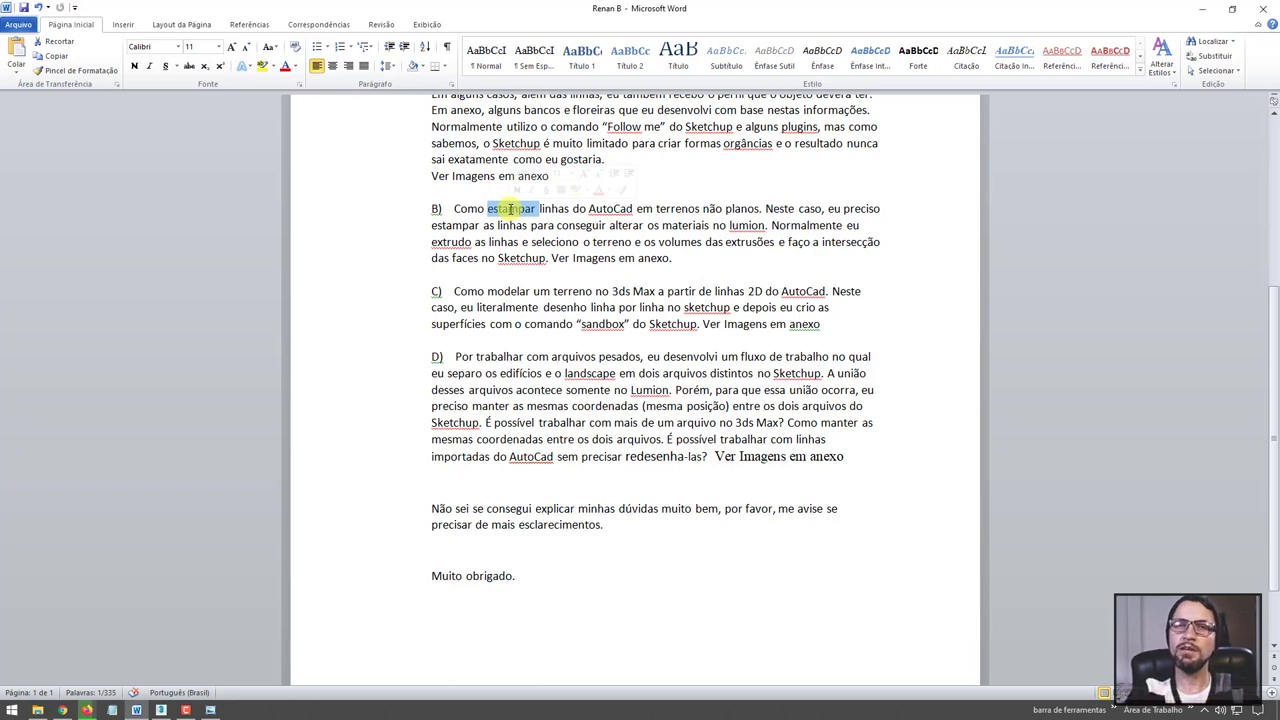
{"action": "left_click", "coordinate": [542, 228]}
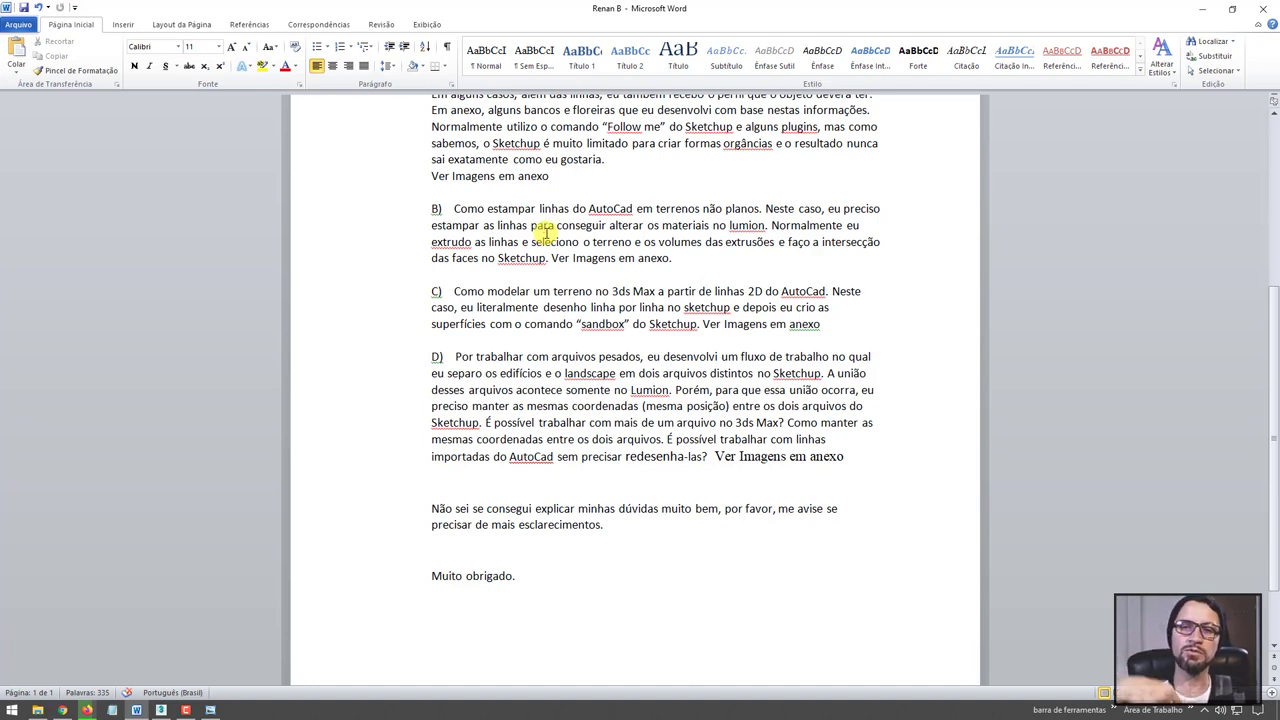
Place the cursor at paragraph C, then minimize Word and 3ds Max to the desktop
{"action": "left_click", "coordinate": [453, 291]}
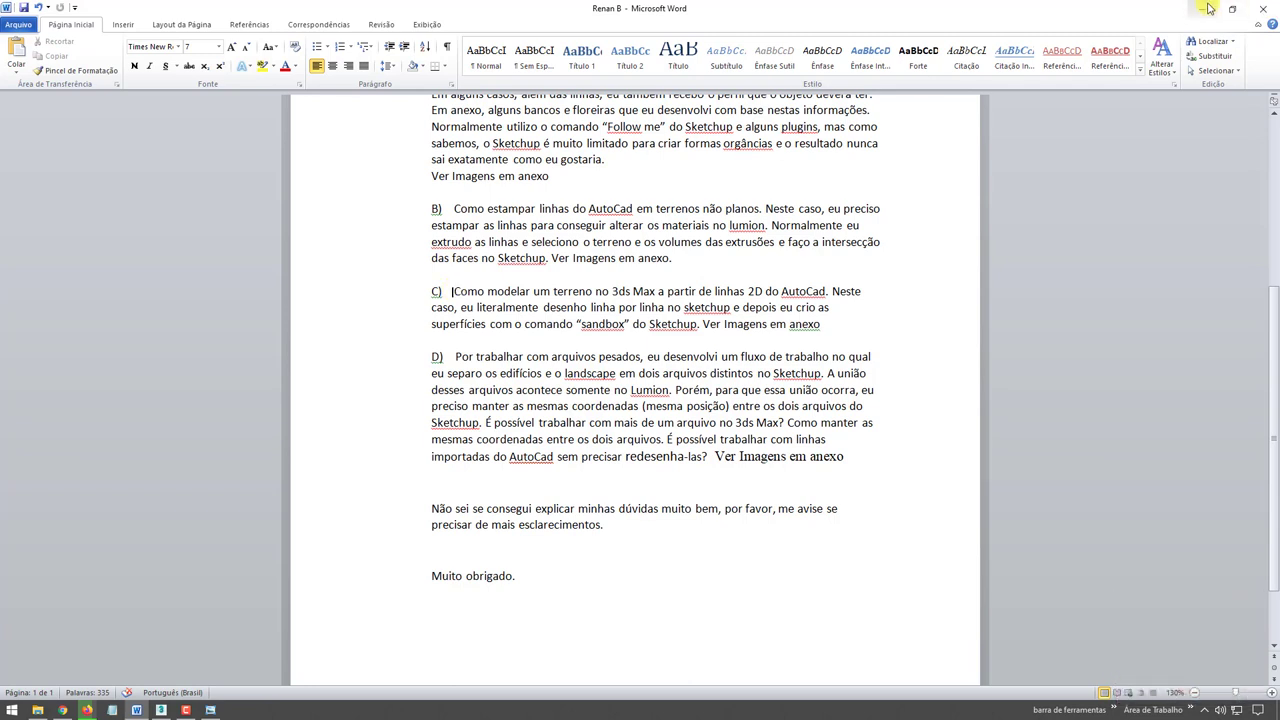
{"action": "left_click", "coordinate": [1262, 8]}
{"action": "left_click", "coordinate": [1208, 12]}
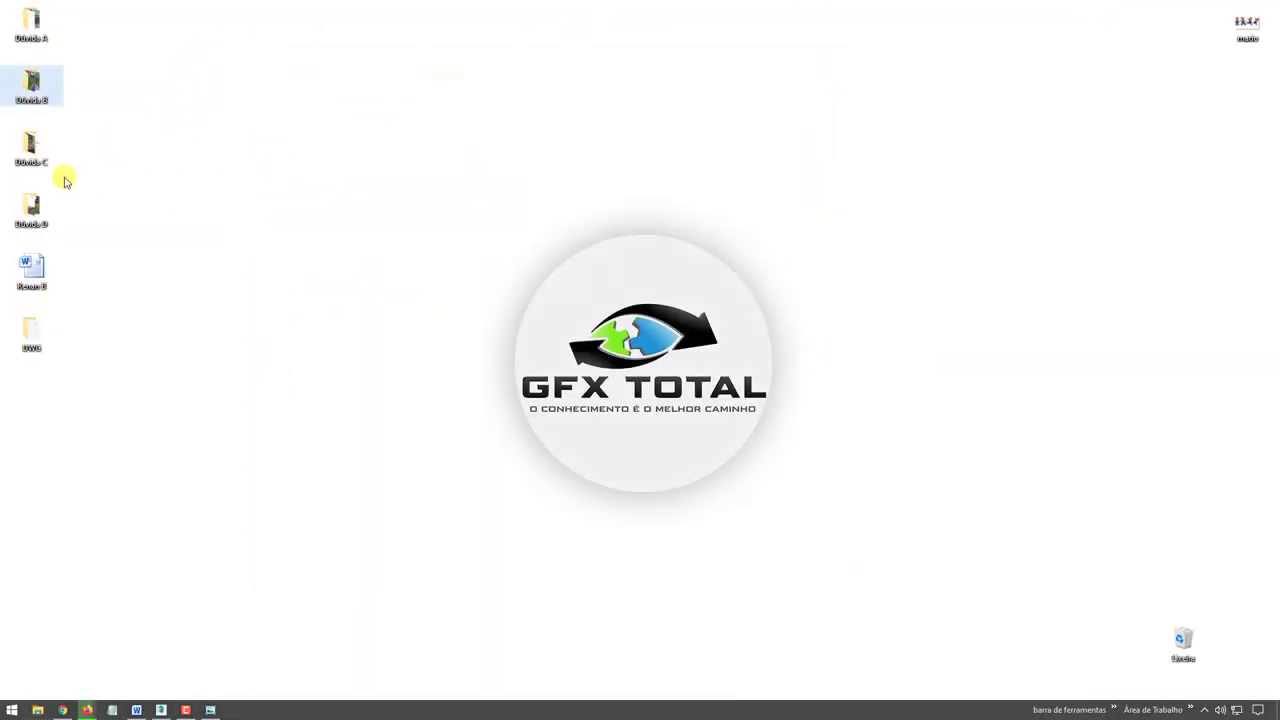
Browse the Dúvida C images, including the AutoCAD landscape plan and SketchUp render, then close them
{"action": "double_click", "coordinate": [31, 148]}
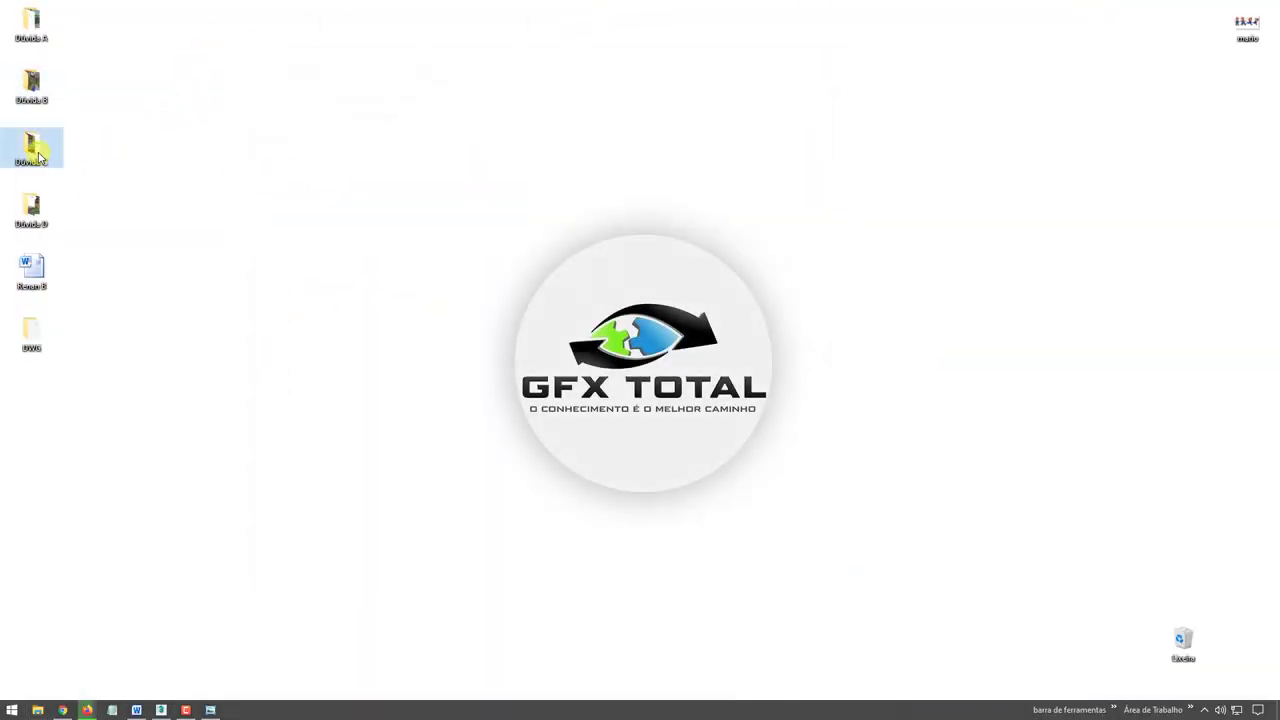
{"action": "double_click", "coordinate": [331, 172]}
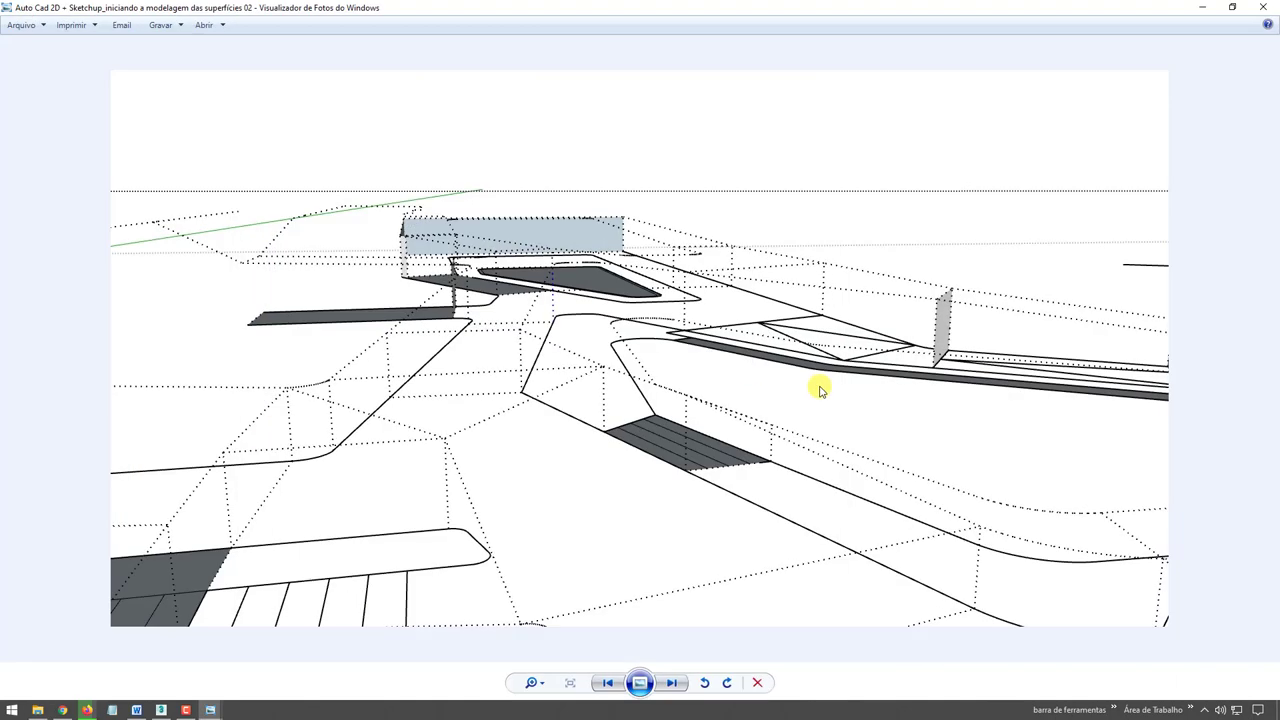
{"action": "key", "text": "Right"}
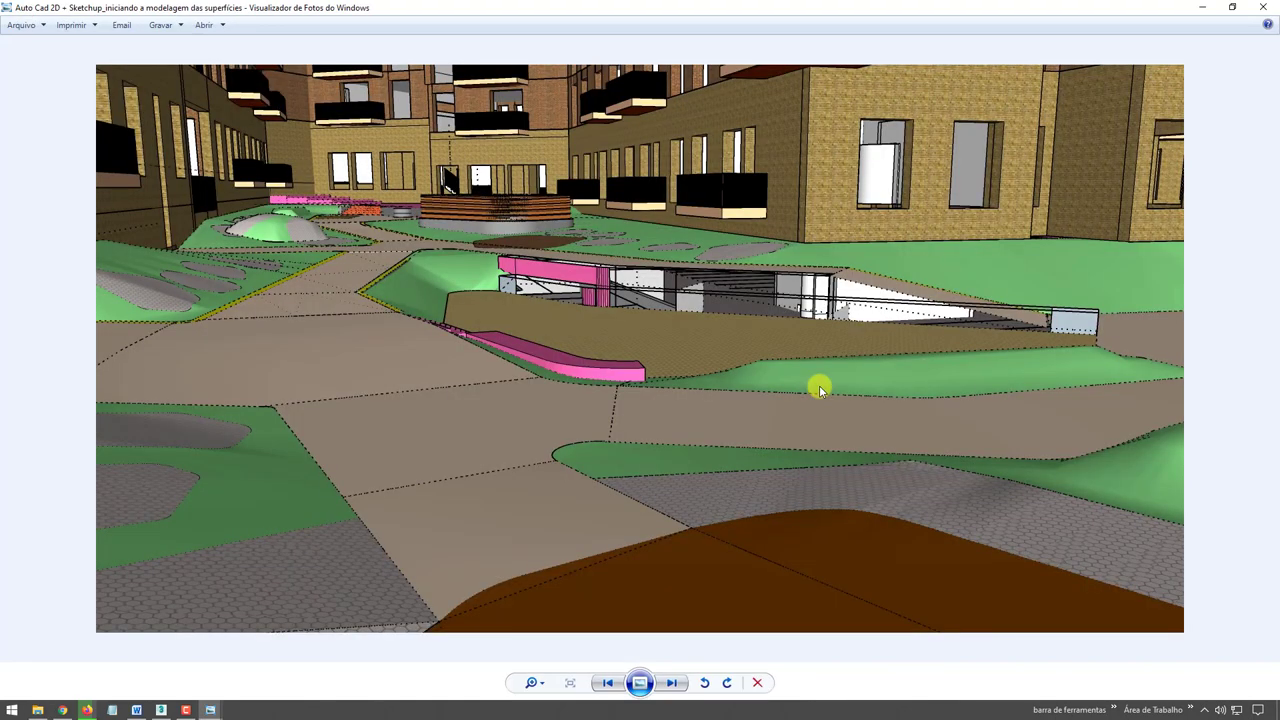
{"action": "key", "text": "Right"}
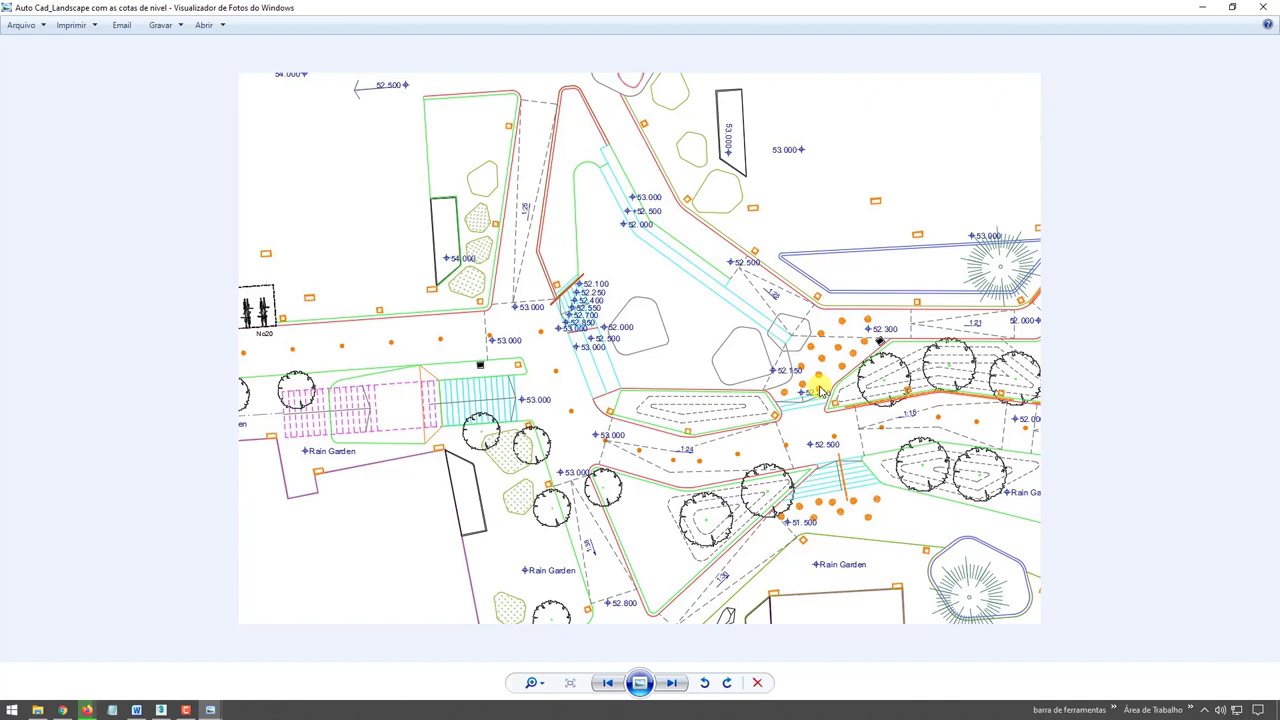
{"action": "key", "text": "Right"}
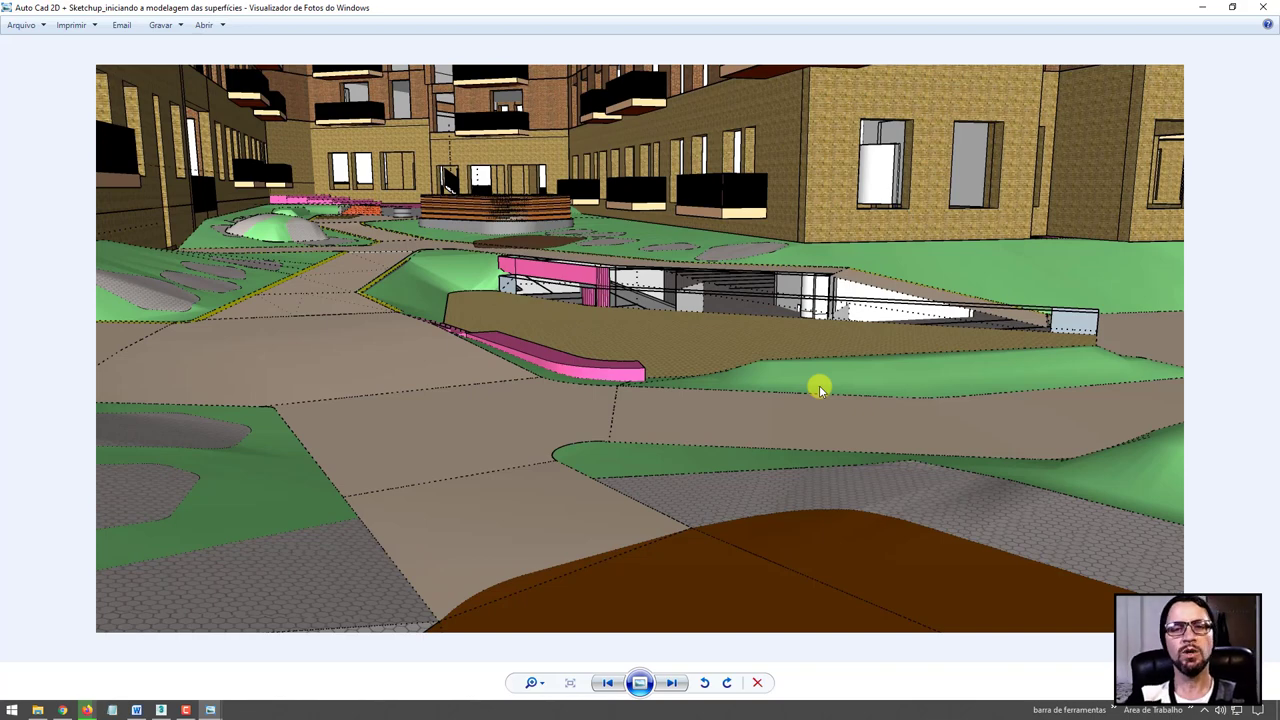
{"action": "left_click", "coordinate": [1263, 7]}
{"action": "left_click", "coordinate": [827, 67]}
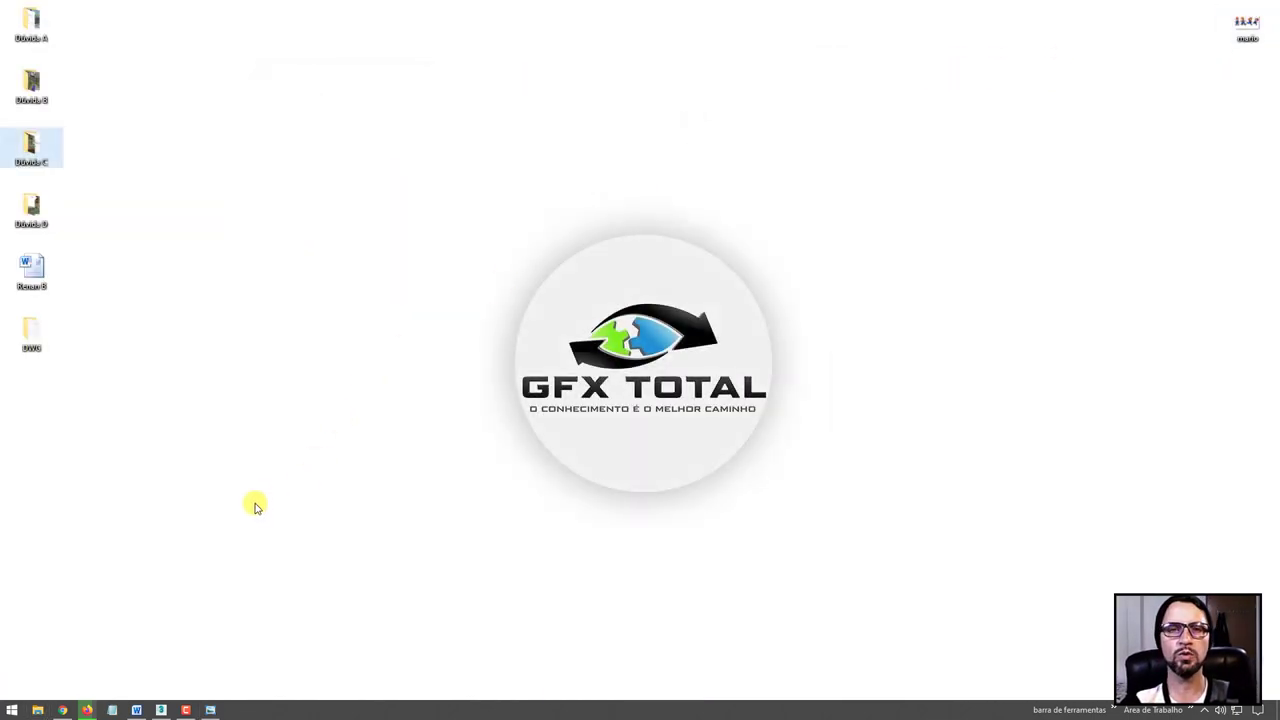
Bring Word back and outline paragraph D in red
{"action": "left_click", "coordinate": [137, 710]}
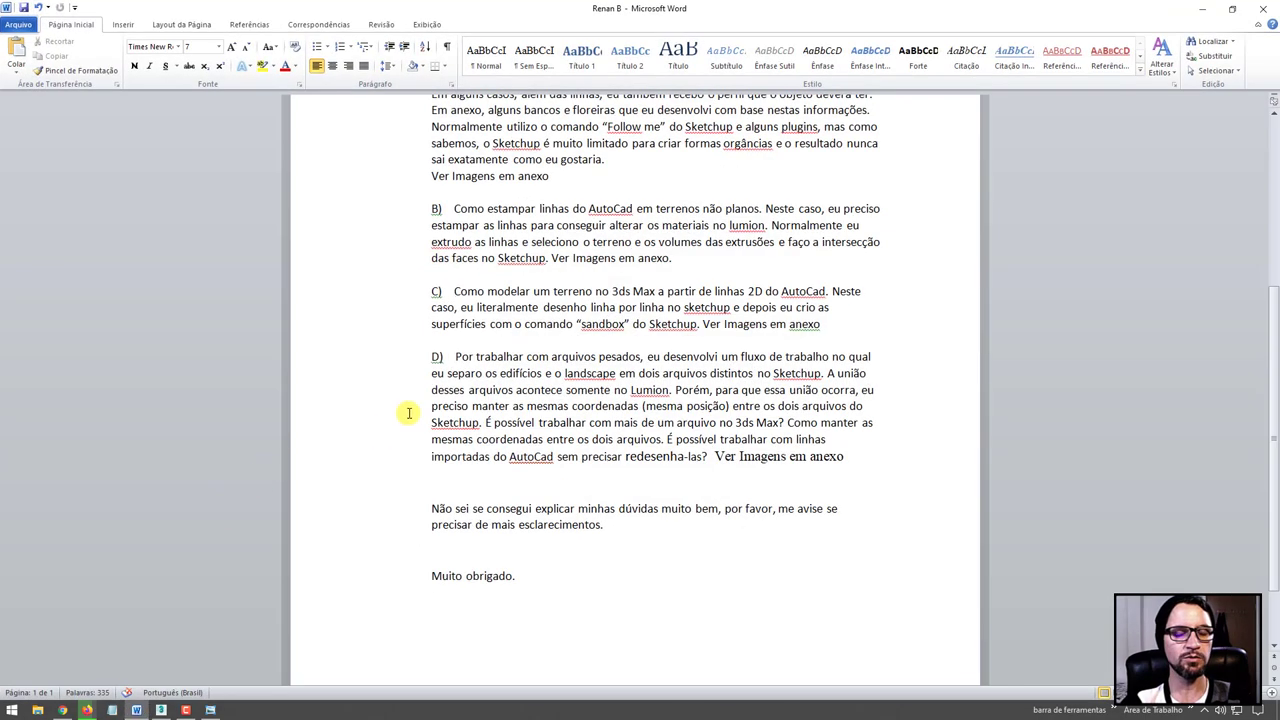
{"action": "scroll", "coordinate": [455, 353], "scroll_direction": "down", "scroll_amount": 1}
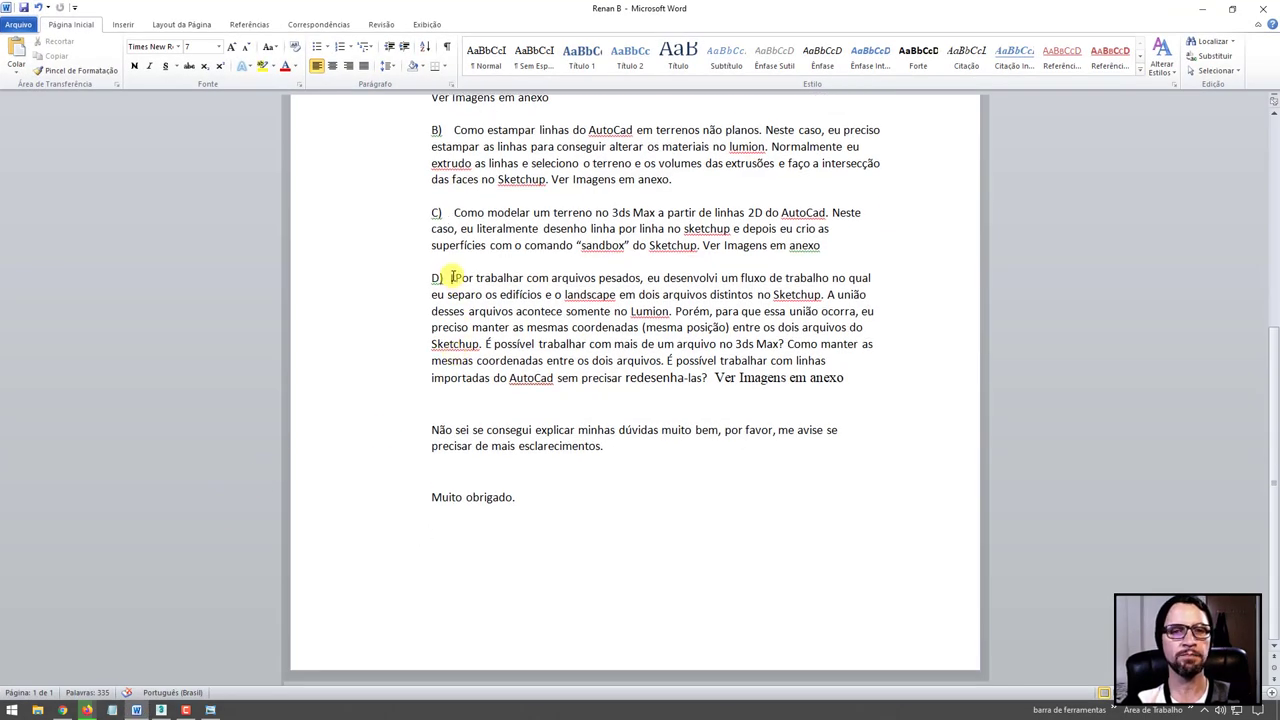
{"action": "mouse_move", "coordinate": [410, 266]}
{"action": "left_mouse_down"}
{"action": "mouse_move", "coordinate": [536, 396]}
{"action": "mouse_move", "coordinate": [912, 266]}
{"action": "left_mouse_up"}
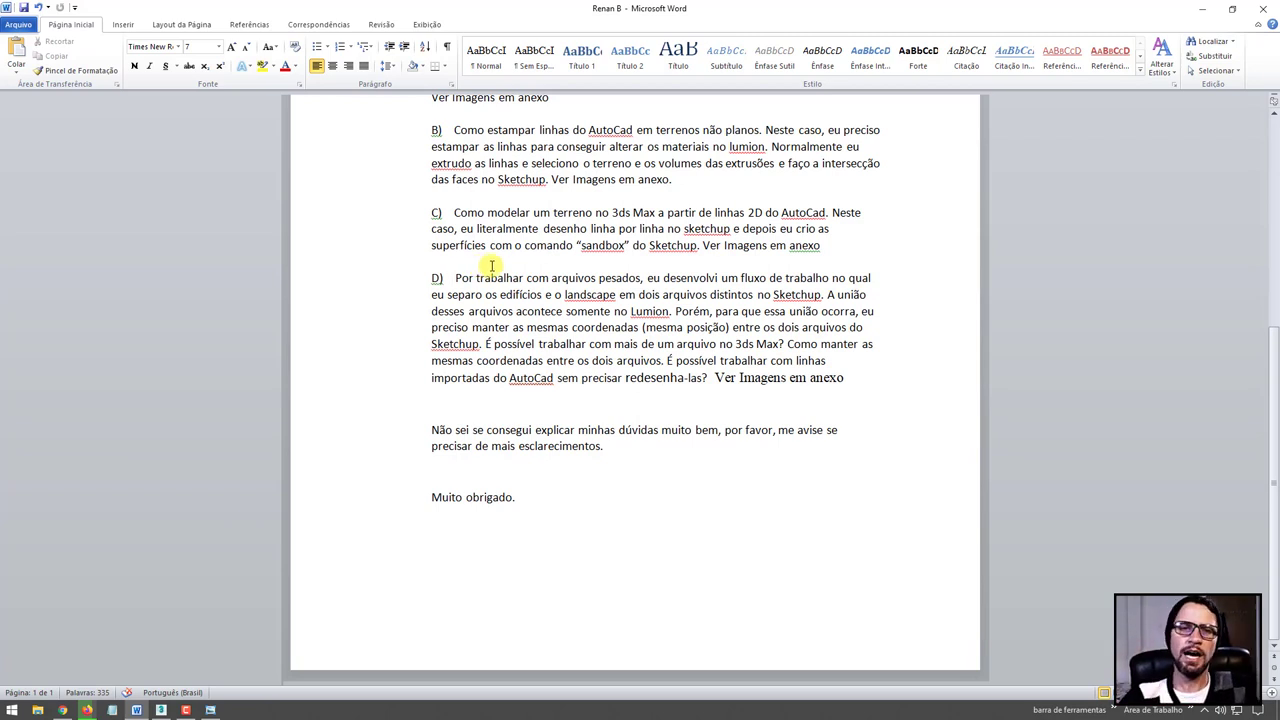
Select paragraphs B to D, clear the selection, and minimize Word
{"action": "scroll", "coordinate": [449, 257], "scroll_direction": "up", "scroll_amount": 1}
{"action": "mouse_move", "coordinate": [428, 171]}
{"action": "left_mouse_down"}
{"action": "mouse_move", "coordinate": [565, 287]}
{"action": "mouse_move", "coordinate": [886, 426]}
{"action": "left_mouse_up"}
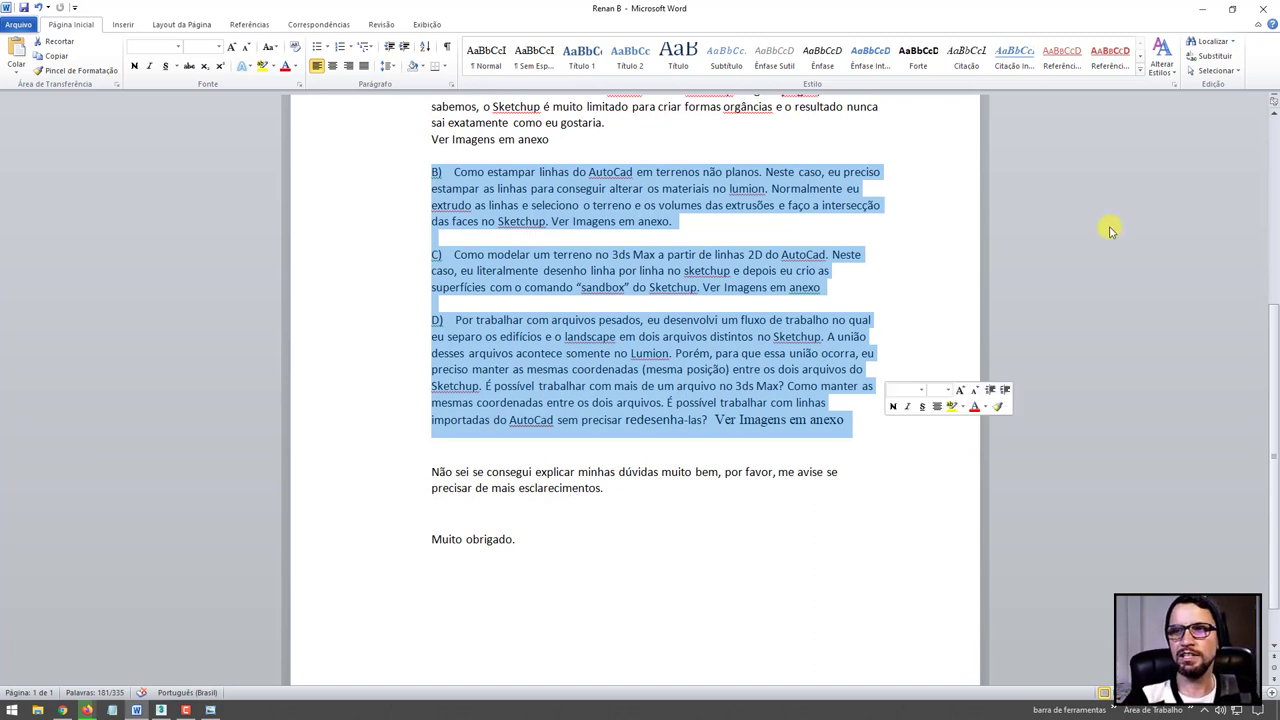
{"action": "left_click", "coordinate": [1140, 228]}
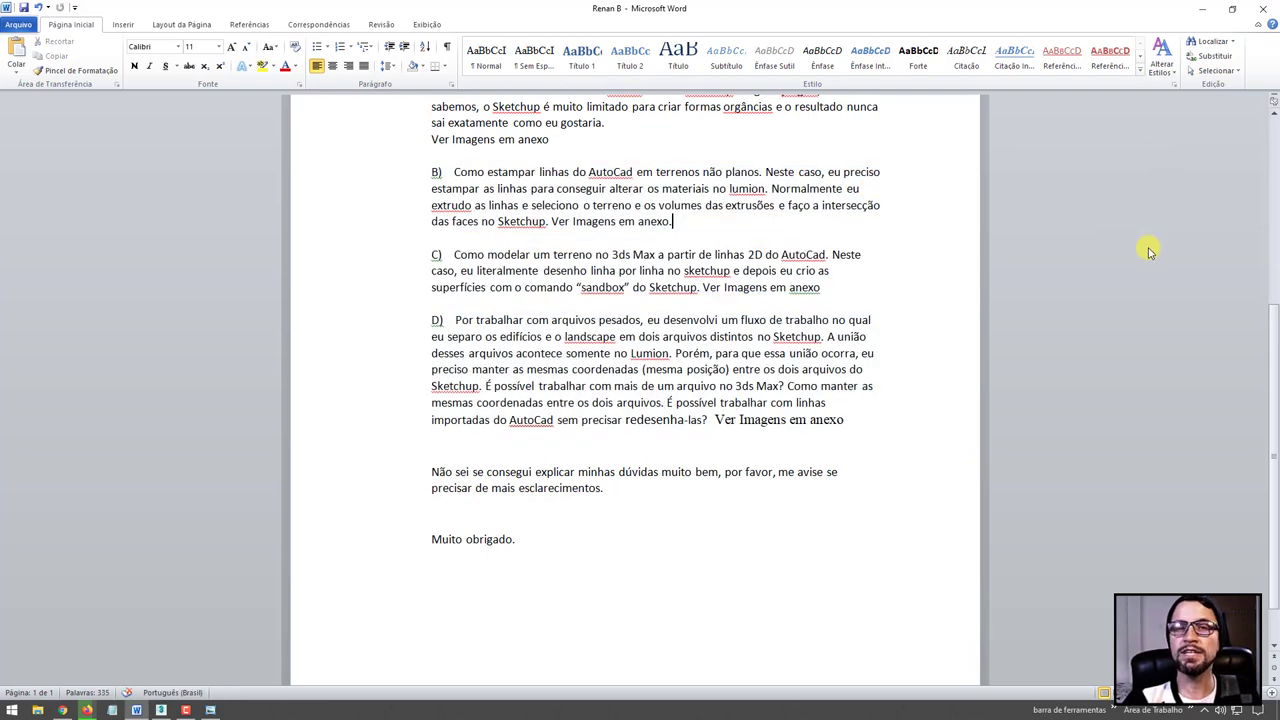
{"action": "left_click", "coordinate": [1206, 10]}
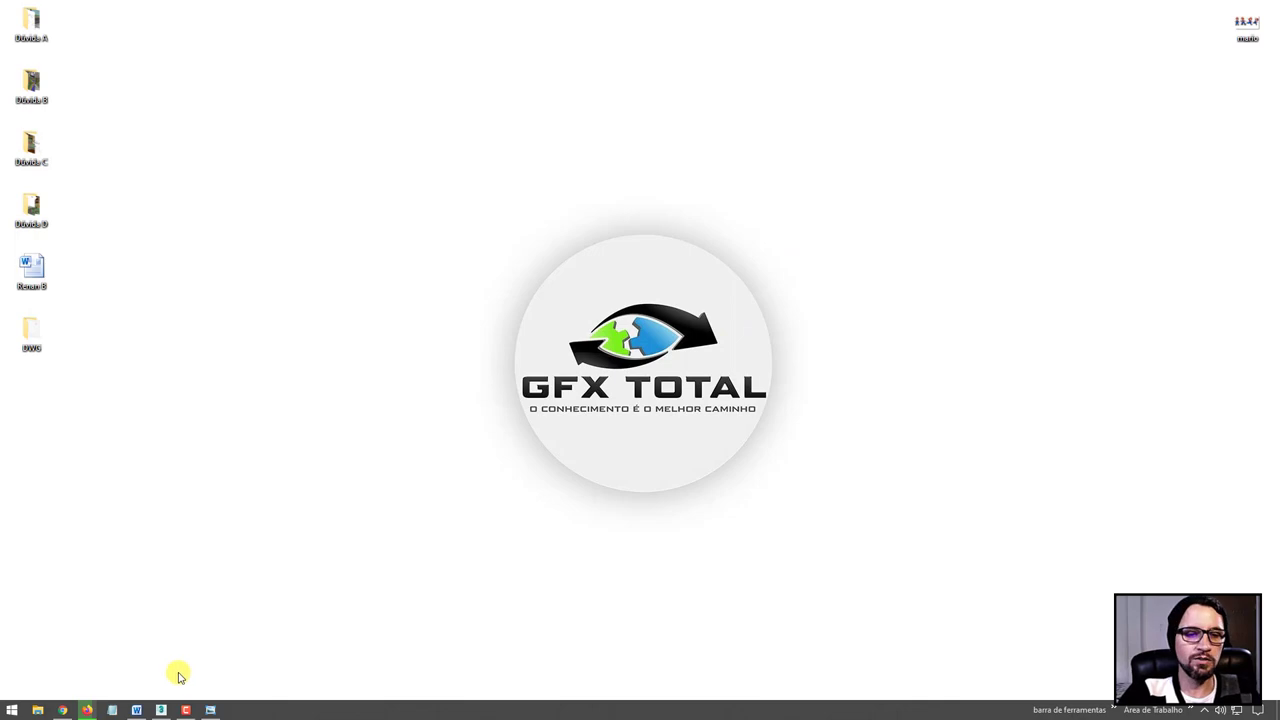
Return to 3ds Max, deselect the extruded shape and orbit around it
{"action": "left_click", "coordinate": [161, 709]}
{"action": "left_click", "coordinate": [684, 477]}
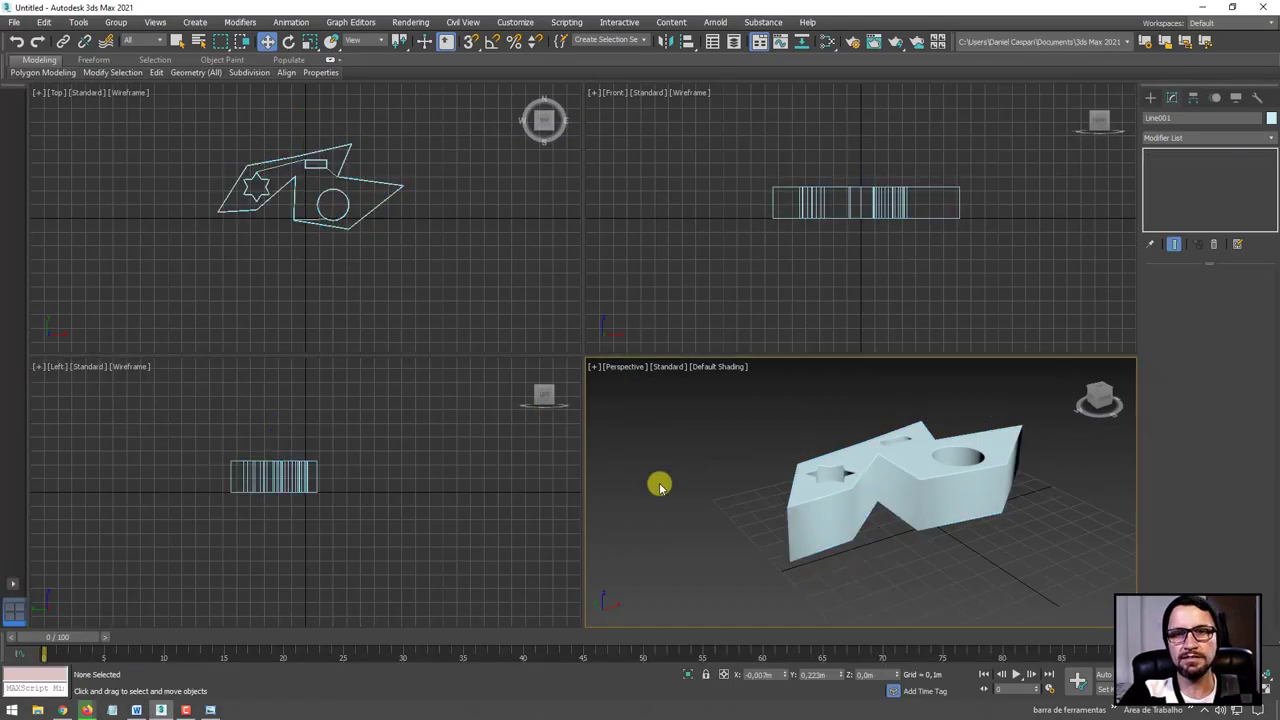
{"action": "left_click", "coordinate": [1150, 97]}
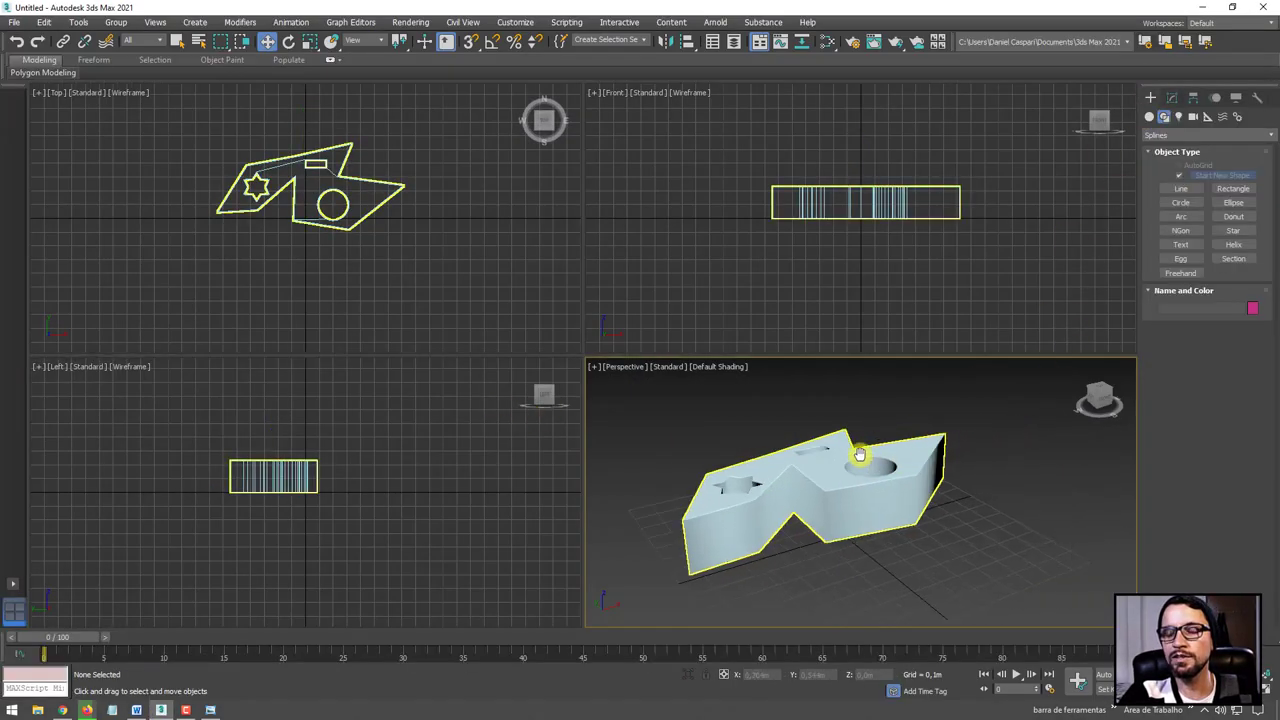
{"action": "middle_click_drag", "start_coordinate": [857, 449], "coordinate": [960, 440], "text": "alt"}
Draw a box (about 0.33 × 0.329 × 0.389 m) beside the slab and edit its Length
{"action": "left_click", "coordinate": [1150, 116]}
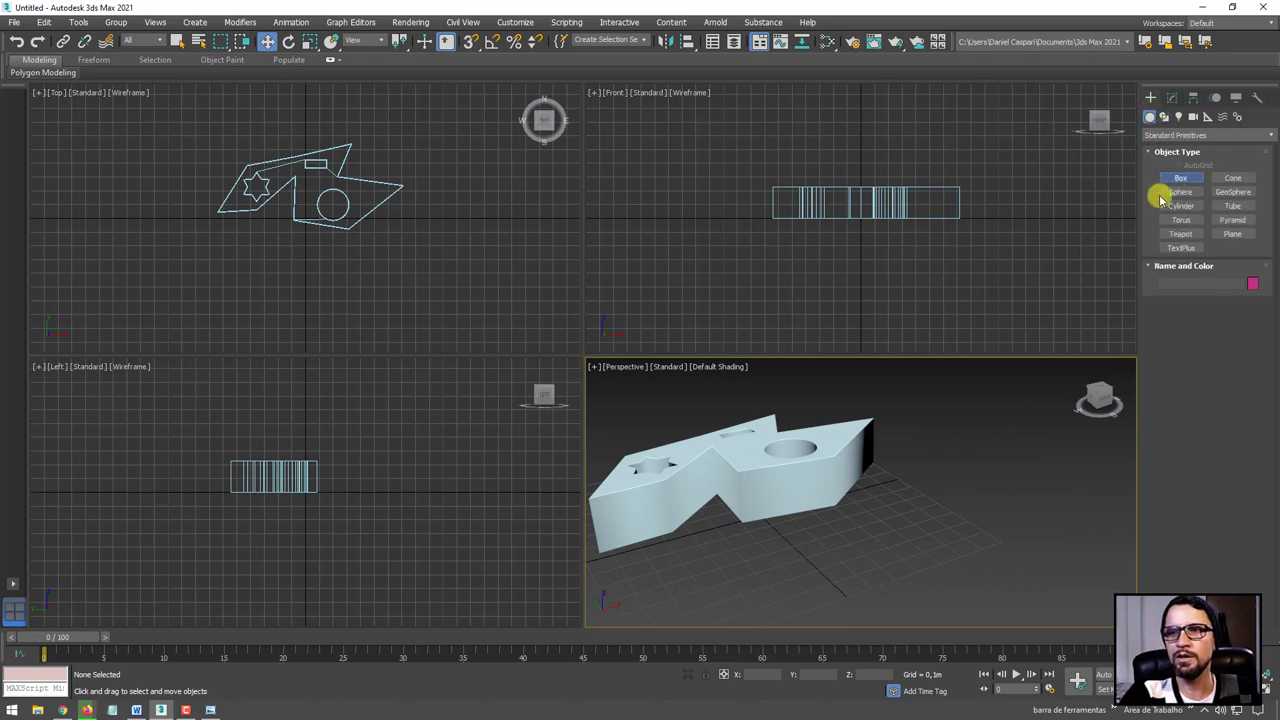
{"action": "left_click", "coordinate": [1181, 177]}
{"action": "left_click_drag", "start_coordinate": [914, 506], "coordinate": [1014, 540]}
{"action": "left_click", "coordinate": [1039, 453]}
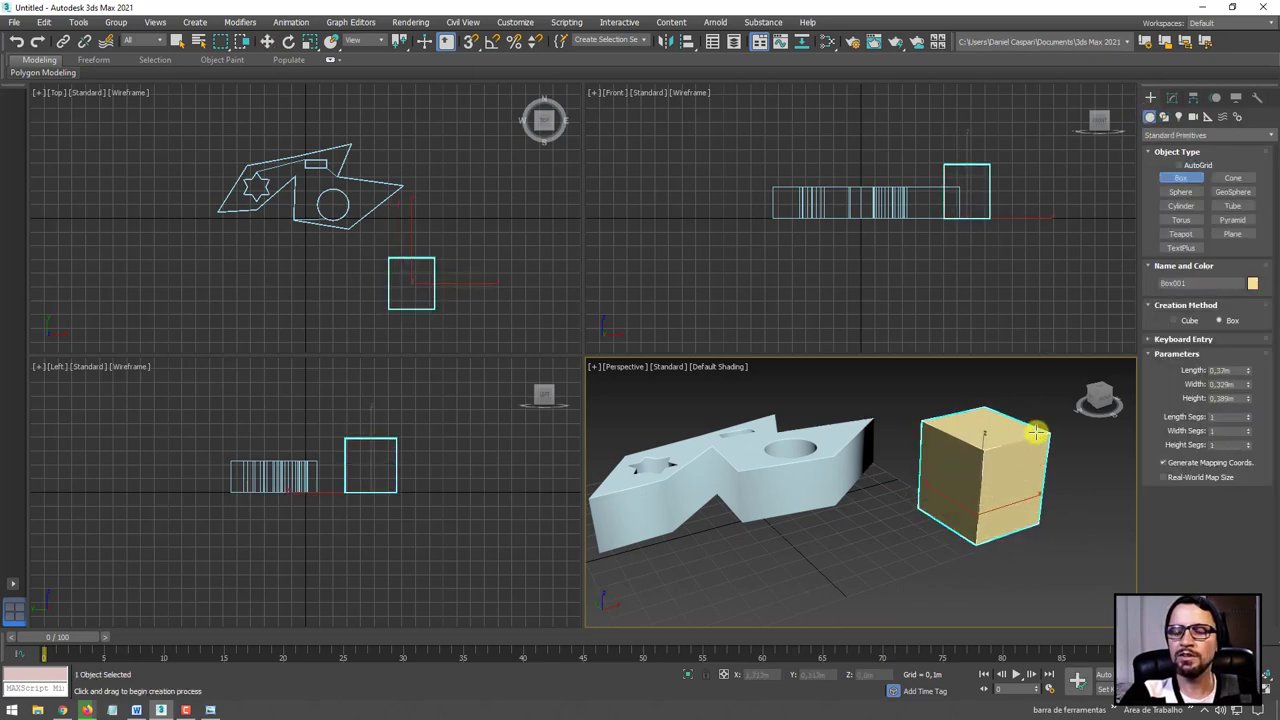
{"action": "left_click", "coordinate": [1036, 429]}
{"action": "right_click", "coordinate": [1036, 429]}
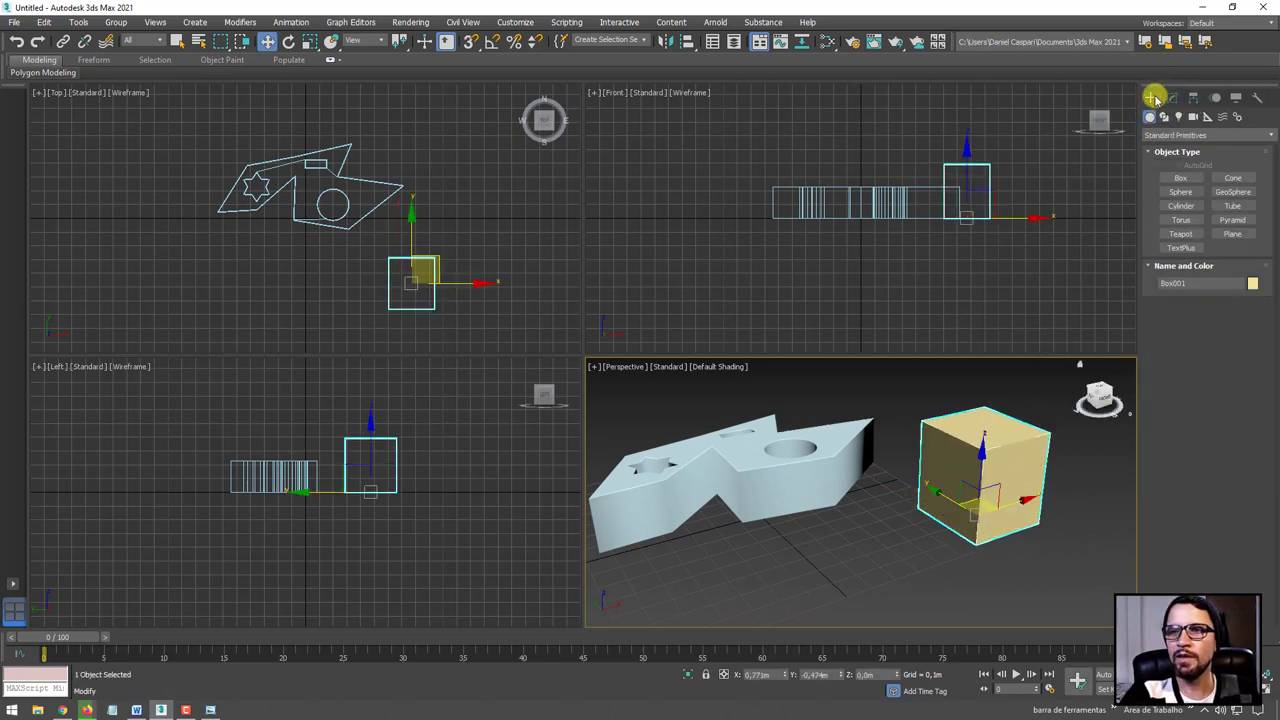
{"action": "left_click", "coordinate": [1171, 97]}
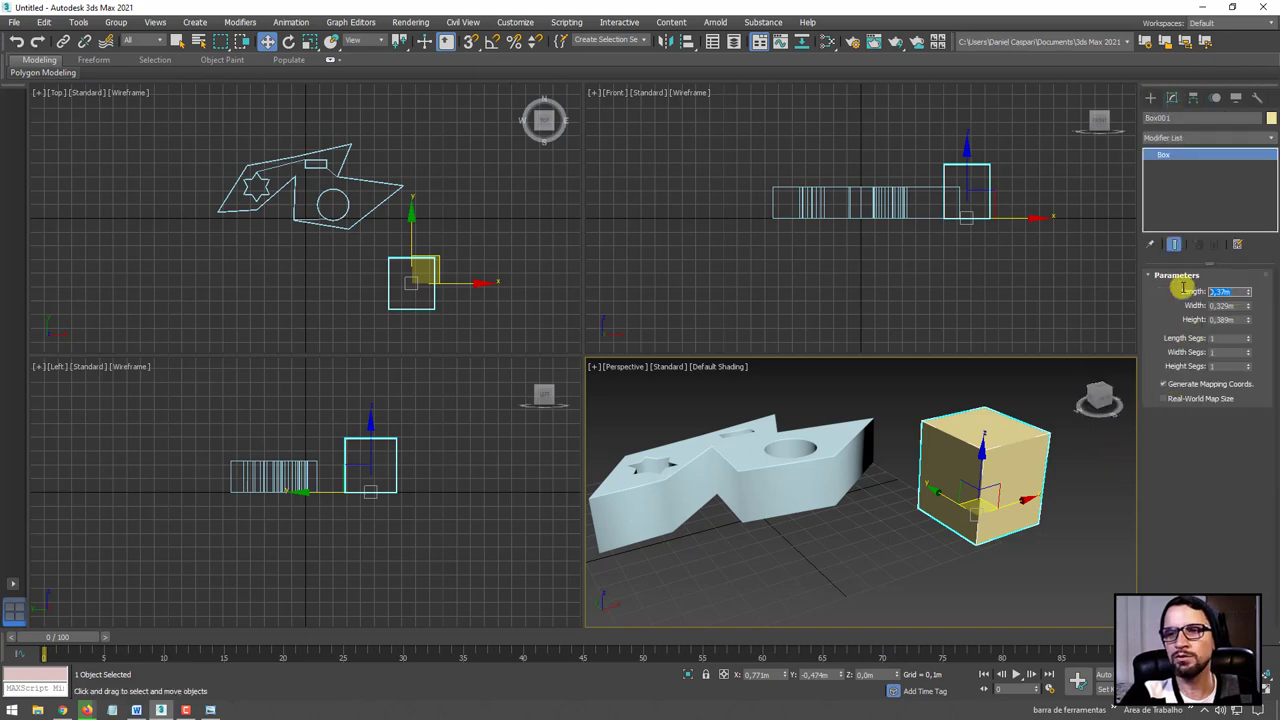
{"action": "double_click", "coordinate": [1229, 290]}
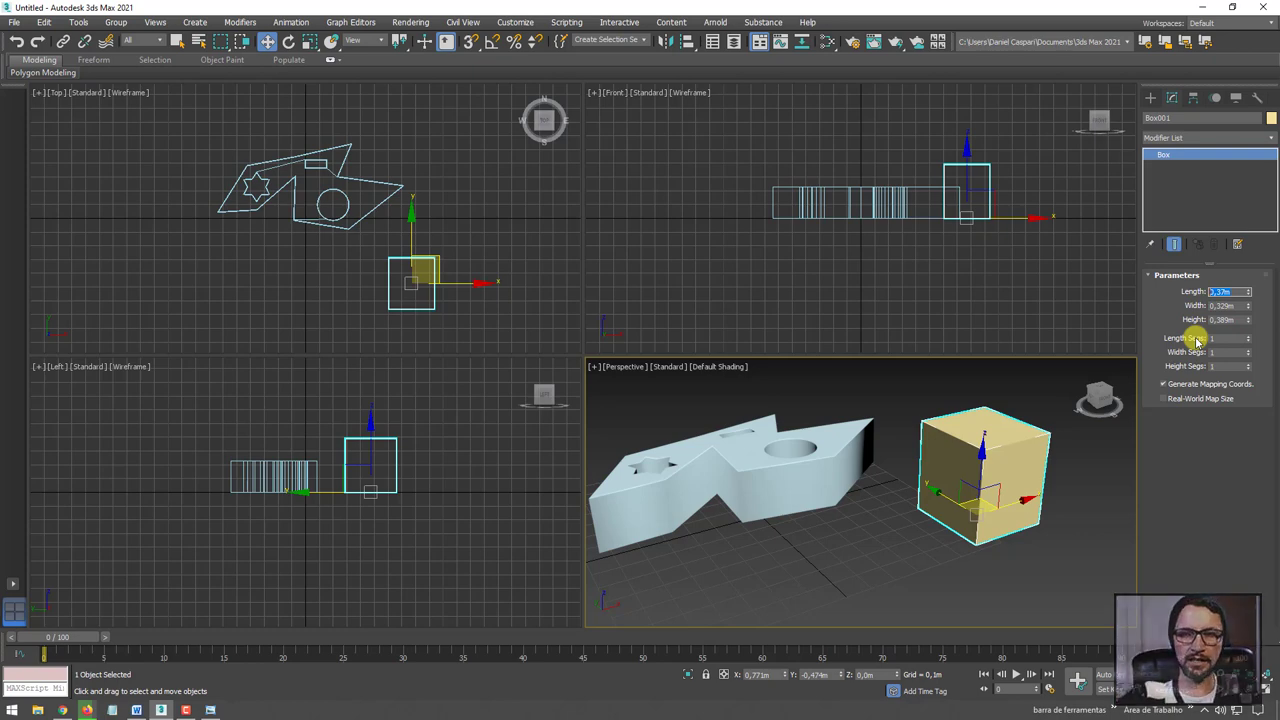
Set the display units to Centimeters in Units Setup and check the box's length value
{"action": "left_click", "coordinate": [525, 22]}
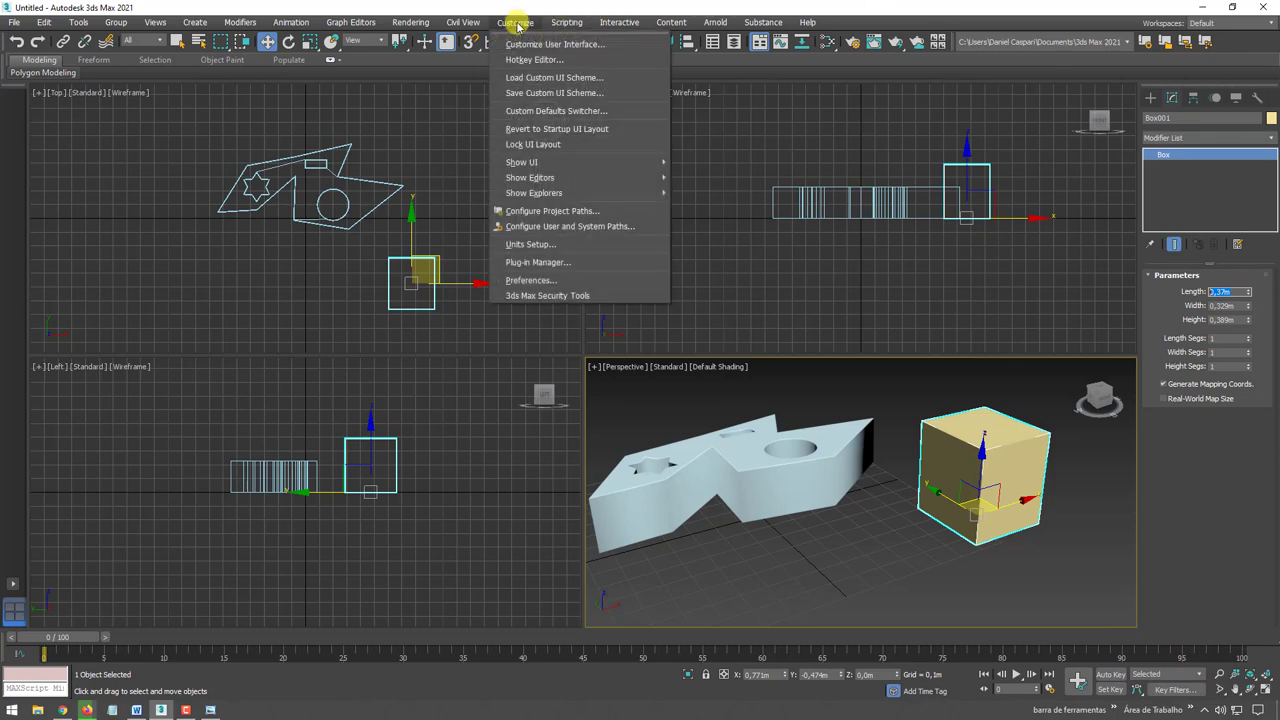
{"action": "left_click", "coordinate": [558, 243]}
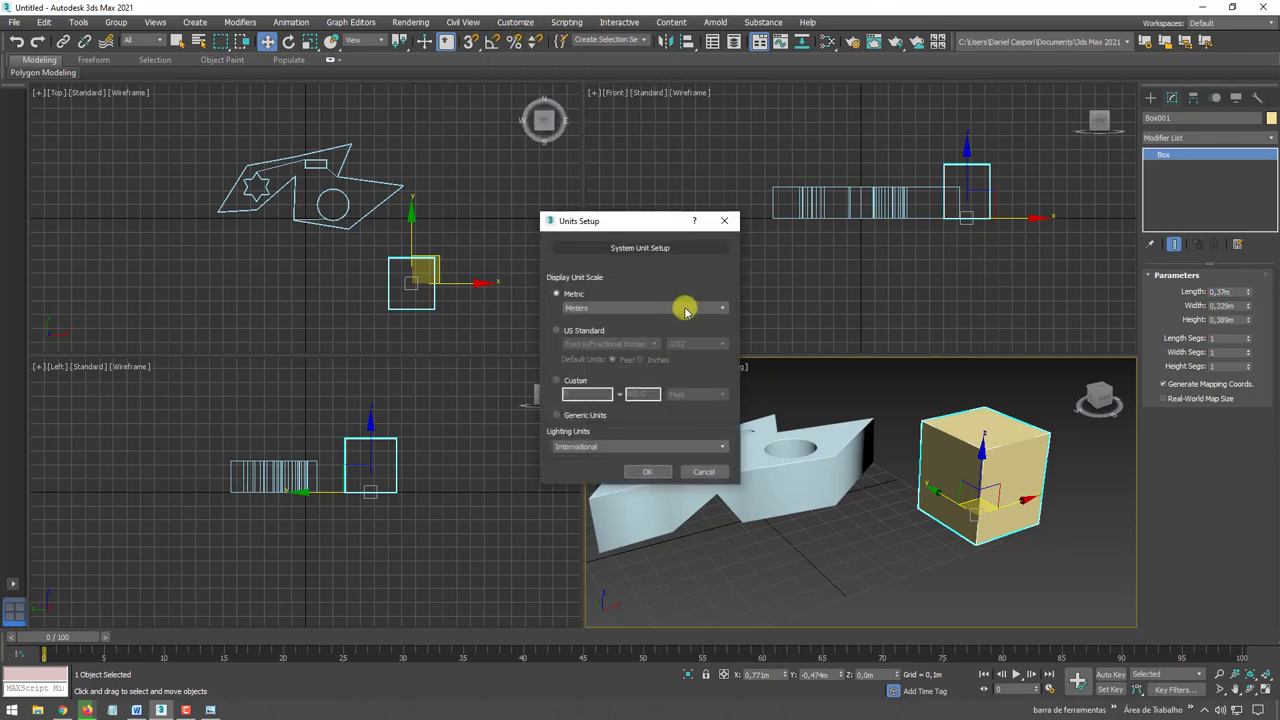
{"action": "left_click", "coordinate": [610, 308]}
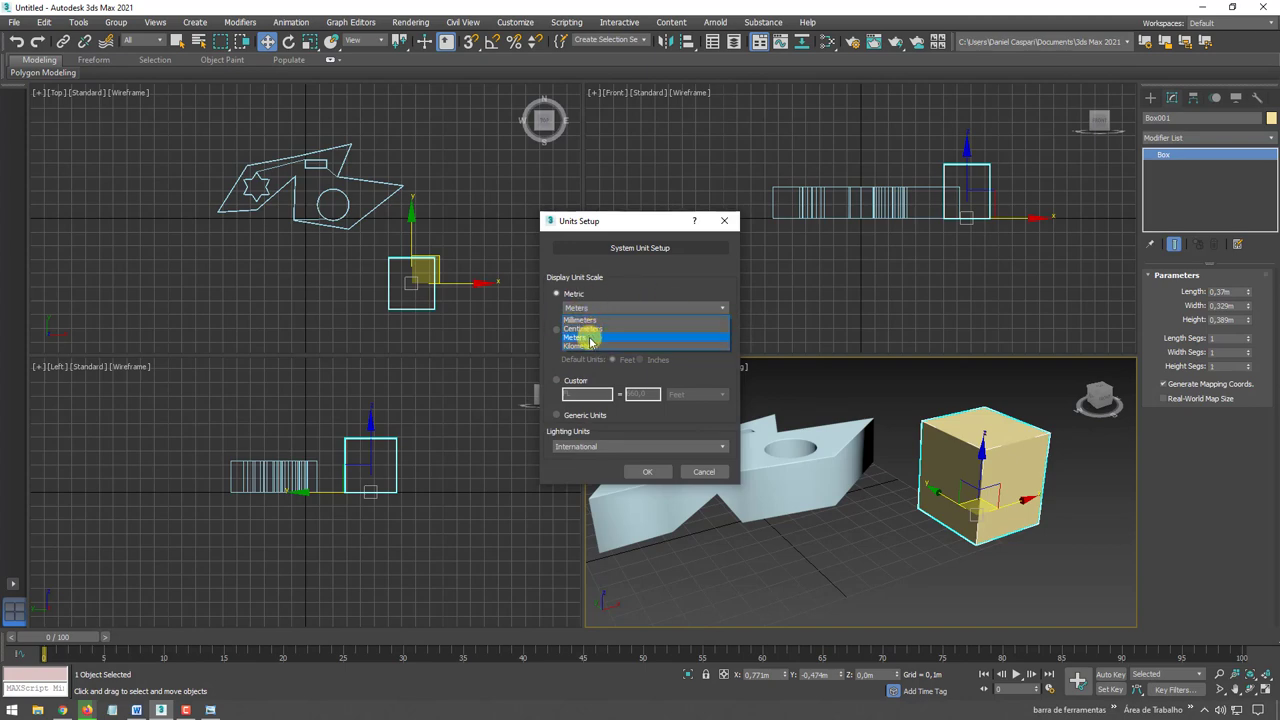
{"action": "left_click", "coordinate": [584, 329]}
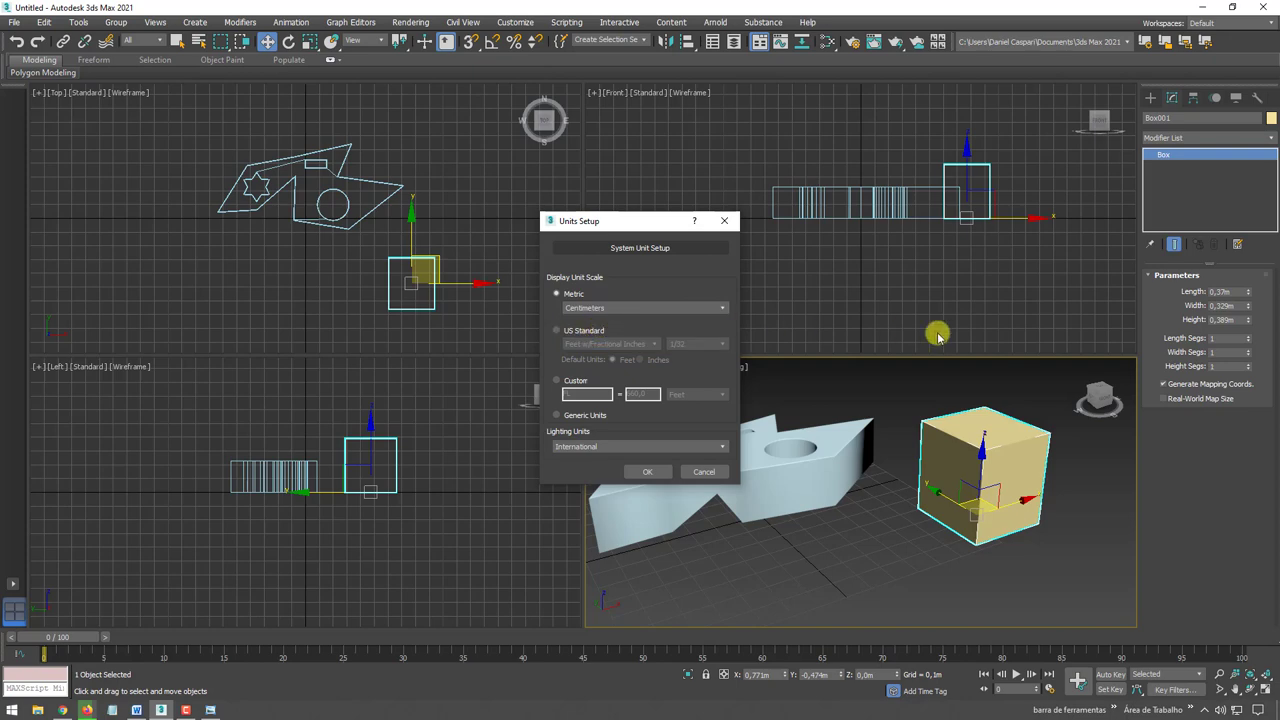
{"action": "left_click", "coordinate": [640, 471]}
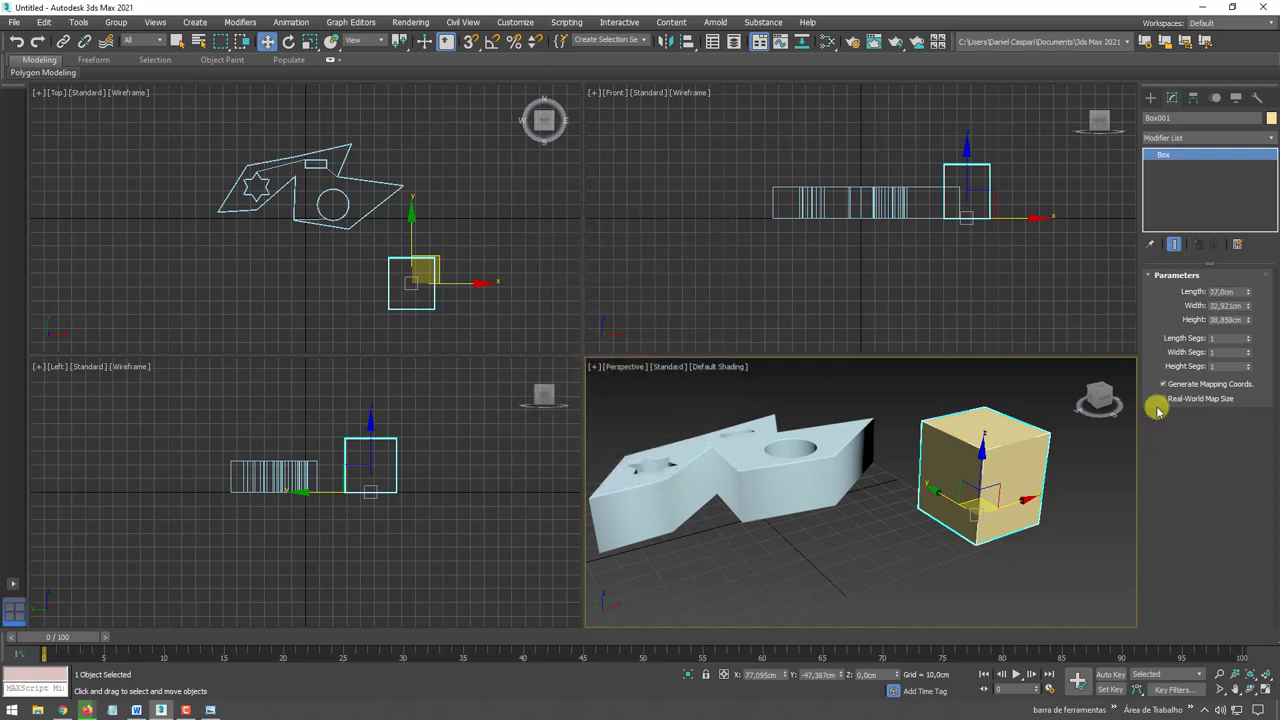
{"action": "double_click", "coordinate": [1216, 292]}
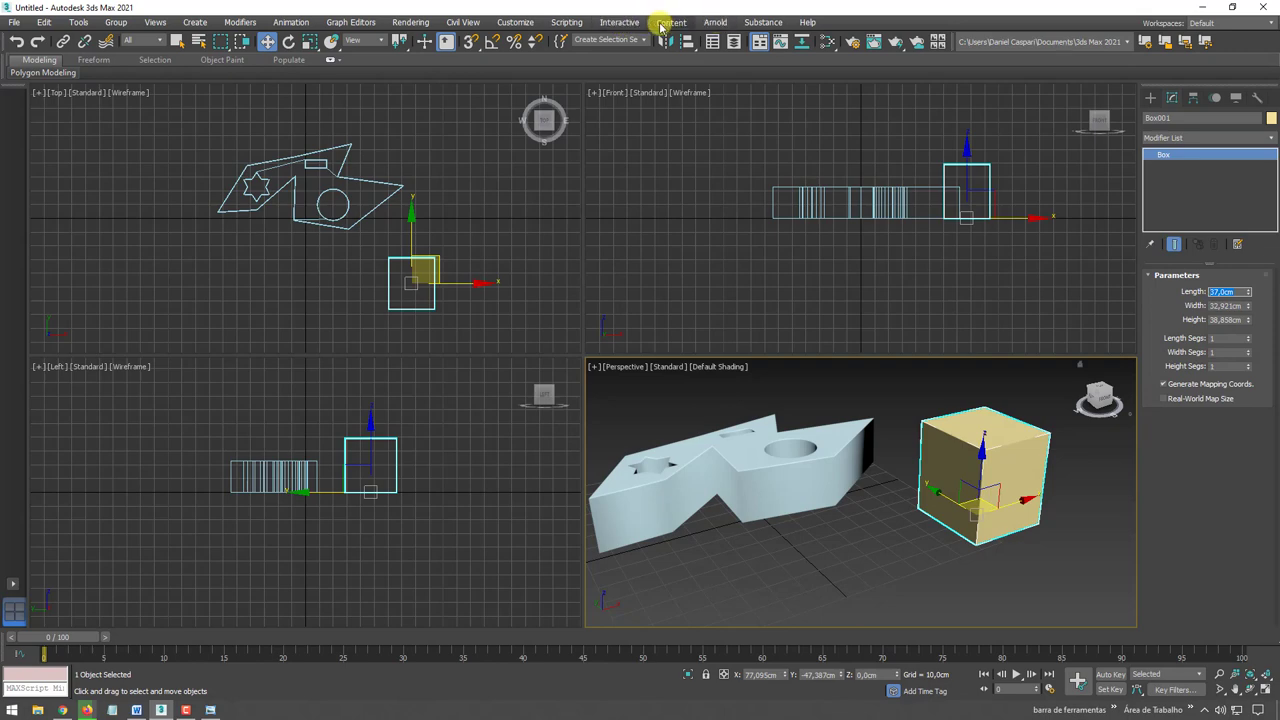
Change the metric display unit to Meters in Units Setup
{"action": "left_click", "coordinate": [500, 22]}
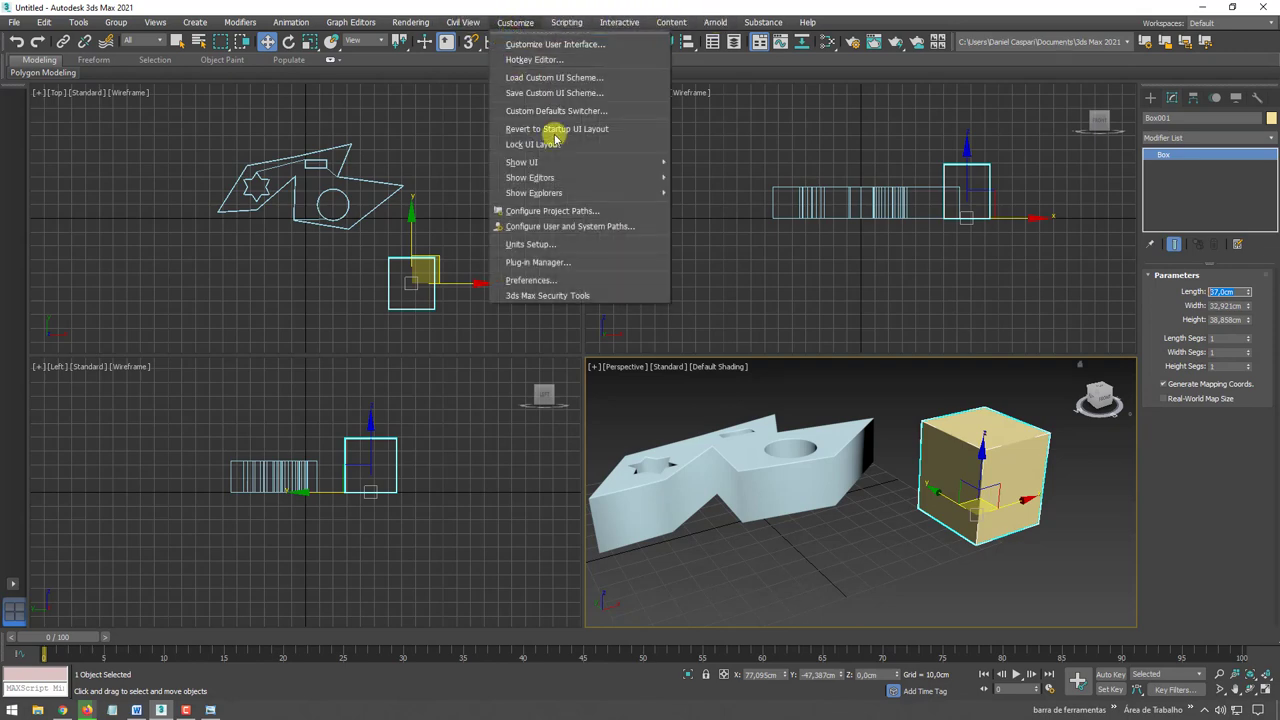
{"action": "left_click", "coordinate": [542, 248]}
{"action": "left_click", "coordinate": [637, 307]}
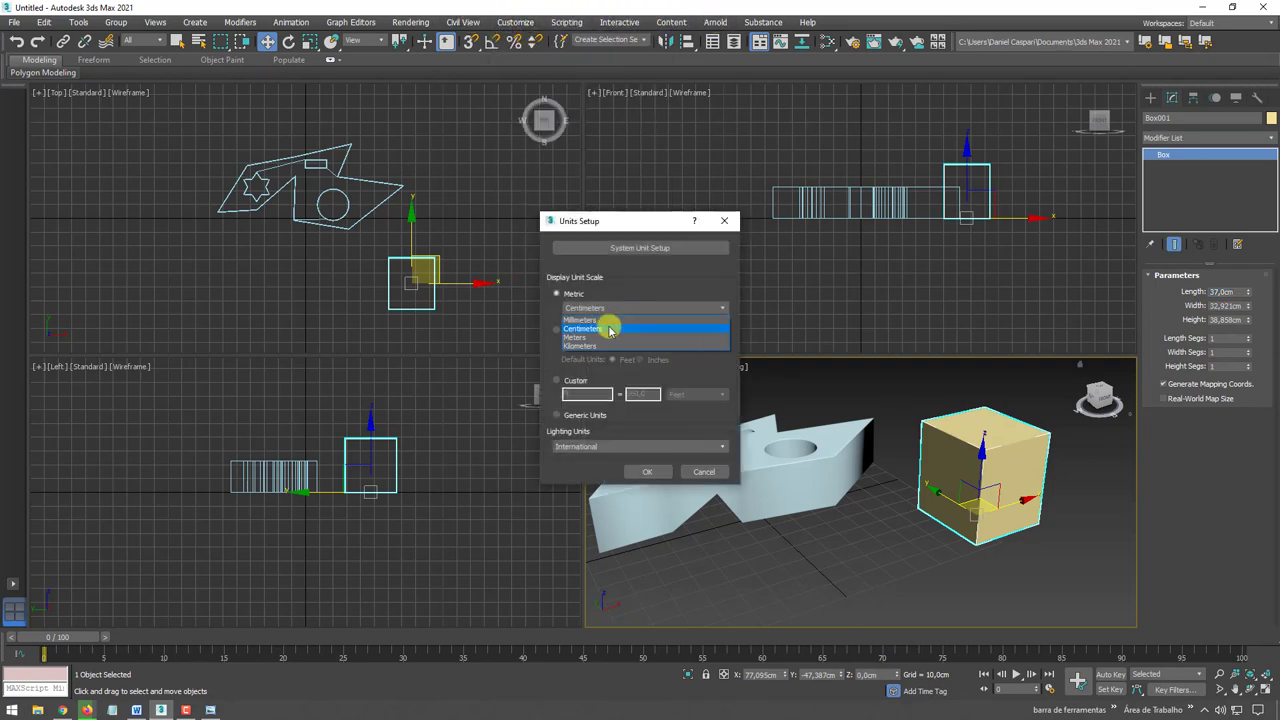
{"action": "left_click", "coordinate": [597, 338]}
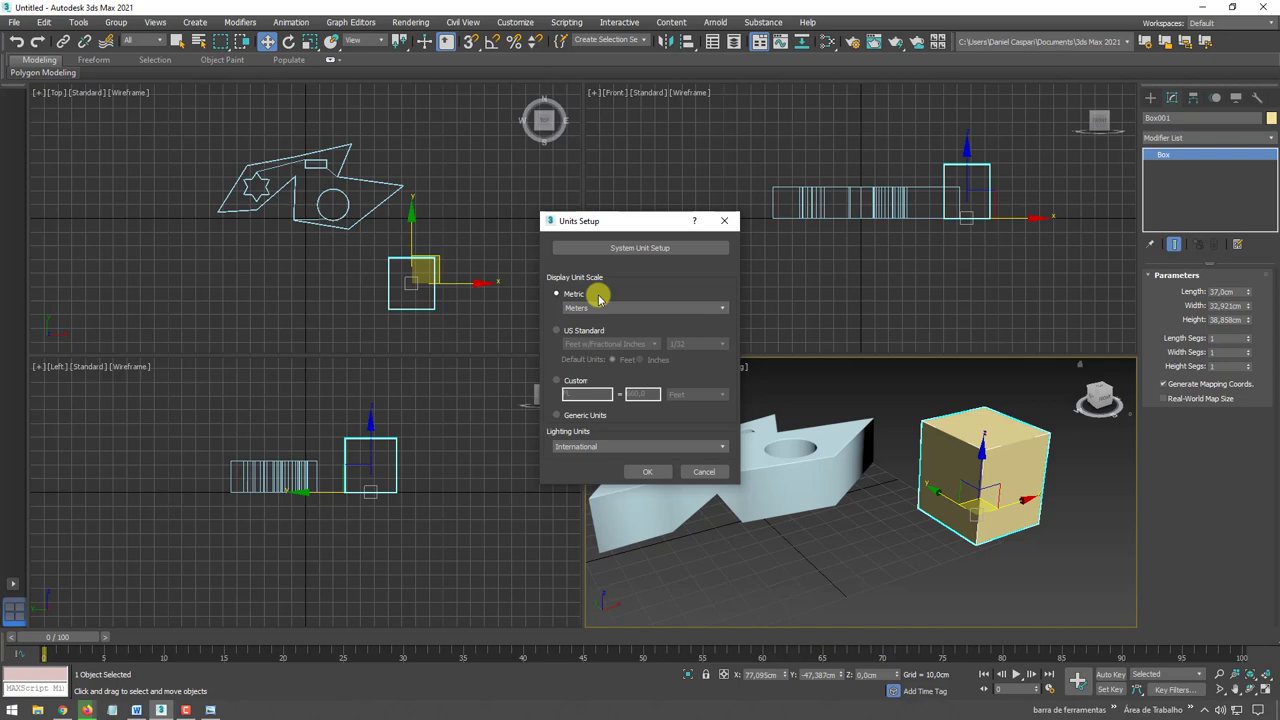
In System Unit Setup, keep Centimeters as the system unit and confirm
{"action": "left_click", "coordinate": [630, 256]}
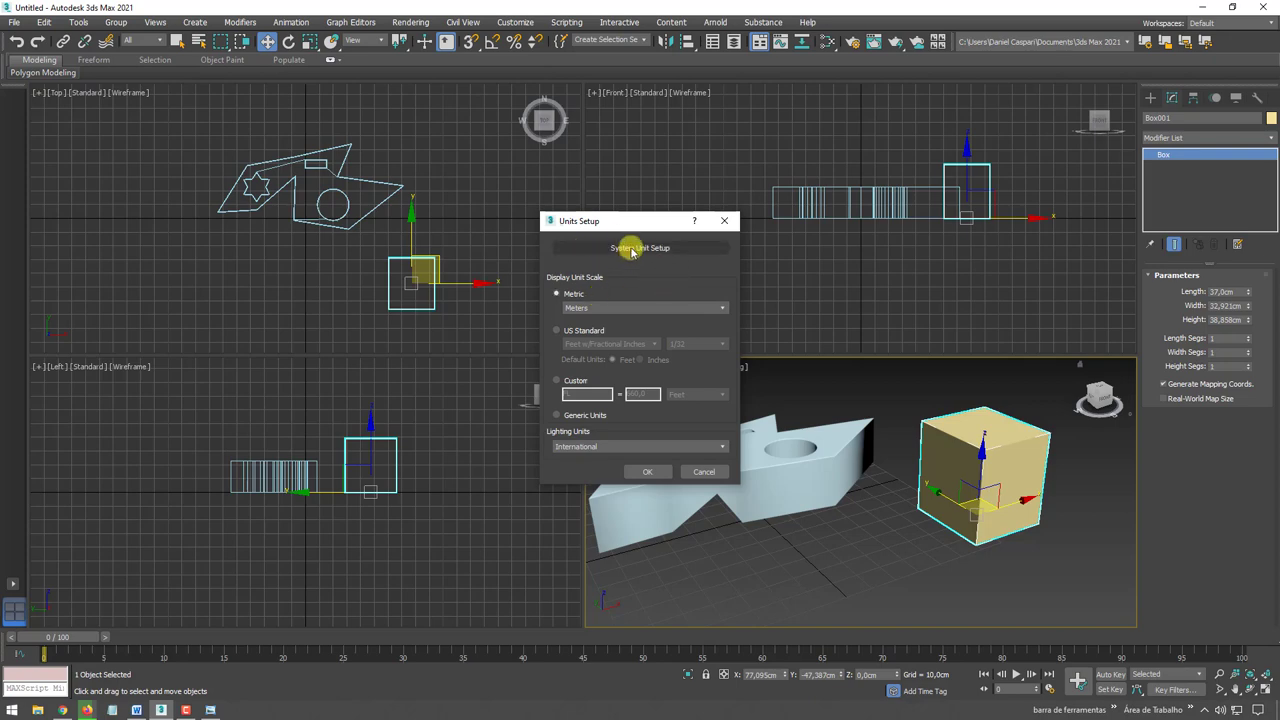
{"action": "left_click", "coordinate": [631, 250]}
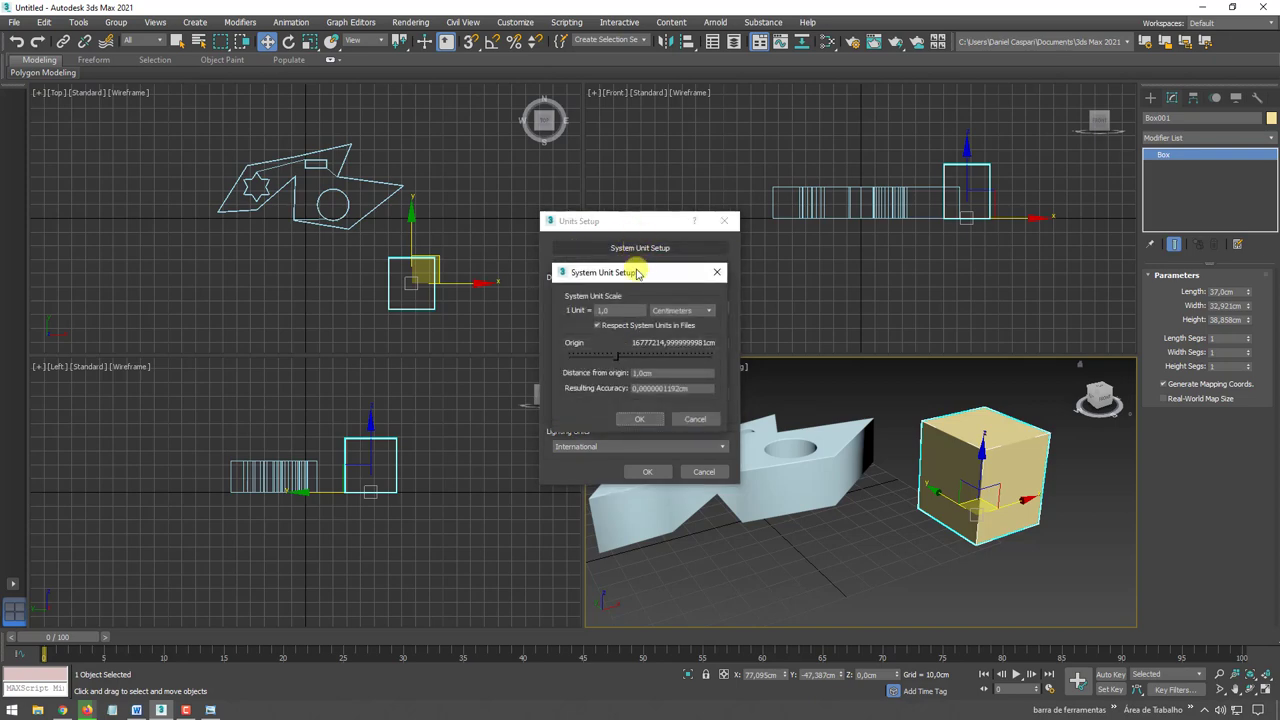
{"action": "mouse_move", "coordinate": [636, 264]}
{"action": "left_mouse_down"}
{"action": "mouse_move", "coordinate": [615, 159]}
{"action": "mouse_move", "coordinate": [581, 196]}
{"action": "left_mouse_up"}
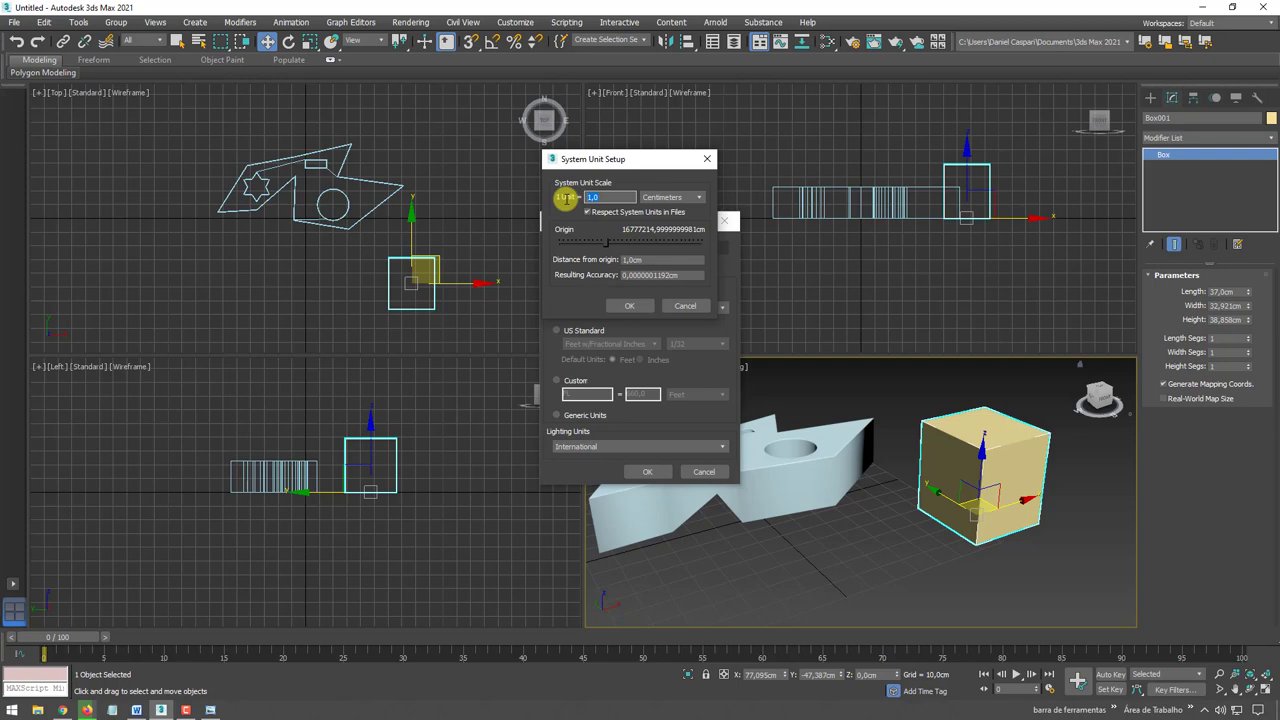
{"action": "left_click", "coordinate": [670, 197]}
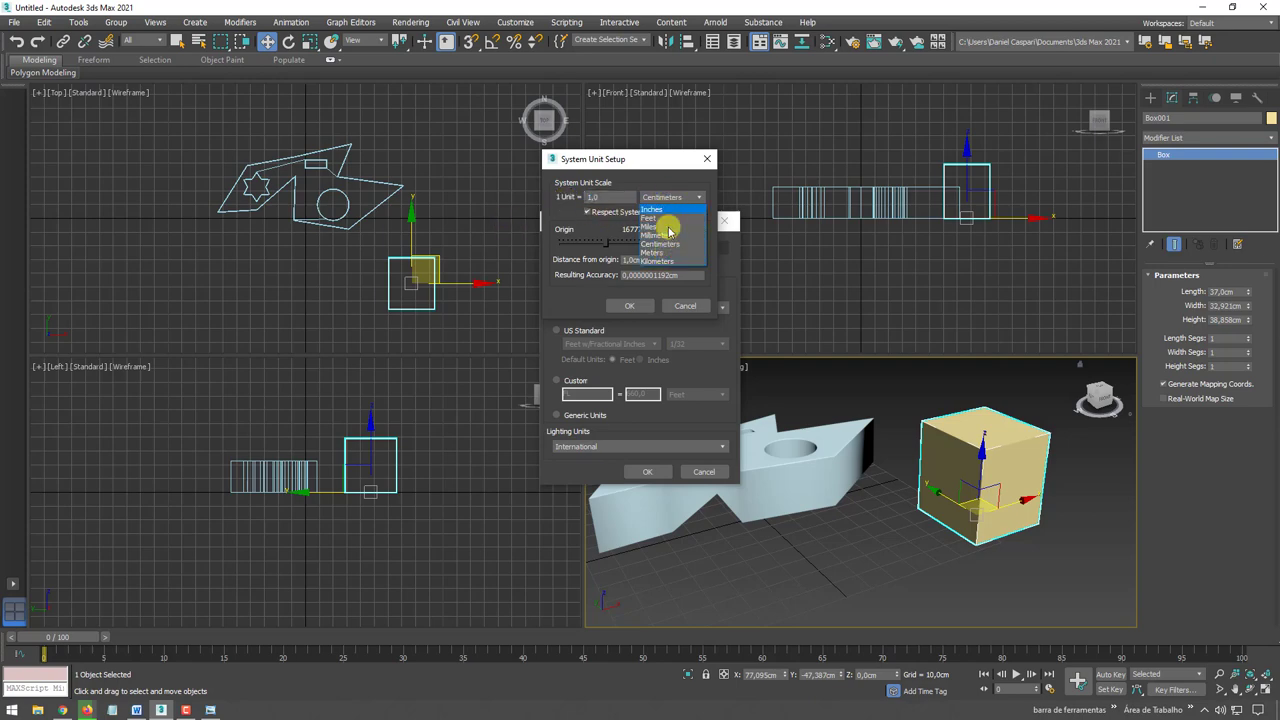
{"action": "left_click", "coordinate": [668, 246]}
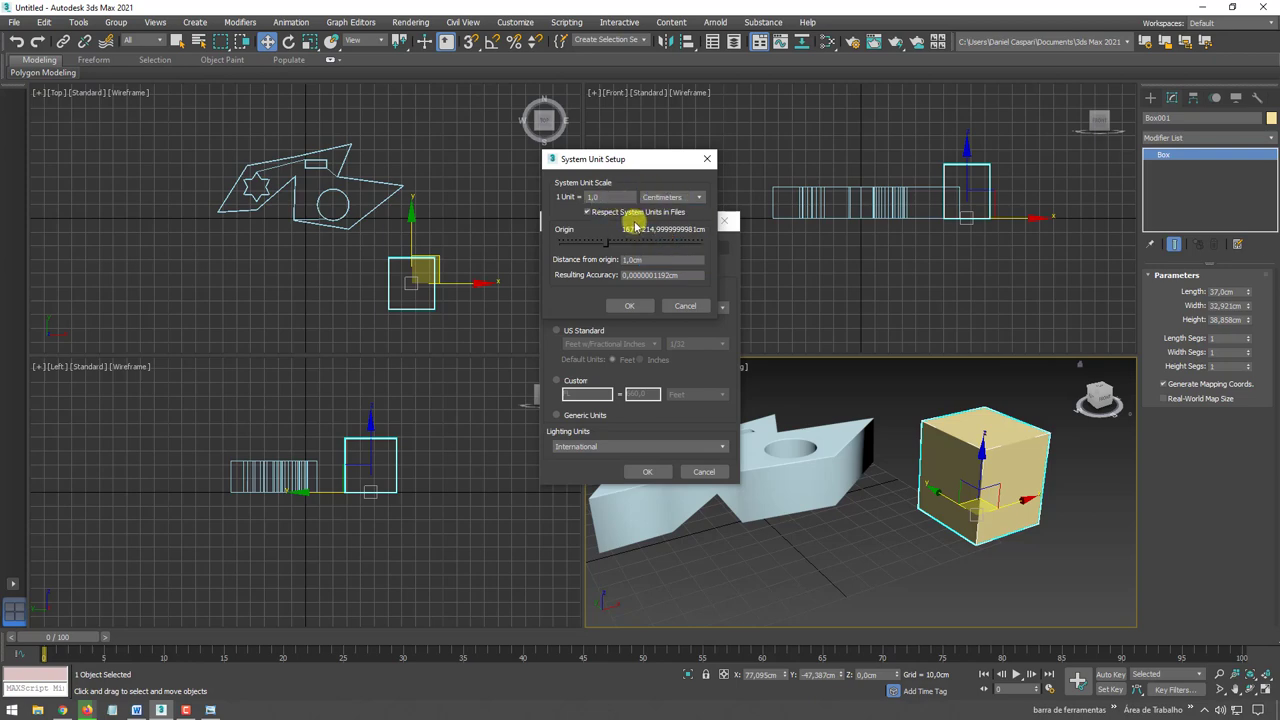
{"action": "left_click", "coordinate": [629, 305]}
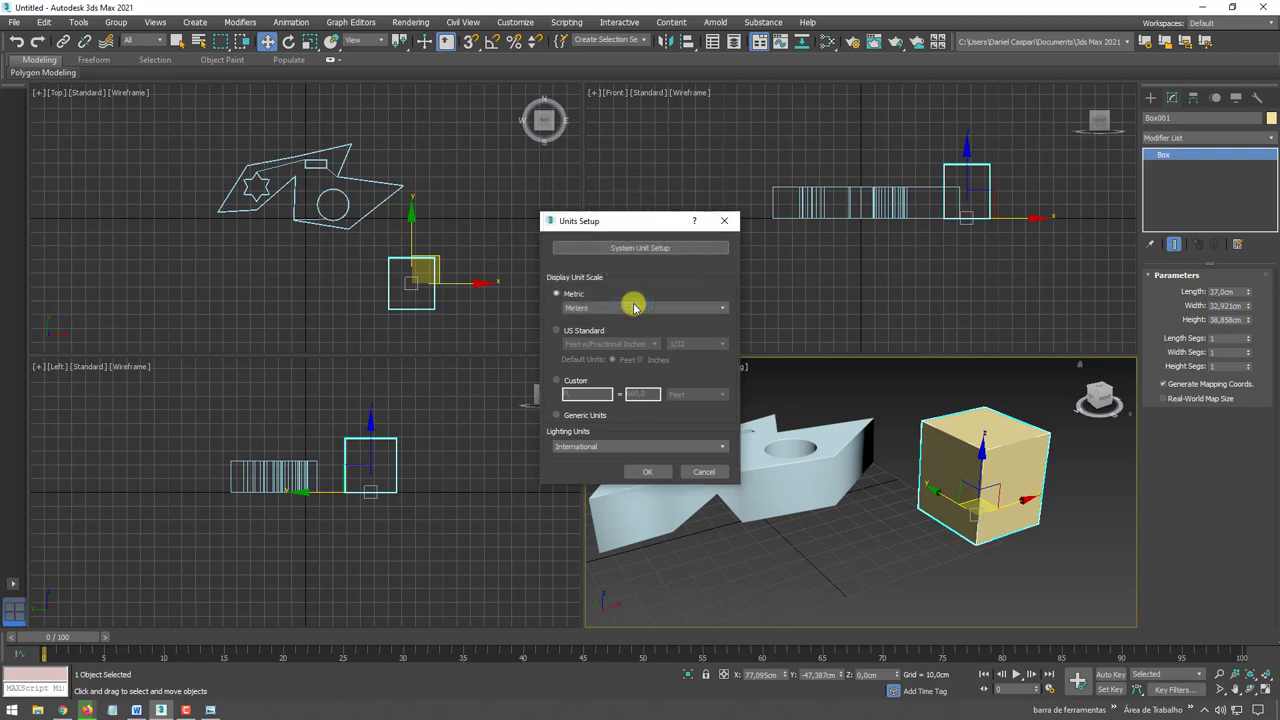
Apply Meters display units and stretch the box's width into a long bar
{"action": "left_click", "coordinate": [651, 470]}
{"action": "scroll", "coordinate": [790, 465], "scroll_direction": "down", "scroll_amount": 3}
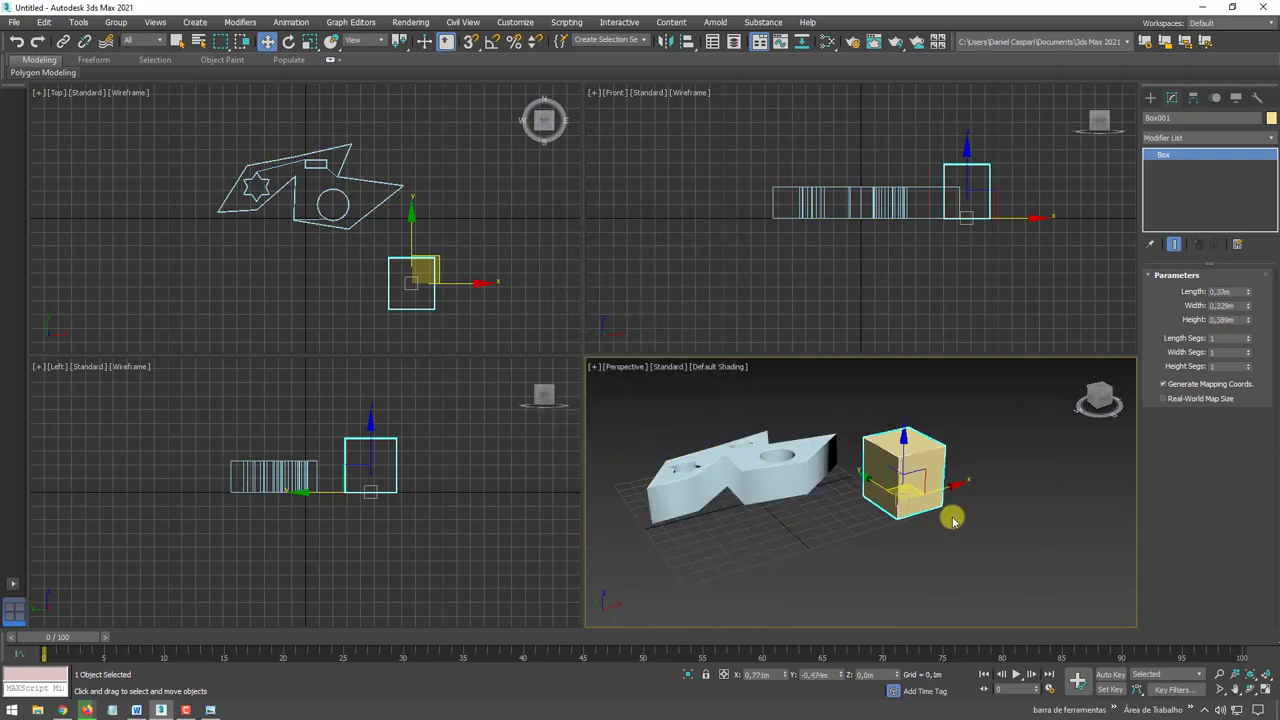
{"action": "double_click", "coordinate": [1228, 291]}
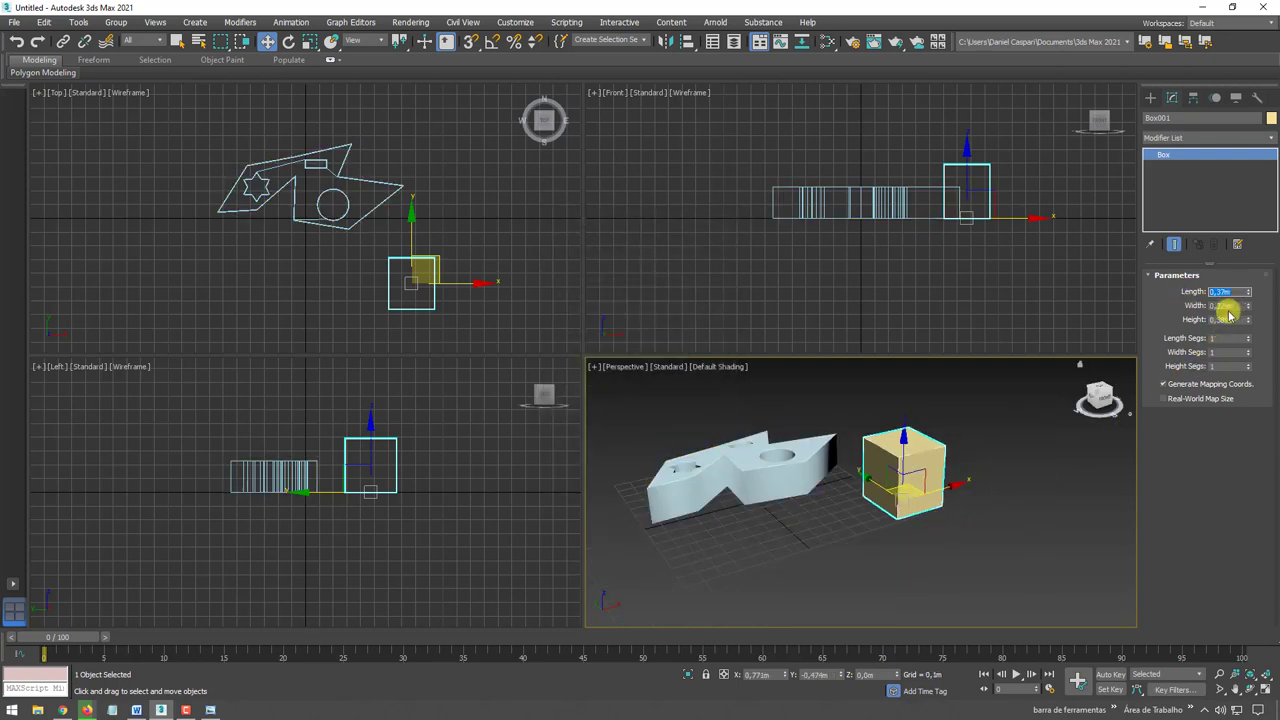
{"action": "double_click", "coordinate": [1226, 305]}
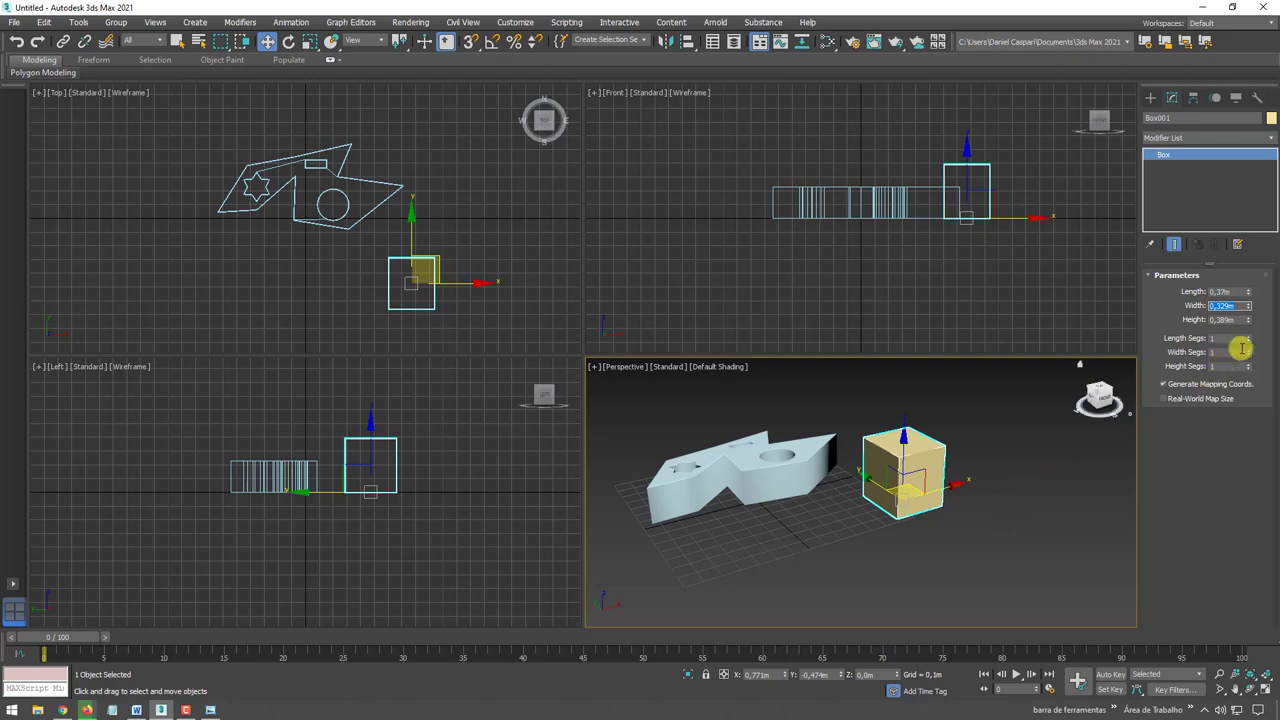
{"action": "mouse_move", "coordinate": [1248, 305]}
{"action": "left_mouse_down"}
{"action": "mouse_move", "coordinate": [1217, 571]}
{"action": "mouse_move", "coordinate": [1217, 545]}
{"action": "left_mouse_up"}
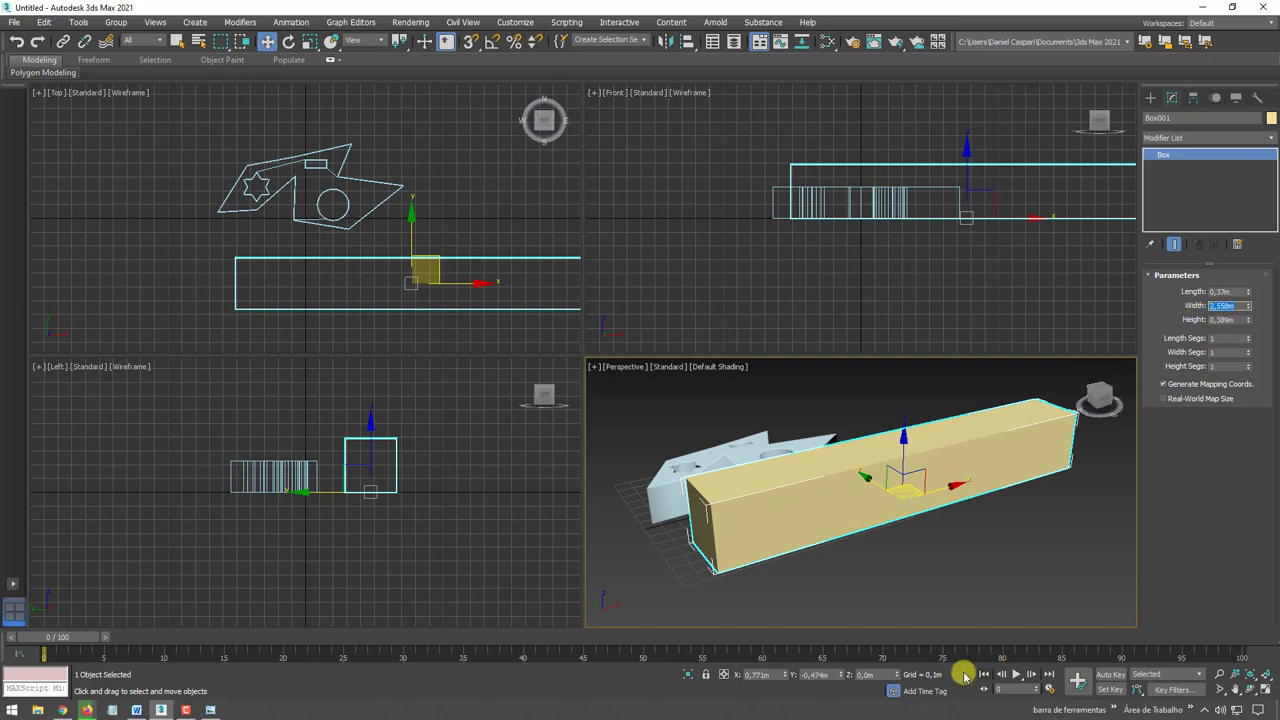
Delete the box and all remaining objects so the scene is empty
{"action": "scroll", "coordinate": [907, 465], "scroll_direction": "down", "scroll_amount": 5}
{"action": "key", "text": "Delete"}
{"action": "left_click_drag", "start_coordinate": [1148, 534], "coordinate": [728, 388]}
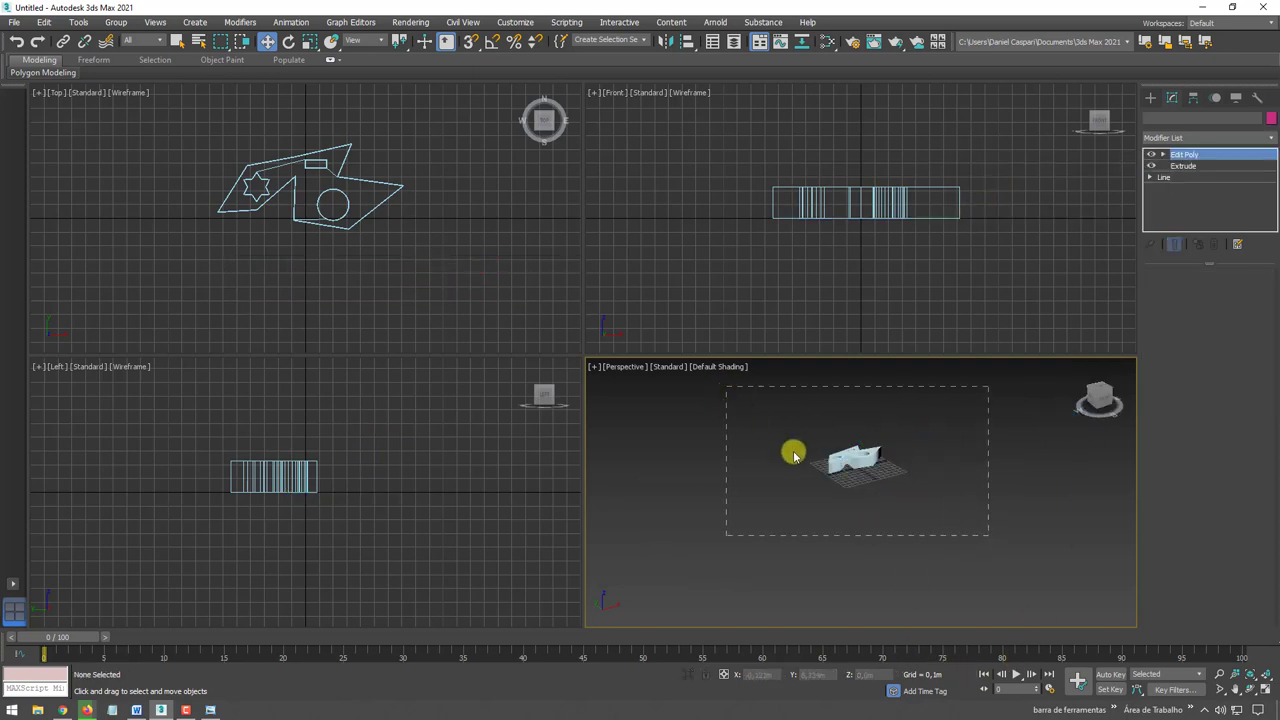
{"action": "key", "text": "Delete"}
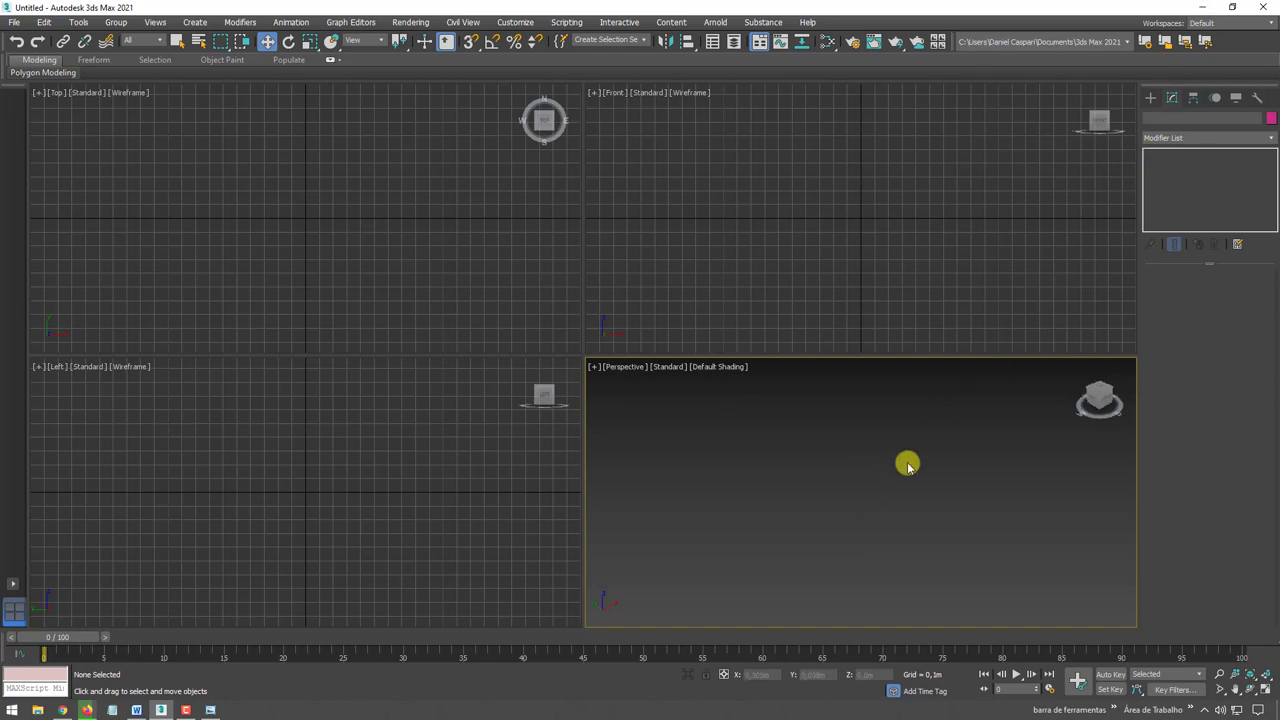
Open the desktop DWG folder and drag topografia_exemplo.DWG toward 3ds Max
{"action": "left_click", "coordinate": [1202, 7]}
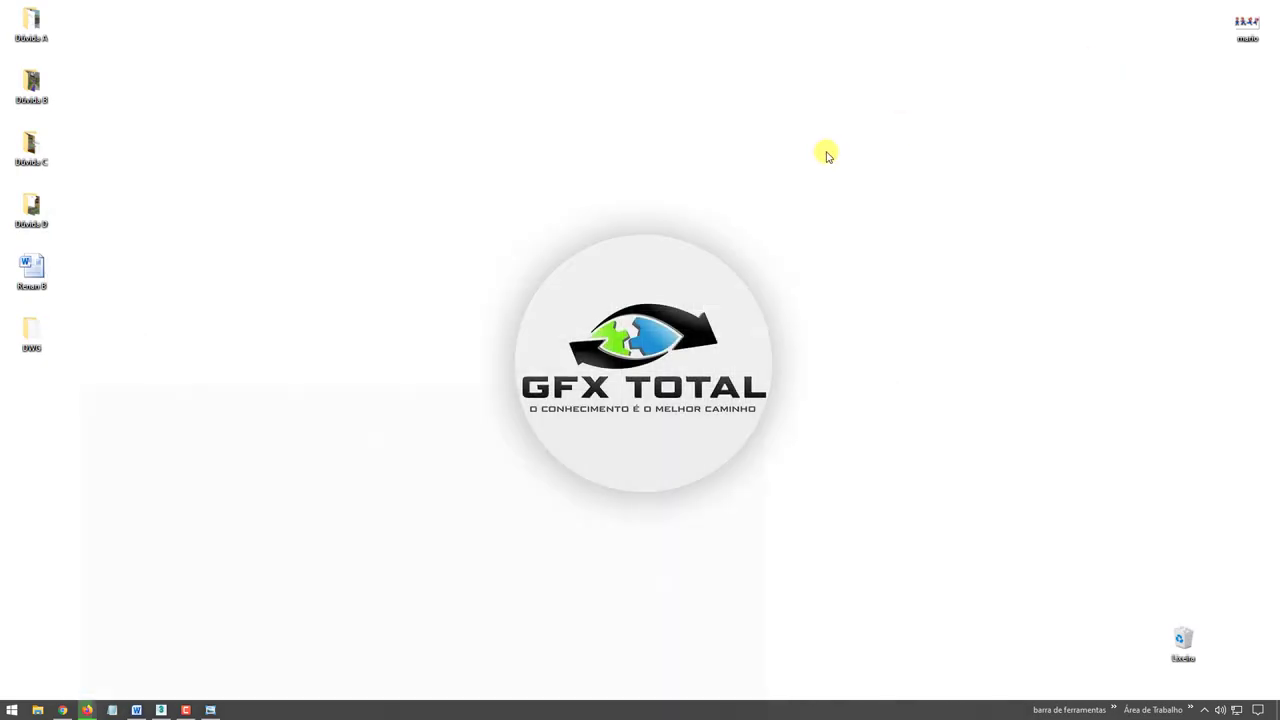
{"action": "double_click", "coordinate": [32, 335]}
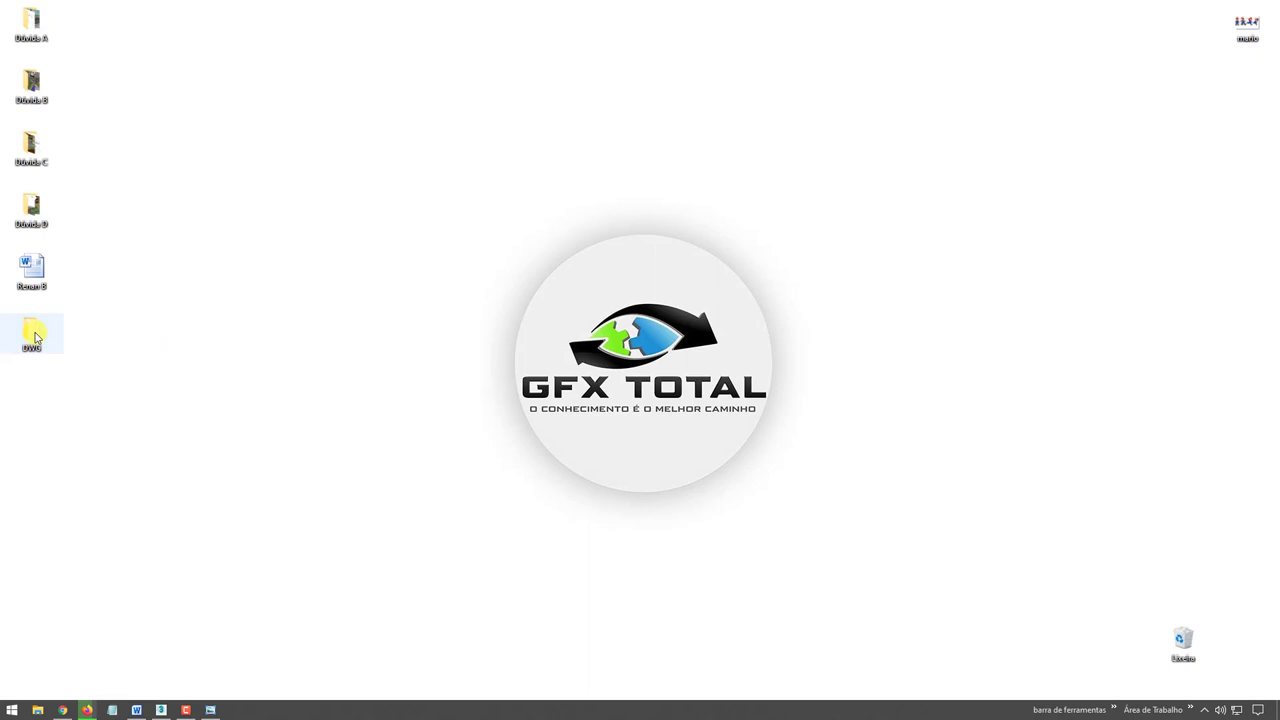
{"action": "left_click", "coordinate": [327, 158]}
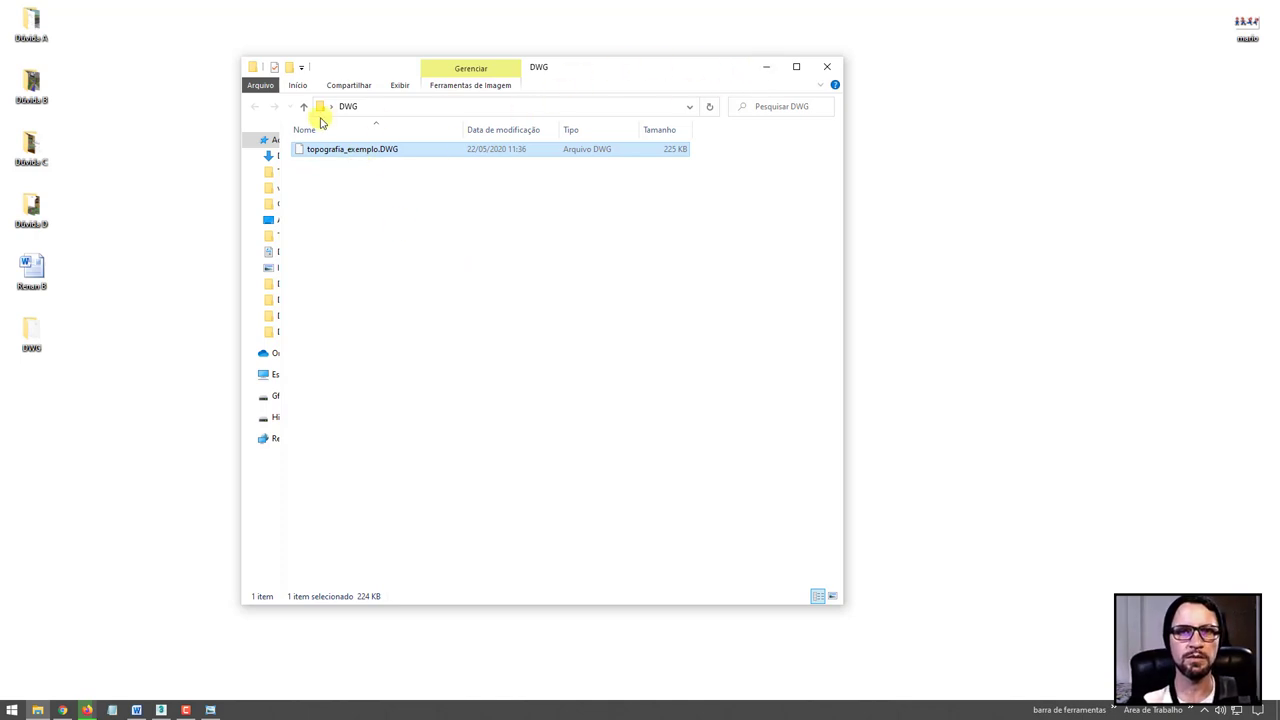
{"action": "left_click", "coordinate": [29, 348]}
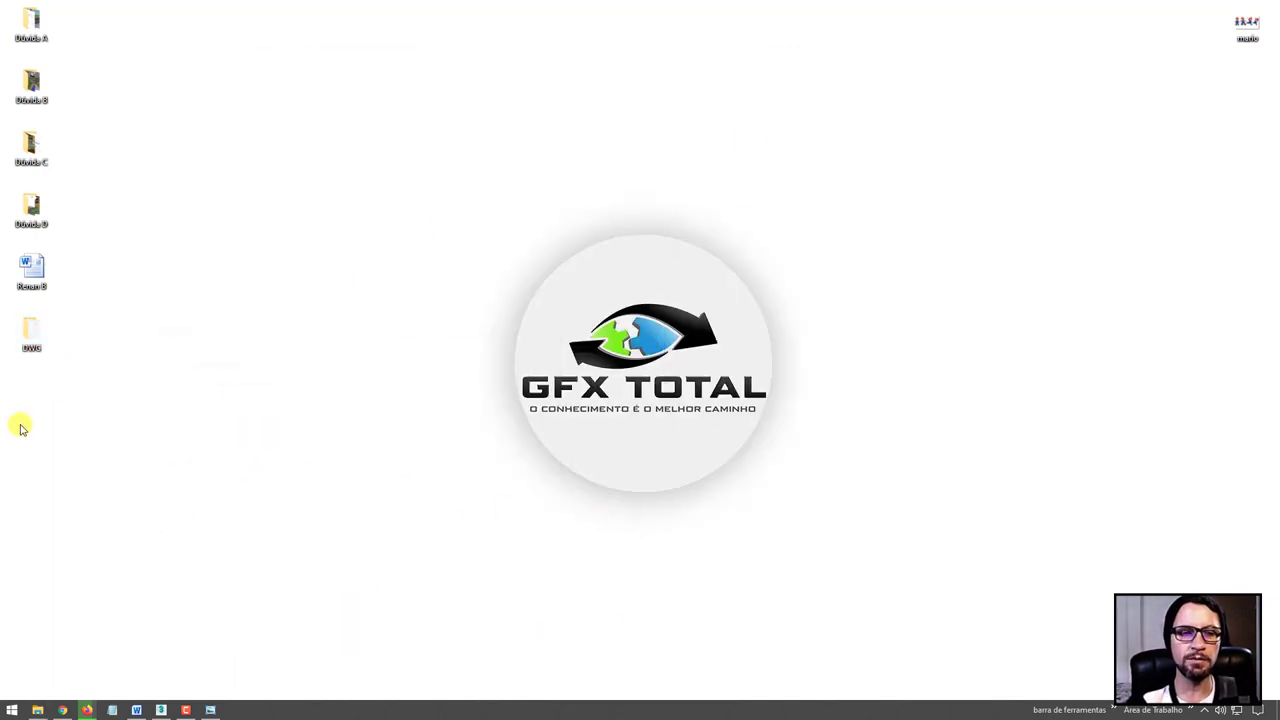
{"action": "double_click", "coordinate": [31, 335]}
{"action": "mouse_move", "coordinate": [324, 155]}
{"action": "left_mouse_down"}
{"action": "mouse_move", "coordinate": [387, 465]}
{"action": "mouse_move", "coordinate": [160, 711]}
{"action": "left_mouse_up"}
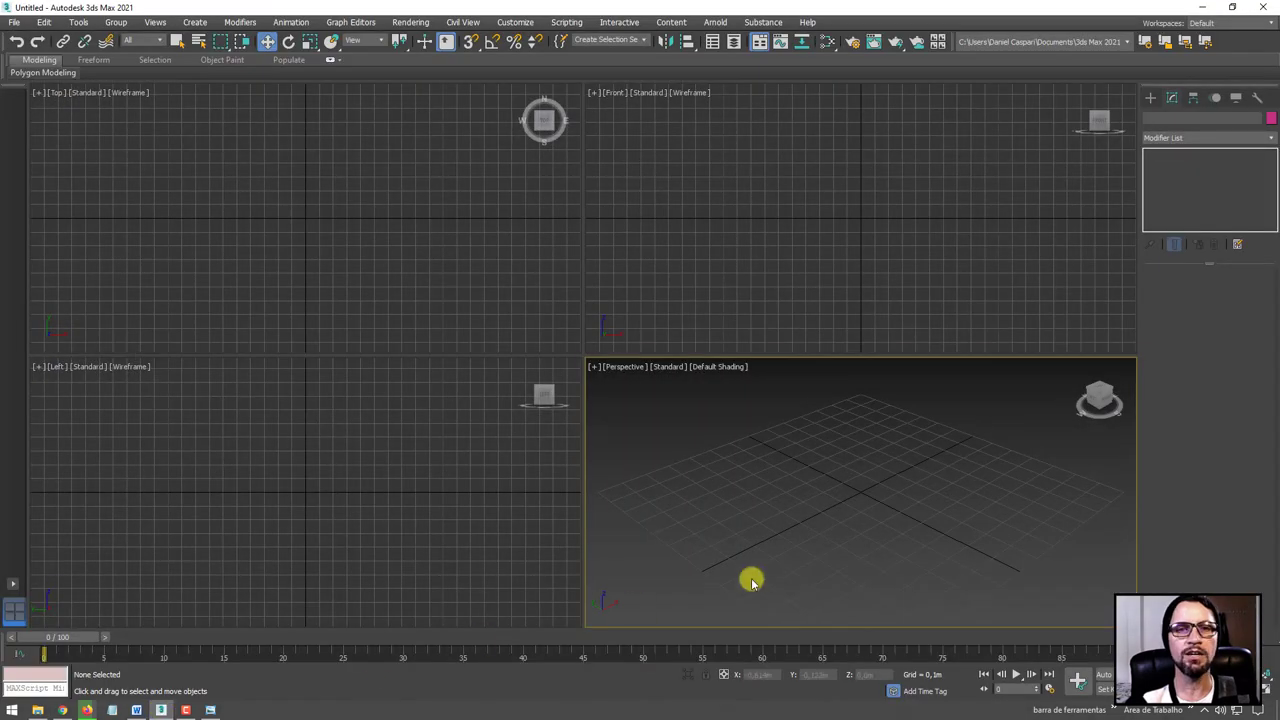
Start a File > Import of topografia_exemplo.DWG
{"action": "left_click", "coordinate": [15, 22]}
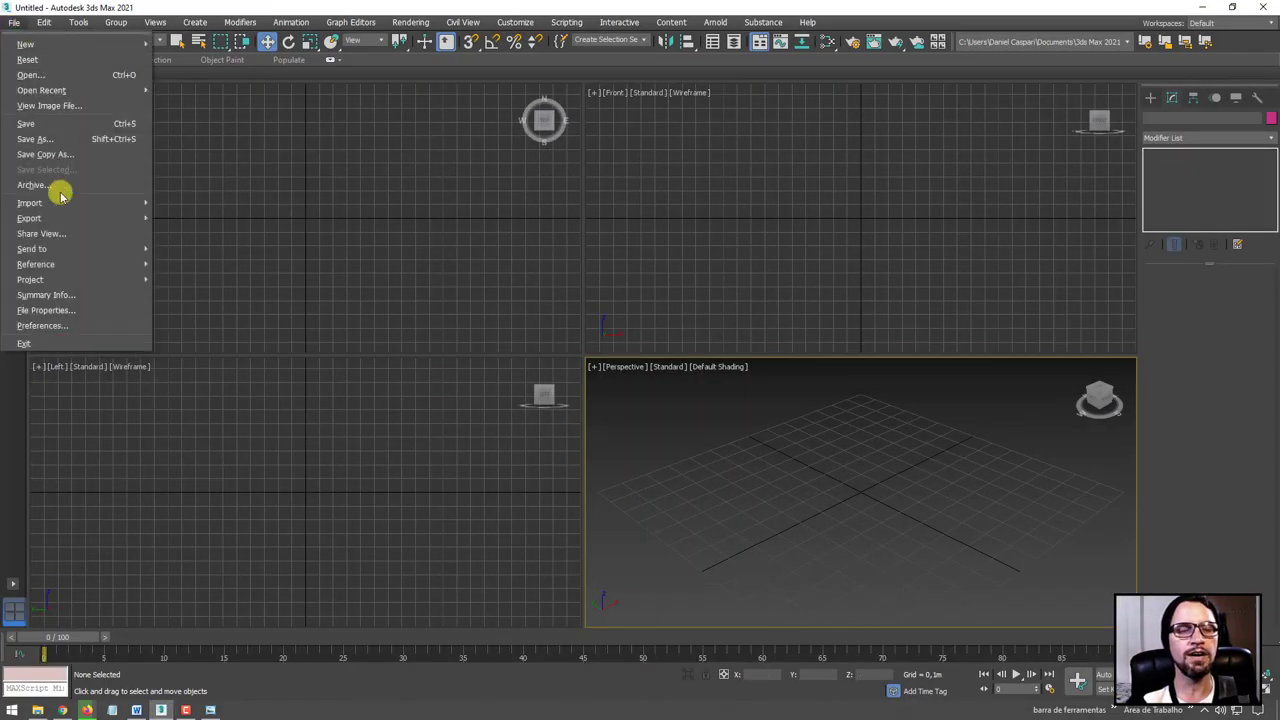
{"action": "mouse_move", "coordinate": [60, 203]}
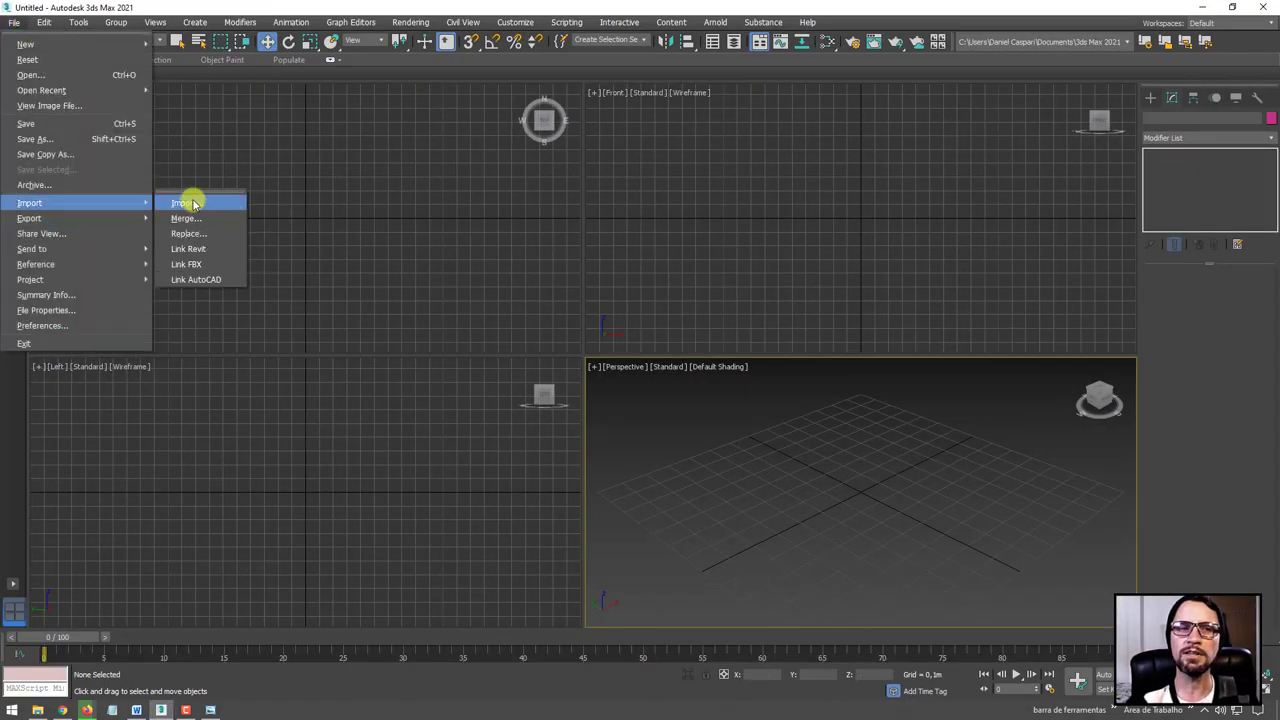
{"action": "left_click", "coordinate": [188, 202]}
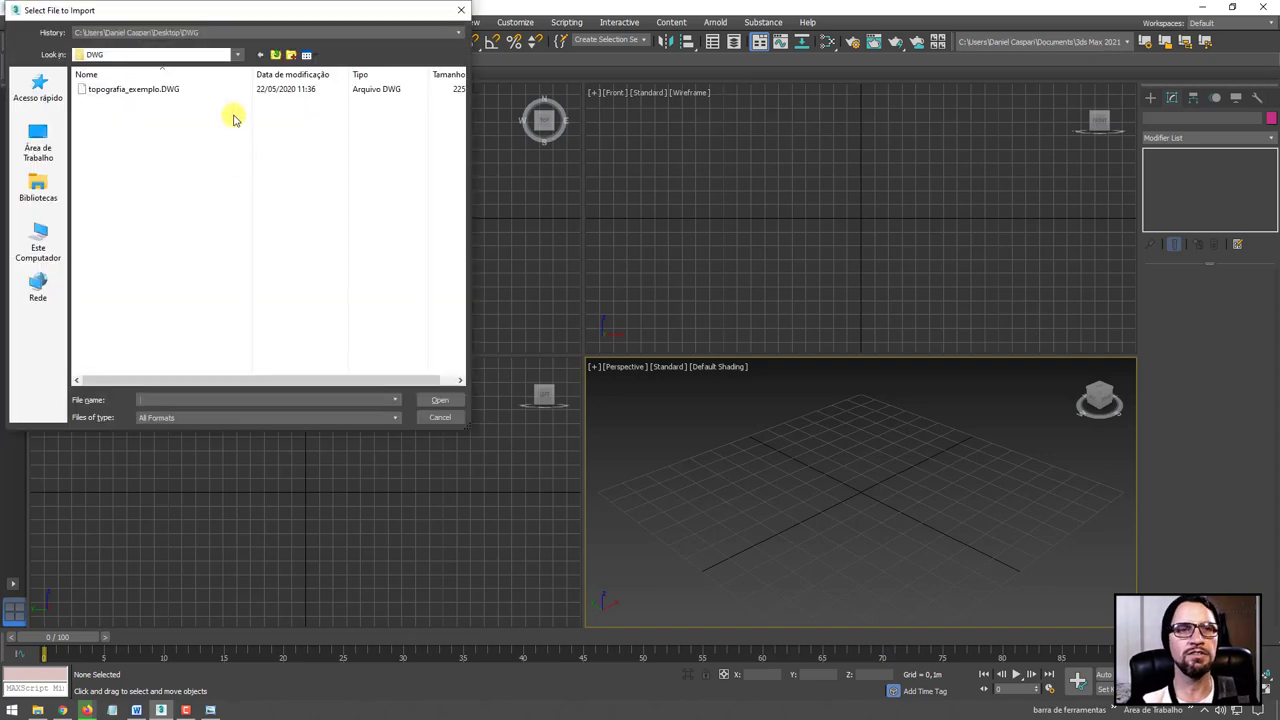
{"action": "left_click", "coordinate": [128, 90]}
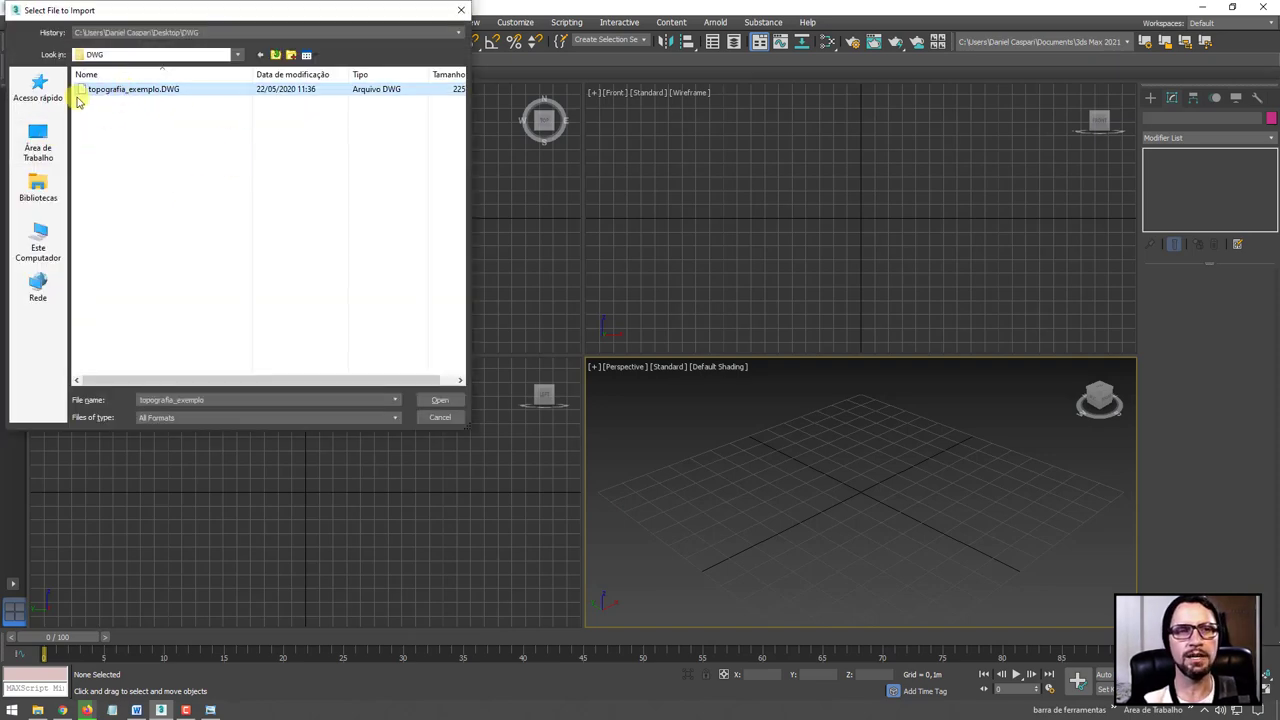
{"action": "left_click", "coordinate": [439, 398]}
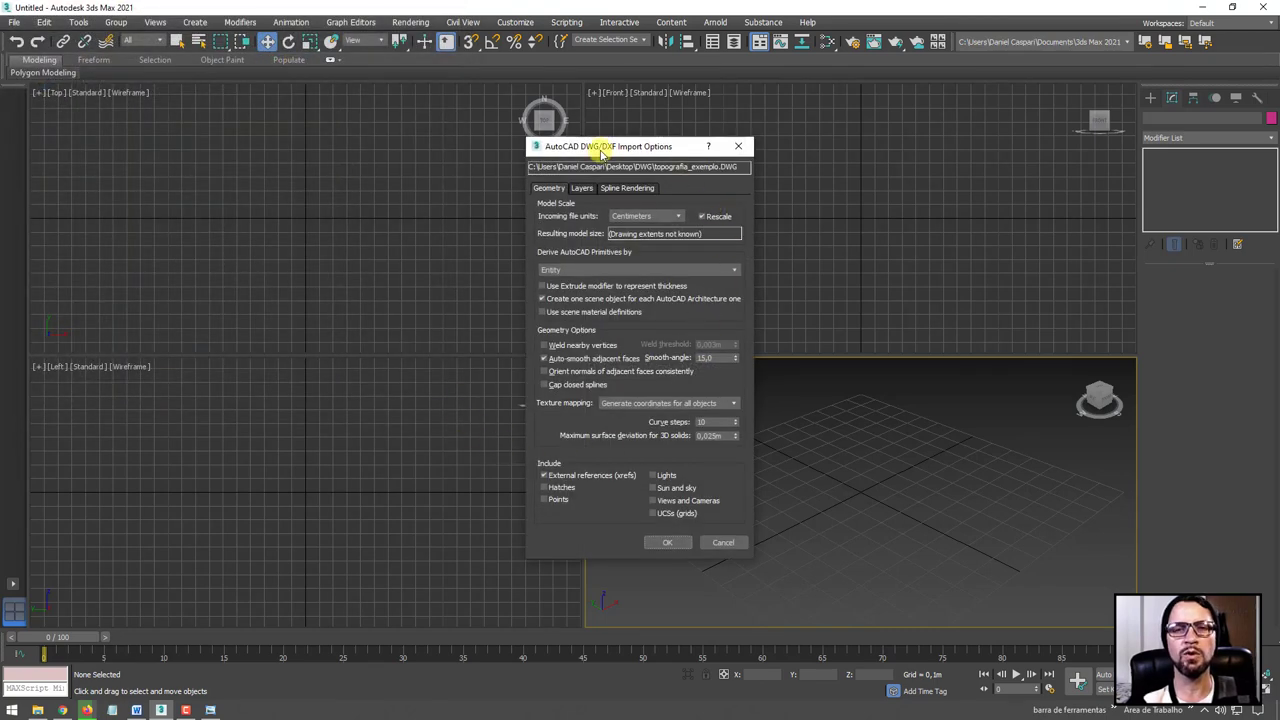
{"action": "left_click_drag", "start_coordinate": [606, 150], "coordinate": [565, 153]}
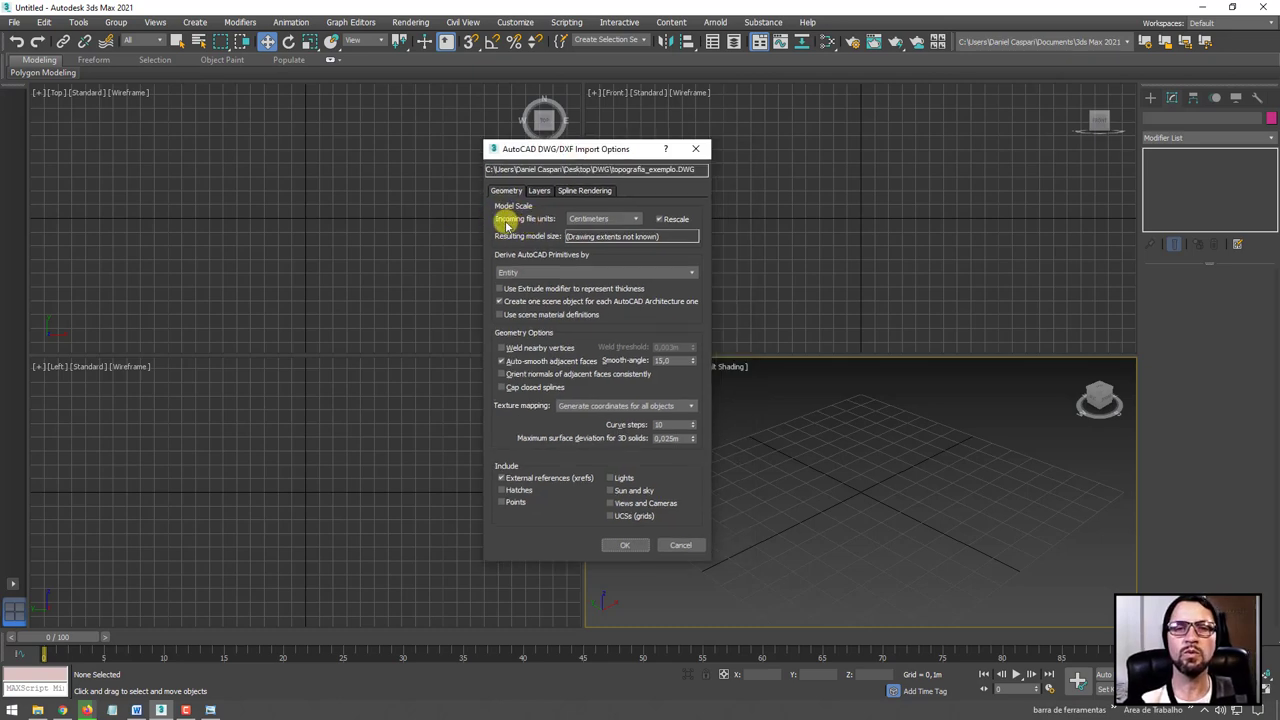
Keep rescaling with Centimeters incoming units, derive primitives by Entity, and import
{"action": "left_click", "coordinate": [659, 220]}
{"action": "left_click", "coordinate": [660, 219]}
{"action": "left_click", "coordinate": [635, 218]}
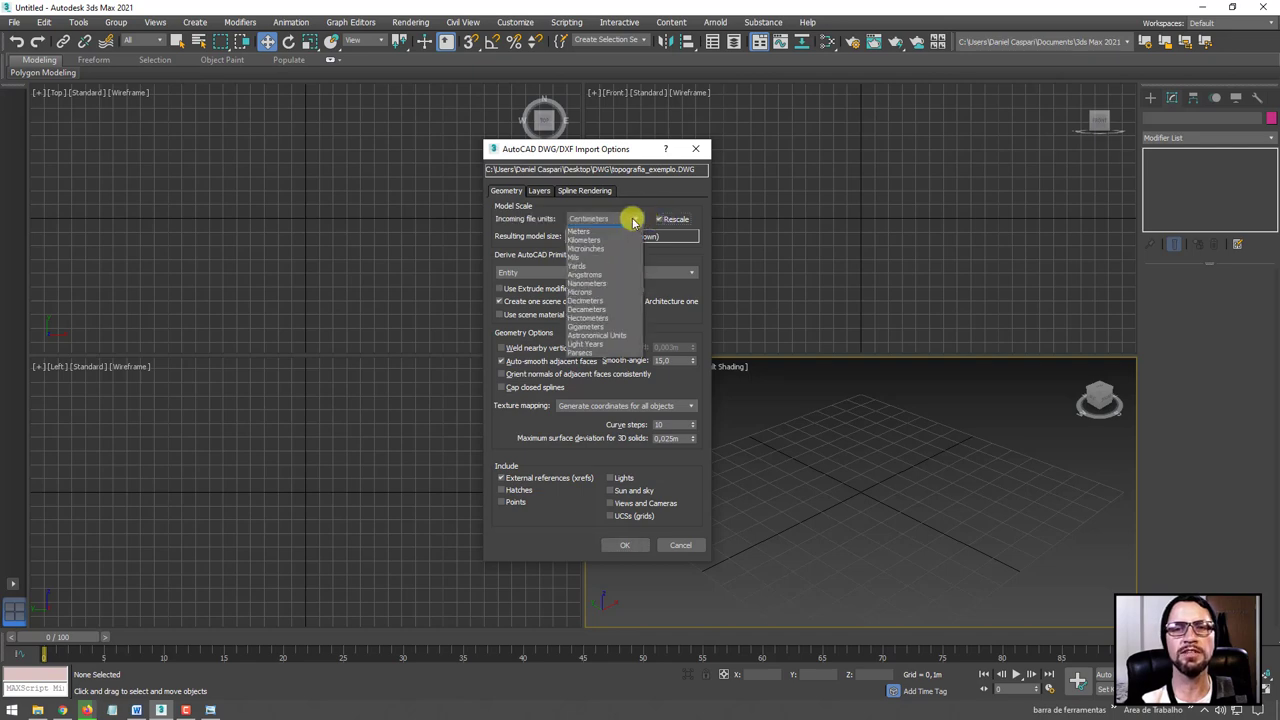
{"action": "left_click", "coordinate": [637, 221]}
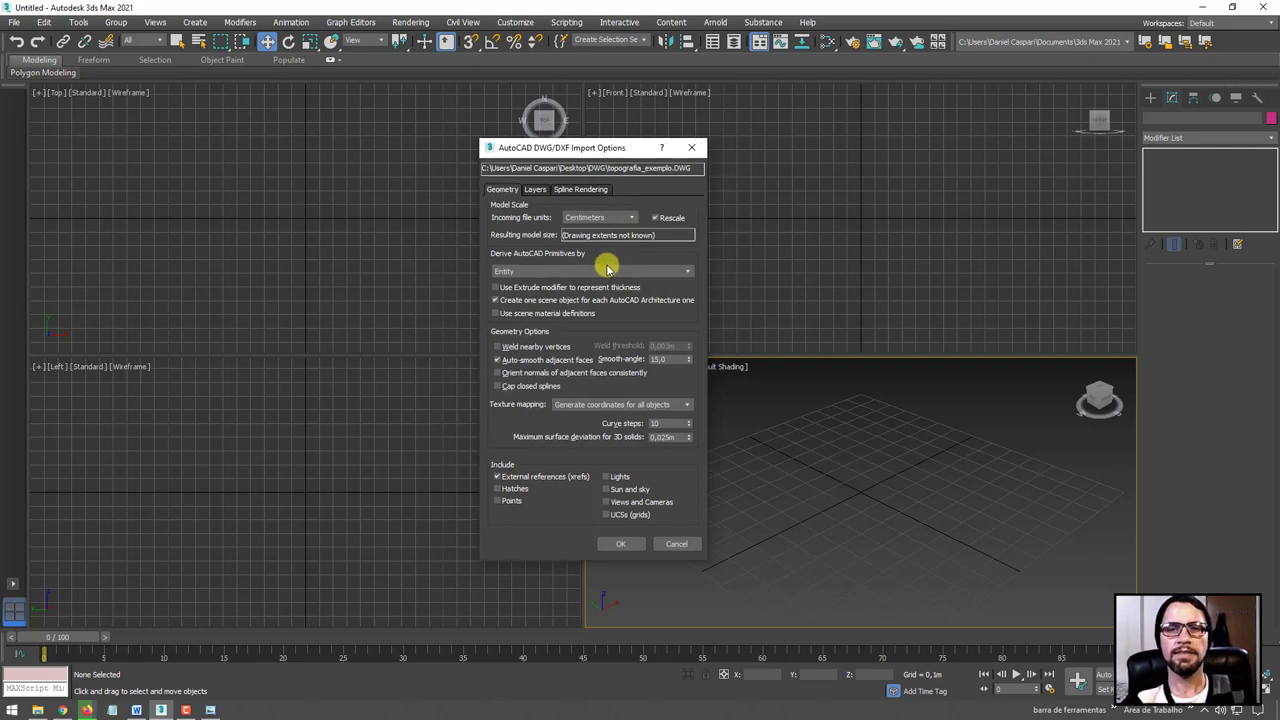
{"action": "left_click", "coordinate": [534, 273]}
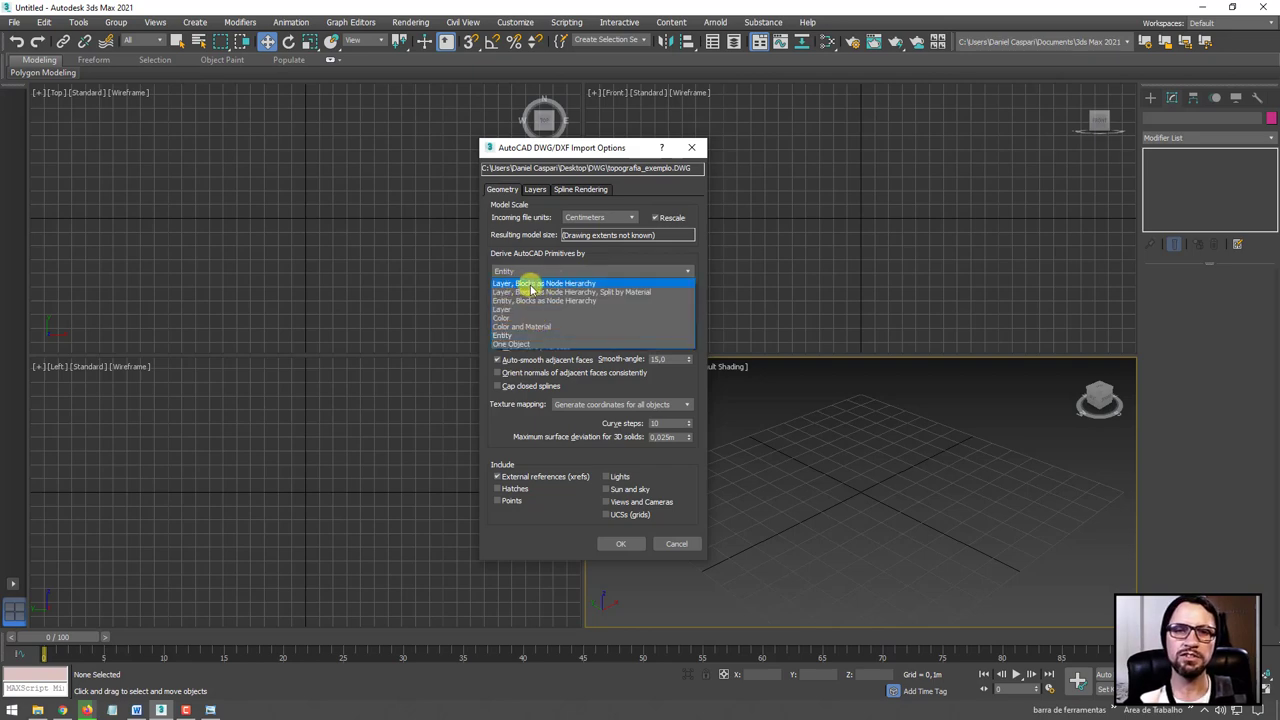
{"action": "left_click", "coordinate": [531, 287]}
{"action": "left_click", "coordinate": [529, 271]}
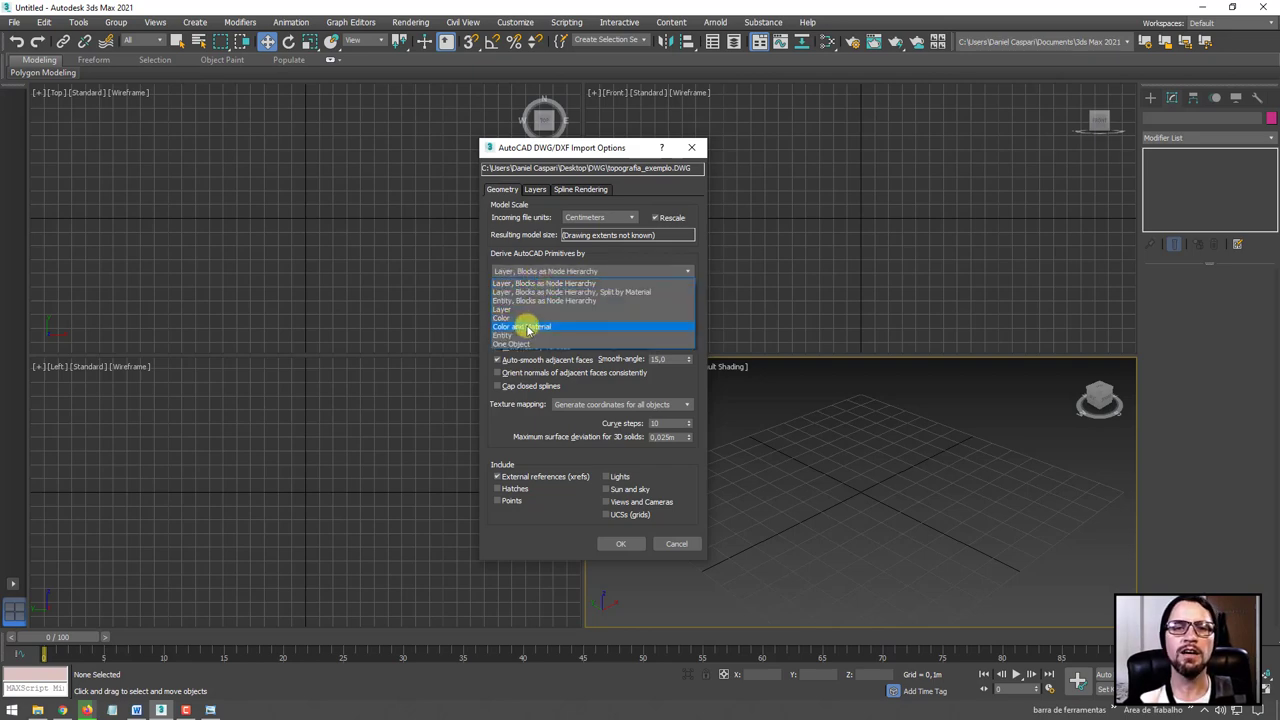
{"action": "left_click", "coordinate": [511, 336]}
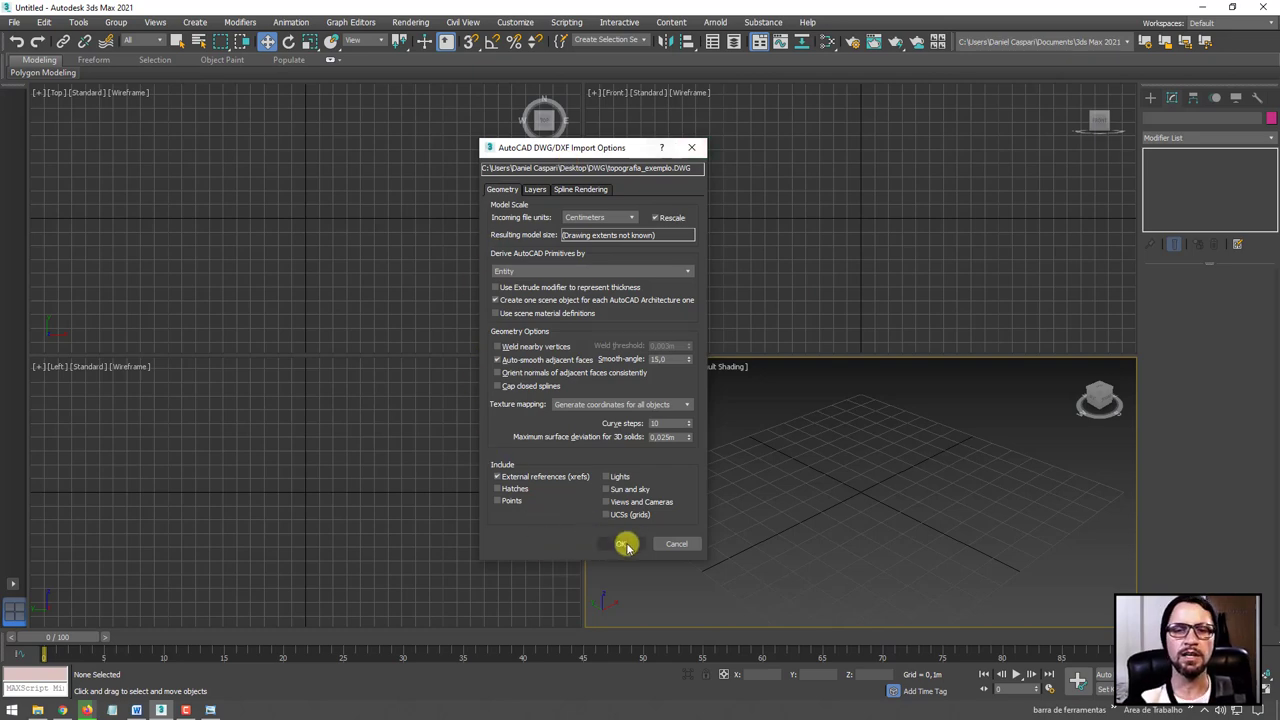
{"action": "left_click", "coordinate": [620, 543]}
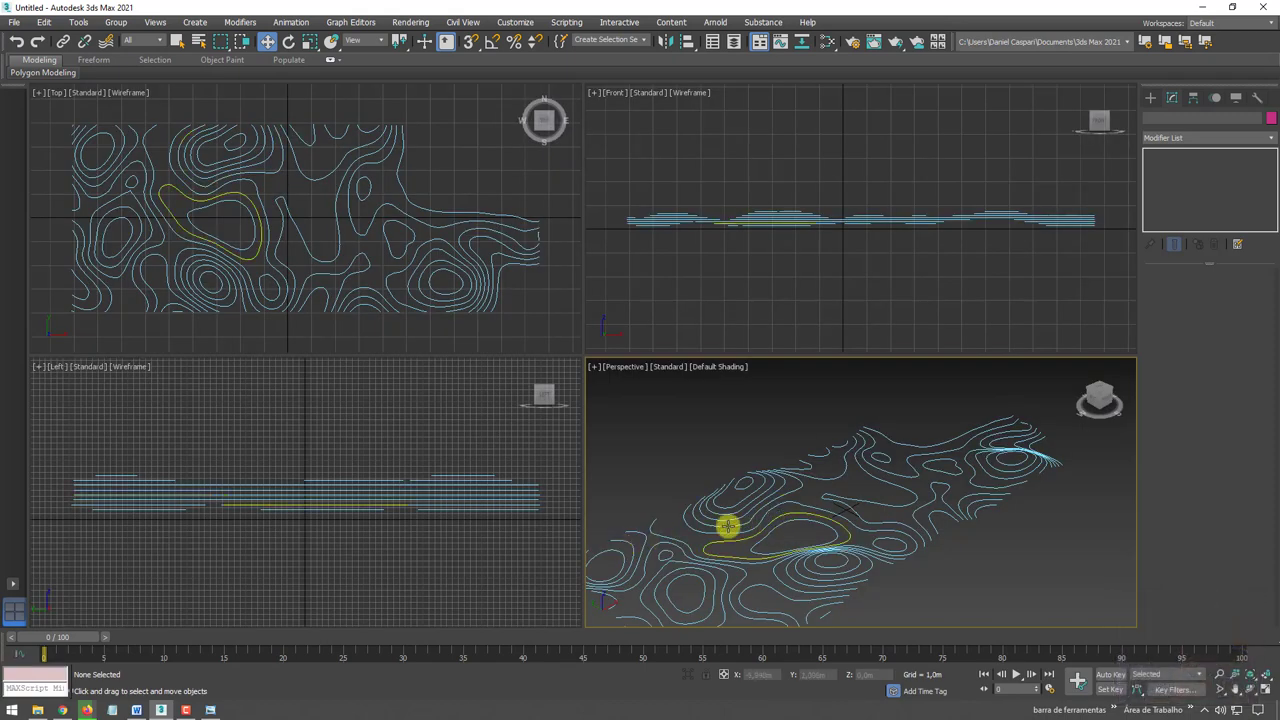
Maximize the Perspective viewport, angle it top-down, and box-select then deselect the contours
{"action": "scroll", "coordinate": [720, 541], "scroll_direction": "down", "scroll_amount": 4}
{"action": "mouse_move", "coordinate": [731, 514]}
{"action": "middle_mouse_down", "text": "alt"}
{"action": "mouse_move", "coordinate": [955, 543]}
{"action": "mouse_move", "coordinate": [975, 574]}
{"action": "middle_mouse_up", "text": "alt"}
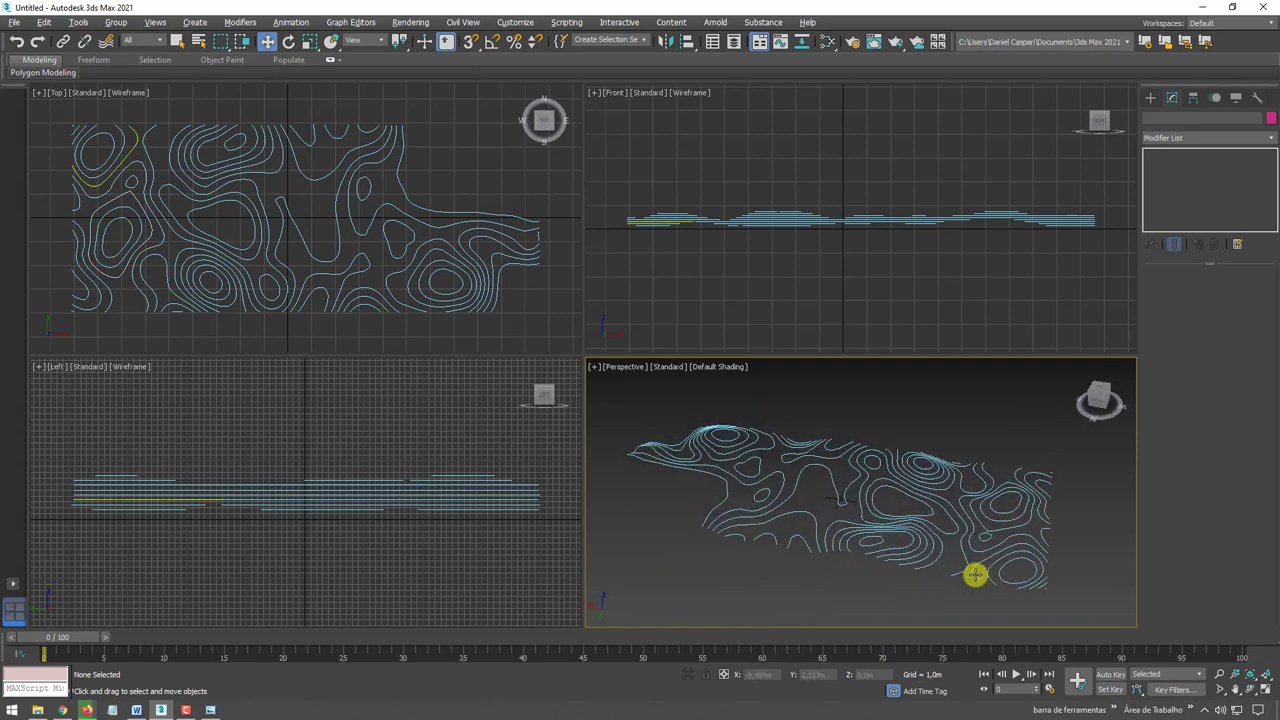
{"action": "left_click", "coordinate": [1267, 690]}
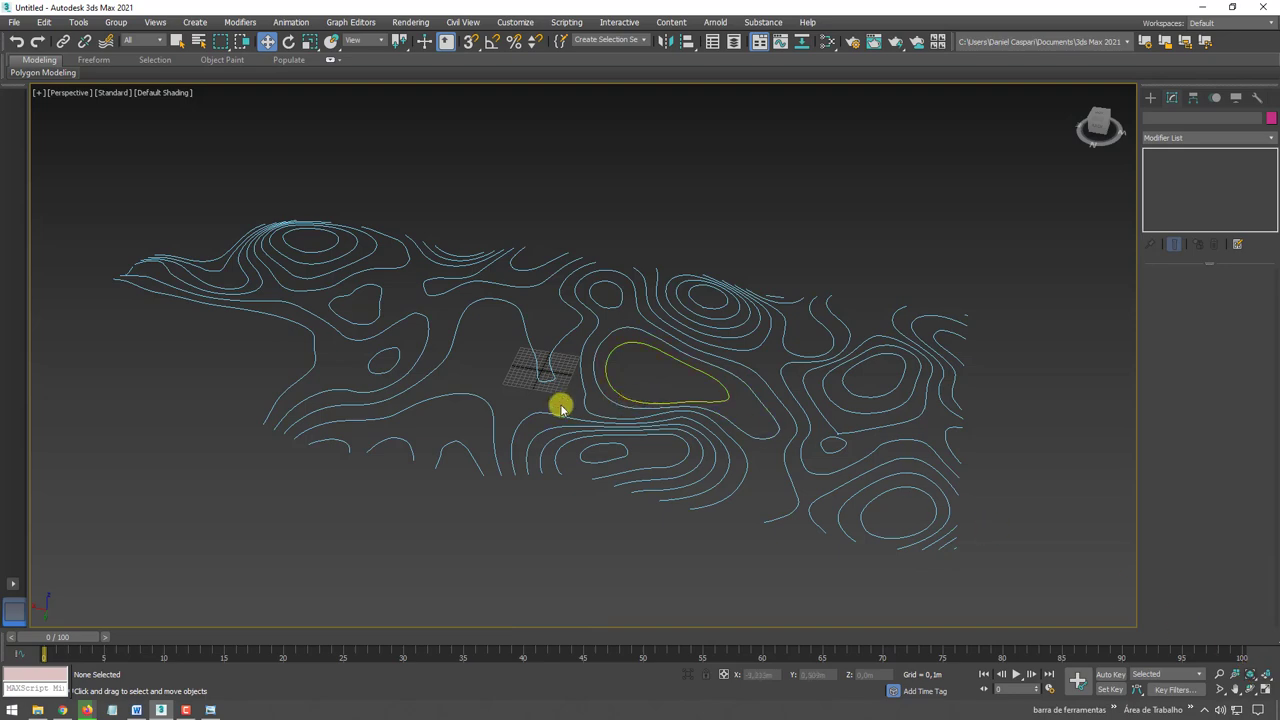
{"action": "mouse_move", "coordinate": [453, 362]}
{"action": "middle_mouse_down", "text": "alt"}
{"action": "mouse_move", "coordinate": [474, 426]}
{"action": "mouse_move", "coordinate": [477, 366]}
{"action": "middle_mouse_up", "text": "alt"}
{"action": "scroll", "coordinate": [477, 366], "scroll_direction": "down", "scroll_amount": 5}
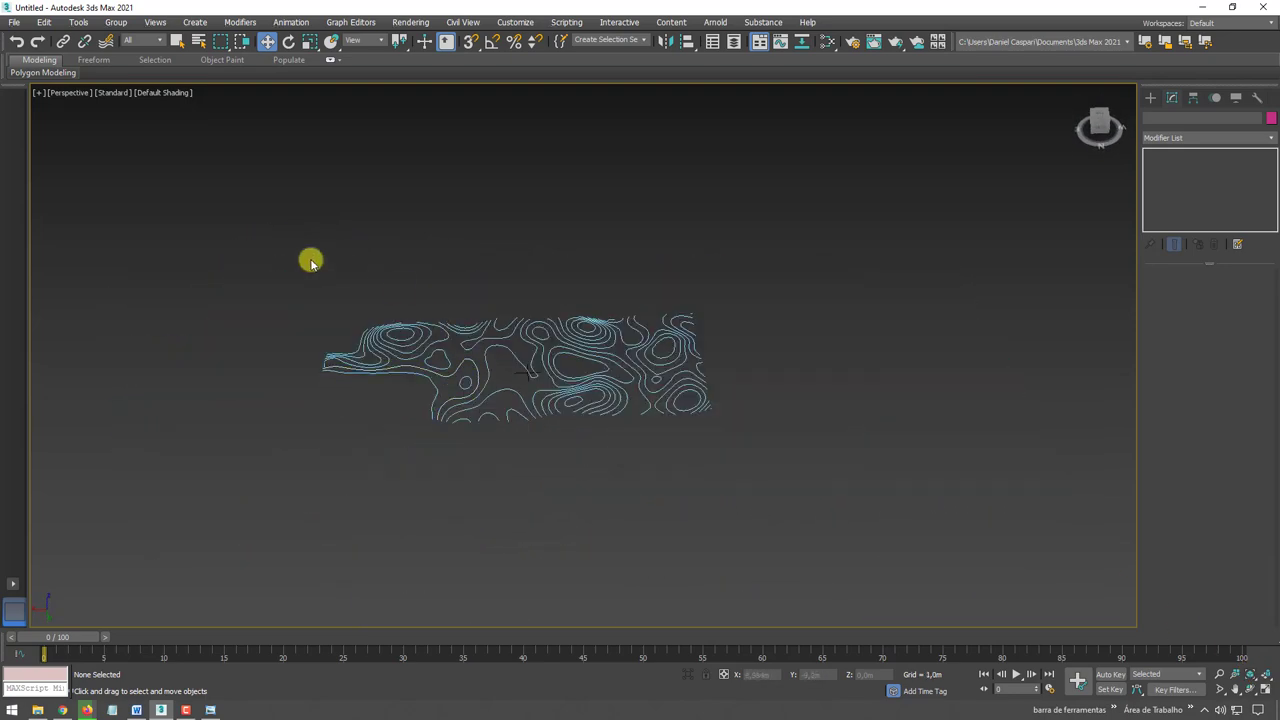
{"action": "left_click_drag", "start_coordinate": [282, 248], "coordinate": [808, 510]}
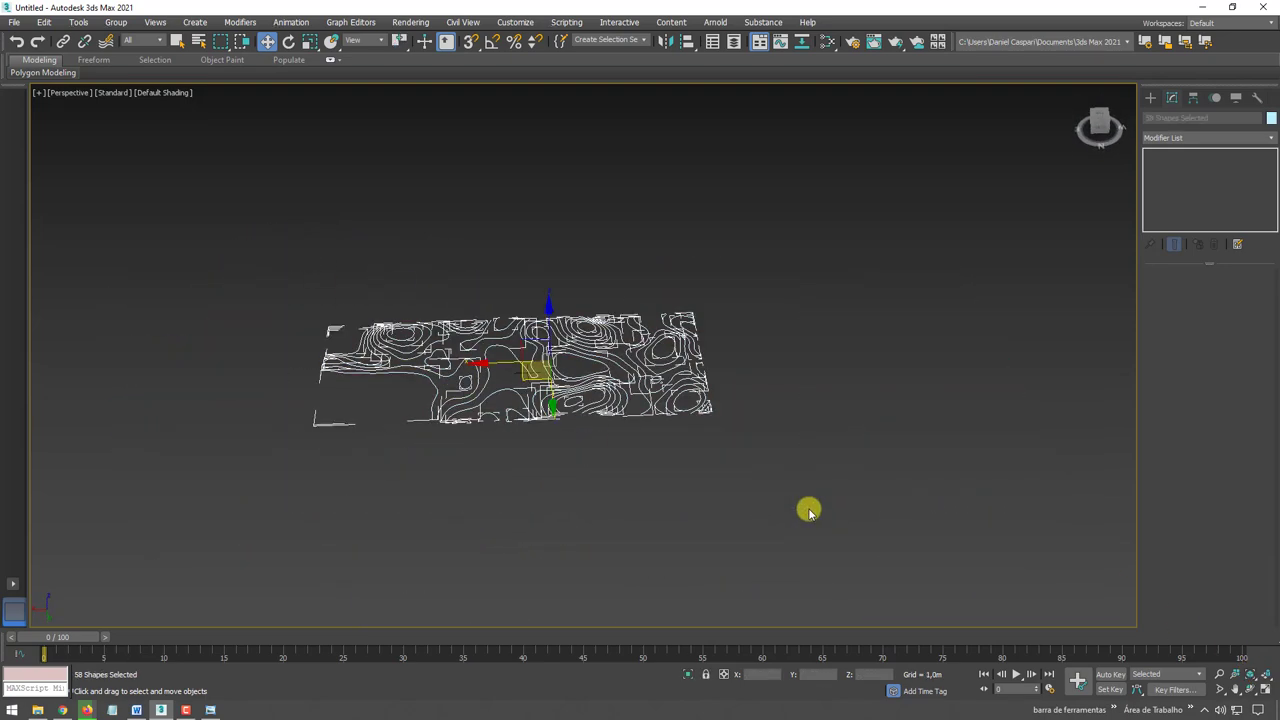
{"action": "left_click", "coordinate": [808, 510]}
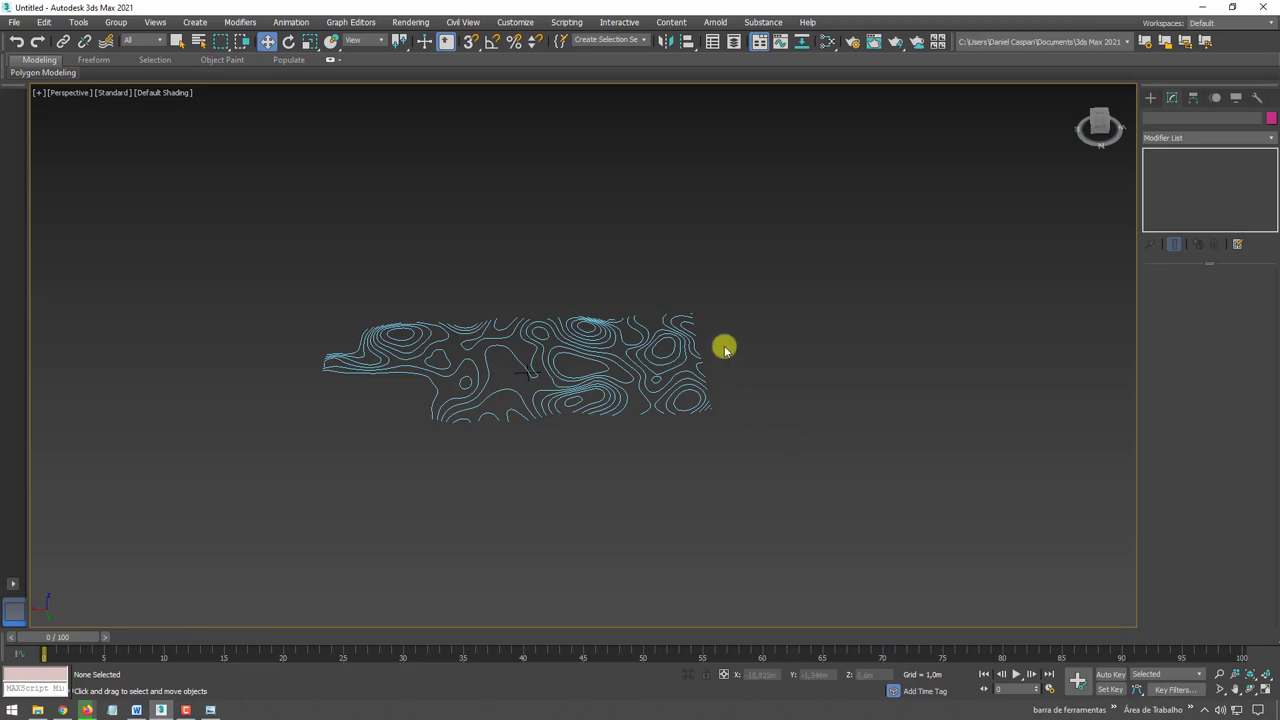
Tilt the view, reselect all 58 contour shapes, widen the view, then deselect
{"action": "middle_click_drag", "start_coordinate": [540, 376], "coordinate": [573, 375], "text": "alt"}
{"action": "left_click_drag", "start_coordinate": [863, 492], "coordinate": [297, 297]}
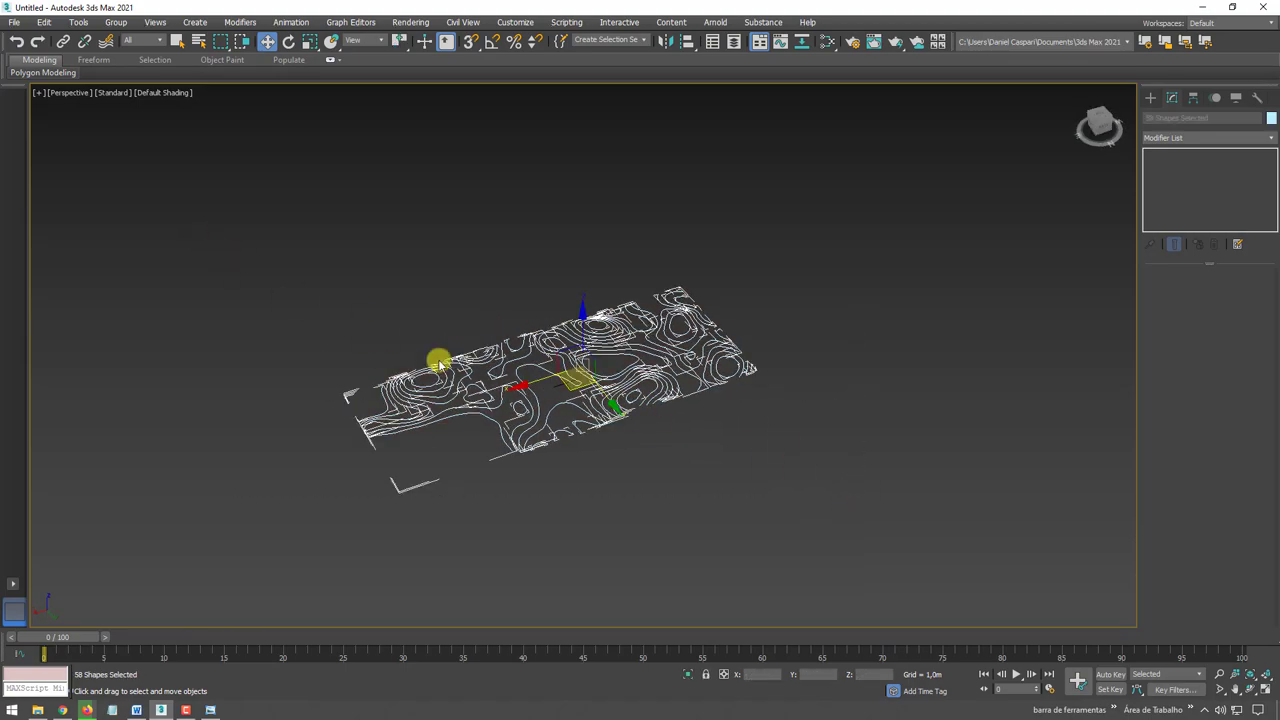
{"action": "scroll", "coordinate": [470, 390], "scroll_direction": "up", "scroll_amount": 3}
{"action": "scroll", "coordinate": [580, 435], "scroll_direction": "up", "scroll_amount": 3}
{"action": "scroll", "coordinate": [650, 444], "scroll_direction": "down", "scroll_amount": 4}
{"action": "middle_click_drag", "start_coordinate": [677, 446], "coordinate": [774, 483], "text": "alt"}
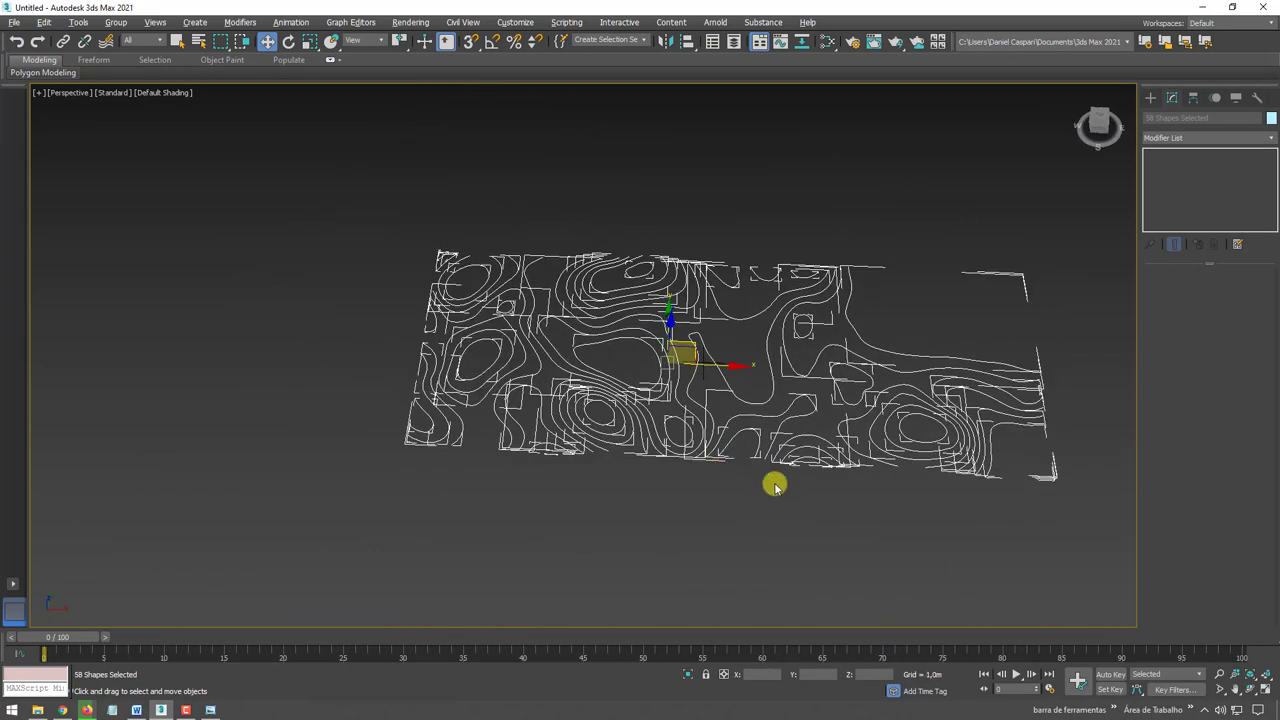
{"action": "left_click", "coordinate": [856, 522]}
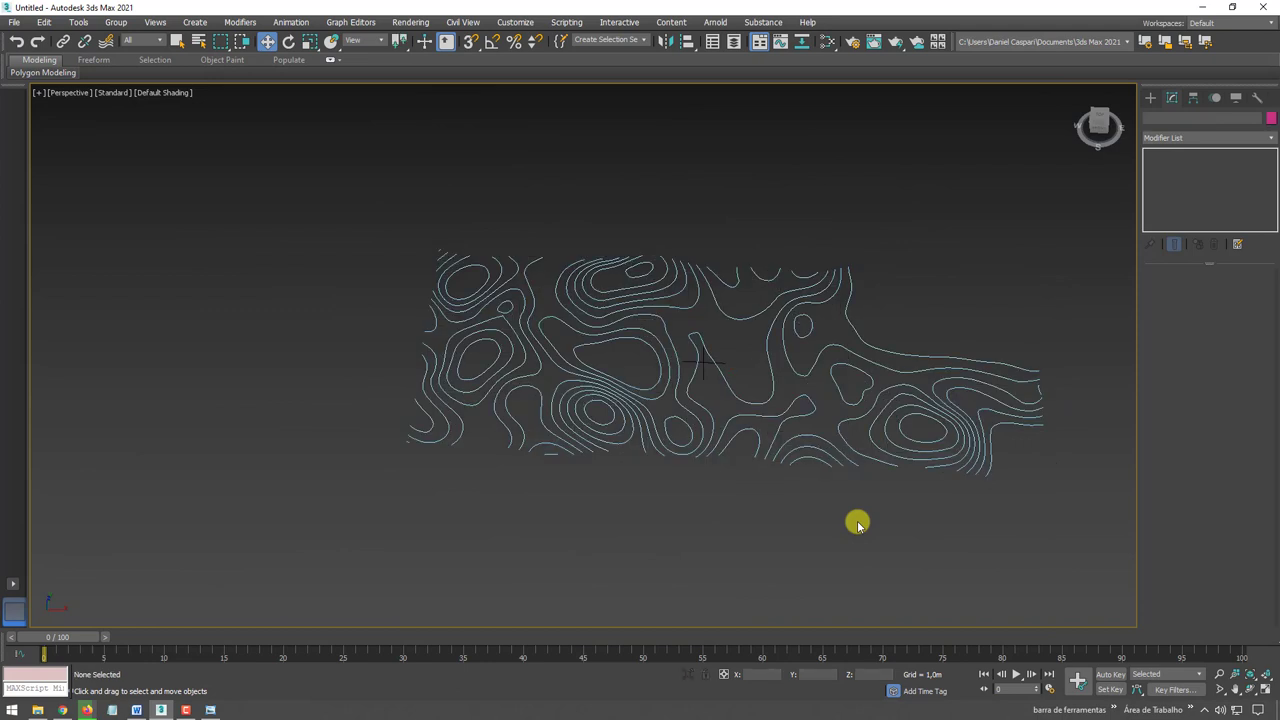
Select one 3dPolyline contour, inspect its dense vertices at Vertex level, then switch to Create
{"action": "left_click", "coordinate": [937, 357]}
{"action": "mouse_move", "coordinate": [937, 357]}
{"action": "middle_mouse_down"}
{"action": "mouse_move", "coordinate": [794, 271]}
{"action": "mouse_move", "coordinate": [686, 258]}
{"action": "middle_mouse_up"}
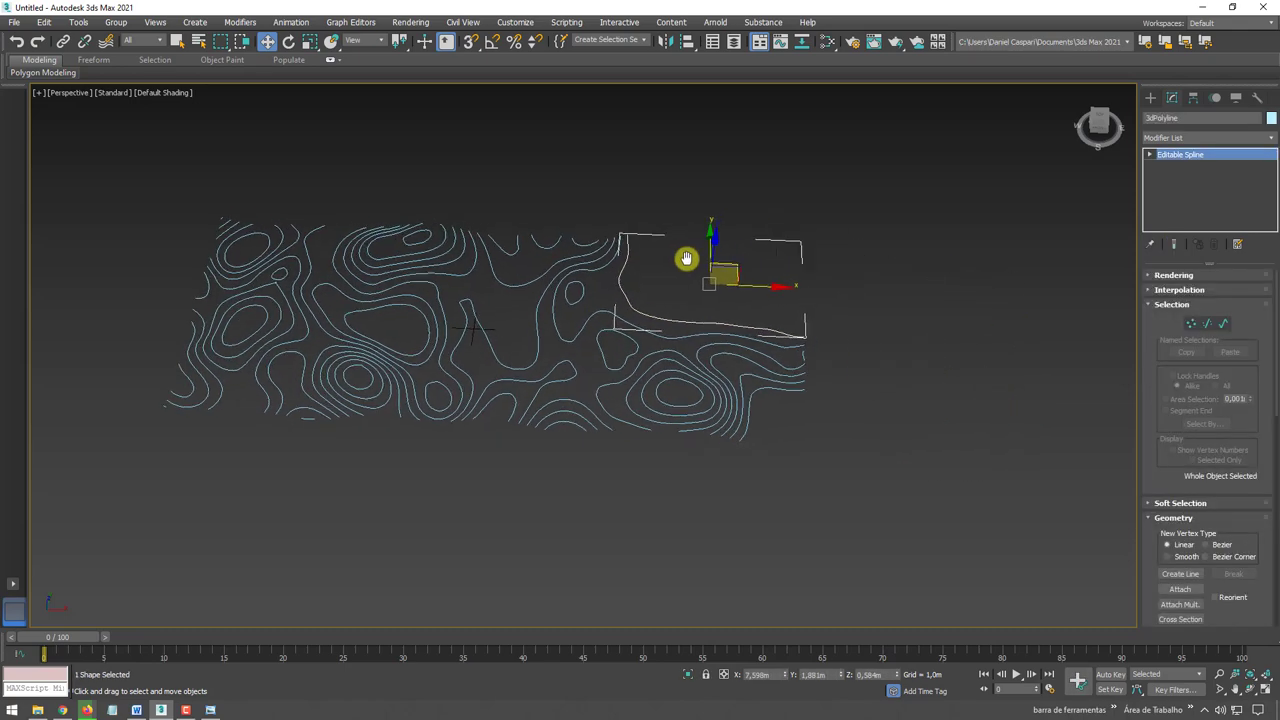
{"action": "scroll", "coordinate": [677, 306], "scroll_direction": "up", "scroll_amount": 2}
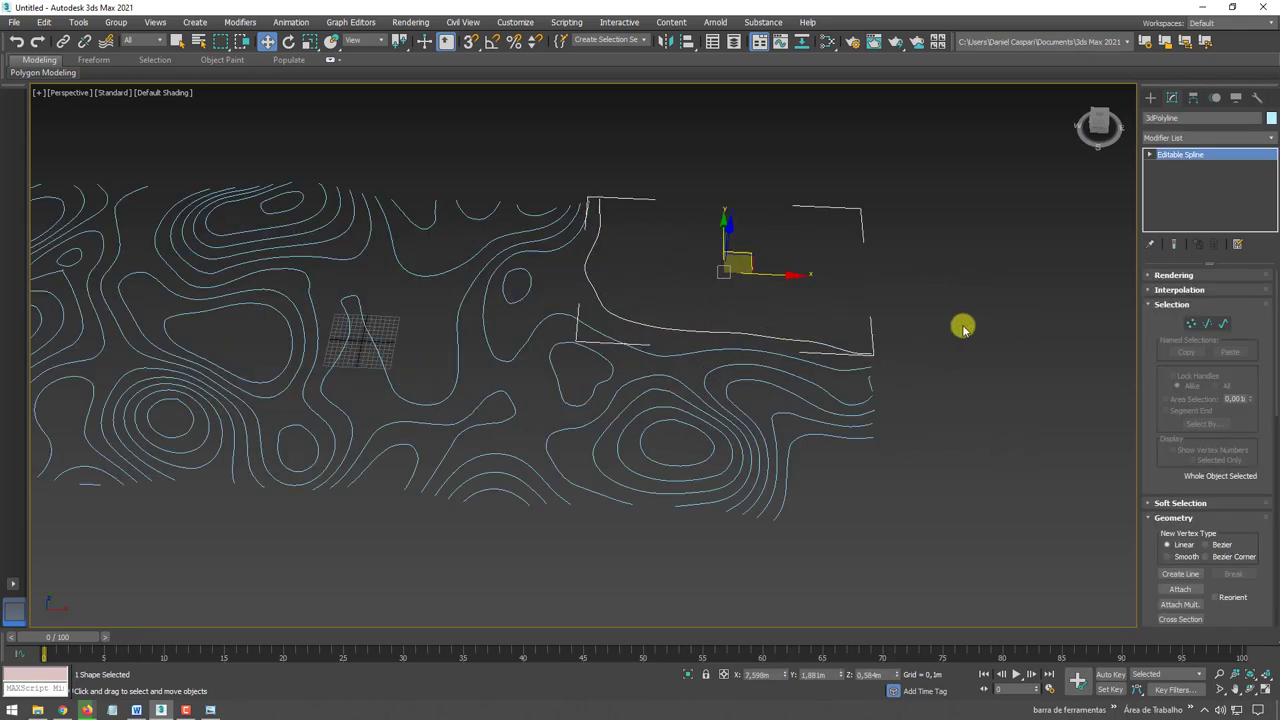
{"action": "left_click", "coordinate": [1190, 323]}
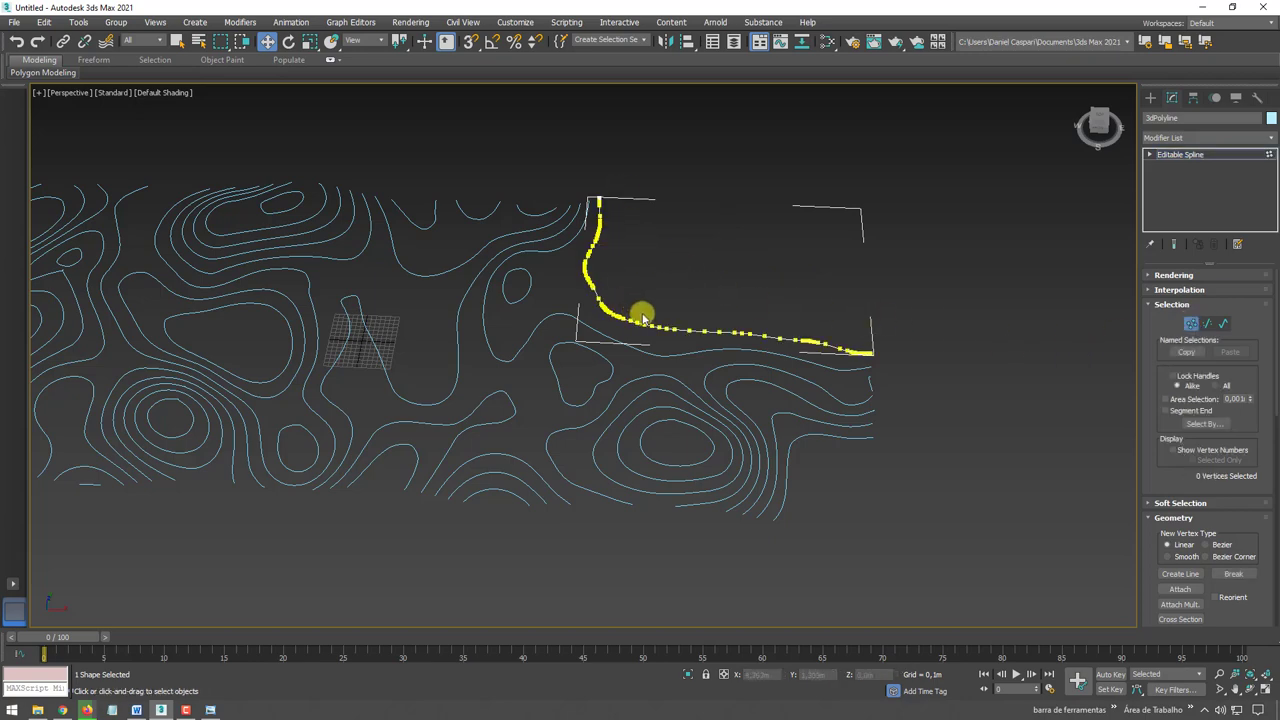
{"action": "middle_click_drag", "start_coordinate": [857, 350], "coordinate": [877, 393]}
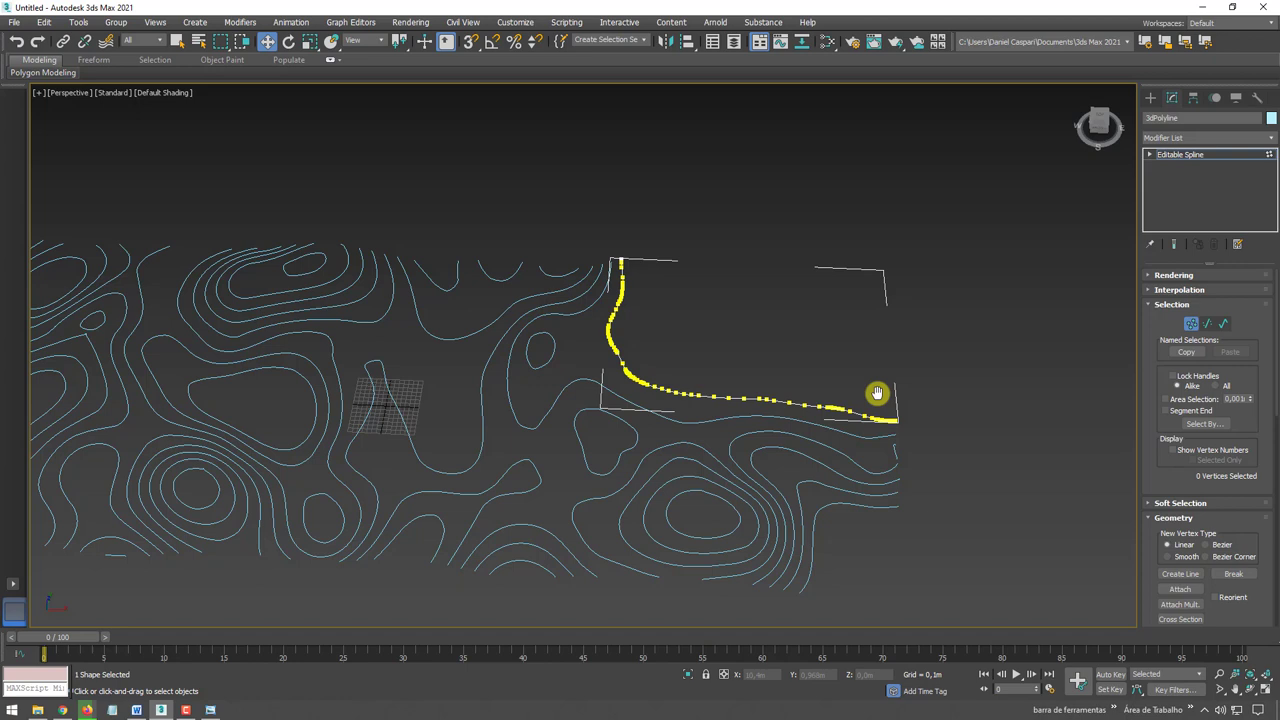
{"action": "left_click", "coordinate": [1168, 160]}
{"action": "middle_click_drag", "start_coordinate": [1004, 291], "coordinate": [877, 291]}
{"action": "left_click", "coordinate": [1150, 97]}
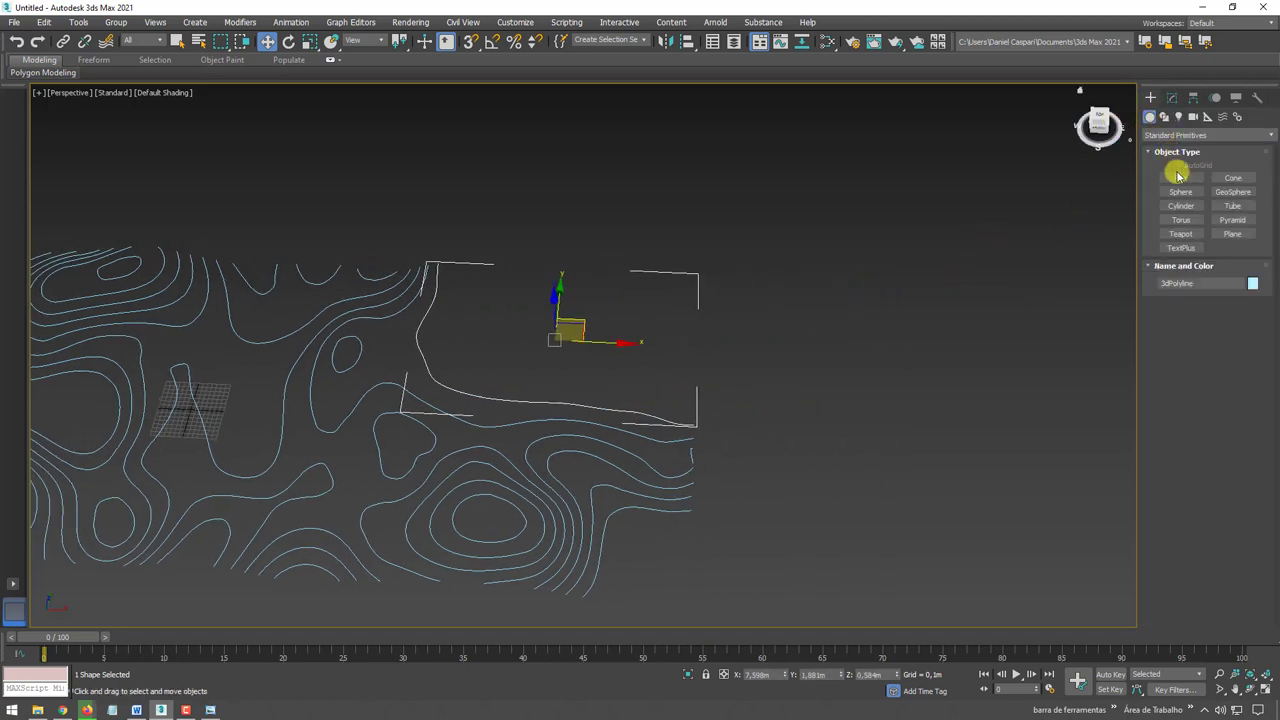
Draw a 20-point open Line spline in the empty space right of the contours
{"action": "left_click", "coordinate": [1163, 116]}
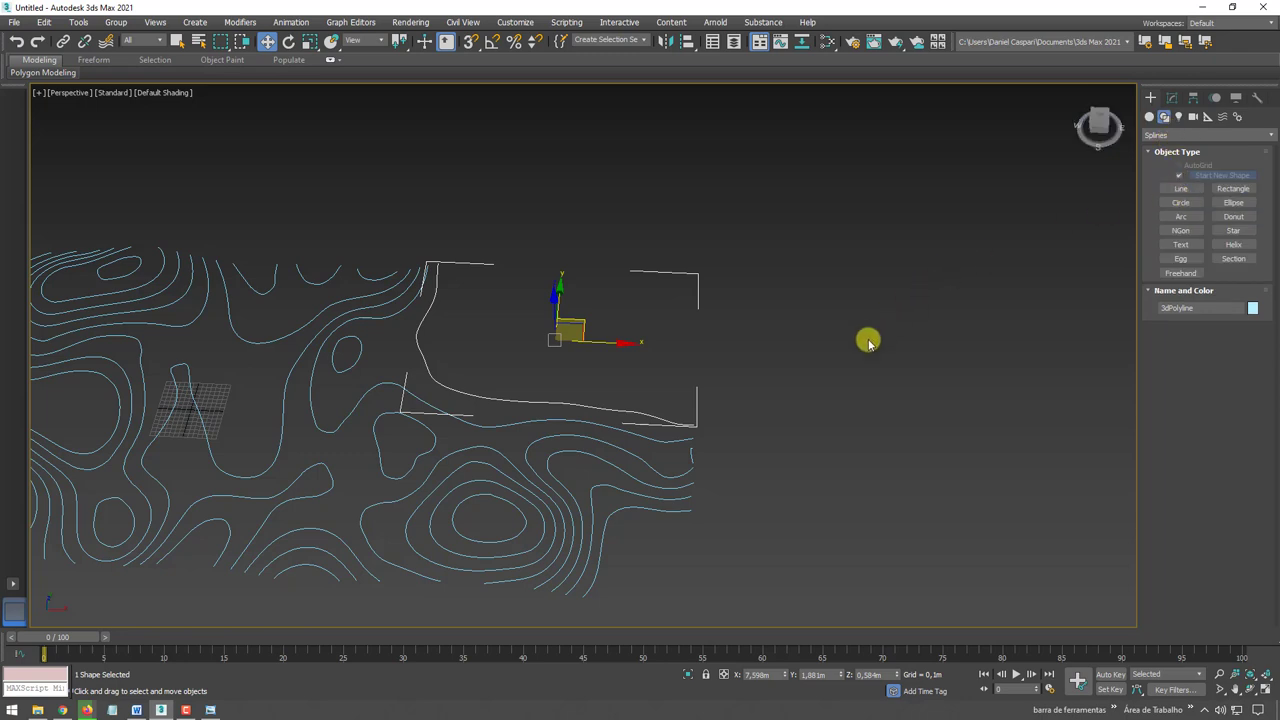
{"action": "key", "text": "Delete"}
{"action": "left_click", "coordinate": [1180, 189]}
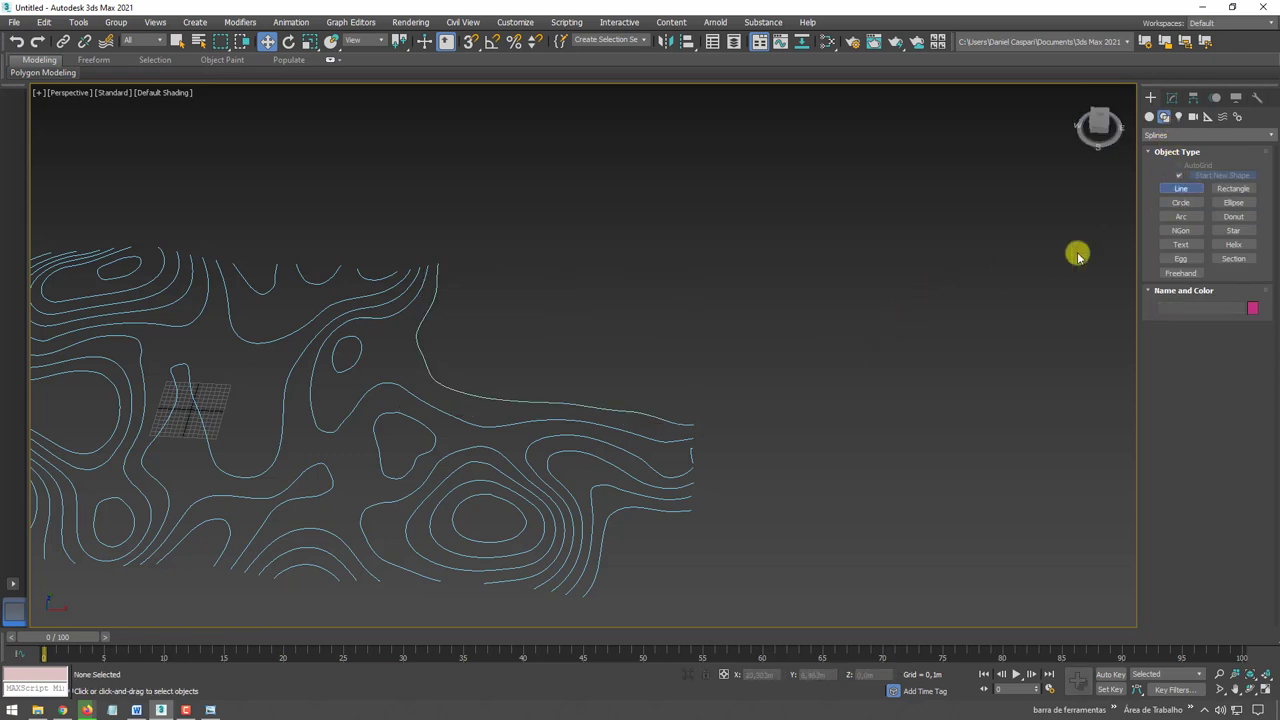
{"action": "left_click", "coordinate": [833, 367]}
{"action": "left_click", "coordinate": [879, 320]}
{"action": "left_click", "coordinate": [942, 335]}
{"action": "left_click", "coordinate": [988, 380]}
{"action": "left_click", "coordinate": [977, 429]}
{"action": "left_click", "coordinate": [855, 413]}
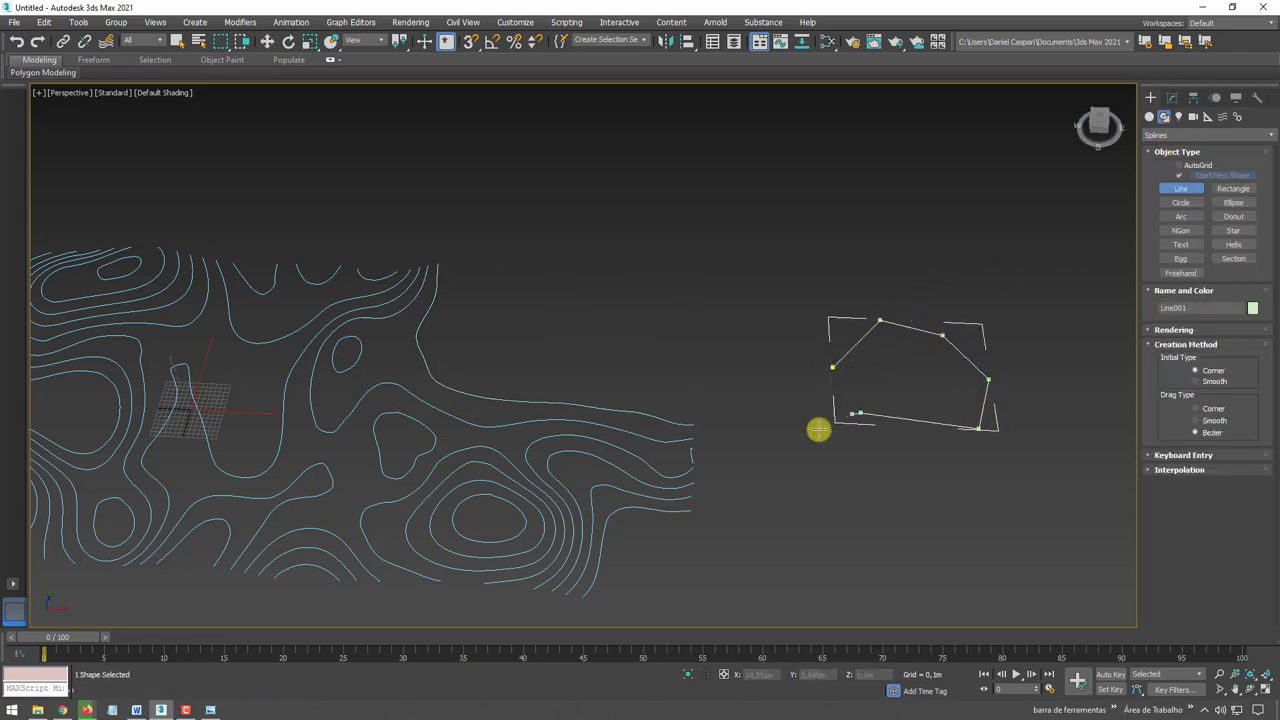
{"action": "left_click", "coordinate": [801, 468]}
{"action": "left_click", "coordinate": [825, 525]}
{"action": "left_click", "coordinate": [947, 551]}
{"action": "left_click", "coordinate": [1025, 516]}
{"action": "left_click", "coordinate": [1052, 388]}
{"action": "left_click", "coordinate": [986, 288]}
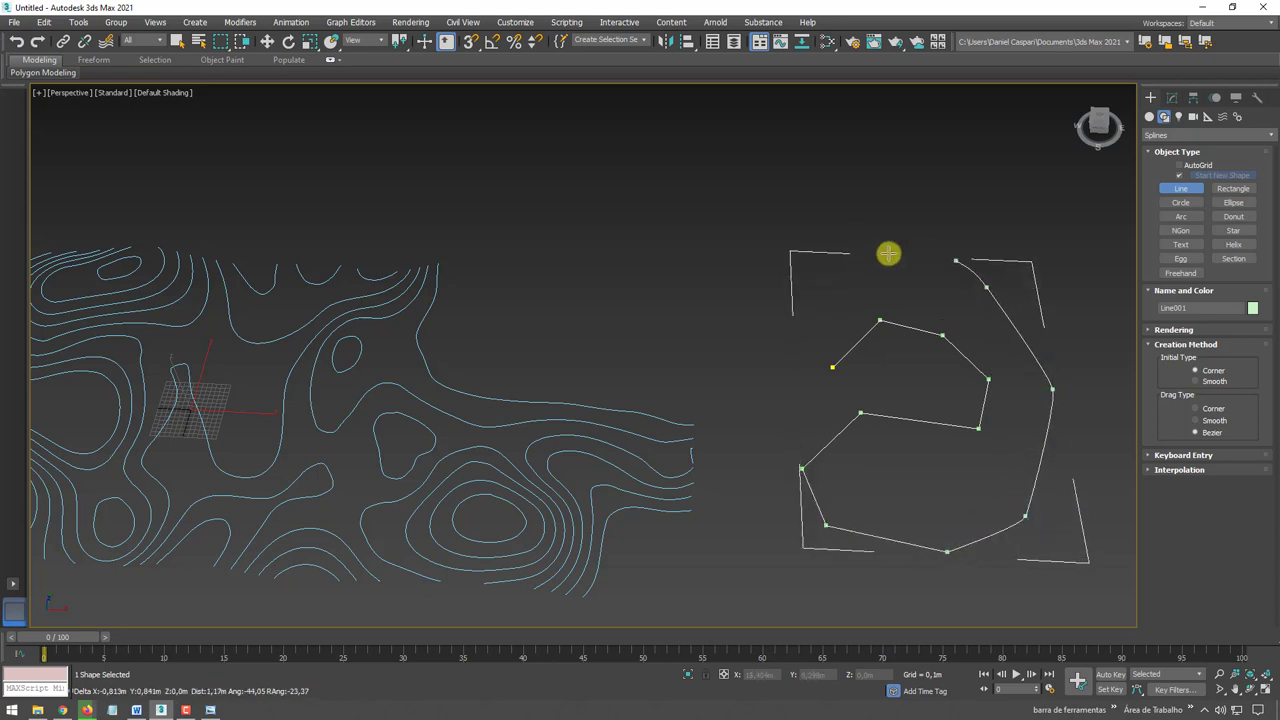
{"action": "left_click", "coordinate": [858, 246]}
{"action": "left_click", "coordinate": [743, 256]}
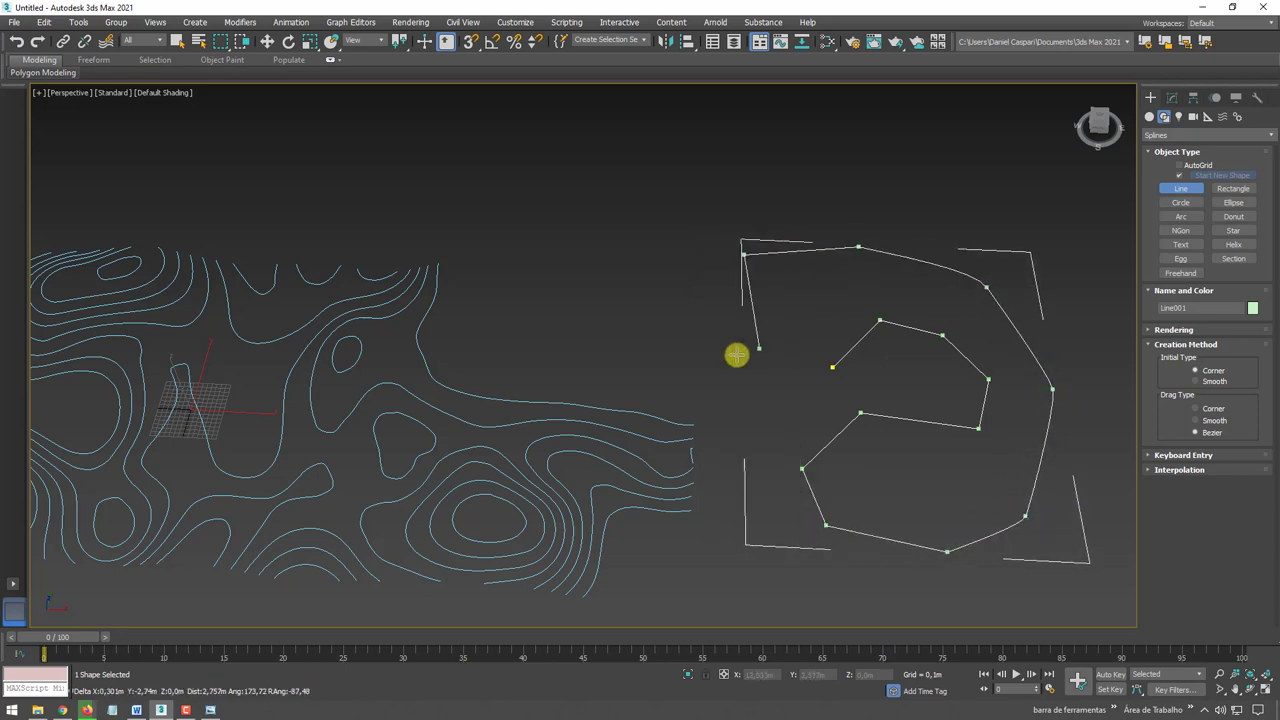
{"action": "left_click", "coordinate": [647, 351]}
{"action": "left_click", "coordinate": [557, 244]}
{"action": "left_click", "coordinate": [630, 185]}
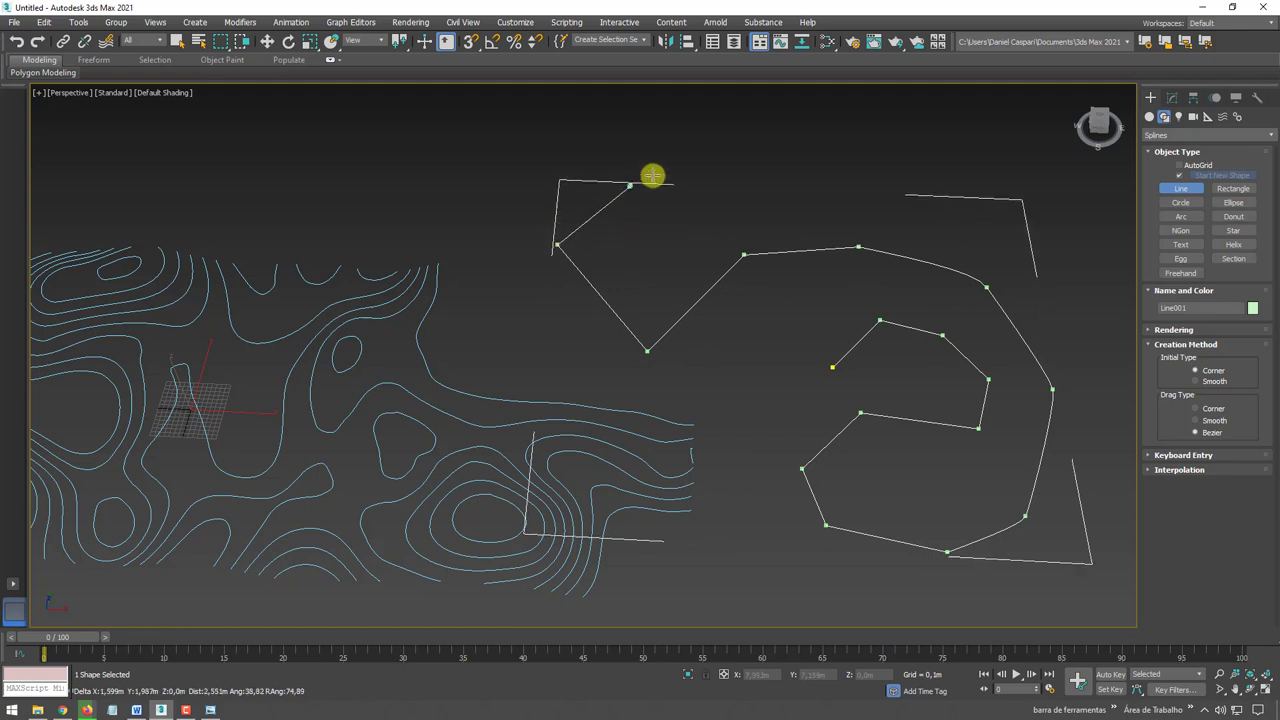
{"action": "left_click", "coordinate": [711, 159]}
{"action": "left_click", "coordinate": [808, 157]}
{"action": "left_click", "coordinate": [838, 203]}
{"action": "right_click", "coordinate": [950, 195]}
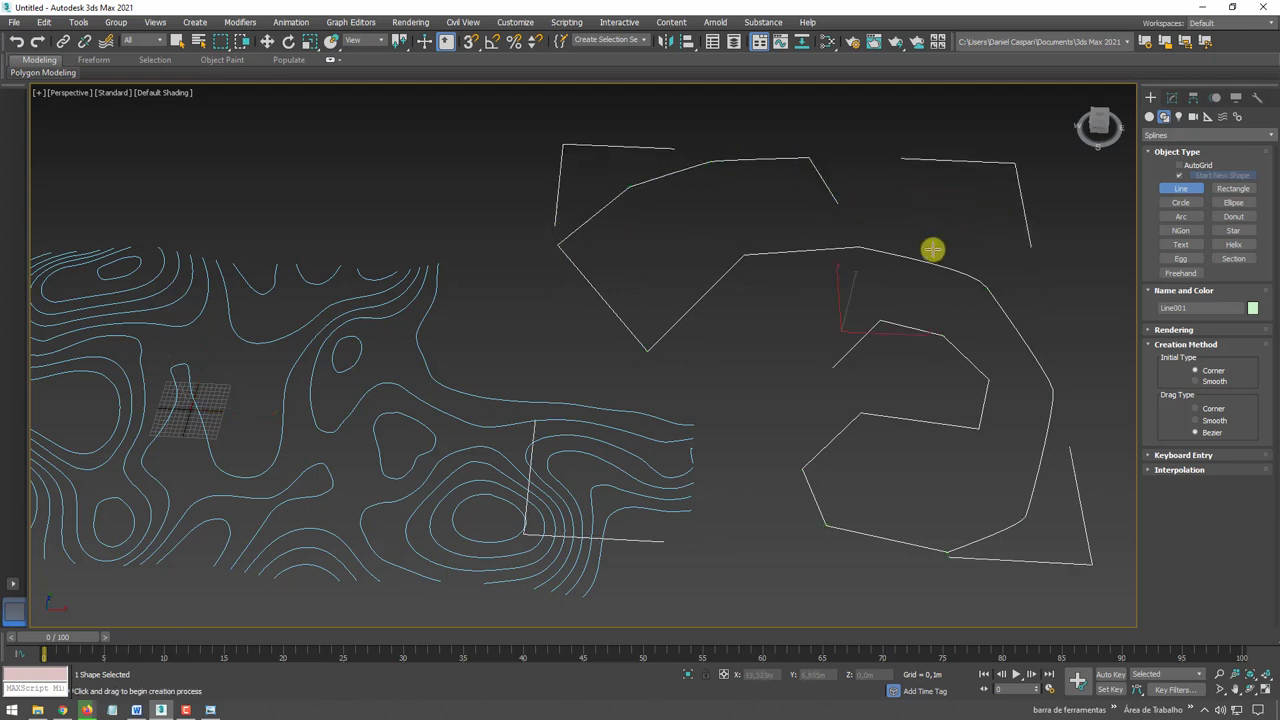
Inspect Line001's vertices in the Modify panel, then reselect the contour spline
{"action": "left_click", "coordinate": [1172, 97]}
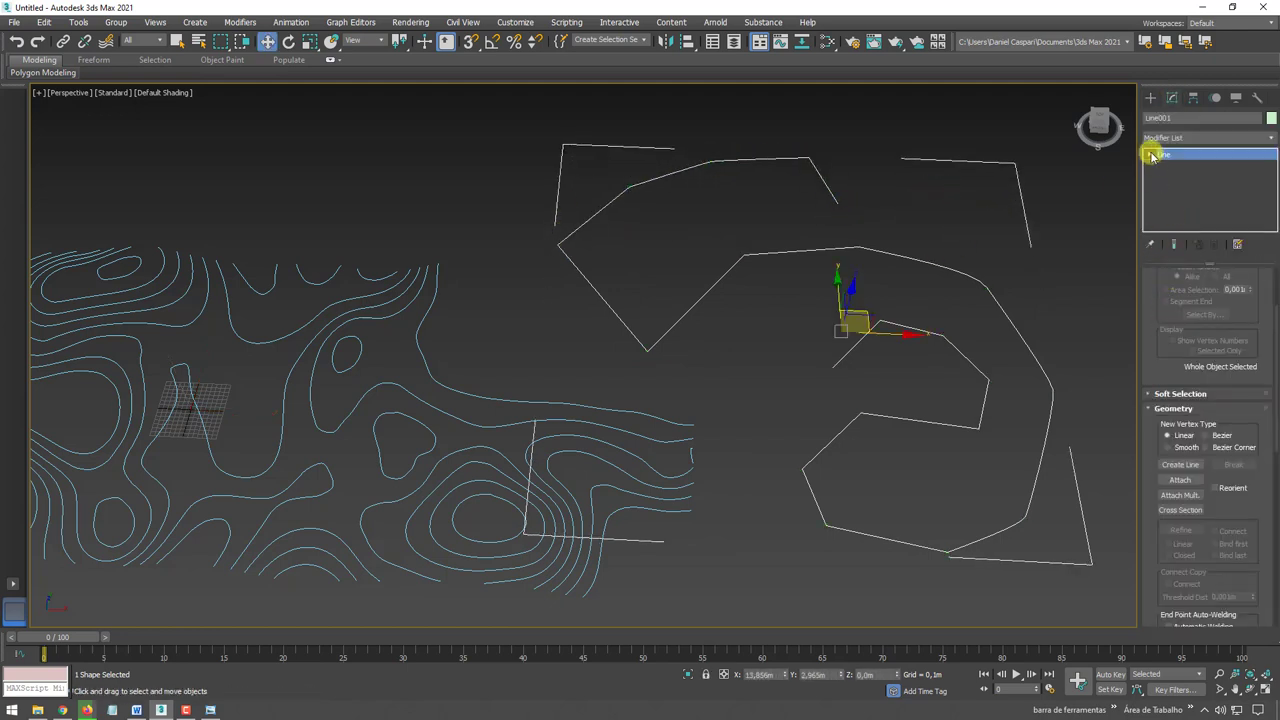
{"action": "left_click", "coordinate": [1149, 155]}
{"action": "left_click", "coordinate": [1175, 165]}
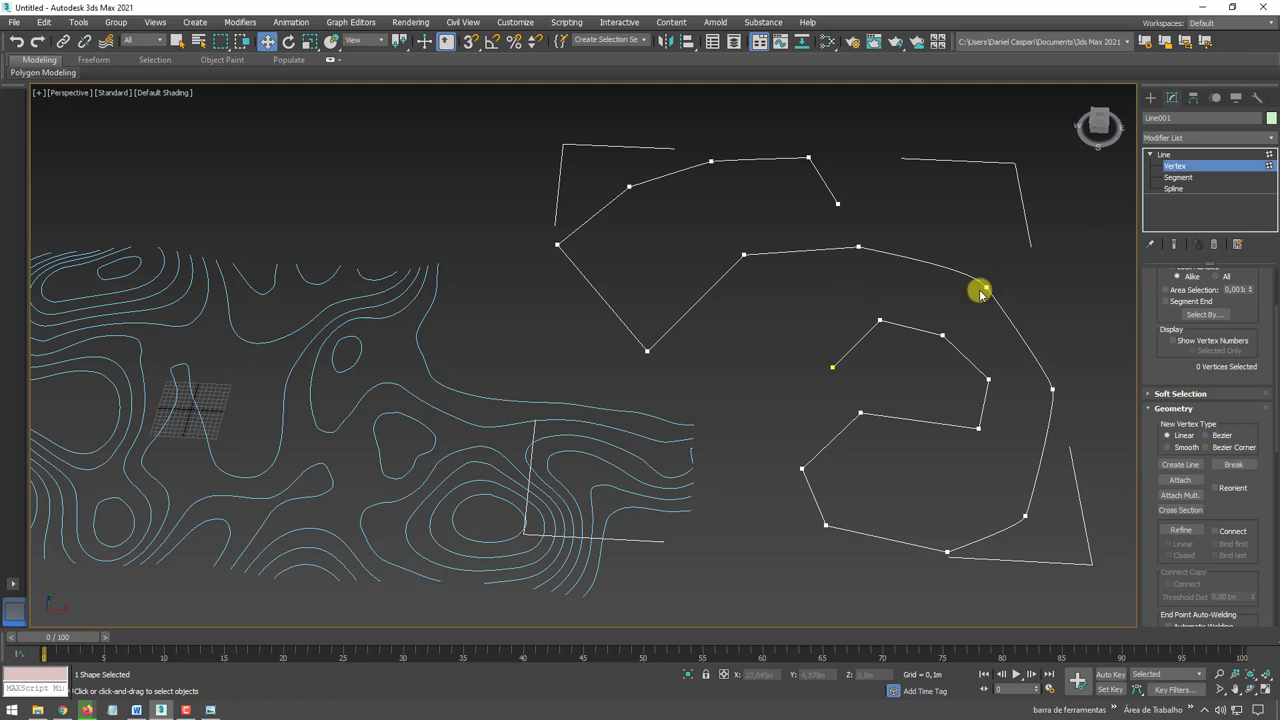
{"action": "left_click", "coordinate": [1165, 154]}
{"action": "left_click", "coordinate": [499, 402]}
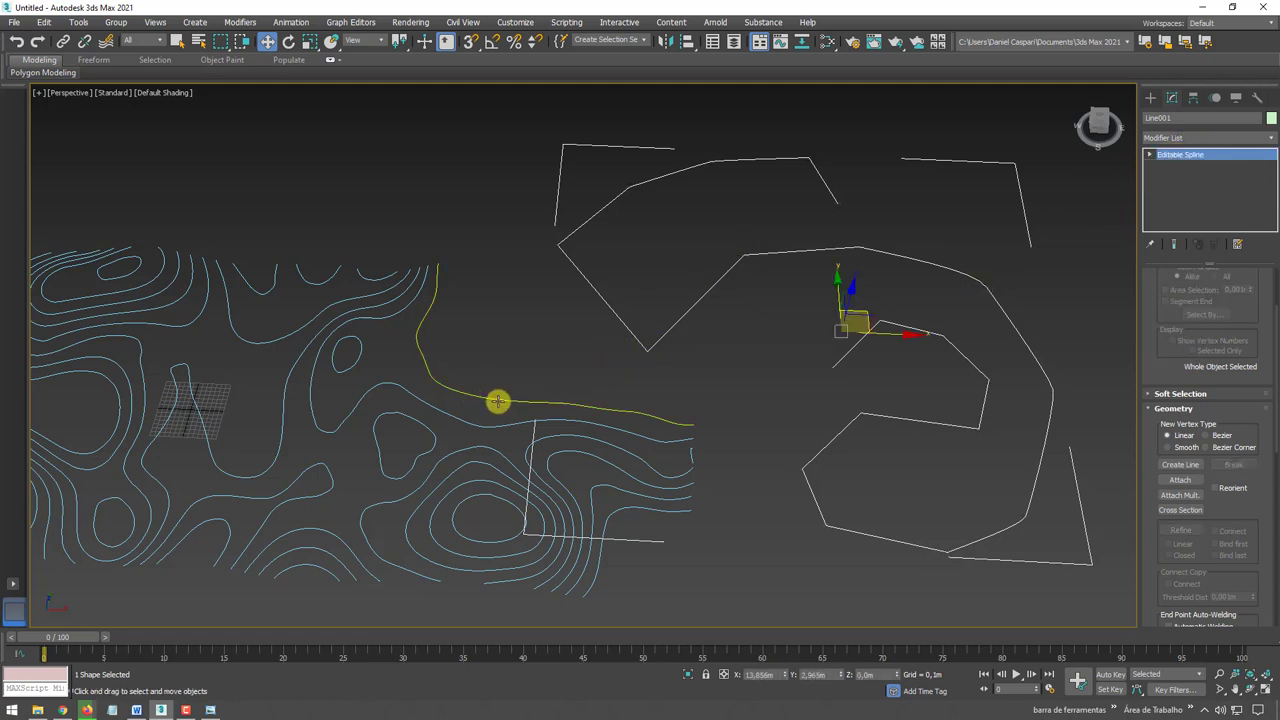
{"action": "scroll", "coordinate": [465, 395], "scroll_direction": "up", "scroll_amount": 4}
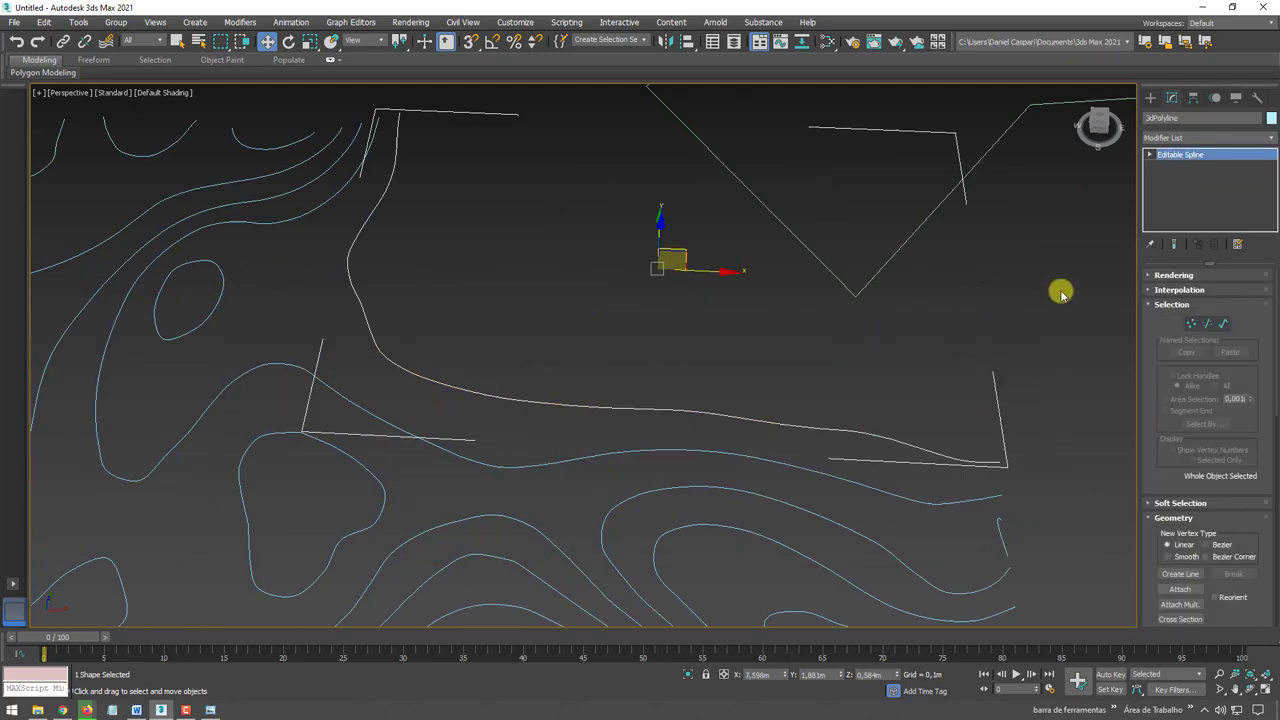
Enter Vertex level on the contour and test-move a vertex, then undo the move
{"action": "left_click", "coordinate": [1190, 323]}
{"action": "scroll", "coordinate": [680, 408], "scroll_direction": "up", "scroll_amount": 3}
{"action": "scroll", "coordinate": [673, 413], "scroll_direction": "up", "scroll_amount": 3}
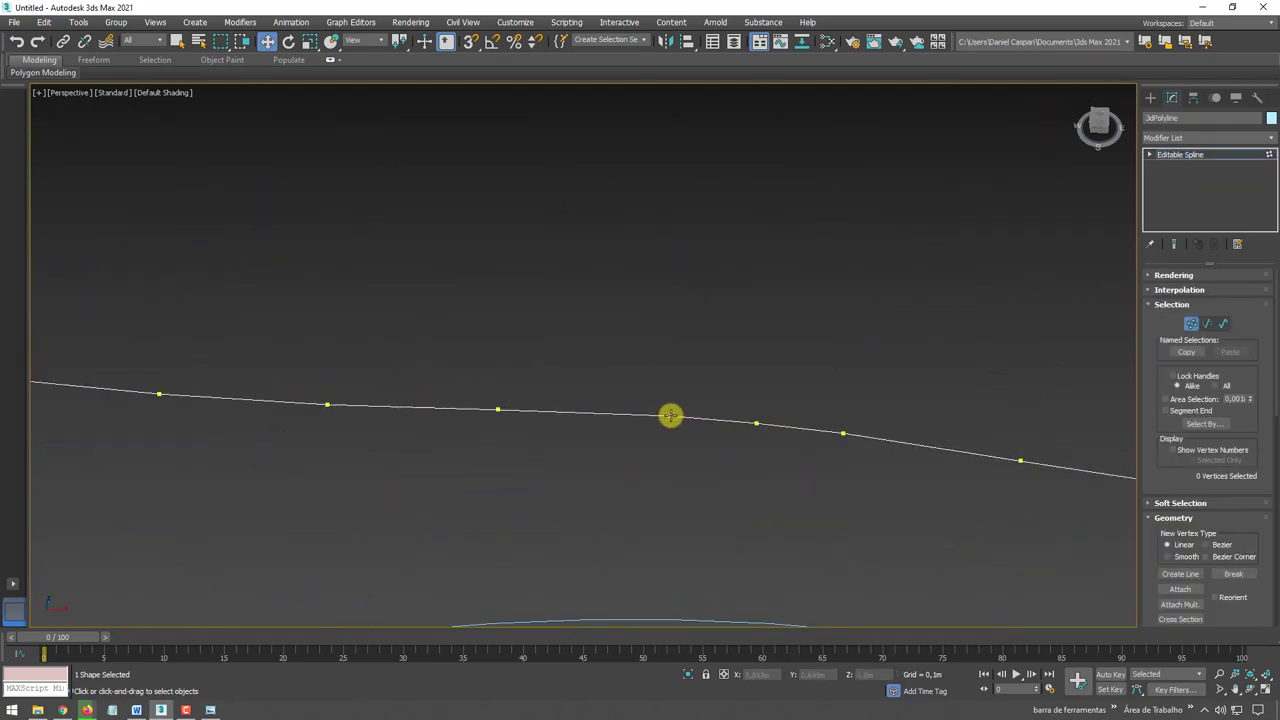
{"action": "left_click", "coordinate": [670, 415]}
{"action": "mouse_move", "coordinate": [693, 393]}
{"action": "left_mouse_down"}
{"action": "mouse_move", "coordinate": [714, 326]}
{"action": "mouse_move", "coordinate": [680, 340]}
{"action": "left_mouse_up"}
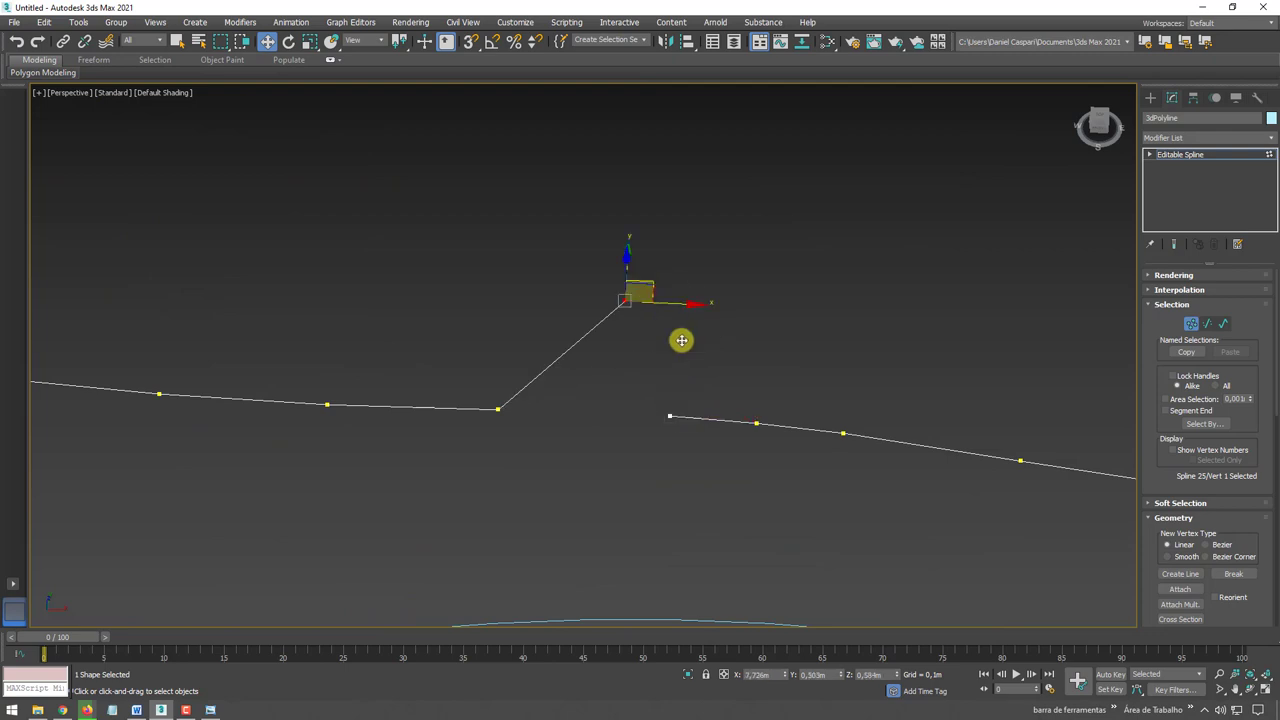
{"action": "key", "text": "ctrl+z"}
{"action": "scroll", "coordinate": [741, 415], "scroll_direction": "down", "scroll_amount": 4}
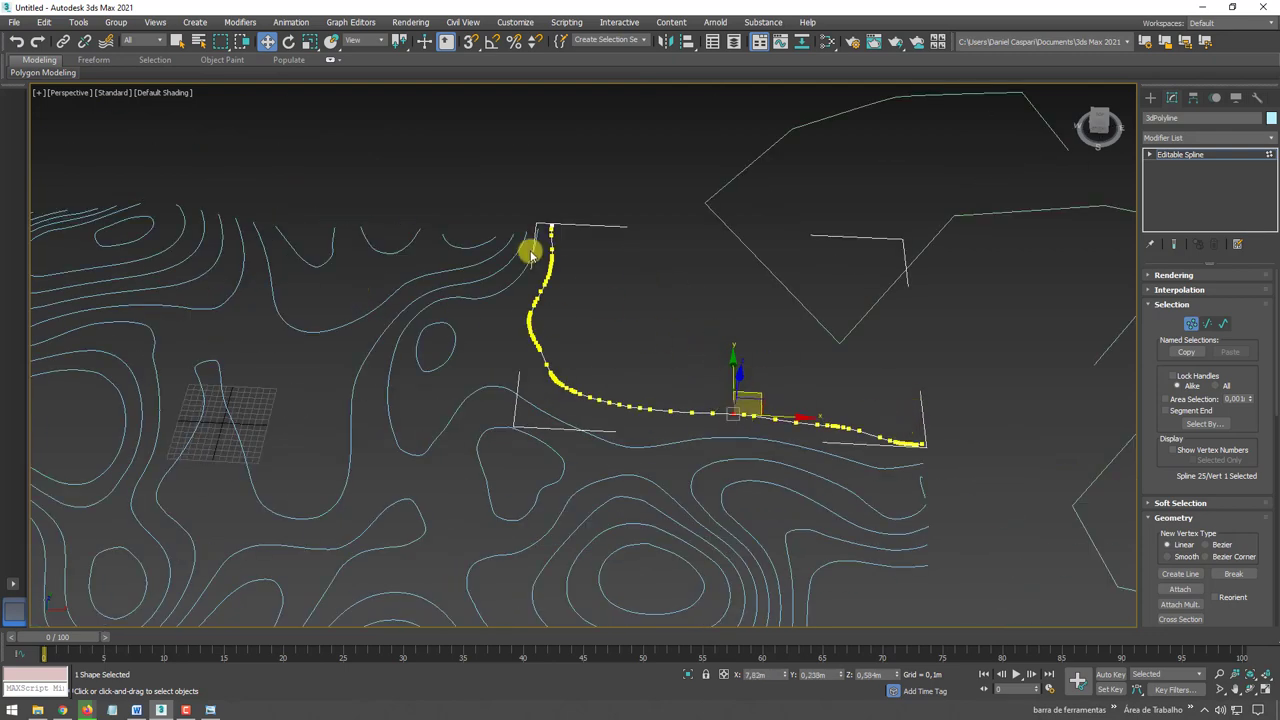
Select all 176 contour vertices and Weld them, merging 87 into one continuous line
{"action": "left_click_drag", "start_coordinate": [585, 275], "coordinate": [1010, 500]}
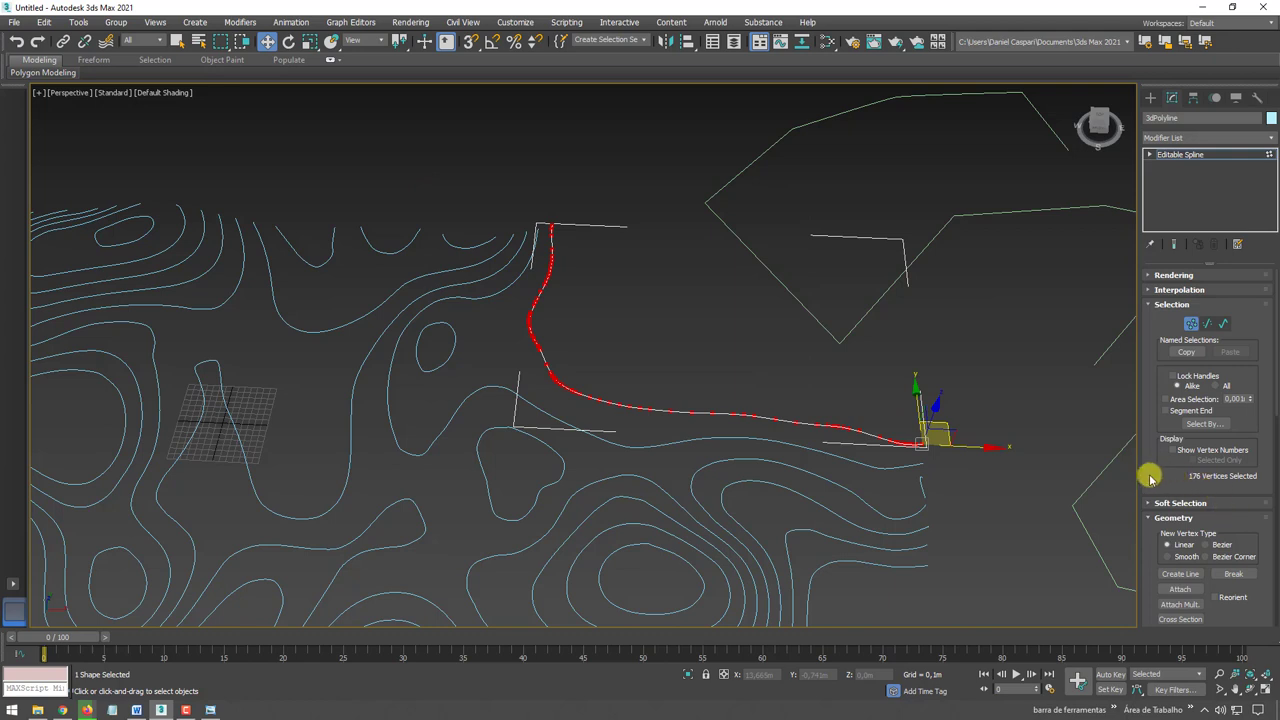
{"action": "left_click_drag", "start_coordinate": [1150, 478], "coordinate": [1149, 190]}
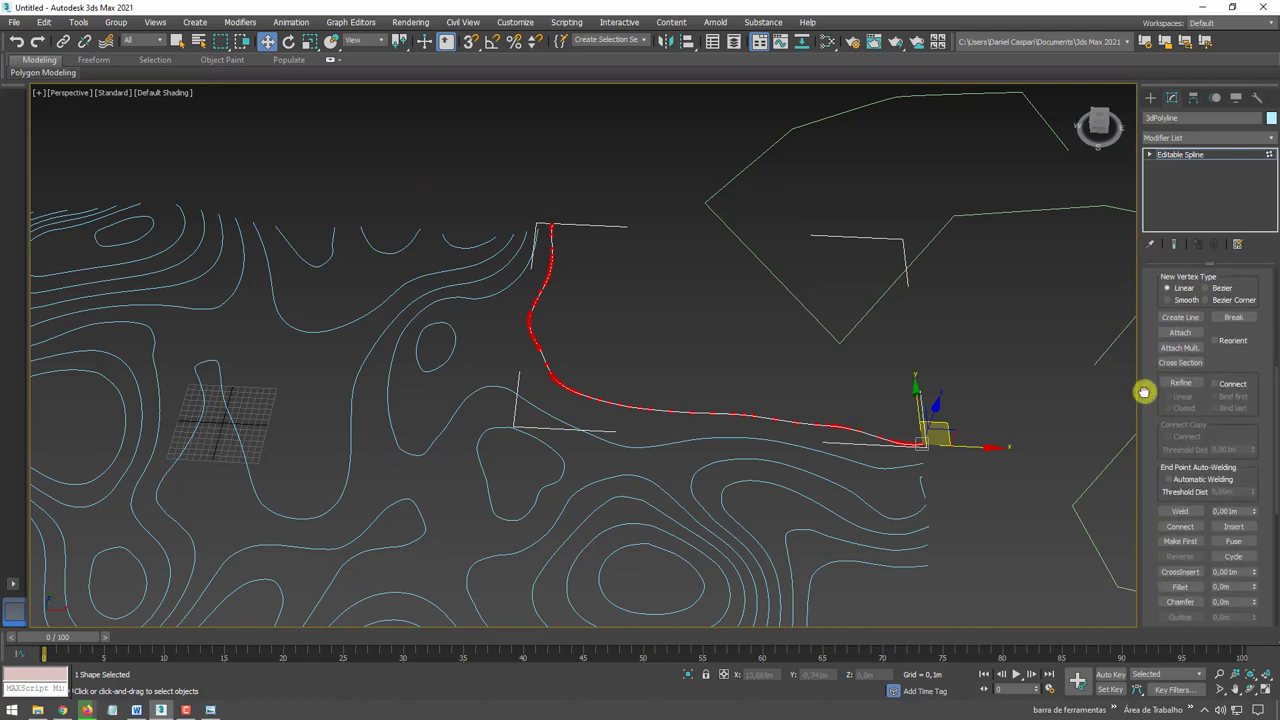
{"action": "left_click_drag", "start_coordinate": [1144, 392], "coordinate": [1143, 266]}
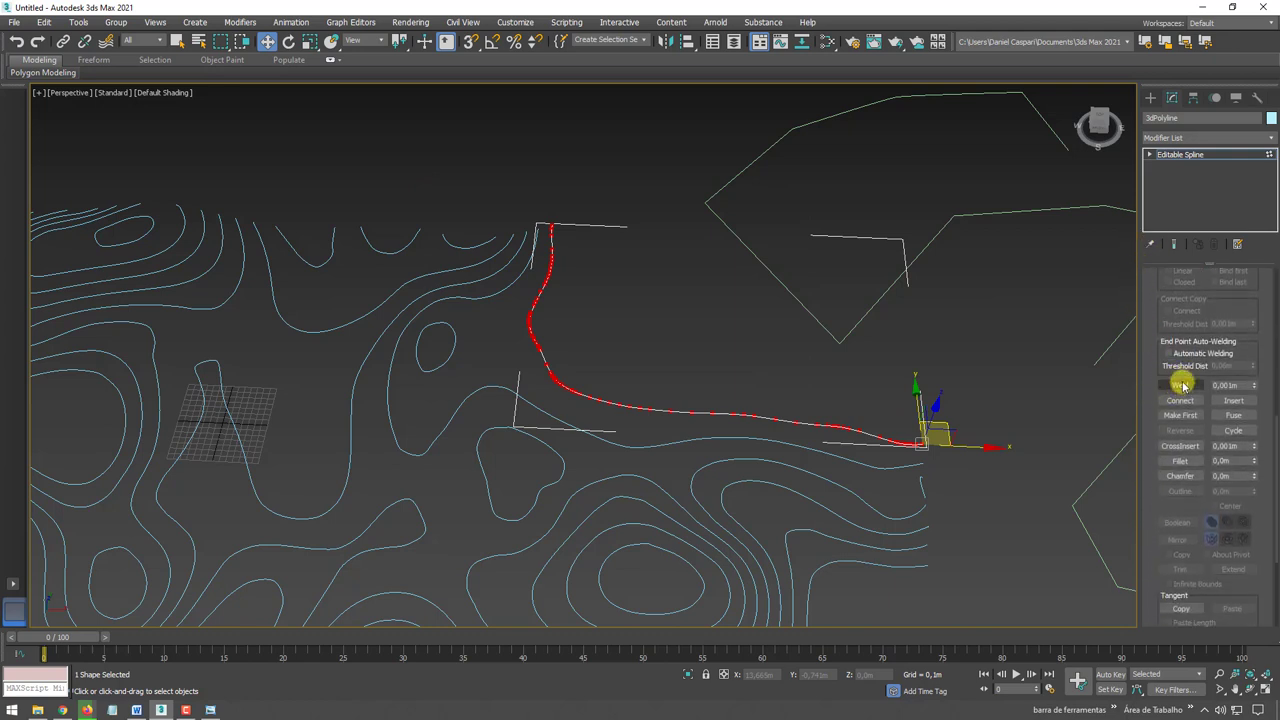
{"action": "left_click", "coordinate": [1181, 385]}
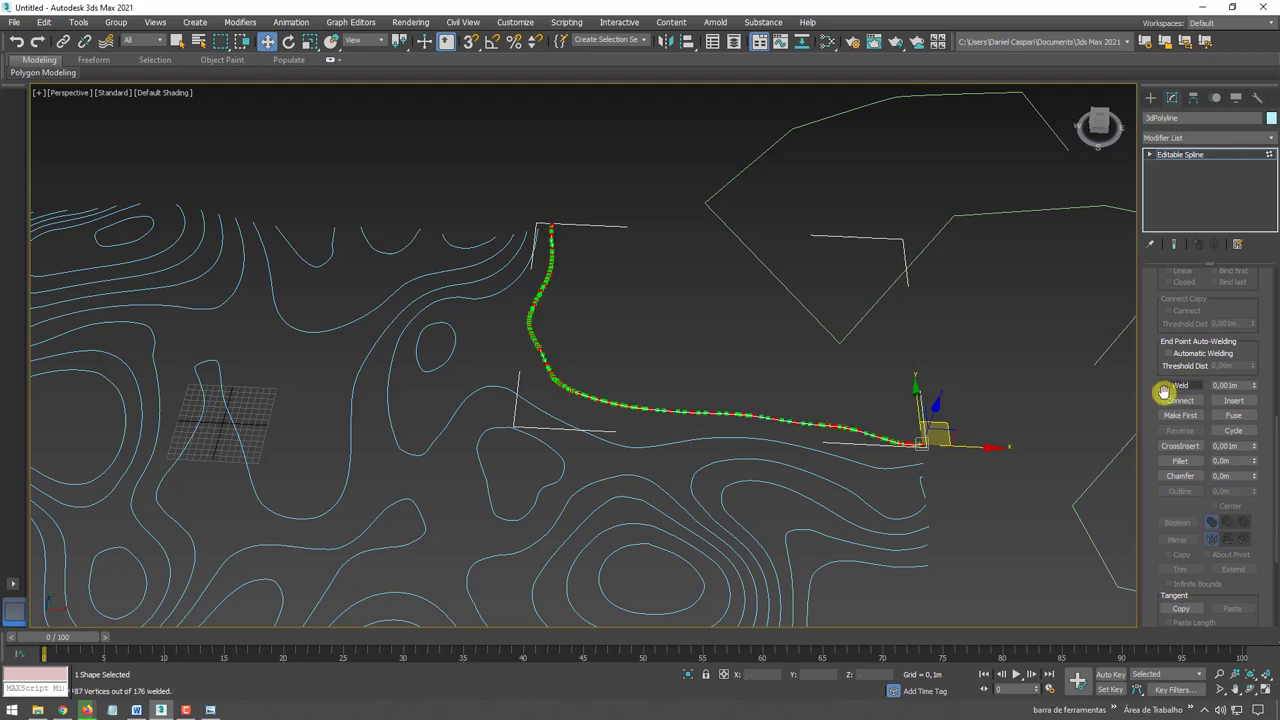
{"action": "left_click", "coordinate": [930, 381]}
{"action": "middle_click_drag", "start_coordinate": [921, 384], "coordinate": [903, 400], "text": "alt"}
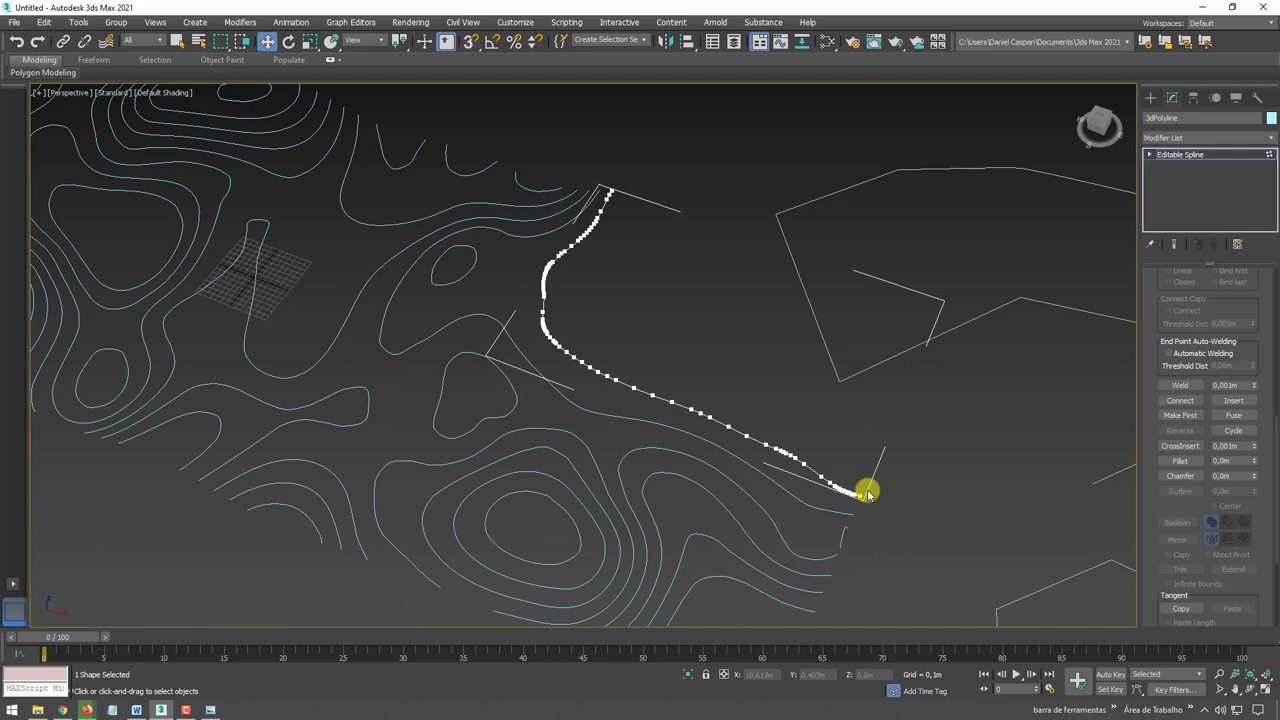
{"action": "middle_click_drag", "start_coordinate": [840, 383], "coordinate": [654, 360]}
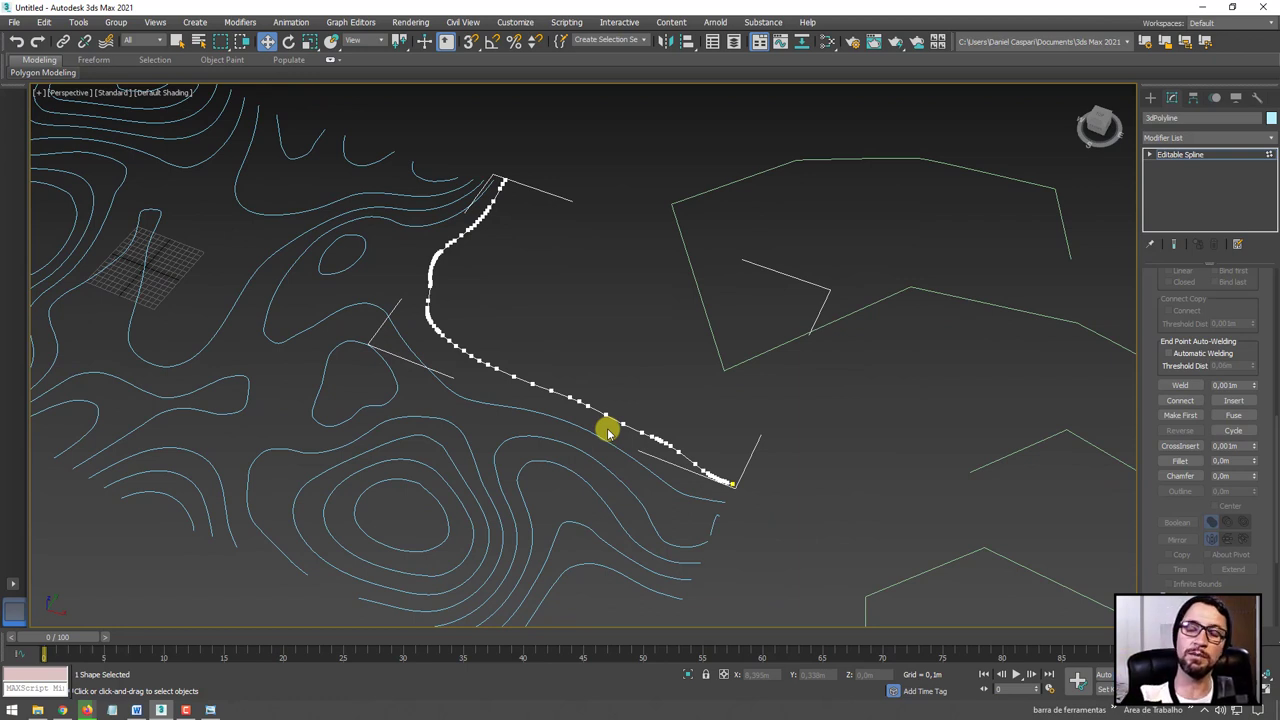
{"action": "middle_click_drag", "start_coordinate": [809, 346], "coordinate": [680, 294]}
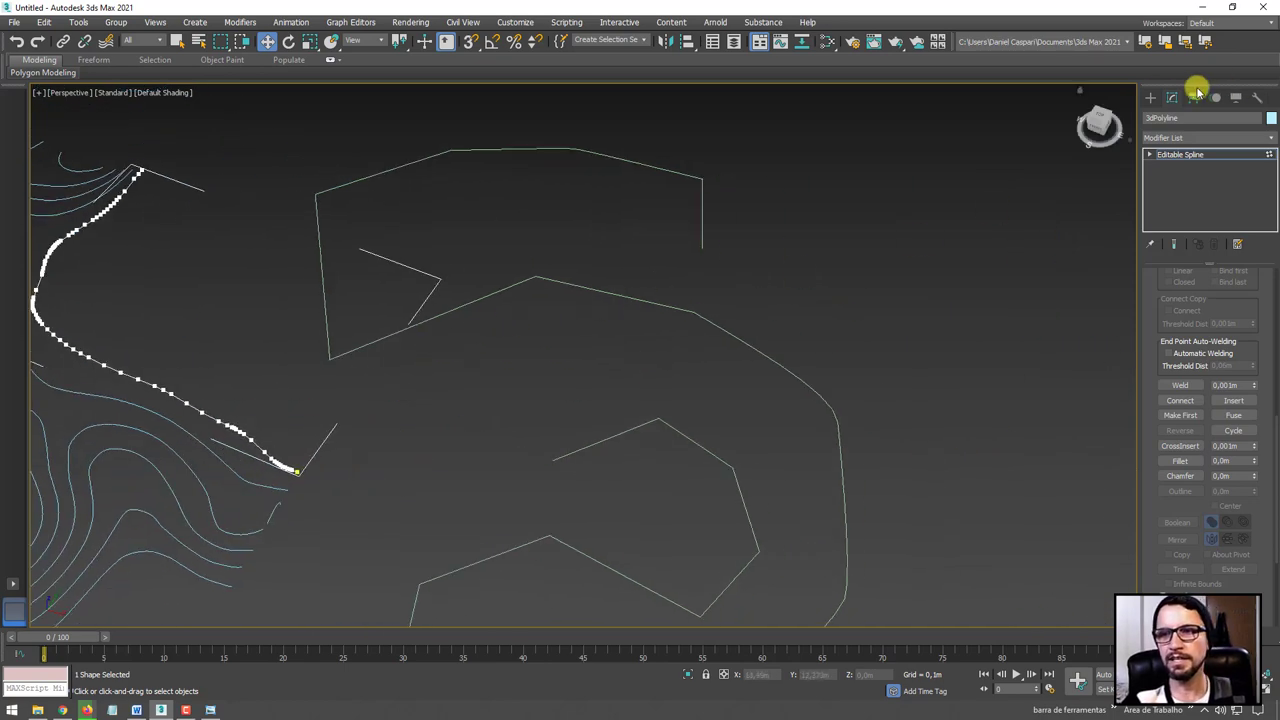
Draw a rectangle in the empty area and convert it to an editable spline
{"action": "left_click", "coordinate": [1150, 97]}
{"action": "left_click", "coordinate": [1233, 188]}
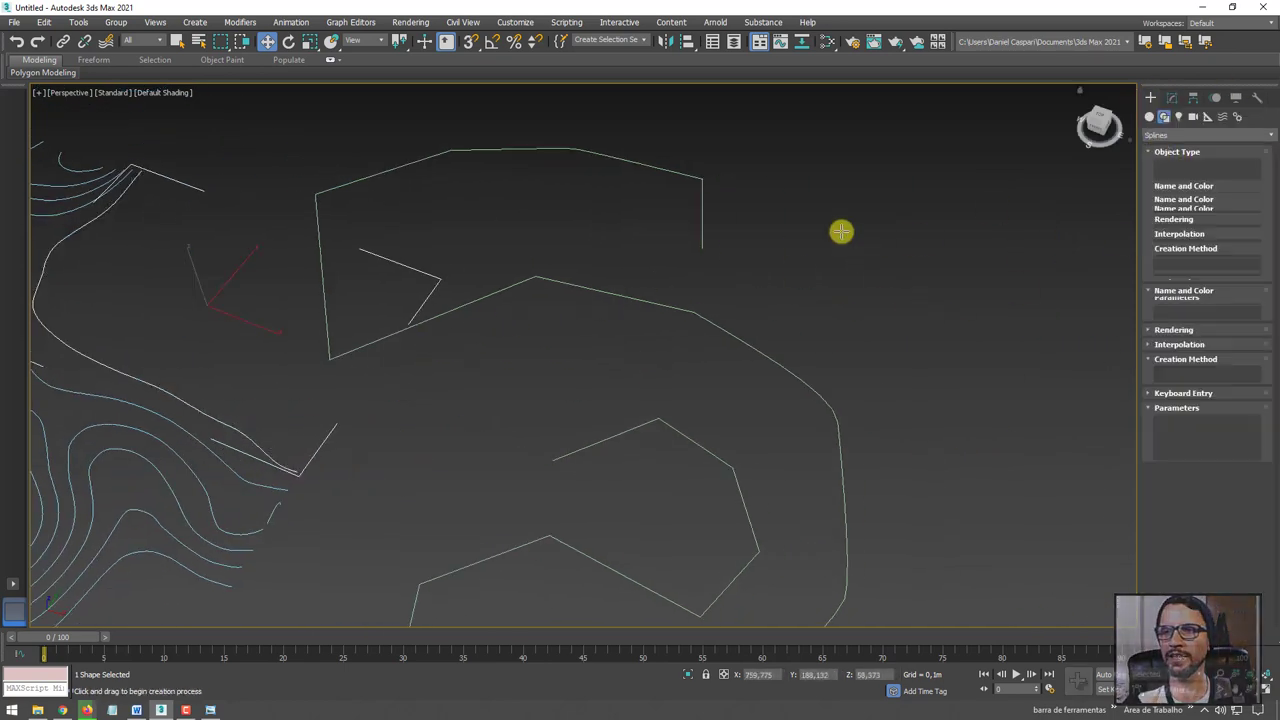
{"action": "left_click_drag", "start_coordinate": [818, 216], "coordinate": [1000, 337]}
{"action": "middle_click_drag", "start_coordinate": [920, 291], "coordinate": [665, 268]}
{"action": "right_click", "coordinate": [665, 268]}
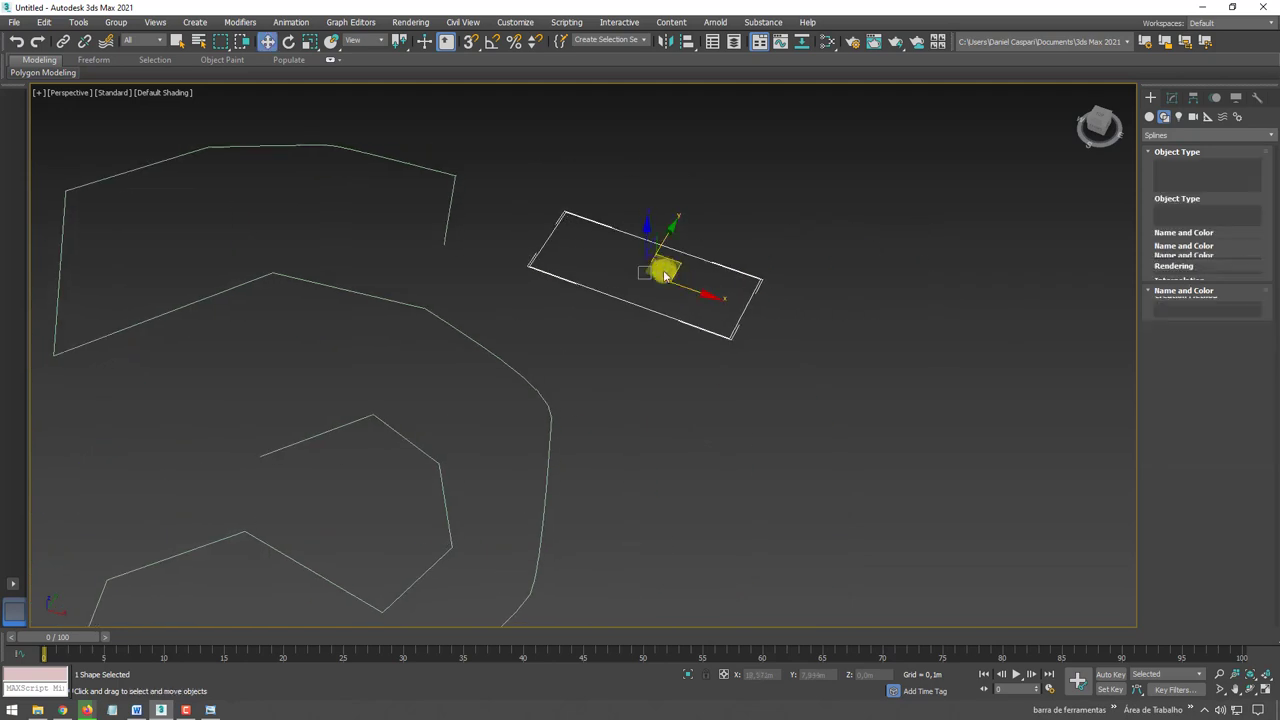
{"action": "right_click", "coordinate": [668, 270]}
{"action": "mouse_move", "coordinate": [692, 410]}
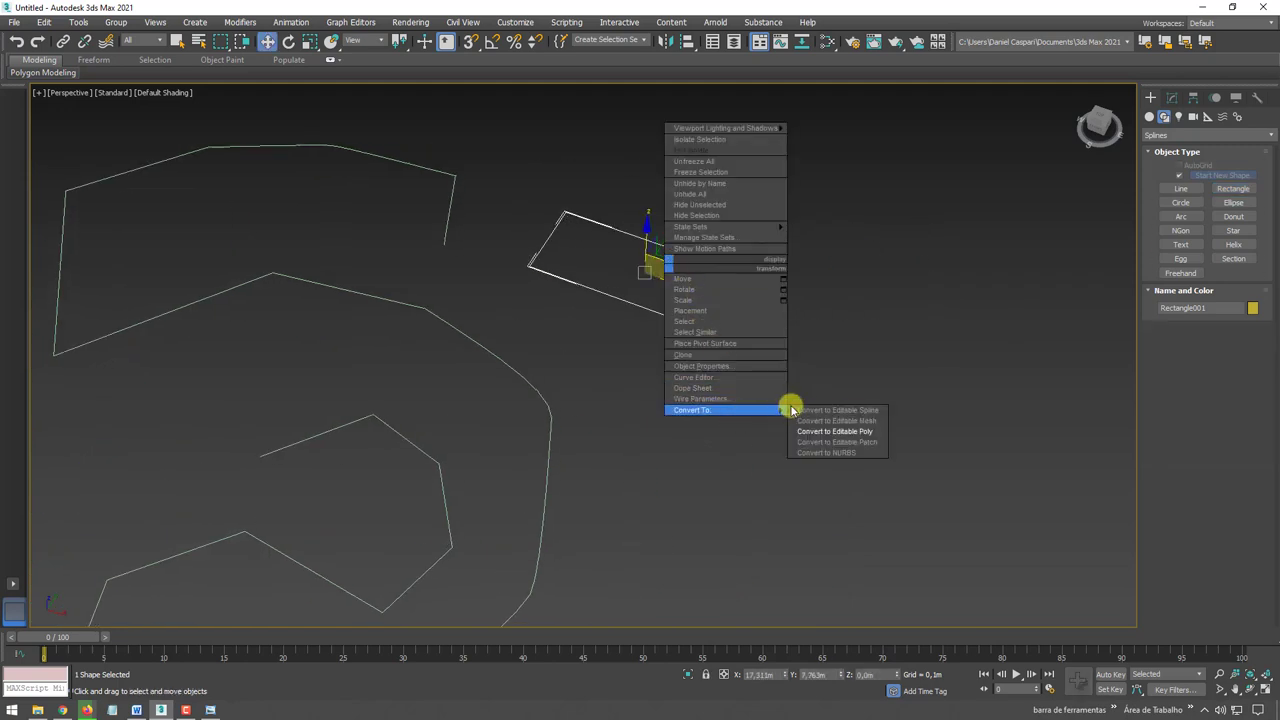
{"action": "left_click", "coordinate": [826, 411]}
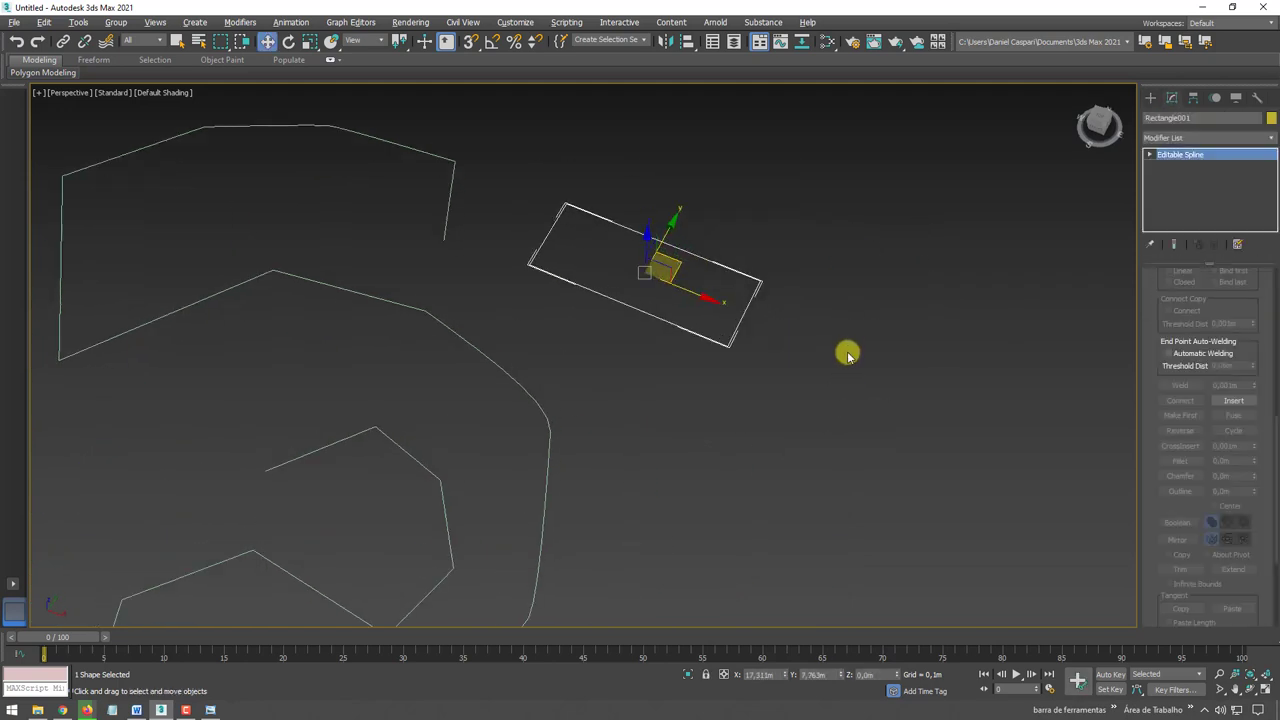
Enter Vertex level on Rectangle001 and box-select its upper corner
{"action": "left_click_drag", "start_coordinate": [1150, 290], "coordinate": [1165, 540]}
{"action": "left_click_drag", "start_coordinate": [1155, 340], "coordinate": [1155, 519]}
{"action": "left_click", "coordinate": [1191, 323]}
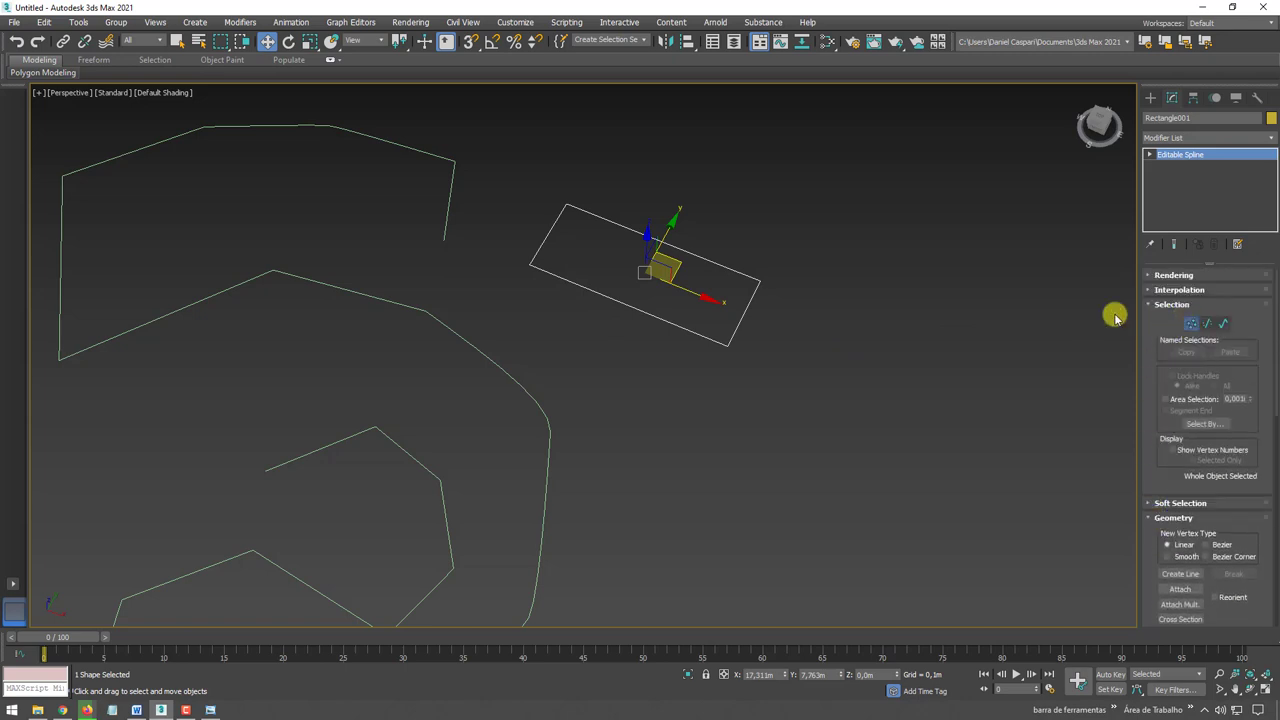
{"action": "left_click_drag", "start_coordinate": [834, 244], "coordinate": [774, 294]}
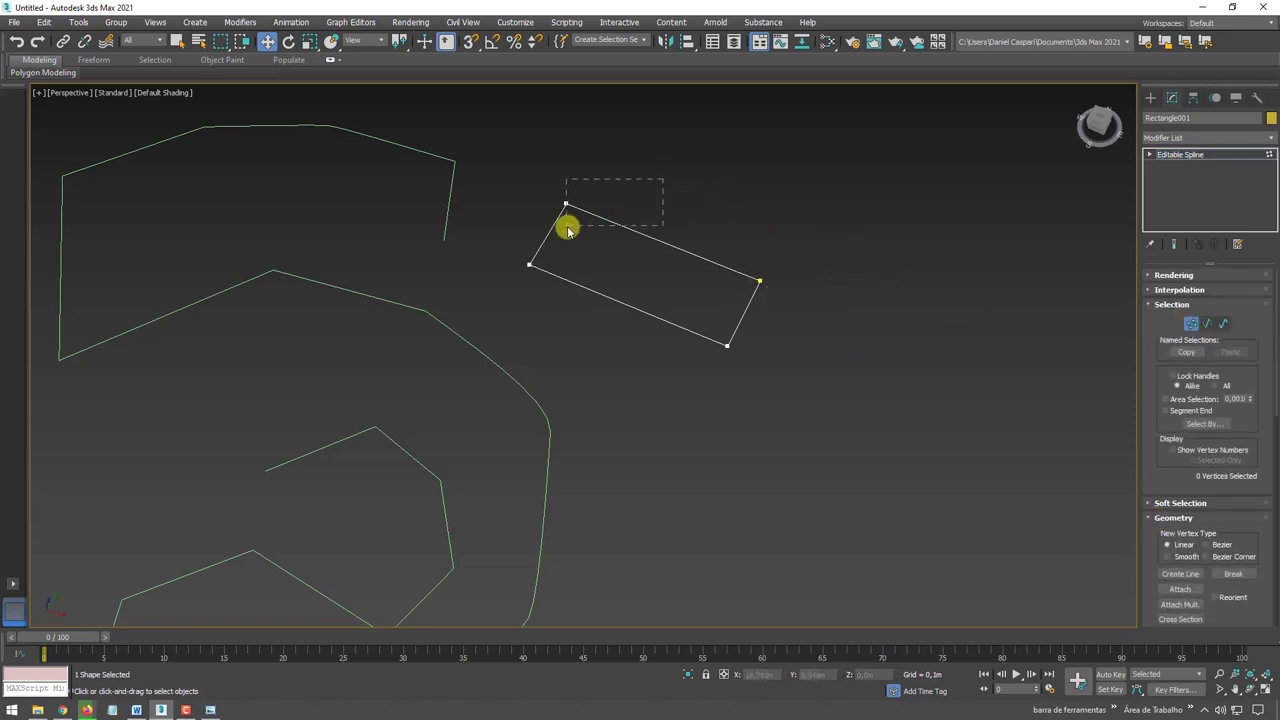
Break the rectangle open at its top-left corner vertex and return to the object level
{"action": "scroll", "coordinate": [629, 271], "scroll_direction": "up", "scroll_amount": 4}
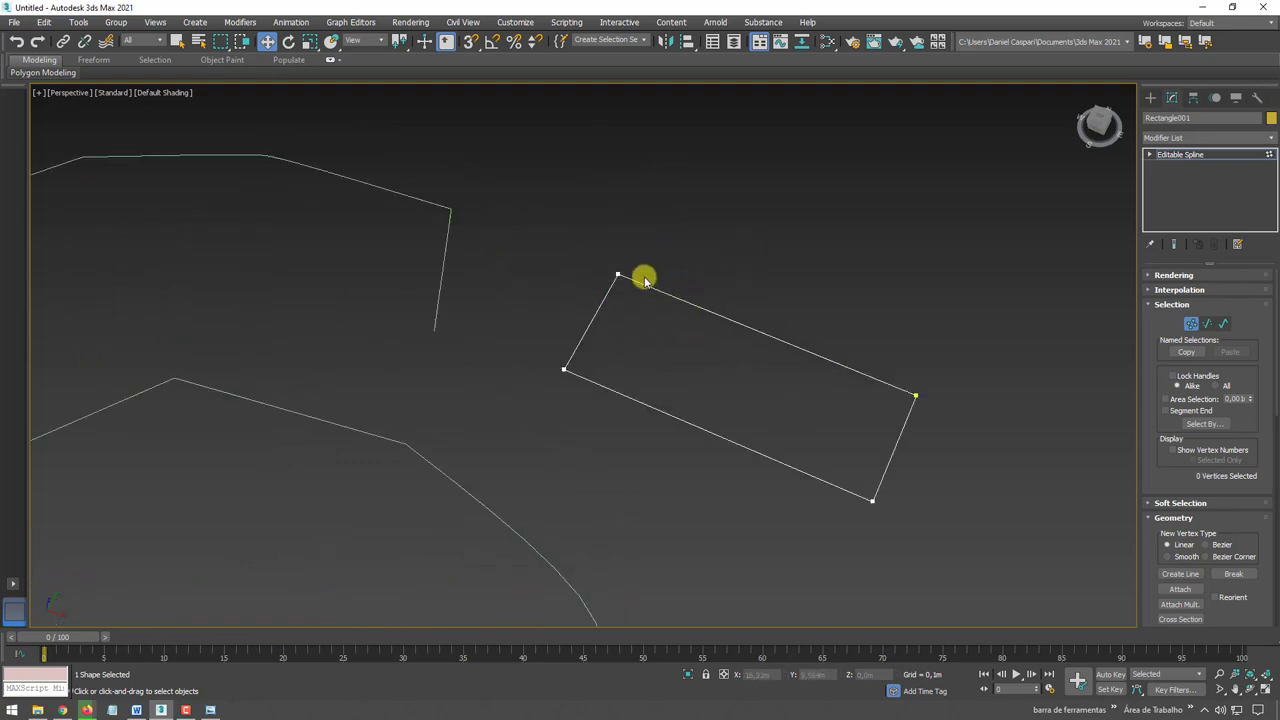
{"action": "left_click", "coordinate": [618, 273]}
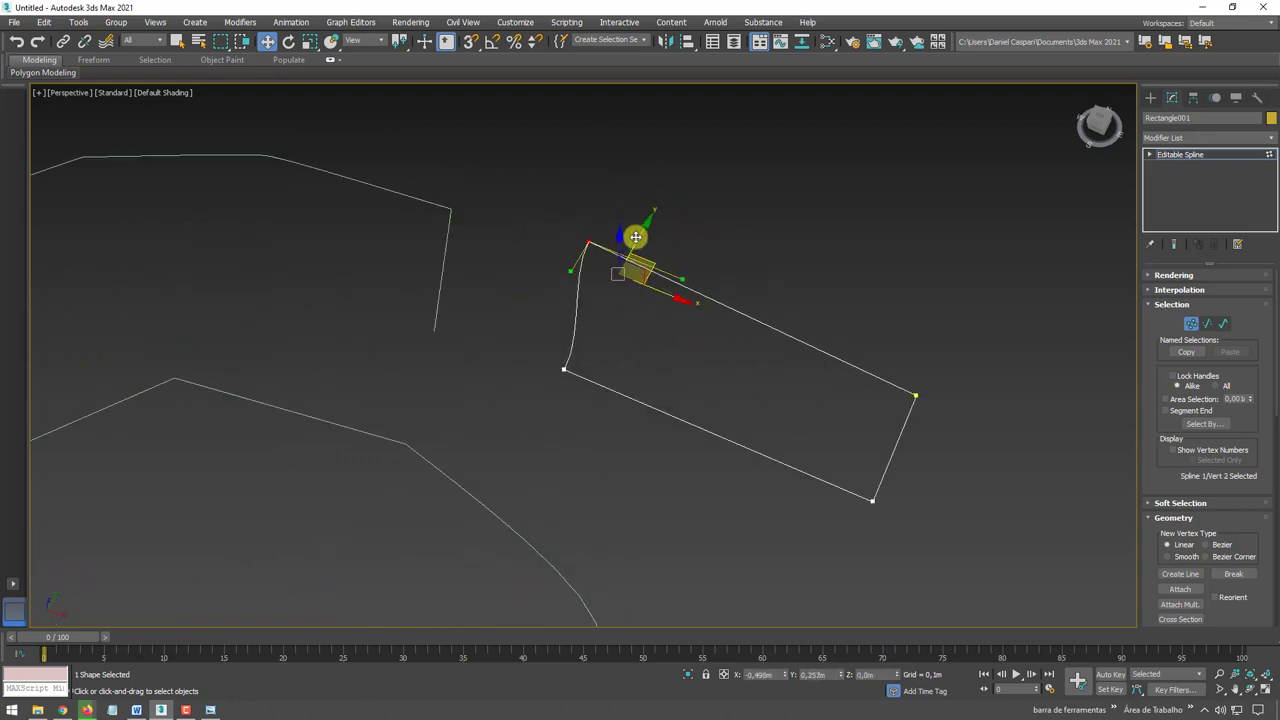
{"action": "left_click_drag", "start_coordinate": [1162, 470], "coordinate": [1157, 323]}
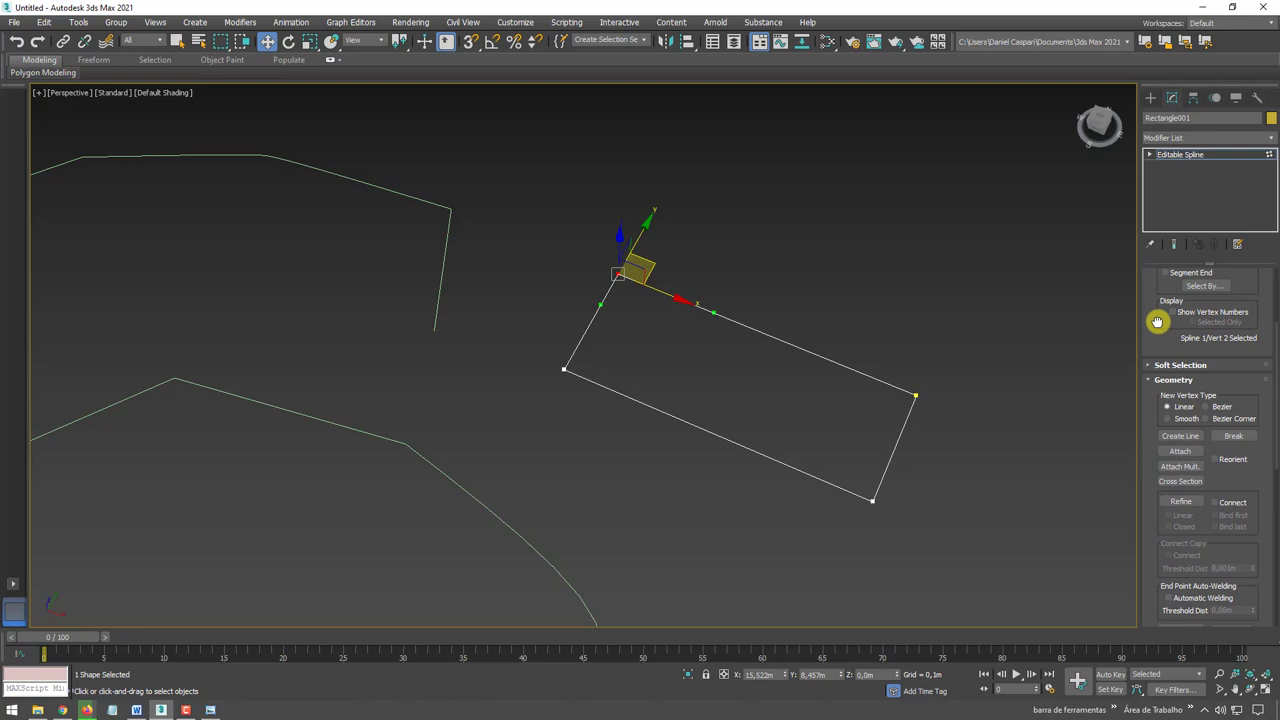
{"action": "left_click", "coordinate": [1233, 418]}
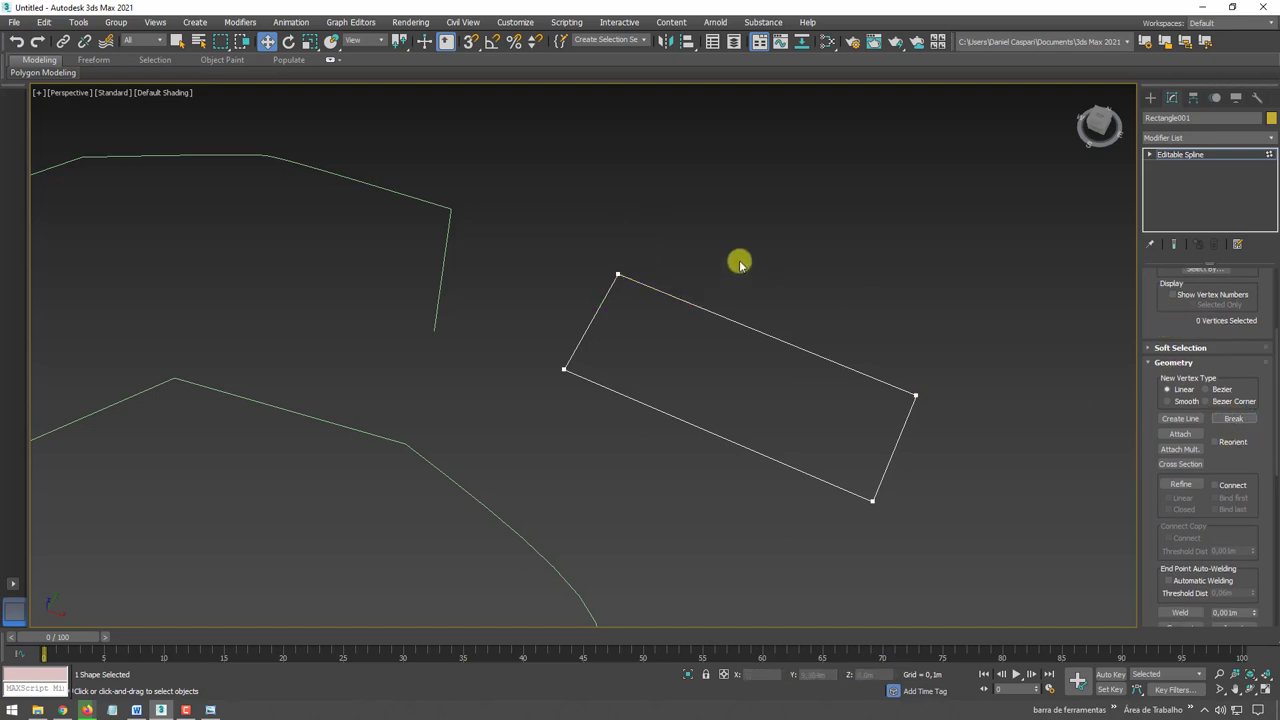
{"action": "left_click", "coordinate": [1178, 154]}
Add an Extrude modifier to the rectangle with an Amount of 1.48m
{"action": "left_click", "coordinate": [1271, 137]}
{"action": "scroll", "coordinate": [1190, 230], "scroll_direction": "down", "scroll_amount": 1}
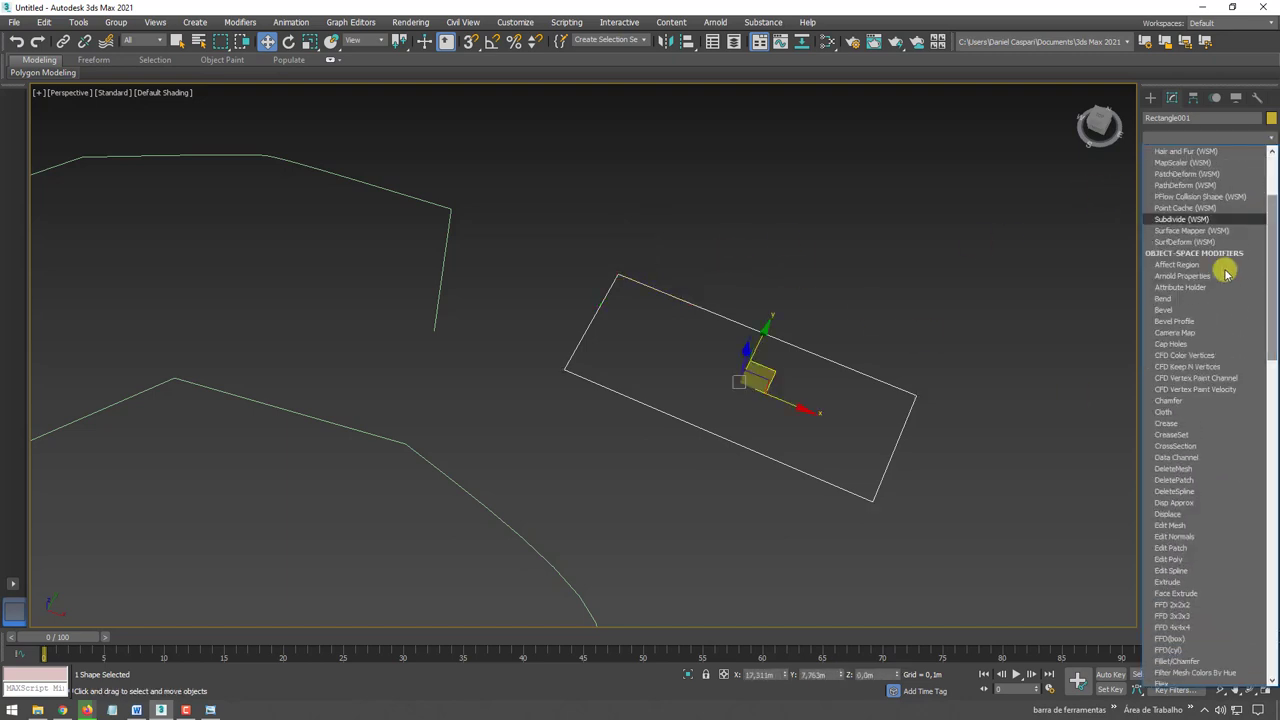
{"action": "left_click", "coordinate": [1170, 582]}
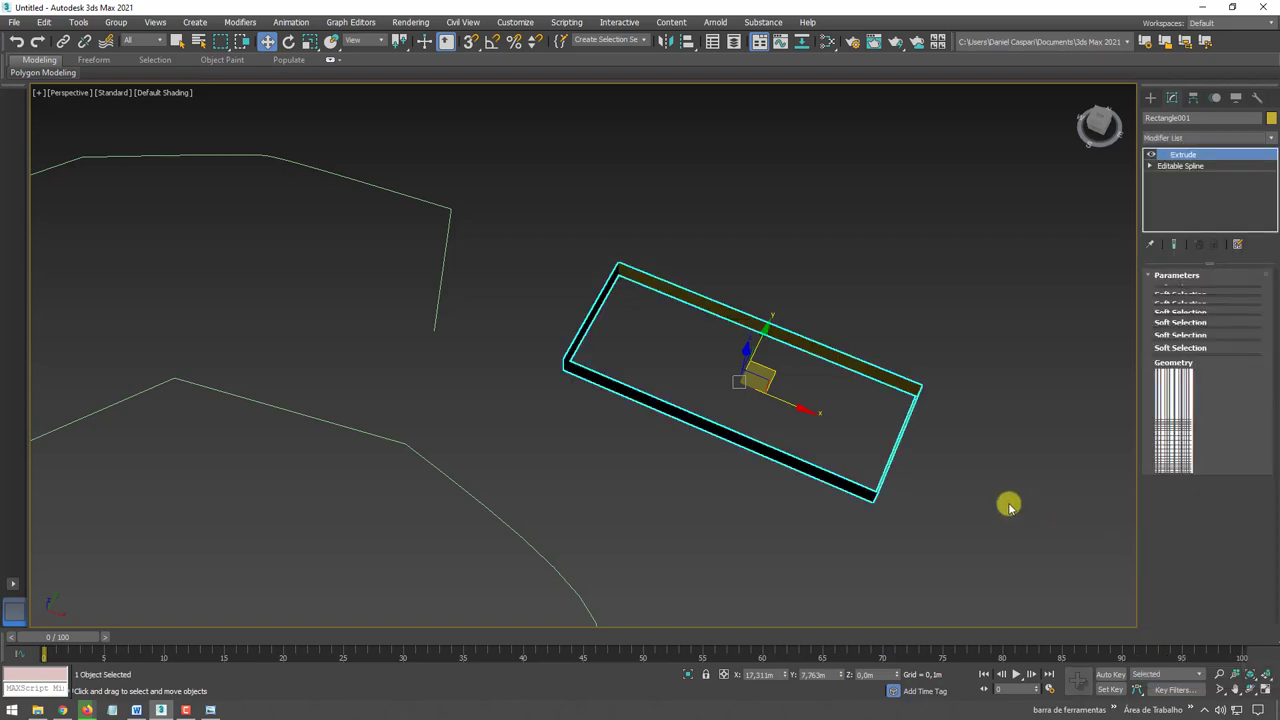
{"action": "left_click_drag", "start_coordinate": [1240, 300], "coordinate": [1229, 149]}
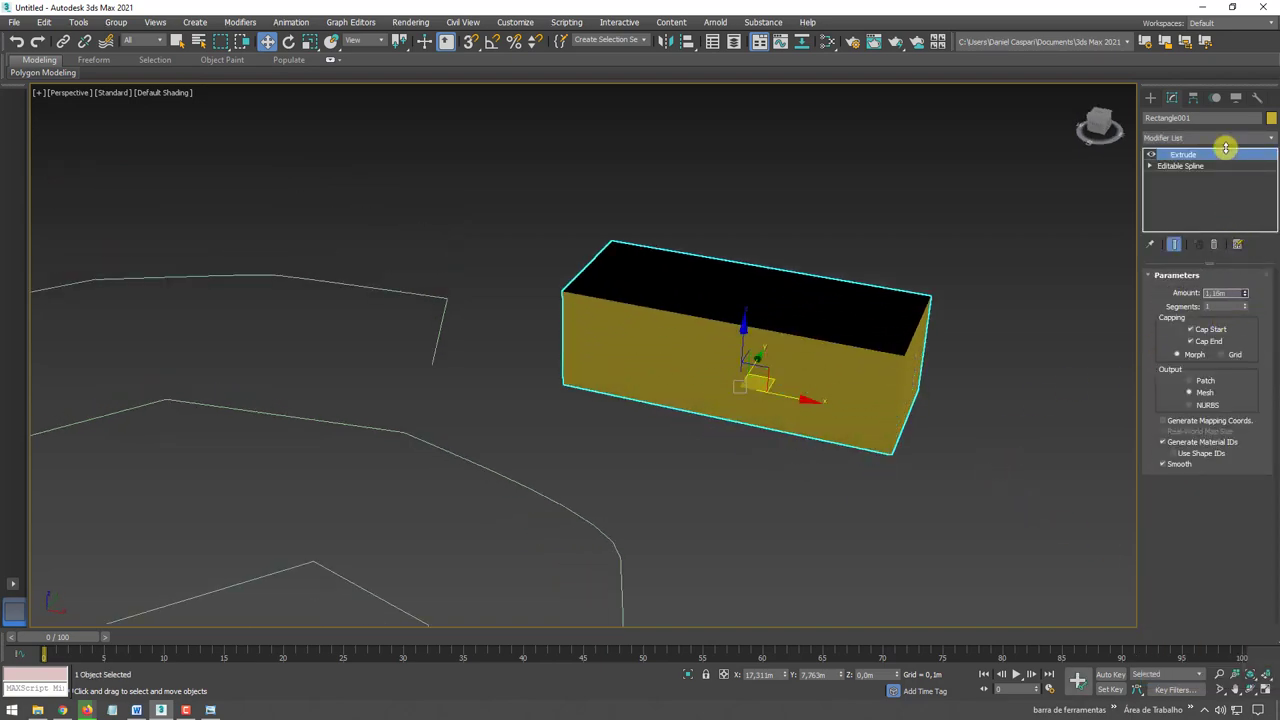
{"action": "middle_click_drag", "start_coordinate": [894, 220], "coordinate": [943, 297], "text": "alt"}
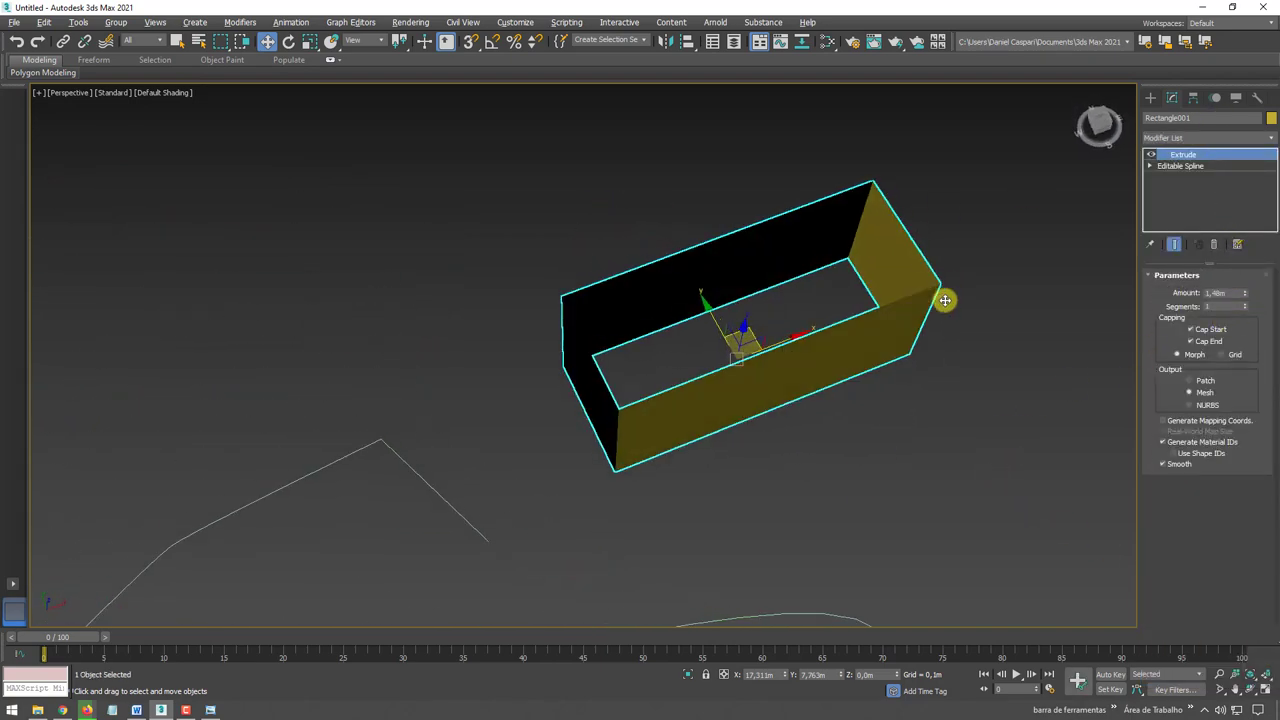
Weld the two vertices at the broken corner back together and return to the extrusion
{"action": "left_click", "coordinate": [1150, 166]}
{"action": "left_click", "coordinate": [1175, 177]}
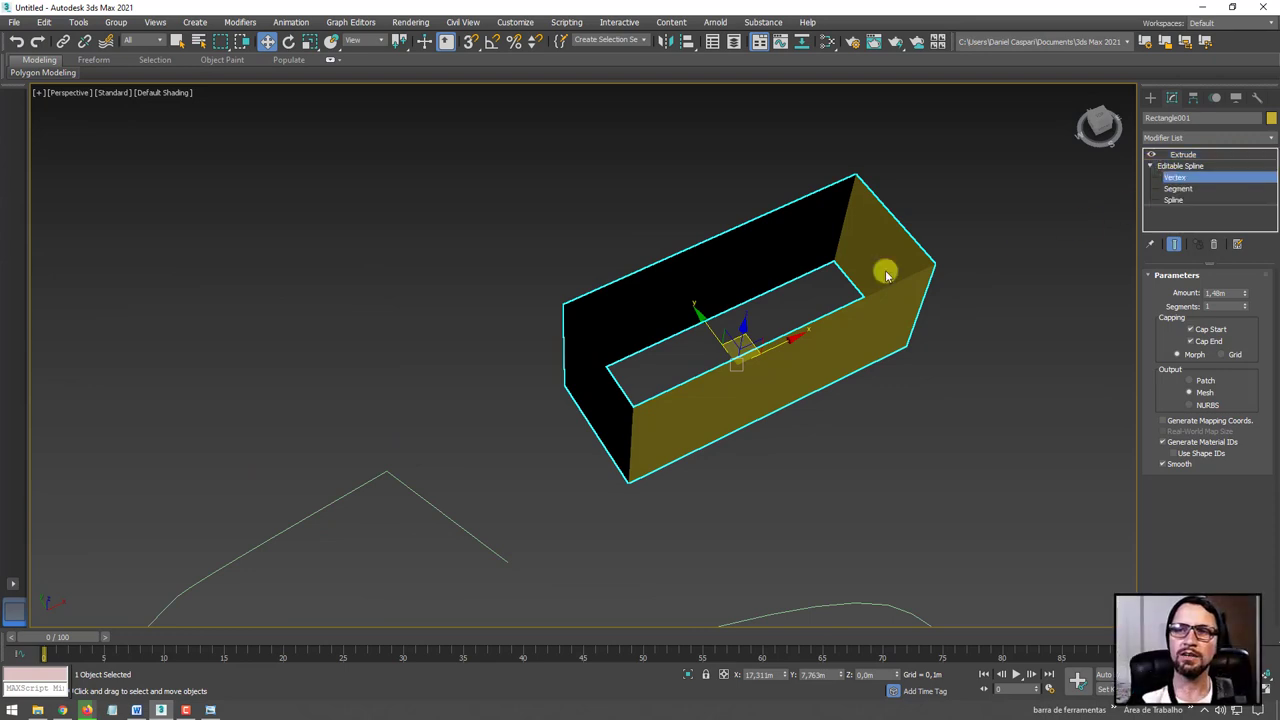
{"action": "left_click_drag", "start_coordinate": [458, 272], "coordinate": [603, 427]}
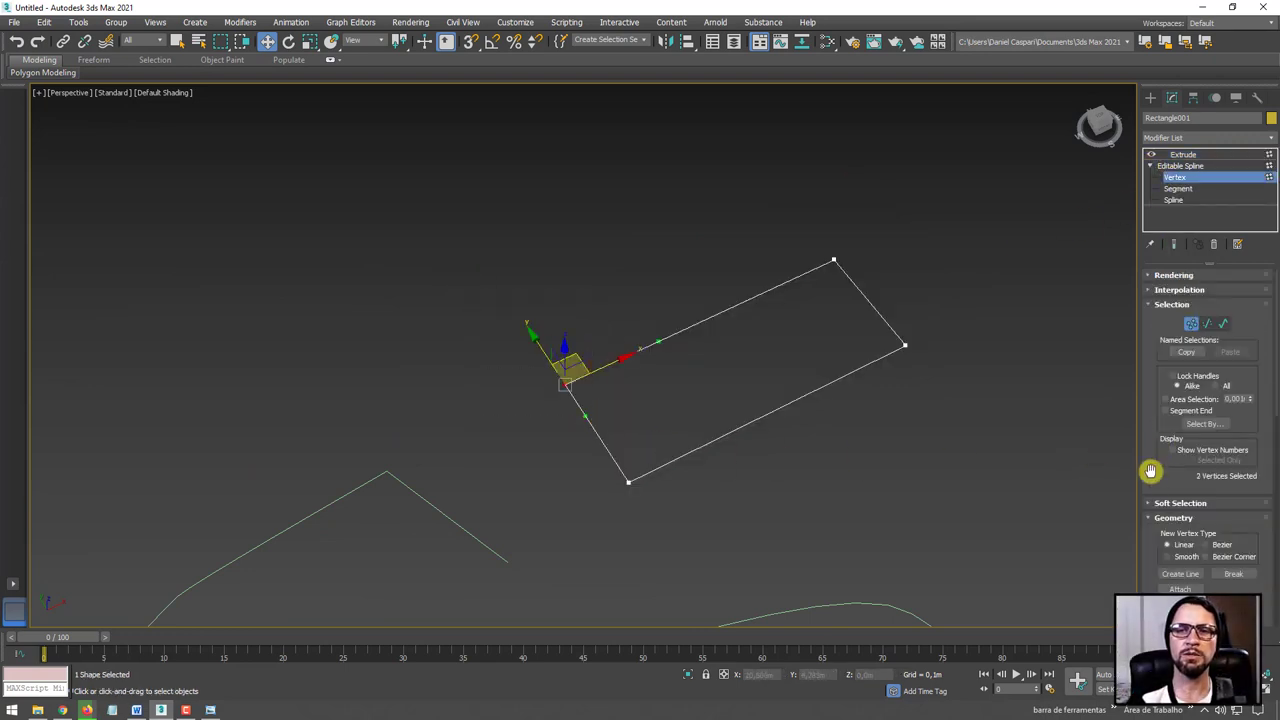
{"action": "left_click_drag", "start_coordinate": [1151, 471], "coordinate": [1163, 251]}
{"action": "left_click", "coordinate": [1180, 446]}
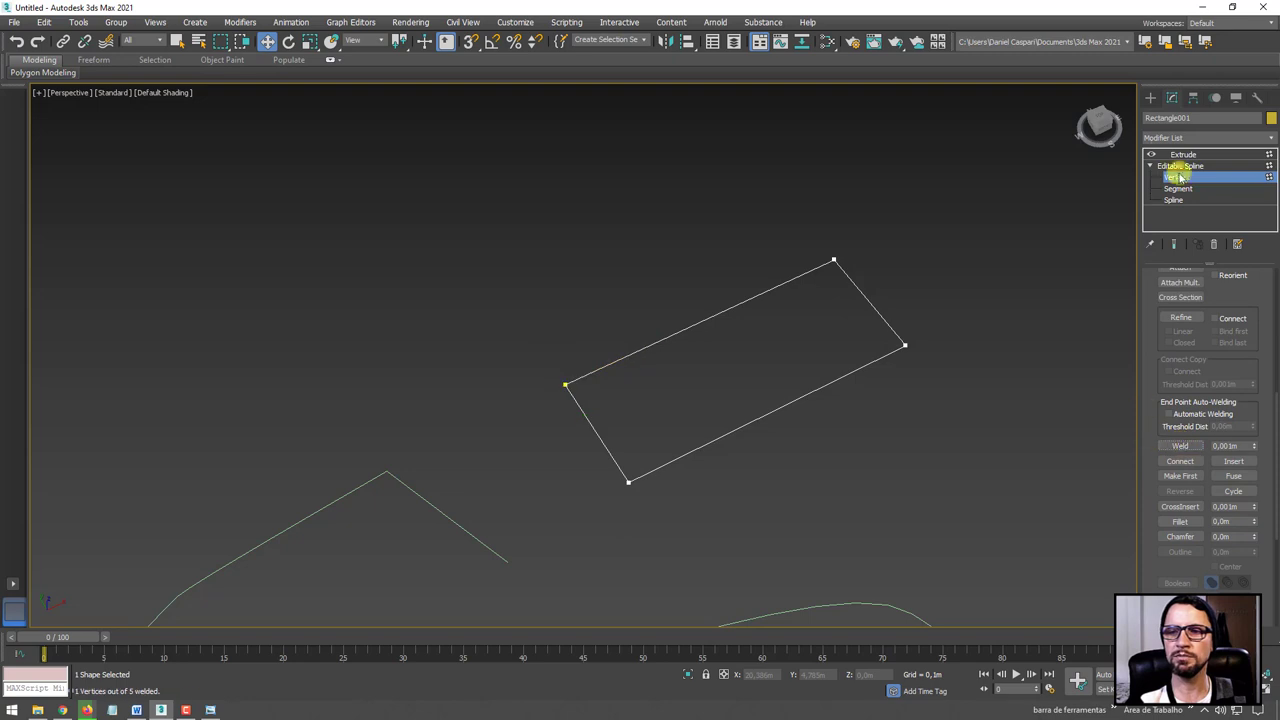
{"action": "left_click", "coordinate": [1180, 166]}
{"action": "left_click", "coordinate": [1181, 155]}
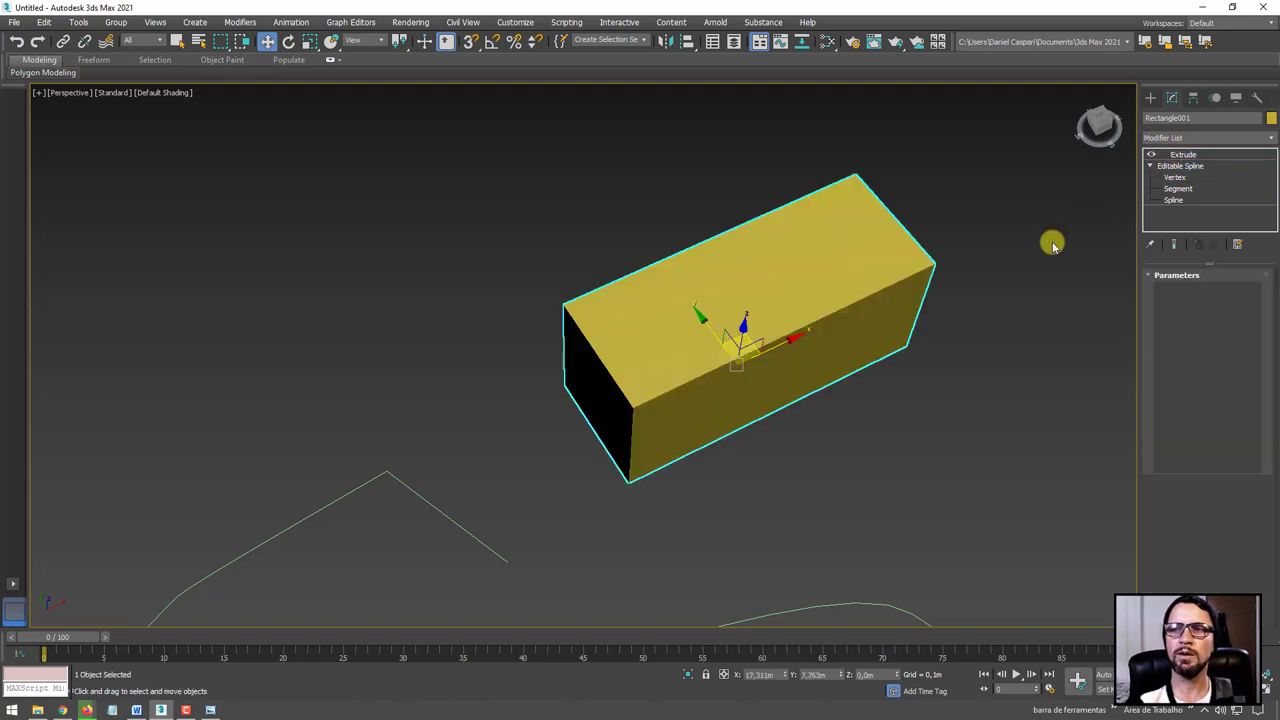
Orbit around the now closed box, then select the box and the test spline
{"action": "middle_click_drag", "start_coordinate": [1012, 366], "coordinate": [931, 318], "text": "alt"}
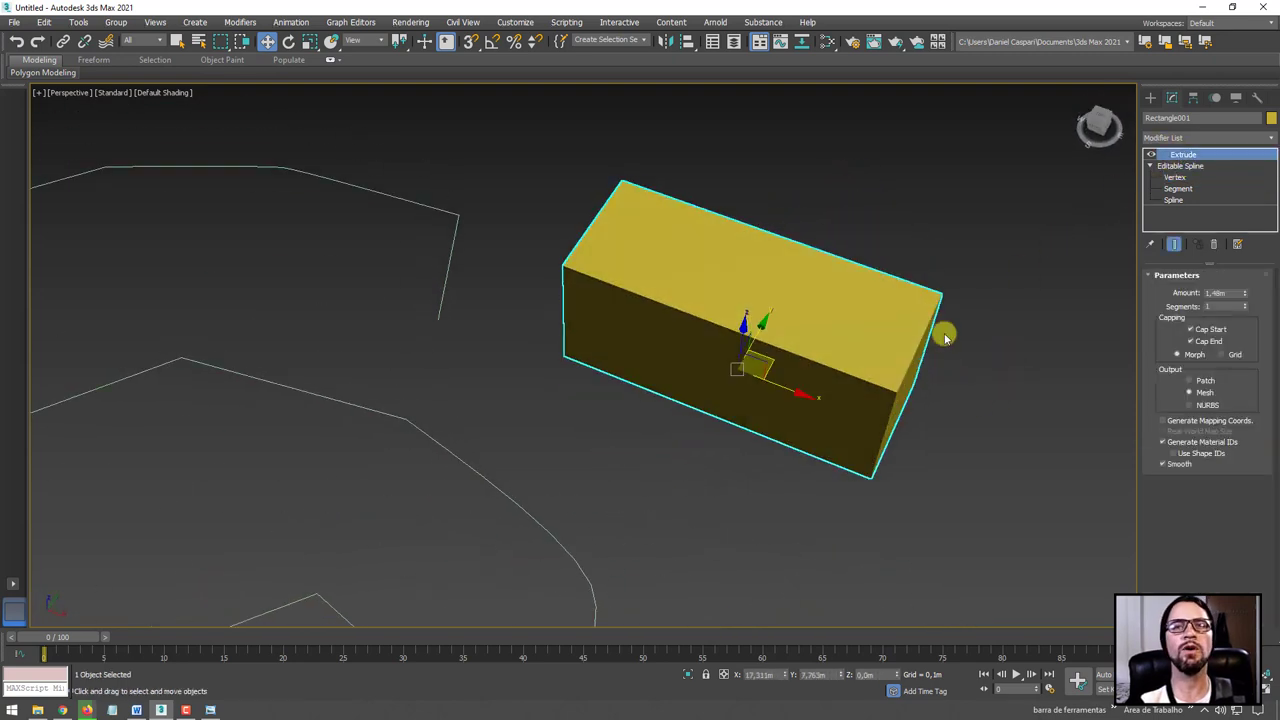
{"action": "scroll", "coordinate": [940, 337], "scroll_direction": "down", "scroll_amount": 3}
{"action": "scroll", "coordinate": [923, 334], "scroll_direction": "down", "scroll_amount": 3}
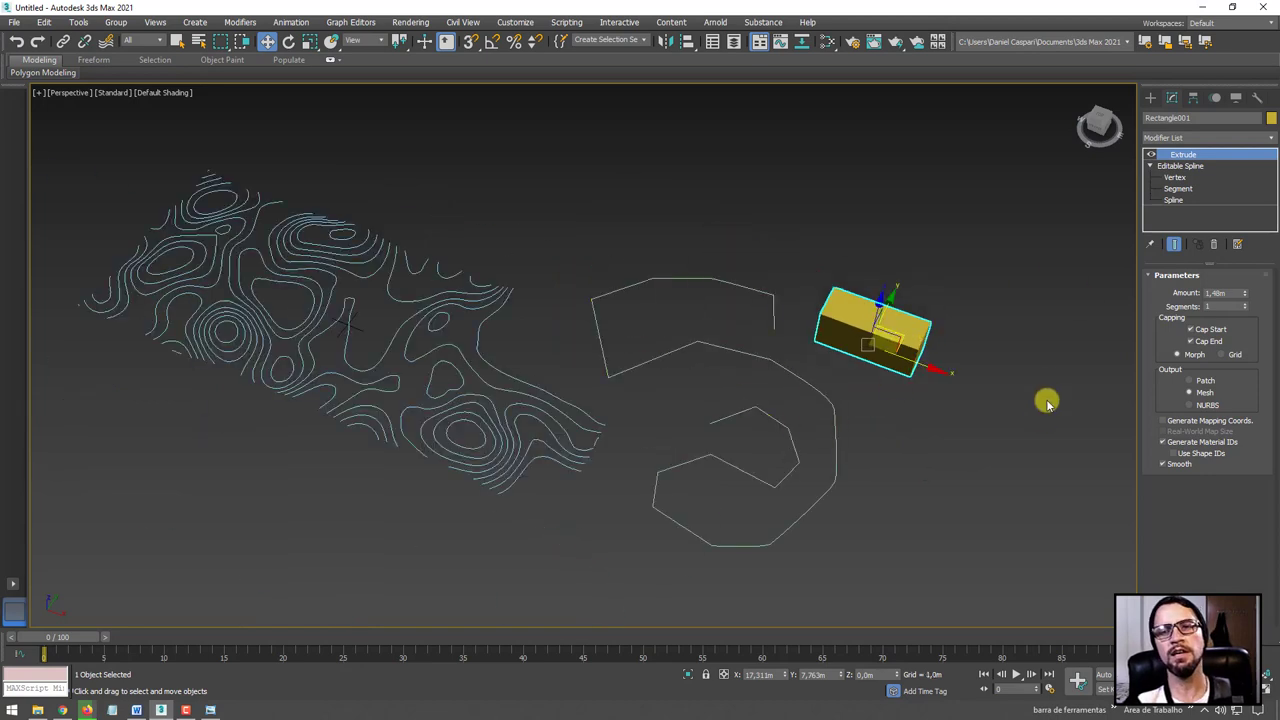
{"action": "left_click_drag", "start_coordinate": [989, 229], "coordinate": [738, 505]}
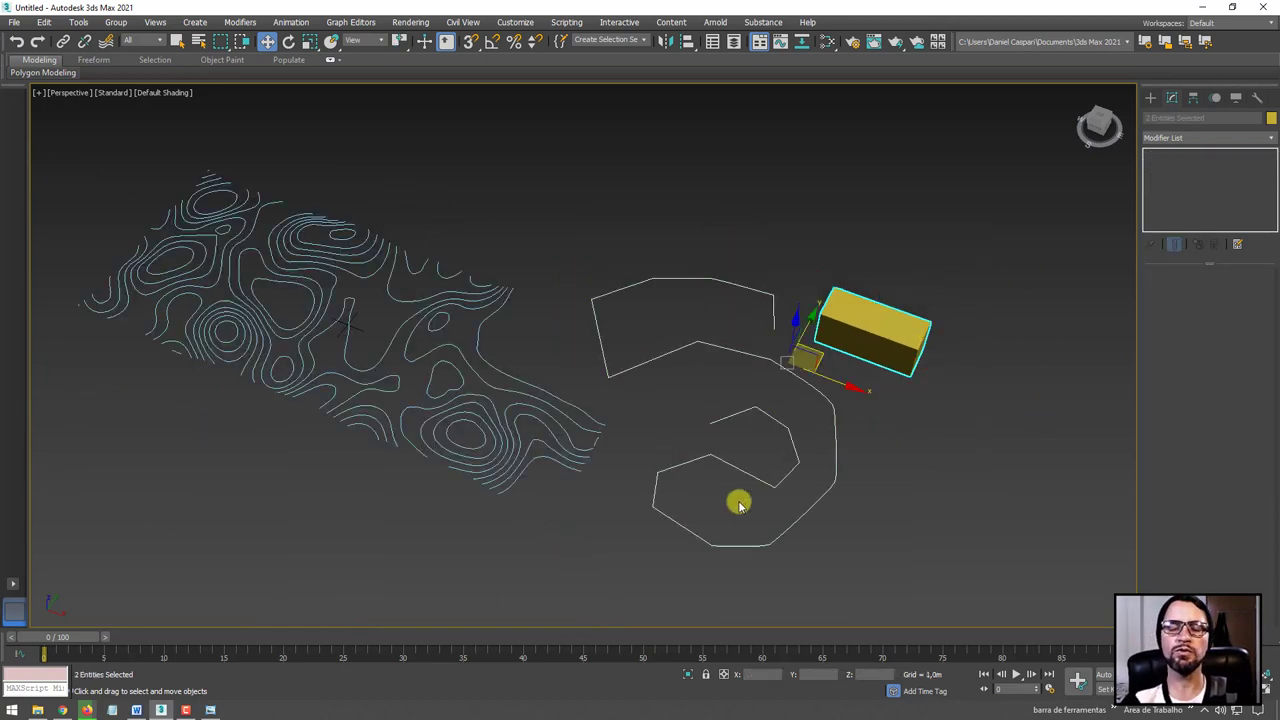
Delete the box and test spline, then bring the contour lines into view
{"action": "key", "text": "Delete"}
{"action": "left_click", "coordinate": [561, 398]}
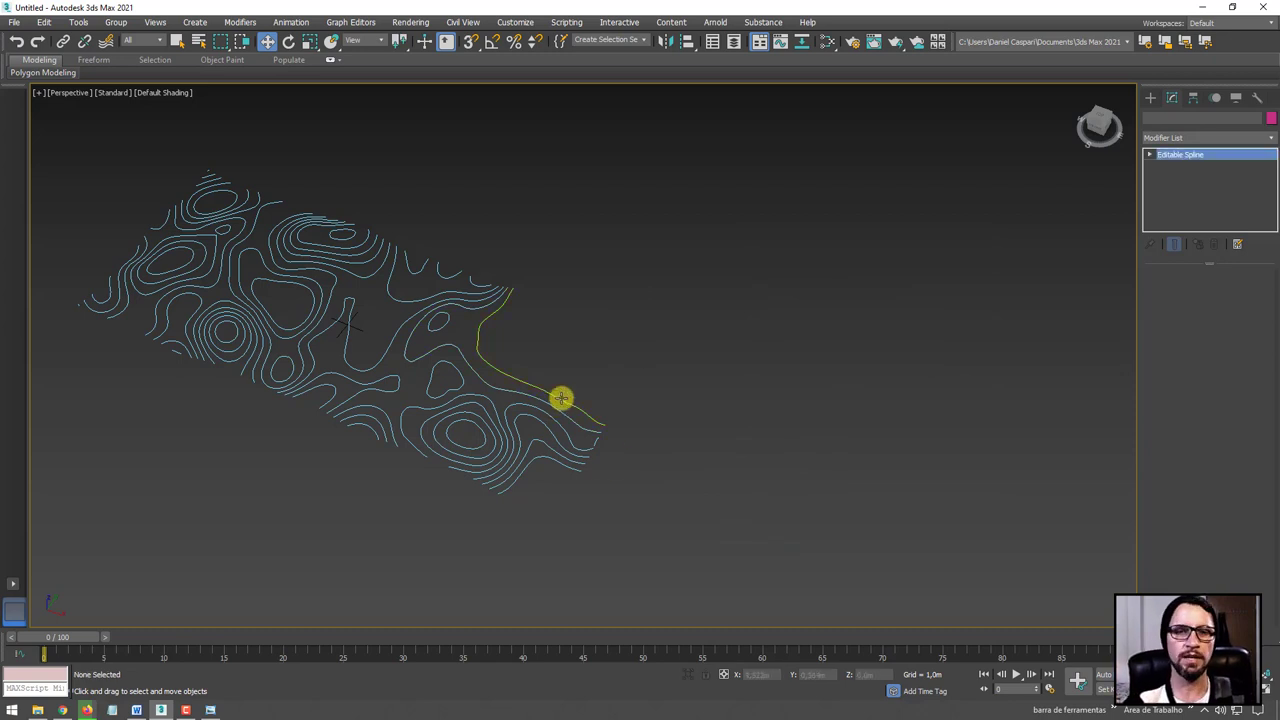
{"action": "middle_click_drag", "start_coordinate": [529, 403], "coordinate": [634, 397], "text": "alt"}
{"action": "scroll", "coordinate": [600, 290], "scroll_direction": "up", "scroll_amount": 2}
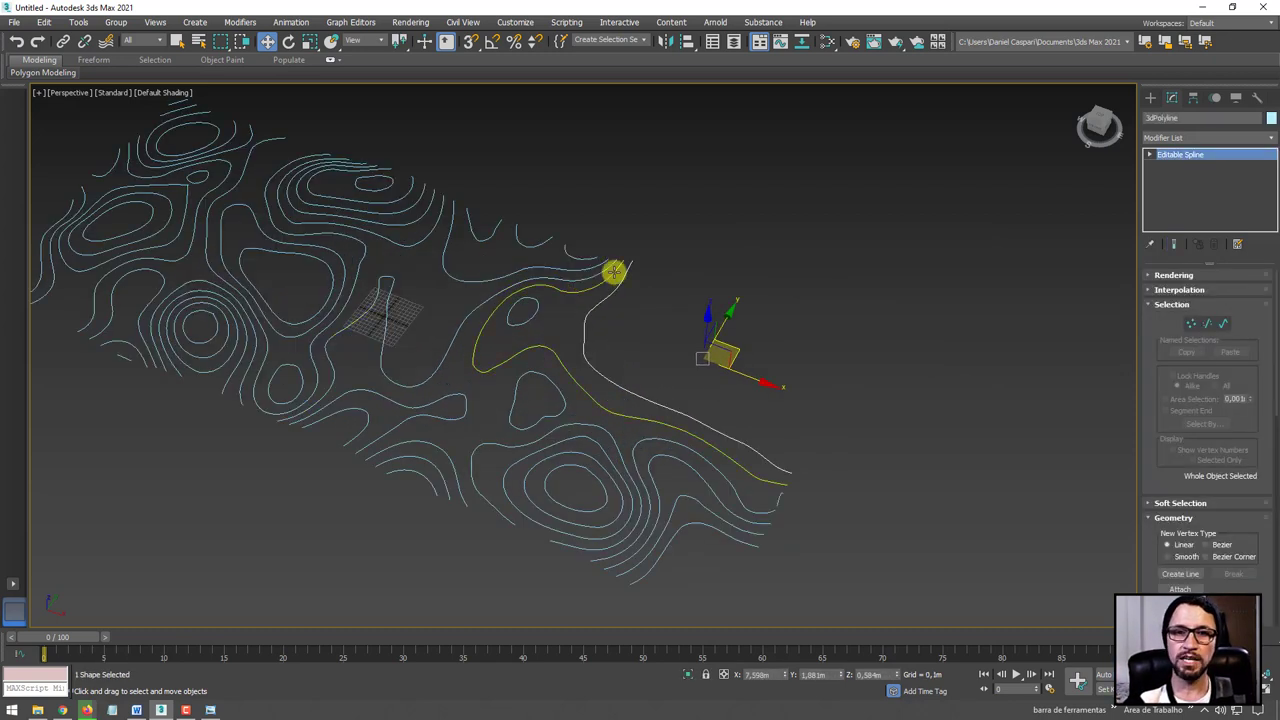
{"action": "scroll", "coordinate": [613, 271], "scroll_direction": "down", "scroll_amount": 3}
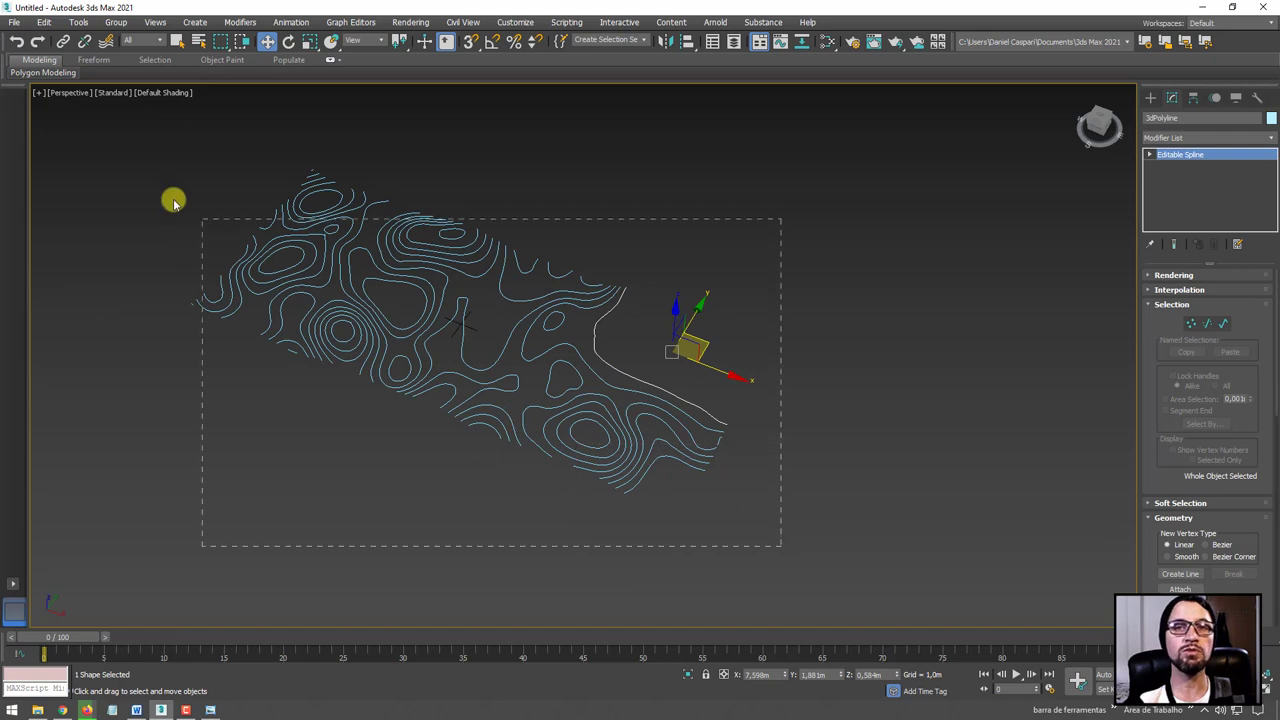
{"action": "left_click_drag", "start_coordinate": [173, 203], "coordinate": [121, 145]}
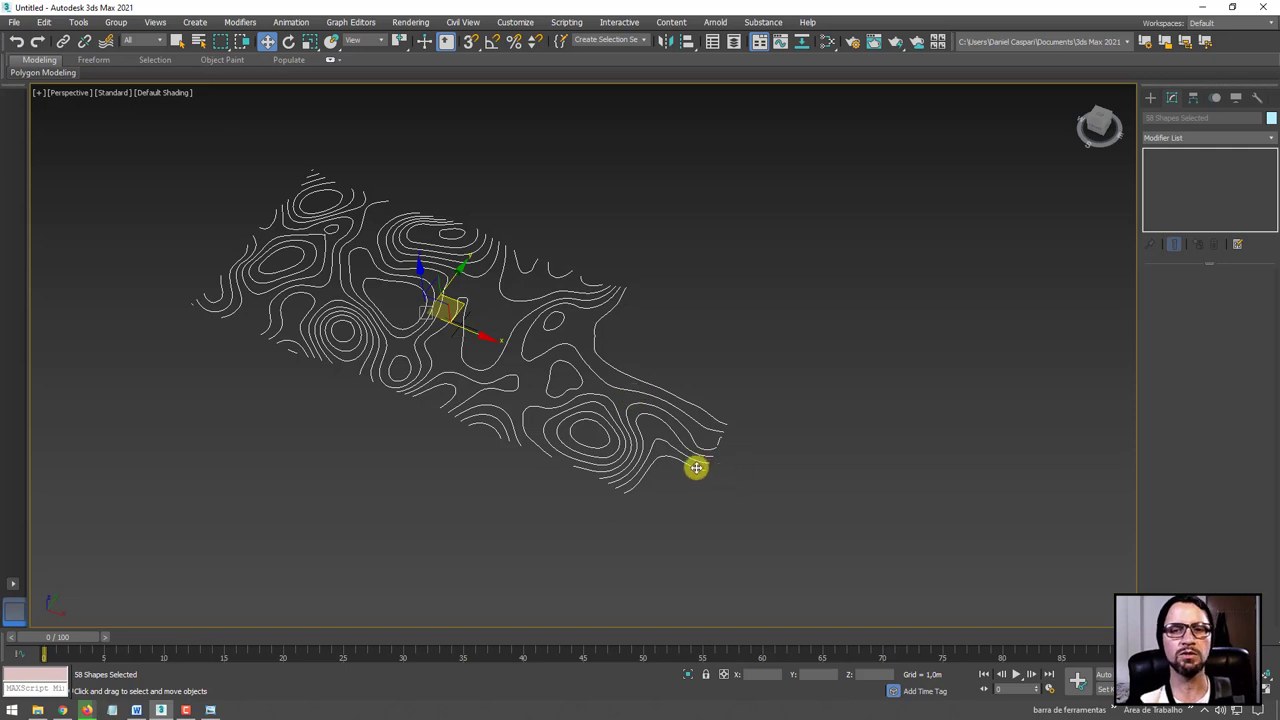
Attach every 2dPolyline contour to one selected contour spline using Attach Mult
{"action": "left_click", "coordinate": [729, 503]}
{"action": "scroll", "coordinate": [729, 503], "scroll_direction": "down", "scroll_amount": 1}
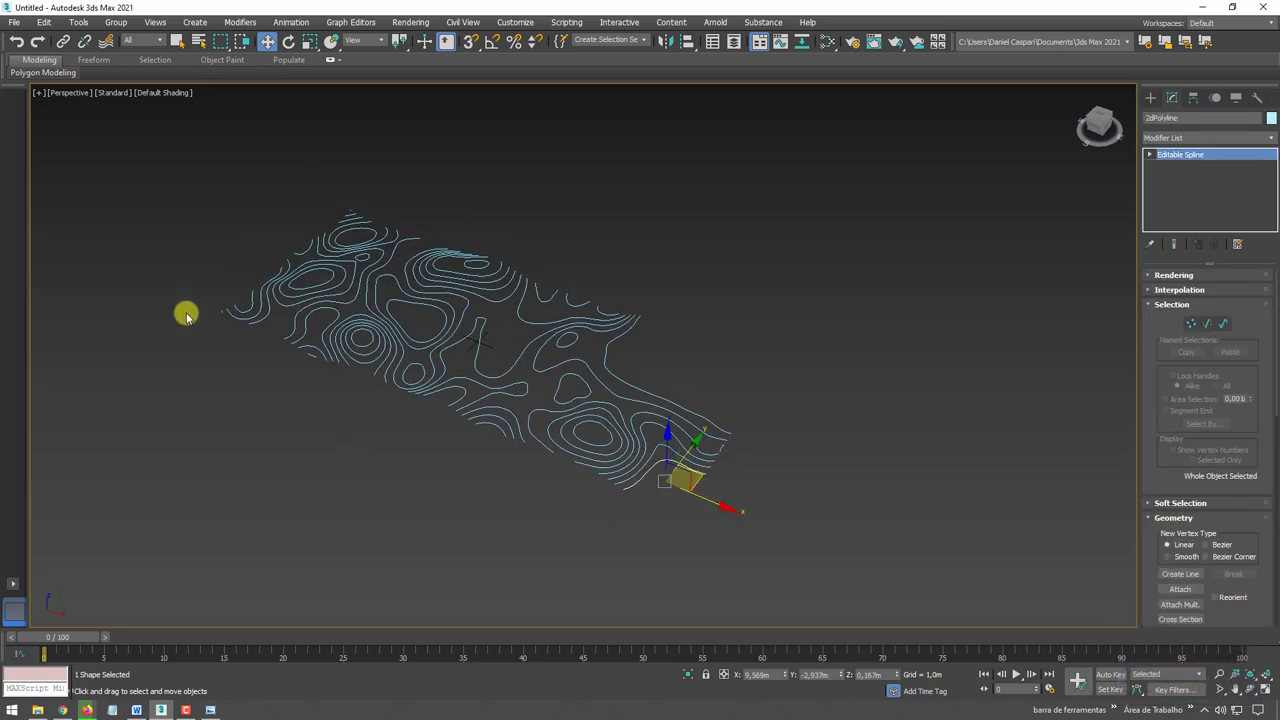
{"action": "left_click_drag", "start_coordinate": [1152, 446], "coordinate": [1143, 251]}
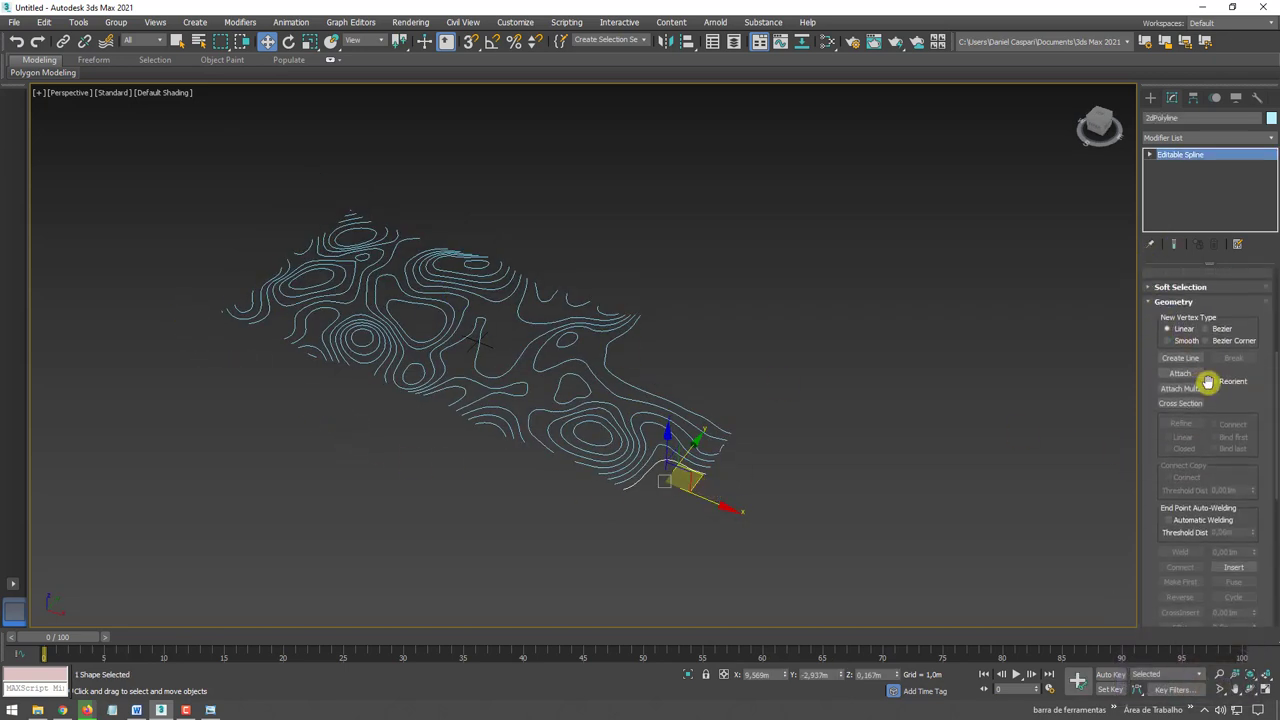
{"action": "left_click", "coordinate": [1180, 389]}
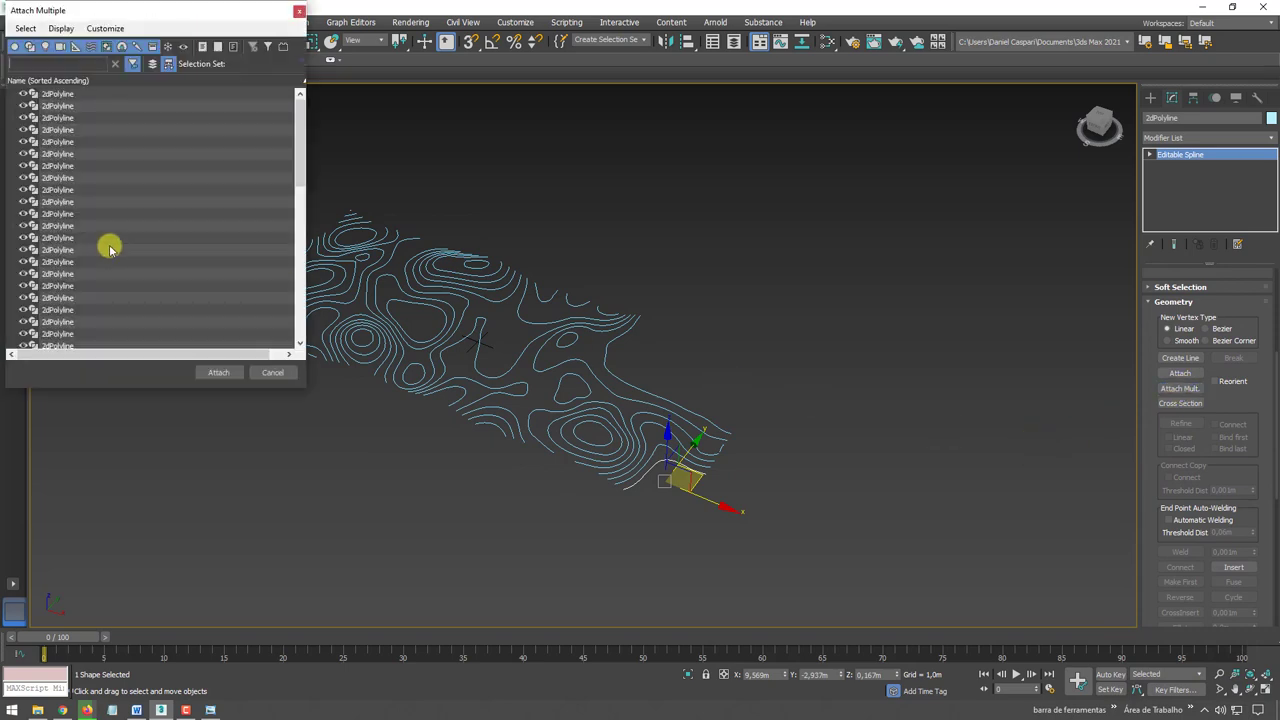
{"action": "left_click", "coordinate": [62, 238]}
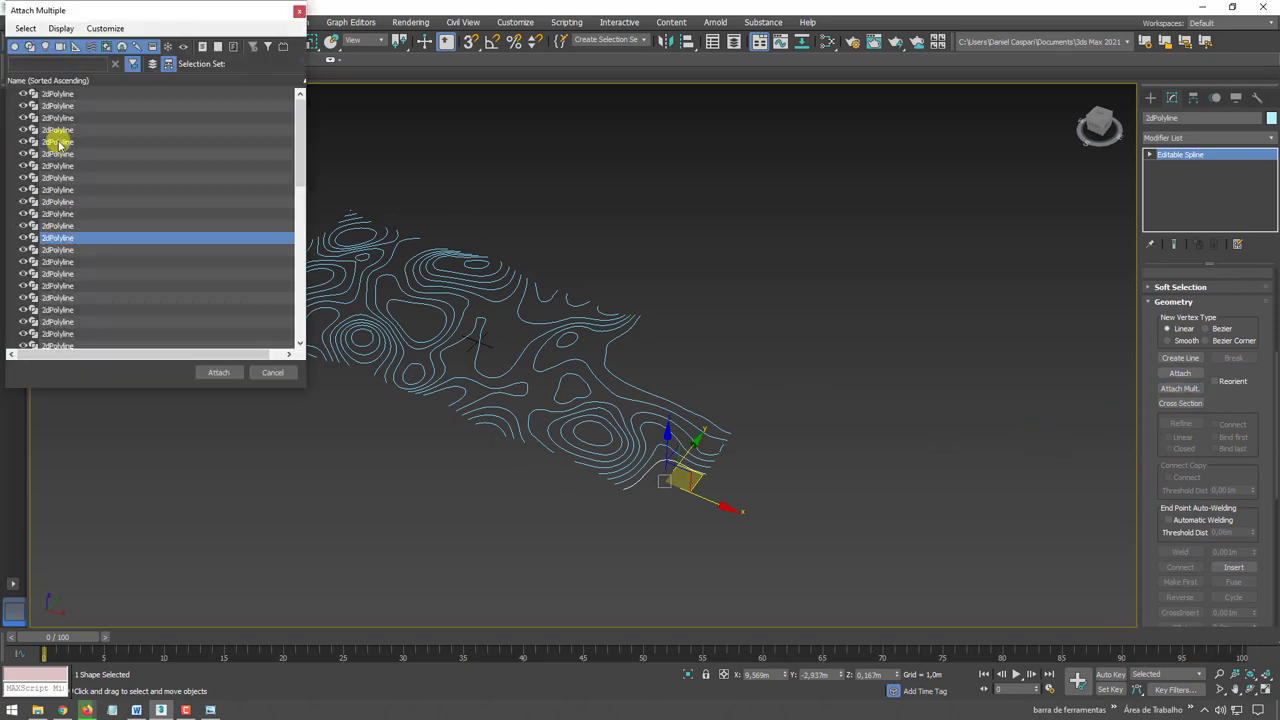
{"action": "left_click", "coordinate": [62, 213]}
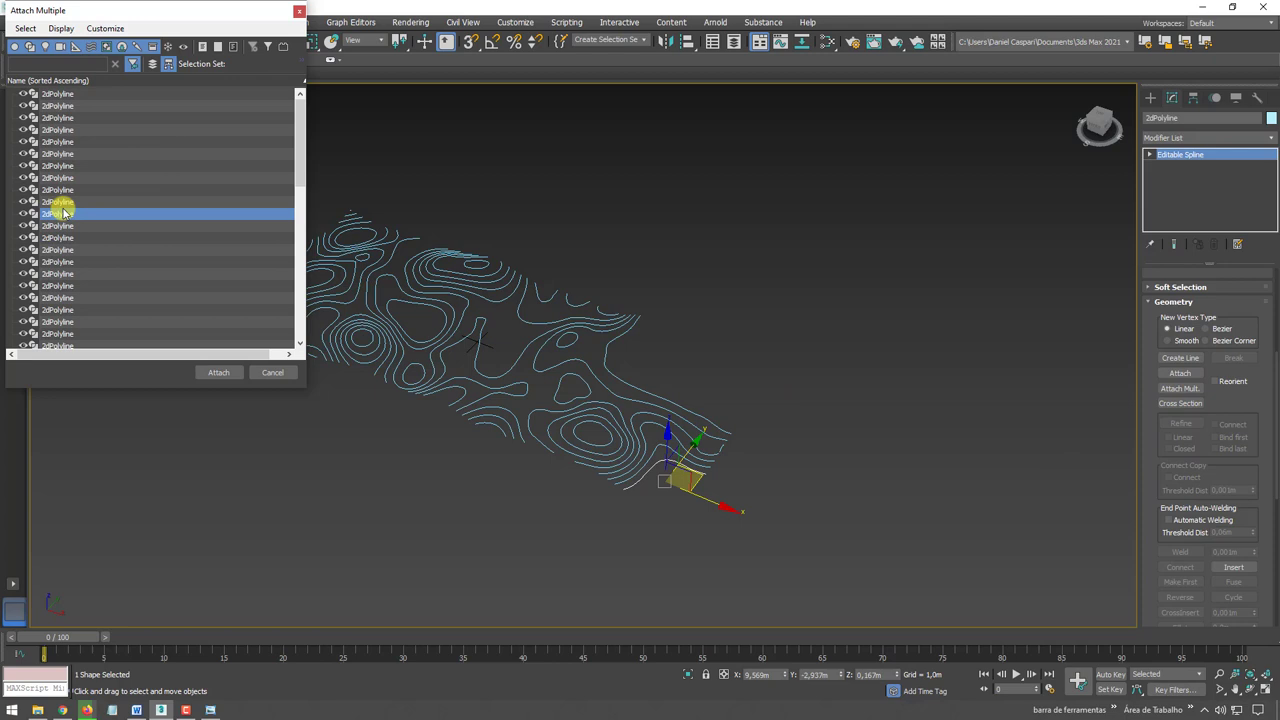
{"action": "key", "text": "ctrl+a"}
{"action": "left_click_drag", "start_coordinate": [152, 20], "coordinate": [198, 76]}
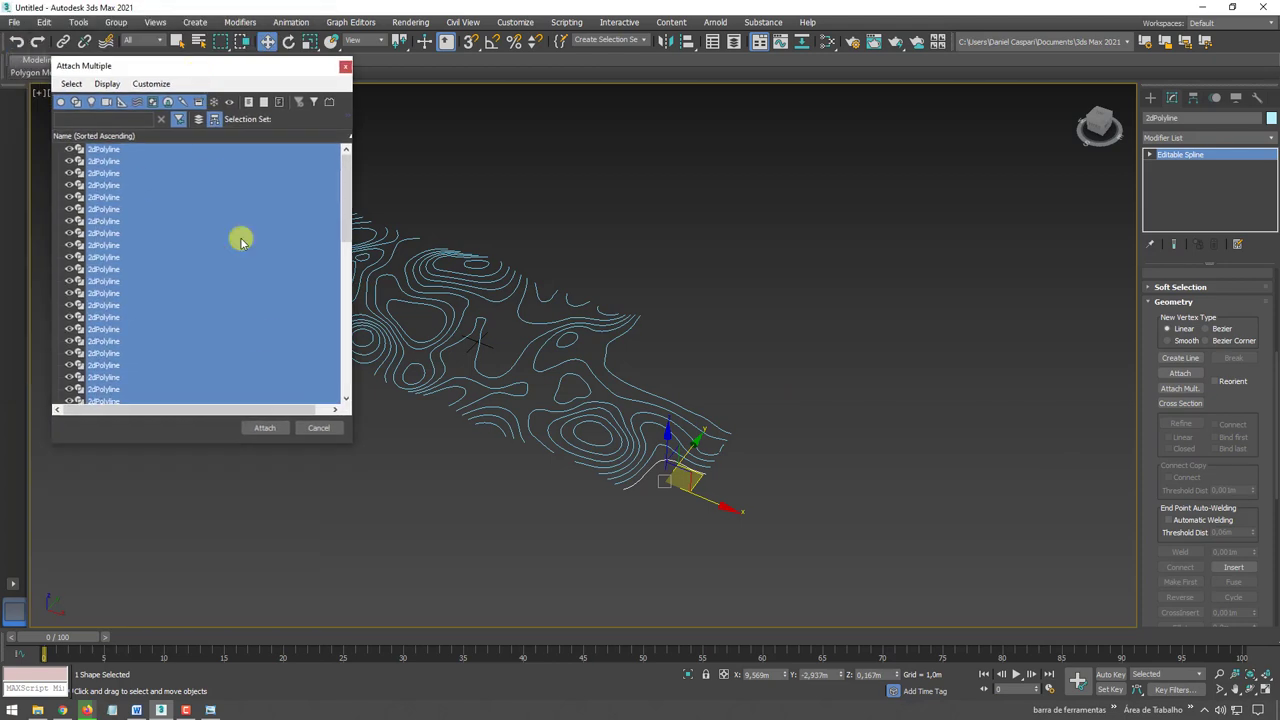
{"action": "left_click", "coordinate": [266, 428]}
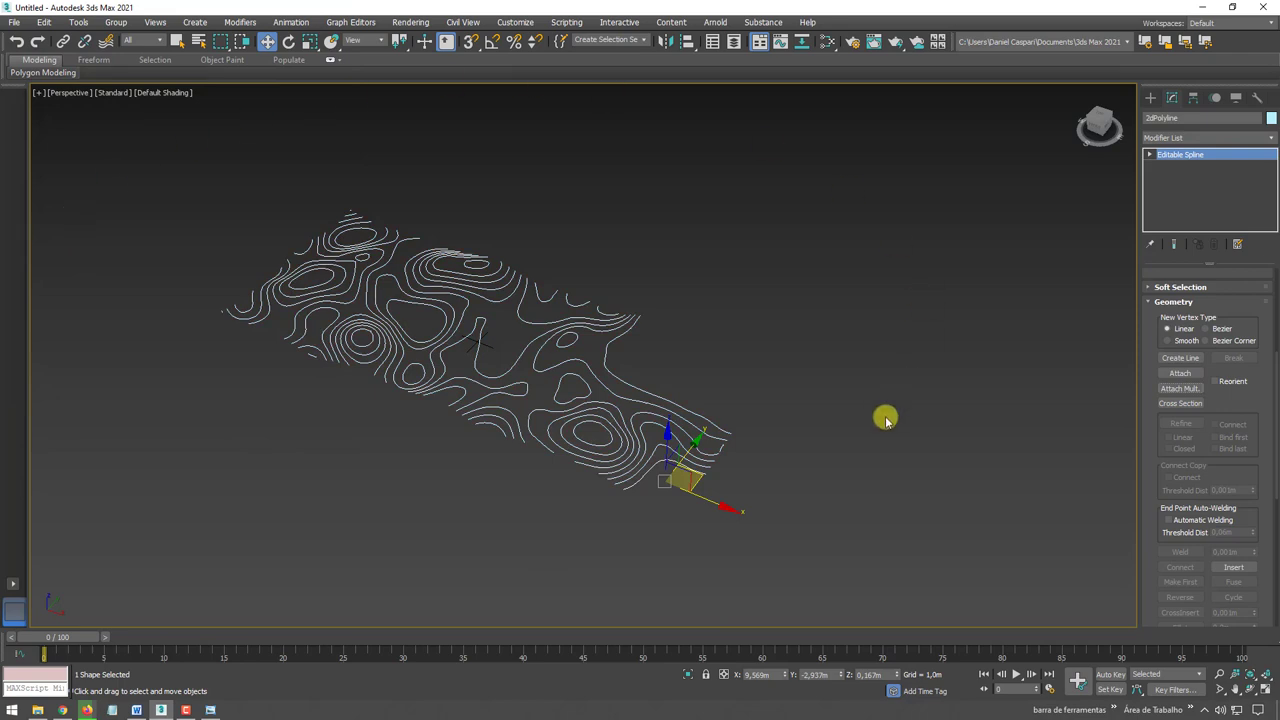
Select all the contour spline's vertices in Vertex mode and weld them
{"action": "left_click", "coordinate": [1150, 154]}
{"action": "left_click", "coordinate": [1166, 166]}
{"action": "left_click", "coordinate": [1166, 168]}
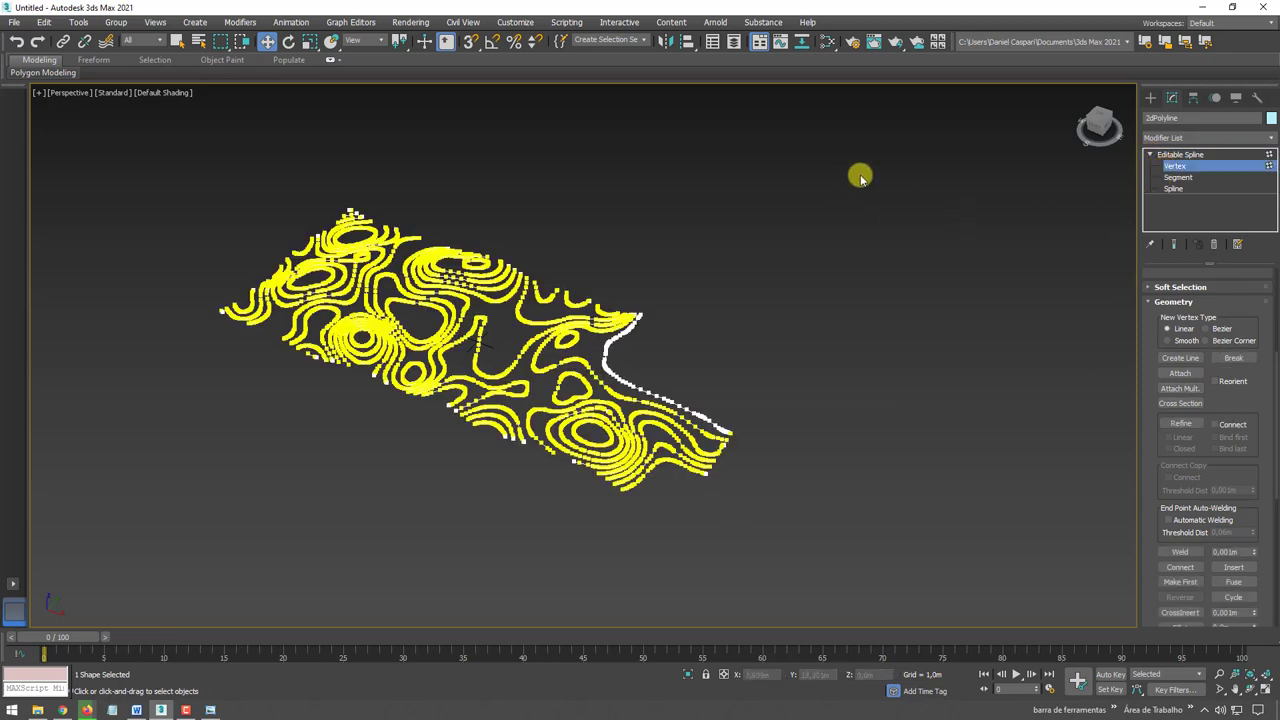
{"action": "mouse_move", "coordinate": [927, 163]}
{"action": "left_mouse_down"}
{"action": "mouse_move", "coordinate": [157, 578]}
{"action": "mouse_move", "coordinate": [202, 571]}
{"action": "left_mouse_up"}
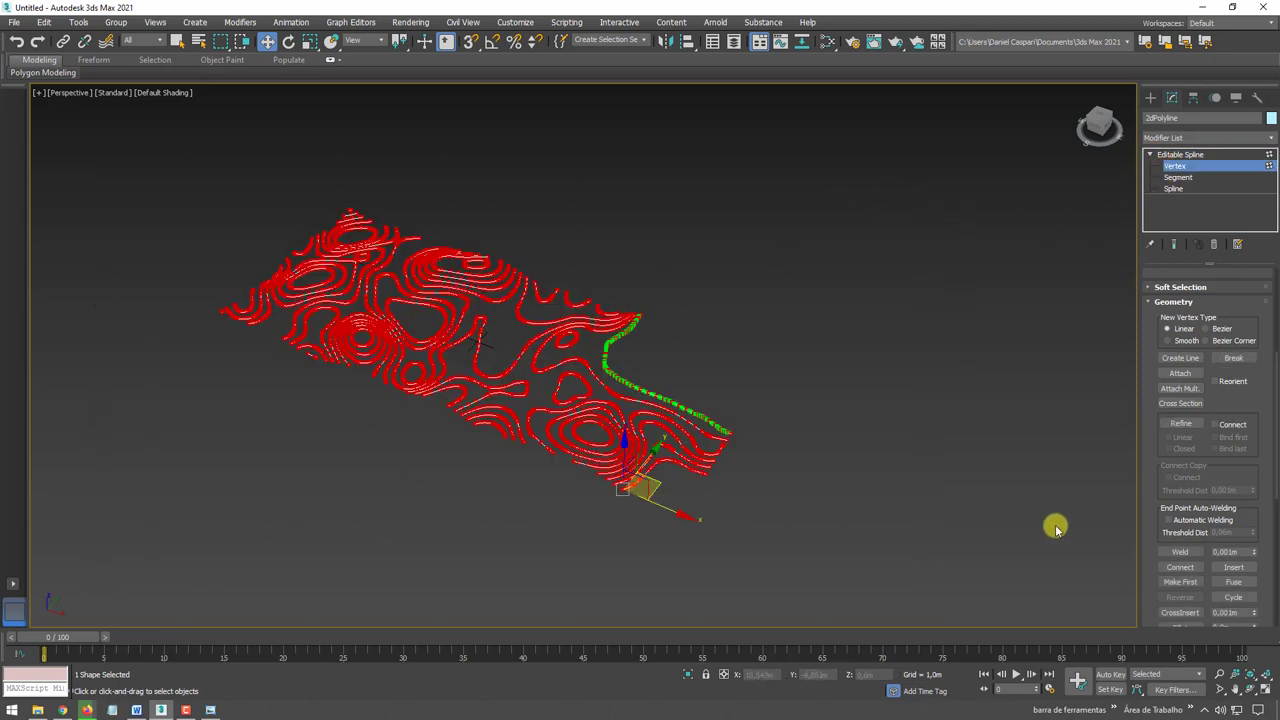
{"action": "left_click_drag", "start_coordinate": [1153, 500], "coordinate": [1144, 284]}
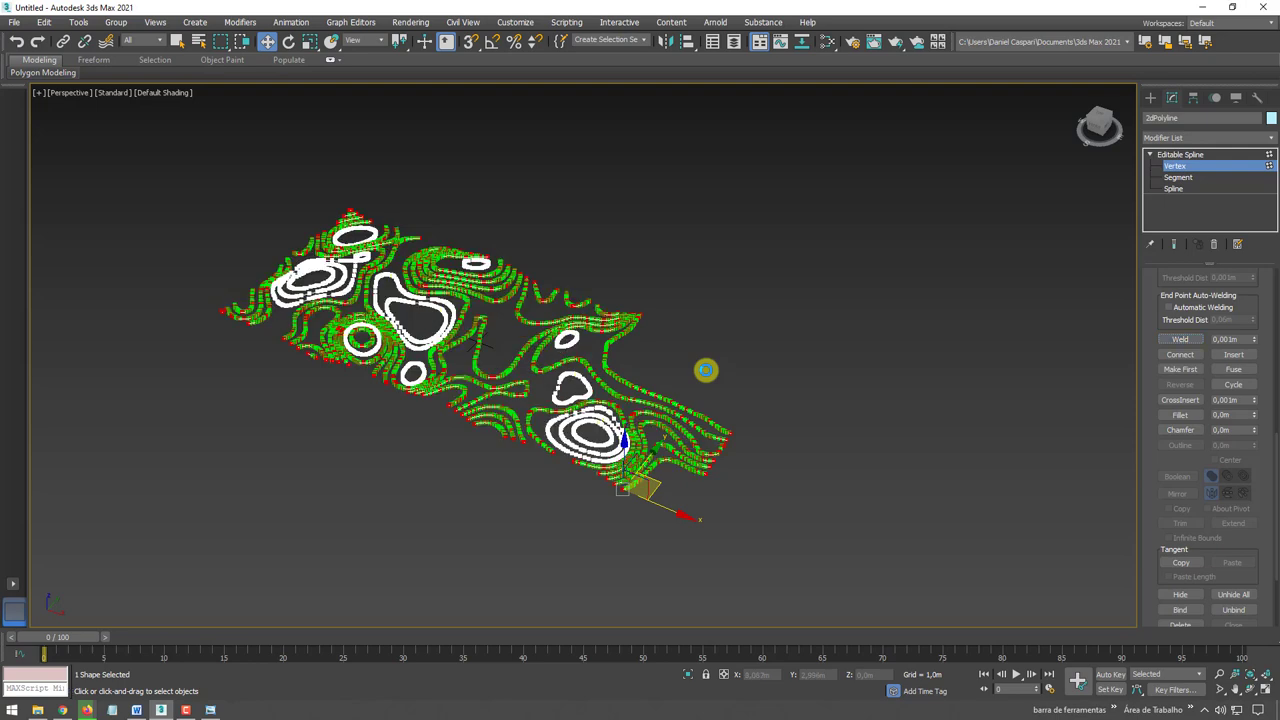
{"action": "left_click", "coordinate": [706, 370]}
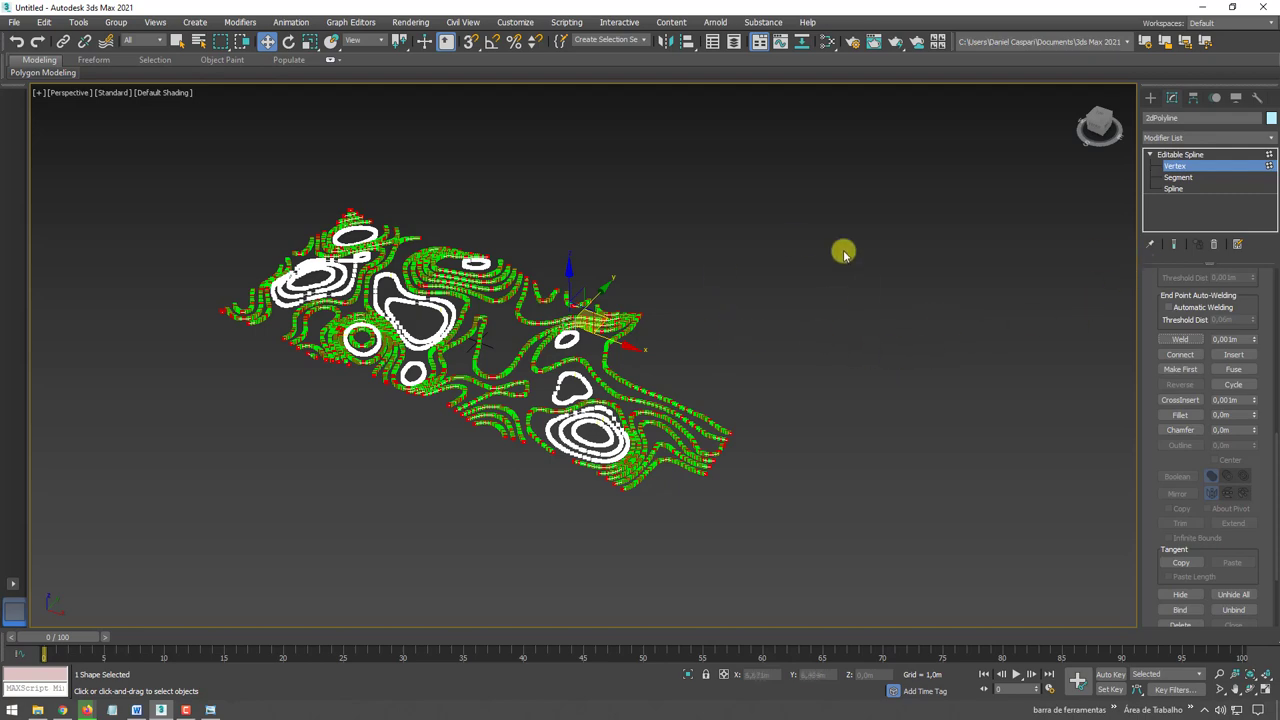
Deselect the vertices and inspect the contours from top, oblique and front views
{"action": "left_click", "coordinate": [801, 290]}
{"action": "mouse_move", "coordinate": [812, 341]}
{"action": "middle_mouse_down", "text": "alt"}
{"action": "mouse_move", "coordinate": [589, 431]}
{"action": "mouse_move", "coordinate": [794, 354]}
{"action": "mouse_move", "coordinate": [810, 380]}
{"action": "mouse_move", "coordinate": [700, 463]}
{"action": "middle_mouse_up", "text": "alt"}
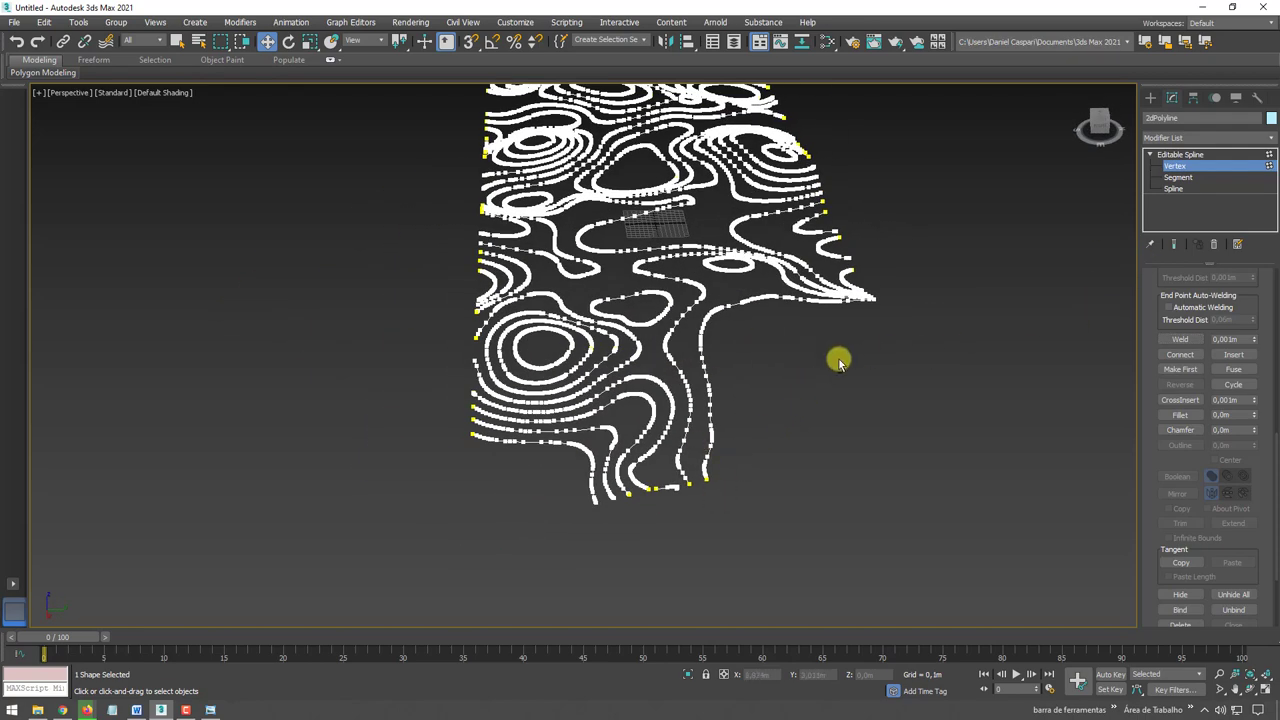
{"action": "mouse_move", "coordinate": [840, 360]}
{"action": "middle_mouse_down", "text": "alt"}
{"action": "mouse_move", "coordinate": [923, 371]}
{"action": "mouse_move", "coordinate": [890, 513]}
{"action": "middle_mouse_up", "text": "alt"}
{"action": "scroll", "coordinate": [890, 513], "scroll_direction": "down", "scroll_amount": 5}
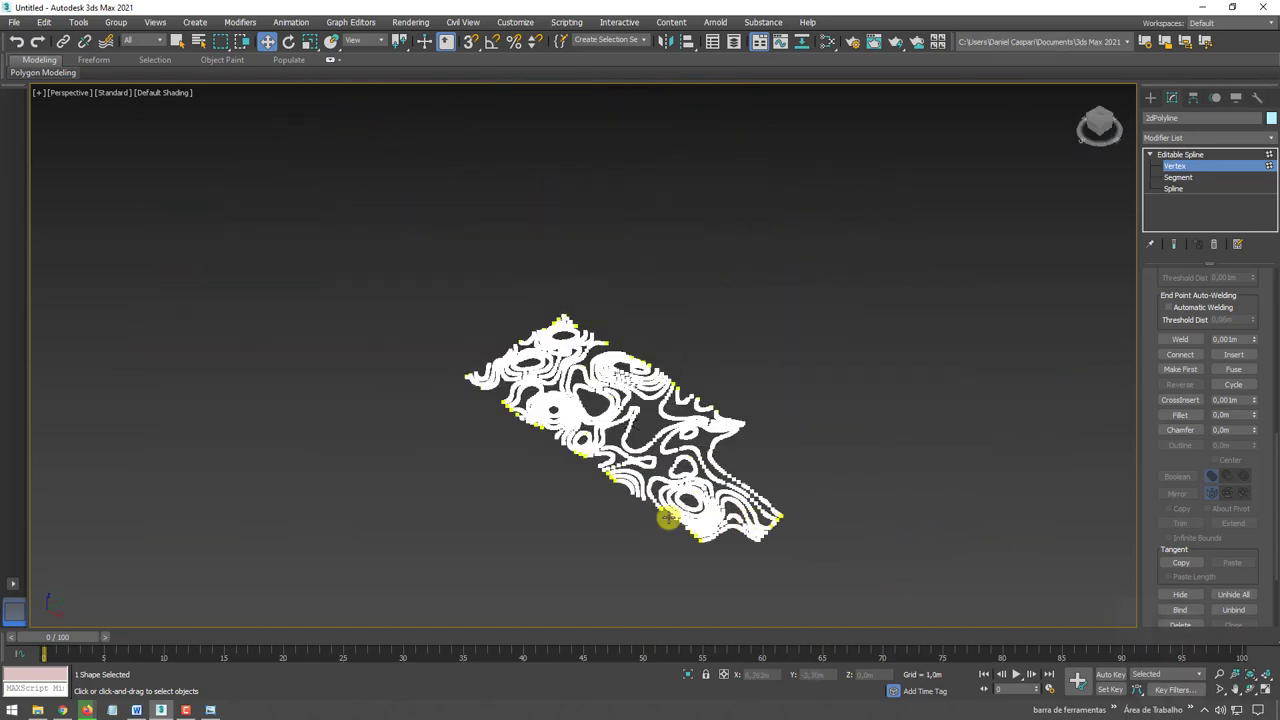
{"action": "mouse_move", "coordinate": [667, 517]}
{"action": "middle_mouse_down", "text": "alt"}
{"action": "mouse_move", "coordinate": [654, 517]}
{"action": "mouse_move", "coordinate": [737, 549]}
{"action": "mouse_move", "coordinate": [619, 518]}
{"action": "middle_mouse_up", "text": "alt"}
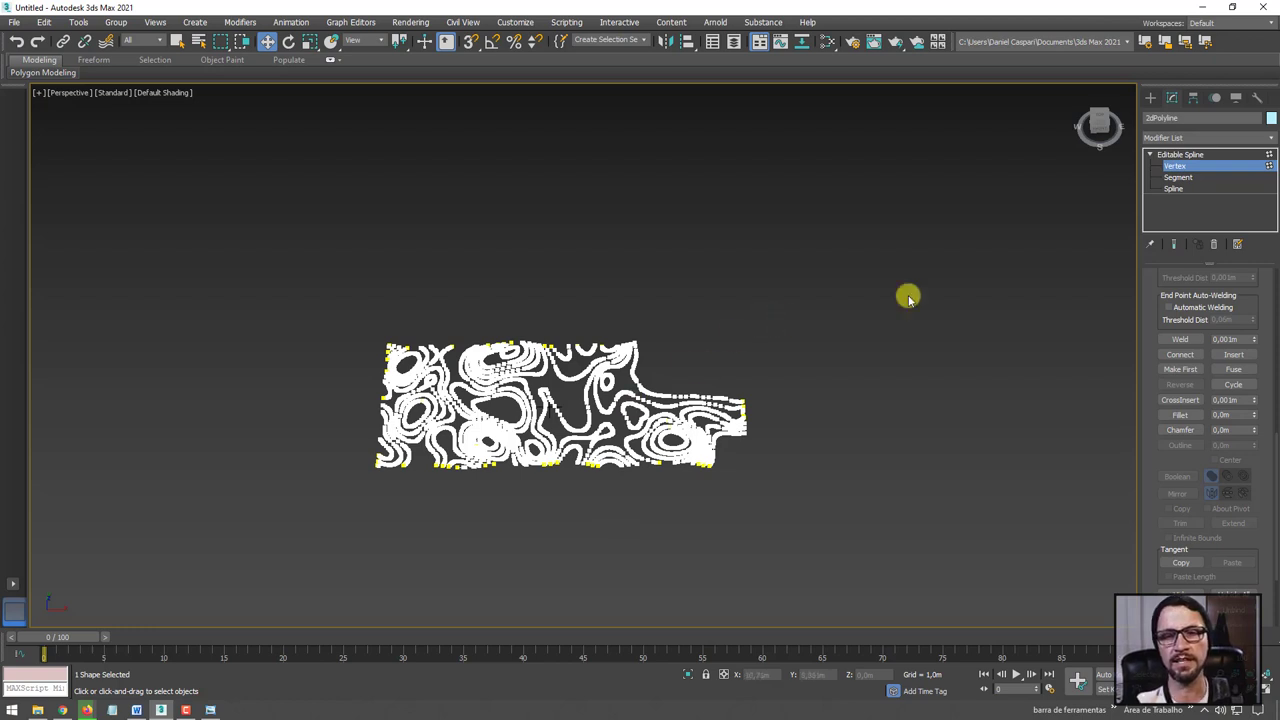
Draw a helix beside the contours with an inner radius of 2.241m
{"action": "left_click", "coordinate": [1209, 155]}
{"action": "middle_click_drag", "start_coordinate": [997, 286], "coordinate": [834, 294]}
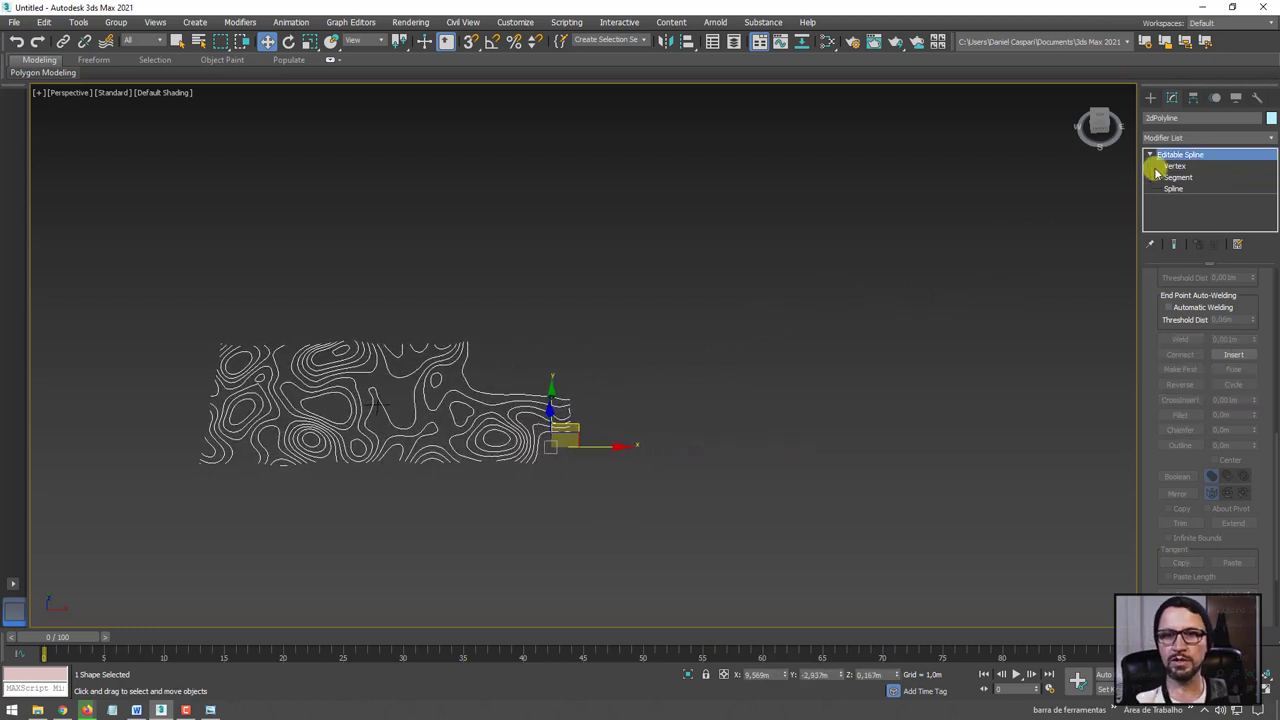
{"action": "left_click", "coordinate": [1150, 98]}
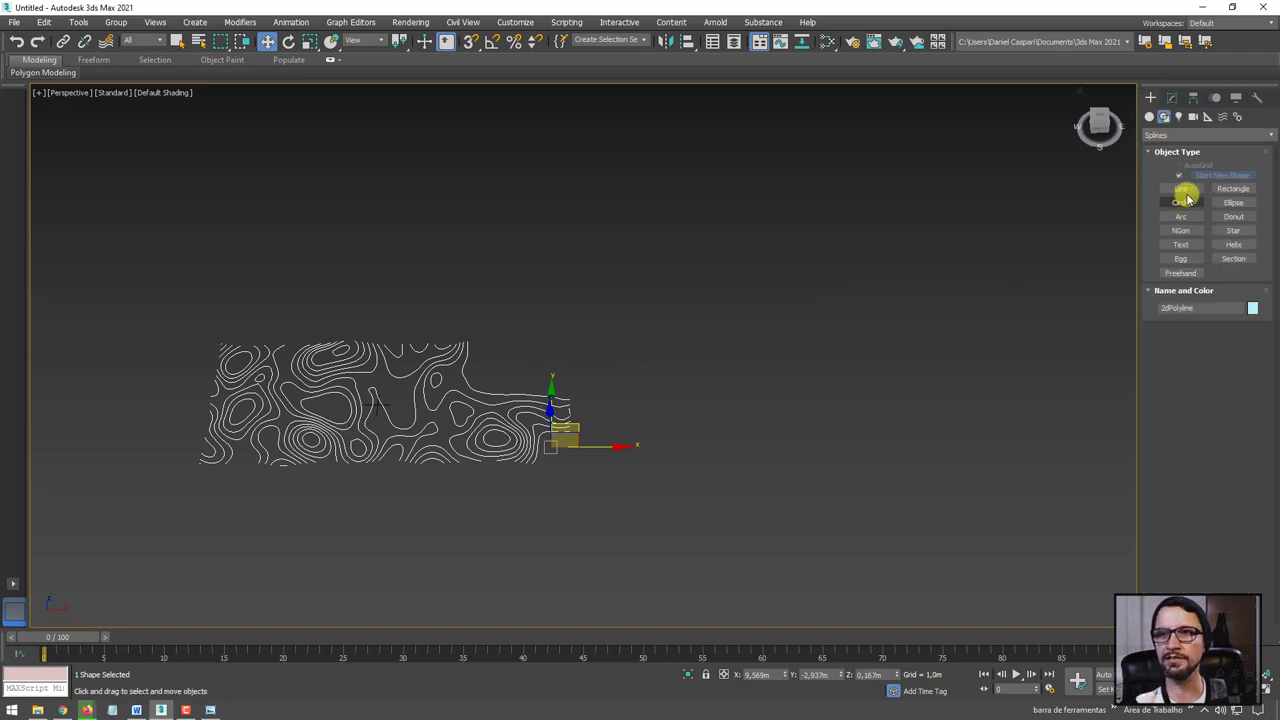
{"action": "left_click", "coordinate": [1224, 250]}
{"action": "left_click_drag", "start_coordinate": [737, 397], "coordinate": [791, 457]}
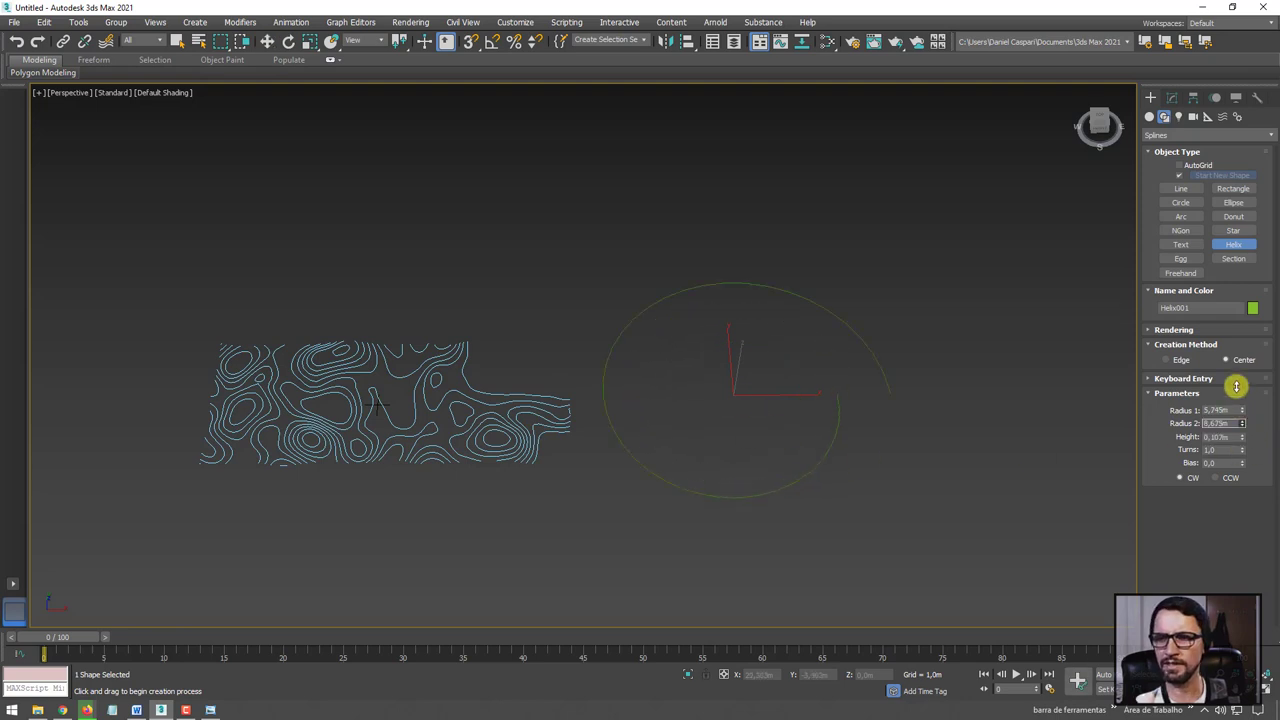
{"action": "mouse_move", "coordinate": [1242, 423]}
{"action": "left_mouse_down"}
{"action": "mouse_move", "coordinate": [1240, 445]}
{"action": "mouse_move", "coordinate": [1227, 381]}
{"action": "left_mouse_up"}
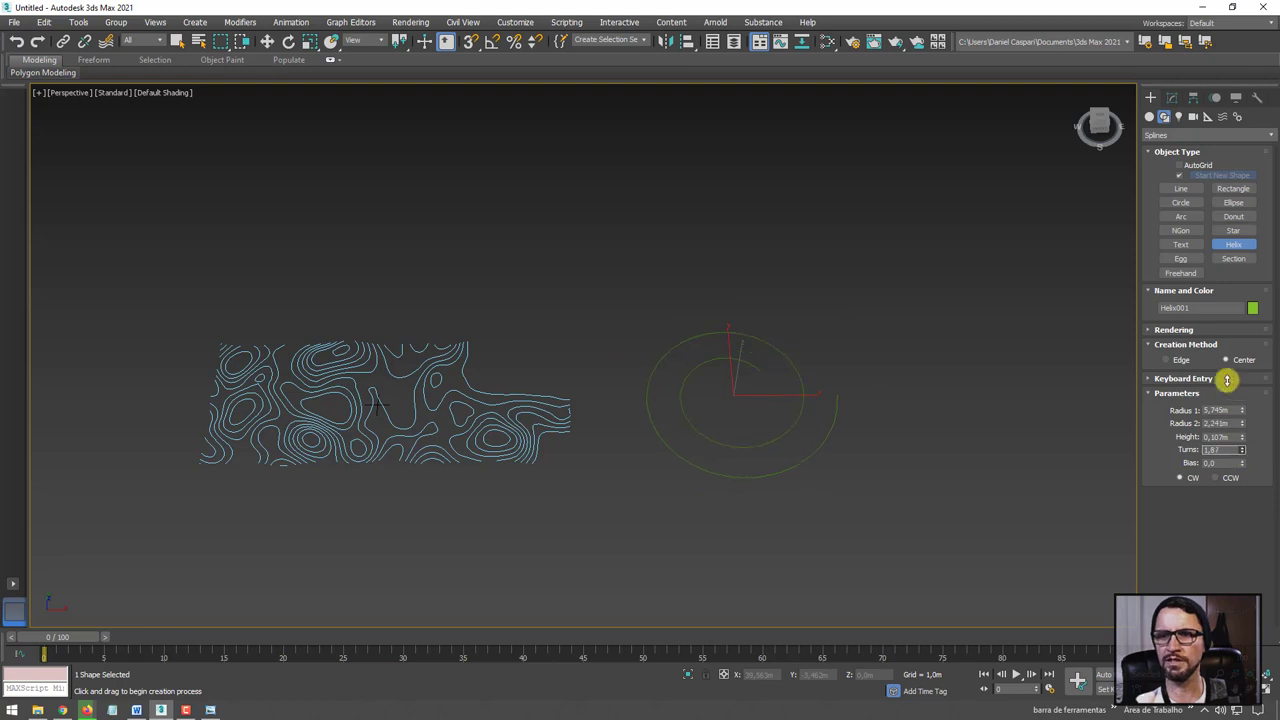
Finish the helix and convert it to an editable spline
{"action": "scroll", "coordinate": [758, 340], "scroll_direction": "down", "scroll_amount": 3}
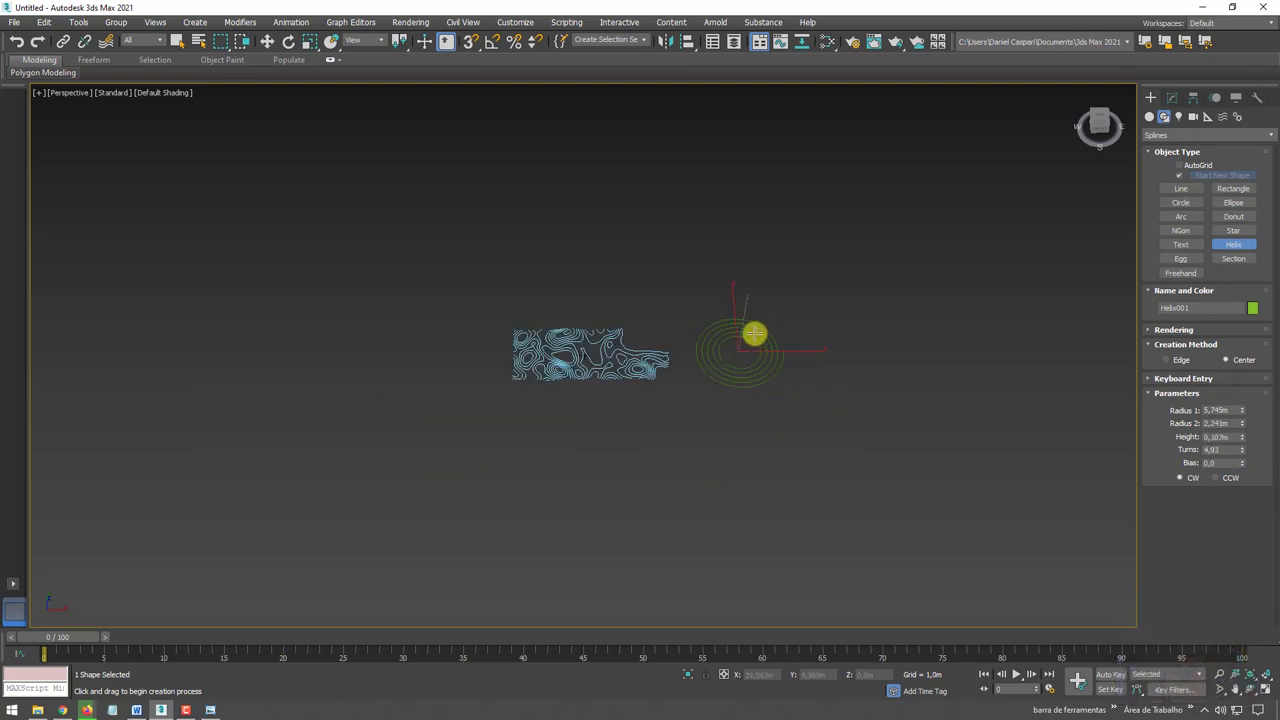
{"action": "scroll", "coordinate": [756, 336], "scroll_direction": "up", "scroll_amount": 3}
{"action": "scroll", "coordinate": [756, 336], "scroll_direction": "up", "scroll_amount": 2}
{"action": "right_click", "coordinate": [756, 336]}
{"action": "right_click", "coordinate": [755, 337]}
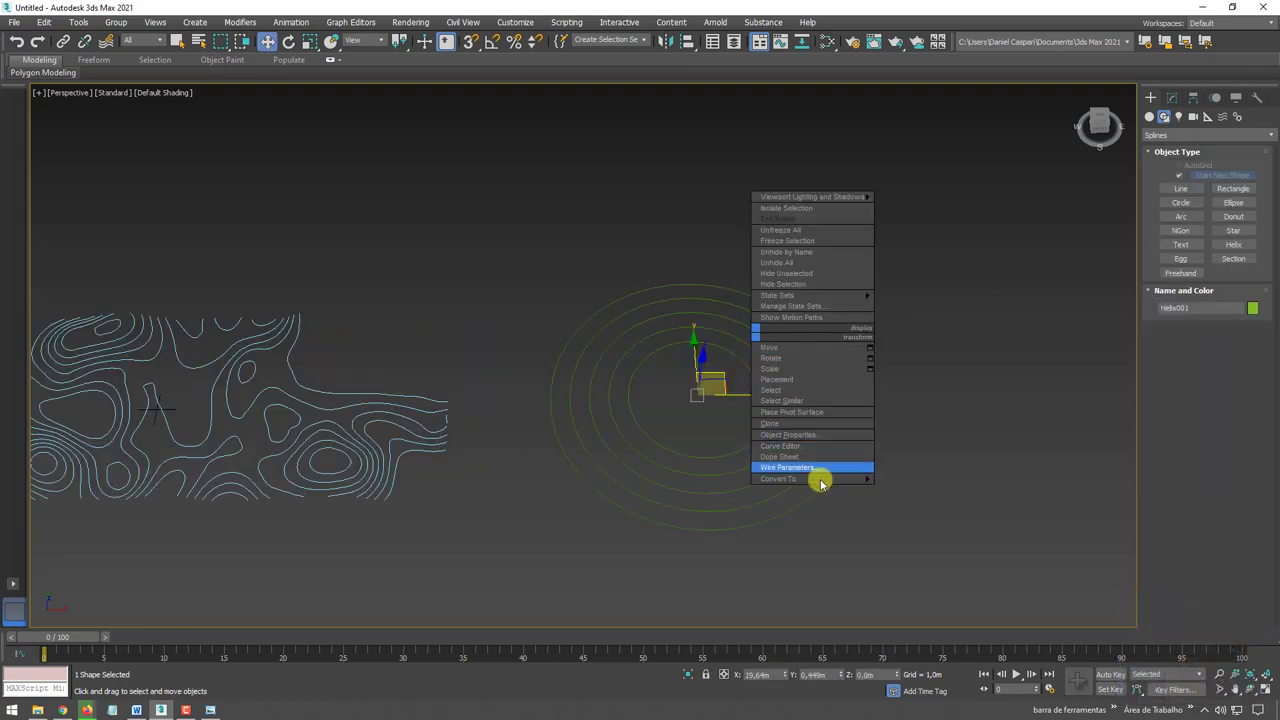
{"action": "left_click", "coordinate": [897, 478]}
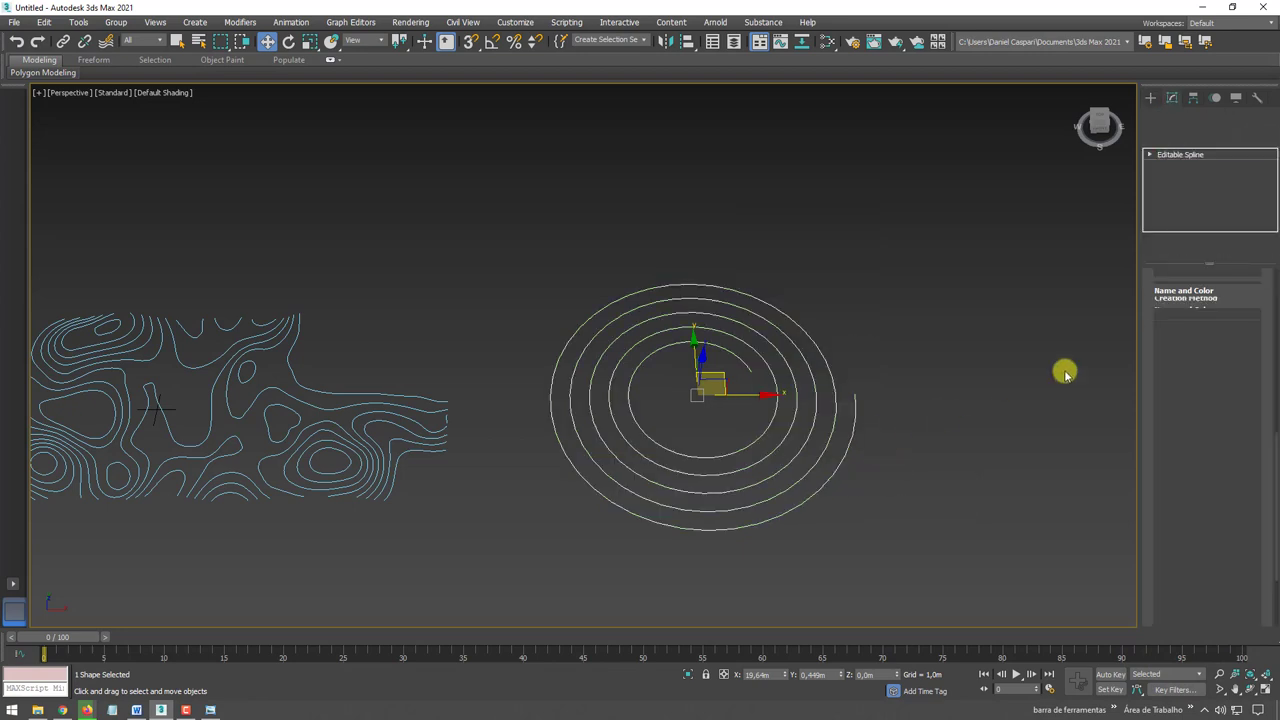
Select all the helix vertices in Vertex mode to check its 198 knots
{"action": "mouse_move", "coordinate": [1148, 282]}
{"action": "left_mouse_down"}
{"action": "mouse_move", "coordinate": [1163, 331]}
{"action": "mouse_move", "coordinate": [1163, 498]}
{"action": "left_mouse_up"}
{"action": "left_click_drag", "start_coordinate": [1150, 333], "coordinate": [1151, 565]}
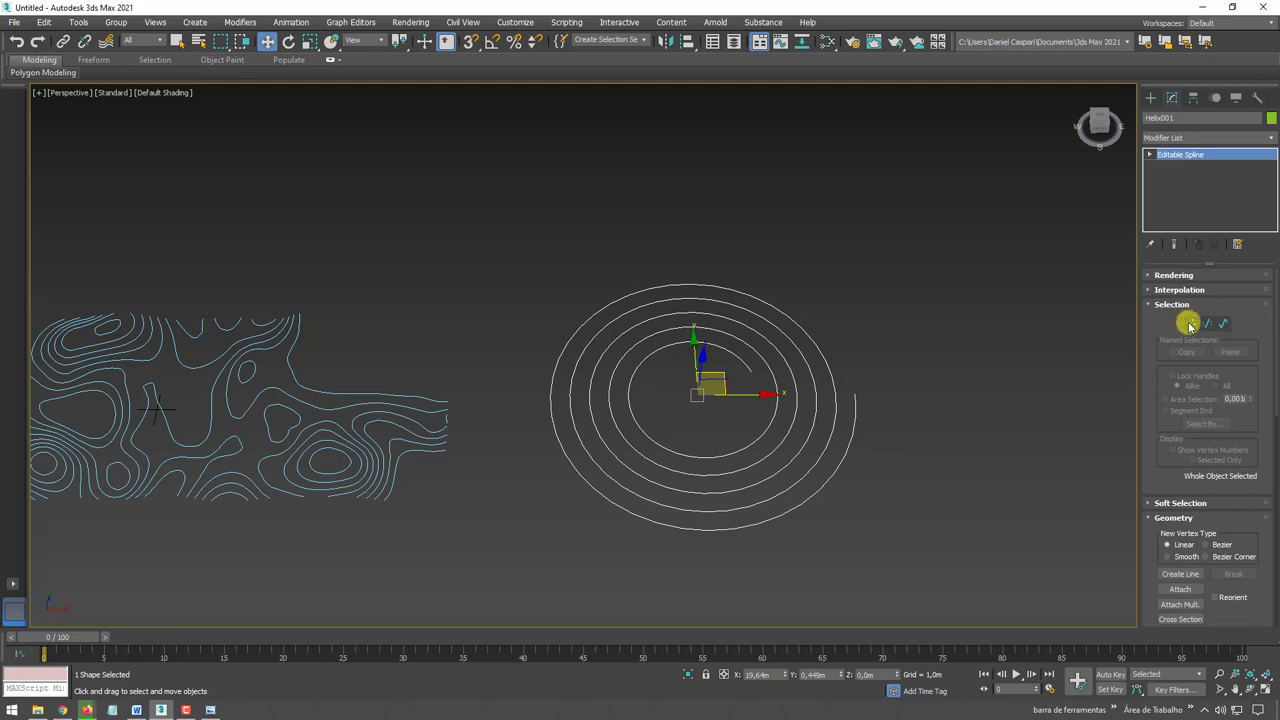
{"action": "left_click", "coordinate": [1190, 323]}
{"action": "left_click_drag", "start_coordinate": [897, 229], "coordinate": [491, 609]}
{"action": "mouse_move", "coordinate": [774, 531]}
{"action": "middle_mouse_down", "text": "alt"}
{"action": "mouse_move", "coordinate": [778, 503]}
{"action": "mouse_move", "coordinate": [787, 563]}
{"action": "middle_mouse_up", "text": "alt"}
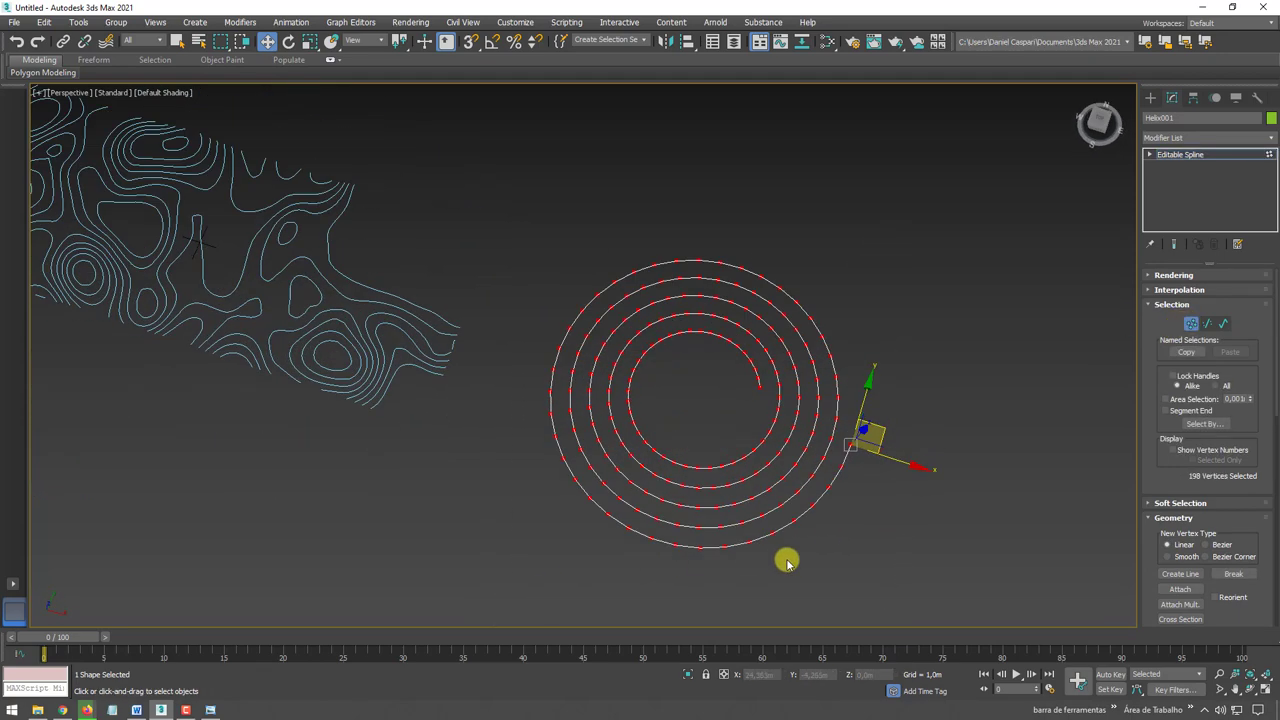
Apply a Normalize Spline modifier to Helix001, raising its knots to 617
{"action": "left_click", "coordinate": [1176, 157]}
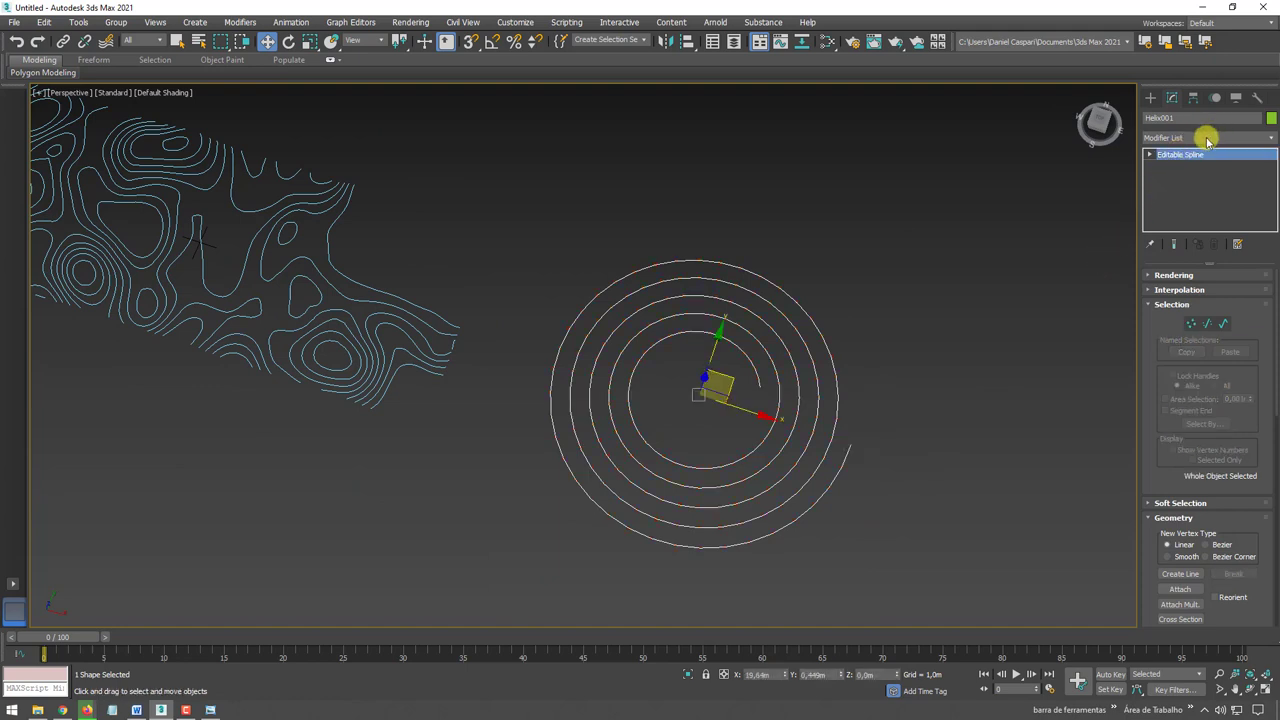
{"action": "left_click", "coordinate": [1208, 139]}
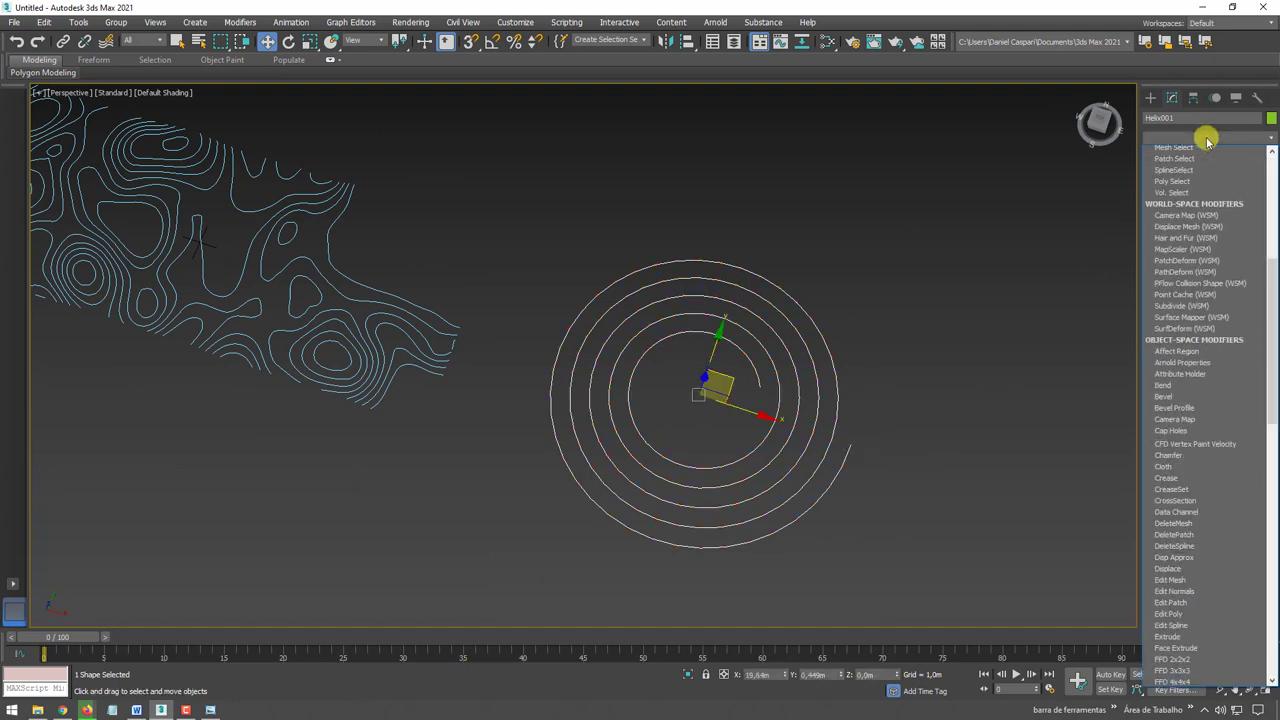
{"action": "key", "text": "n"}
{"action": "key", "text": "Down"}
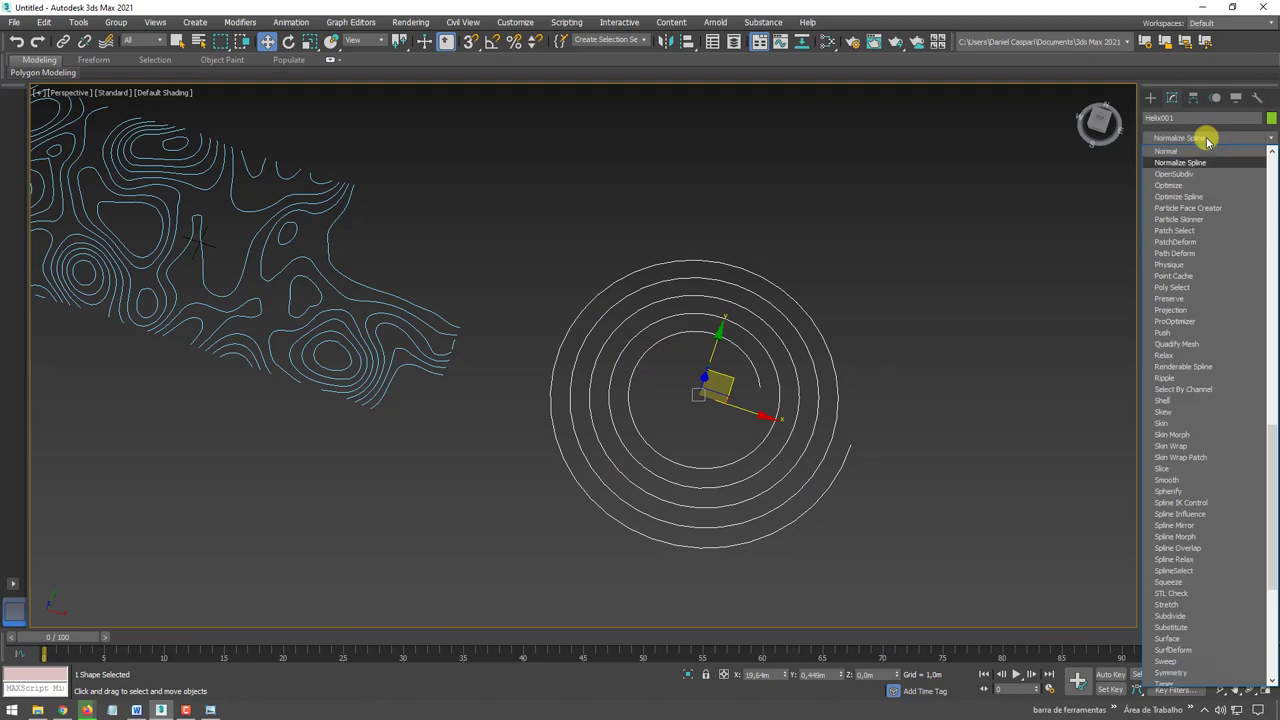
{"action": "key", "text": "Return"}
{"action": "mouse_move", "coordinate": [860, 331]}
{"action": "middle_mouse_down", "text": "alt"}
{"action": "mouse_move", "coordinate": [786, 454]}
{"action": "mouse_move", "coordinate": [706, 130]}
{"action": "middle_mouse_up", "text": "alt"}
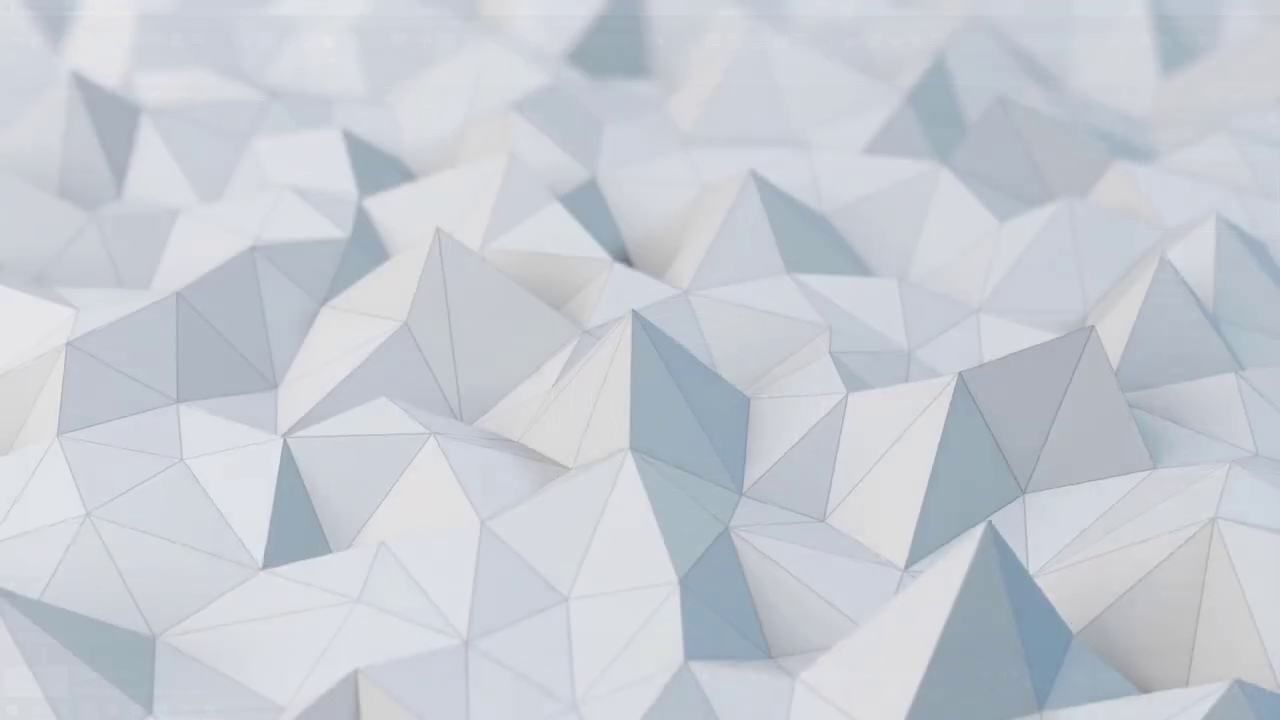